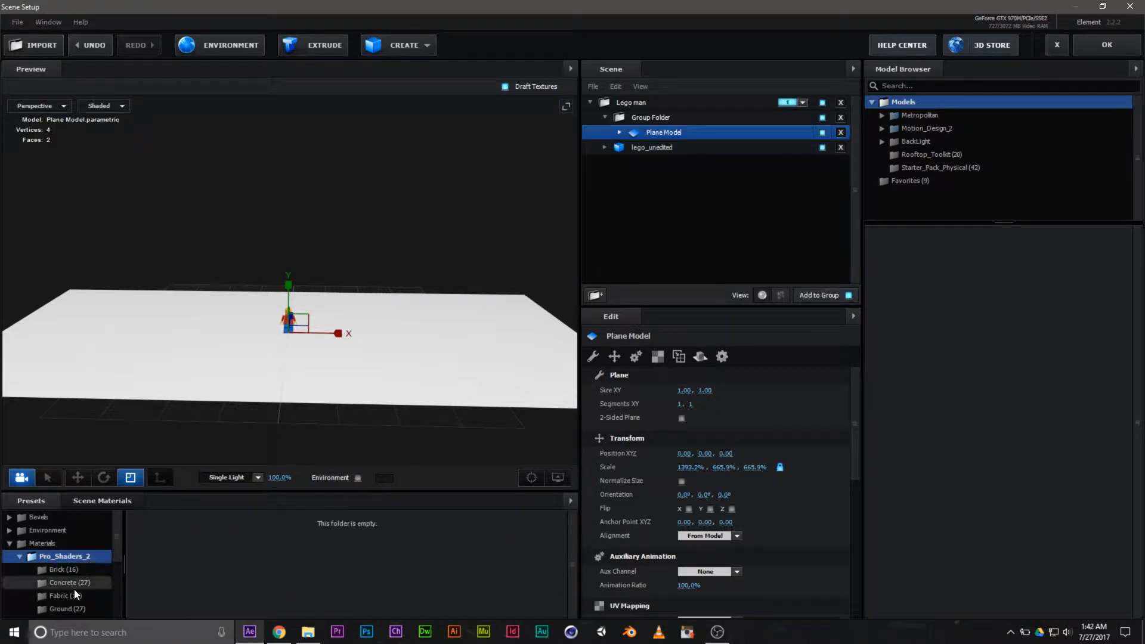
Step: Apply the carbon_fiber_01 material from the Pro_Shaders_2 plastic presets to the floor plane
left_click(70, 593)
scroll(90, 590, "down", 5)
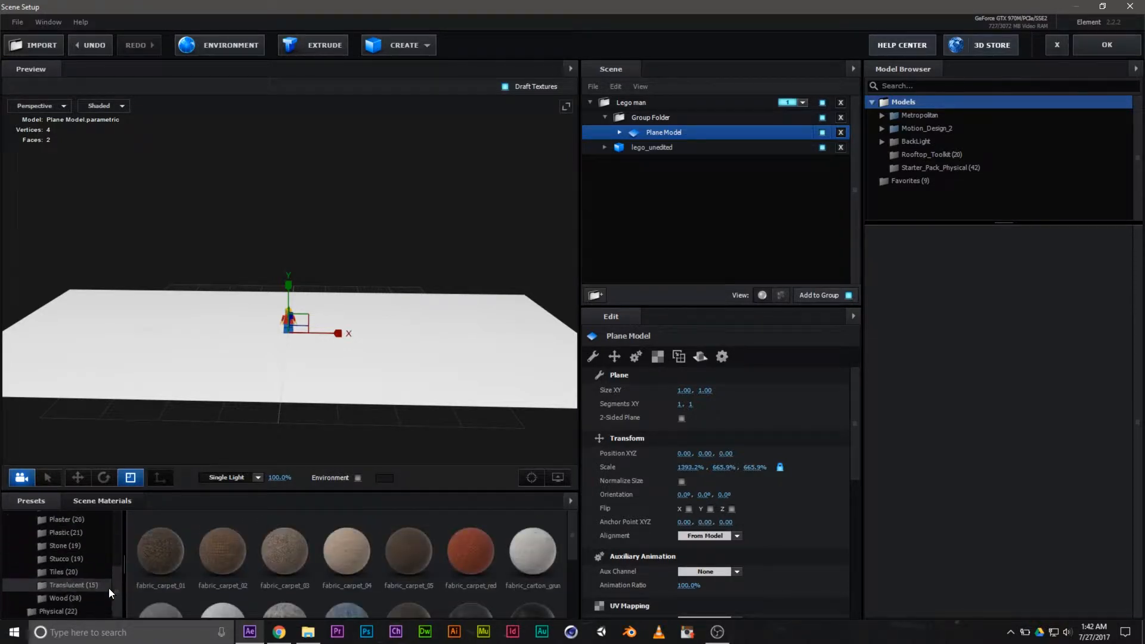
left_click(66, 532)
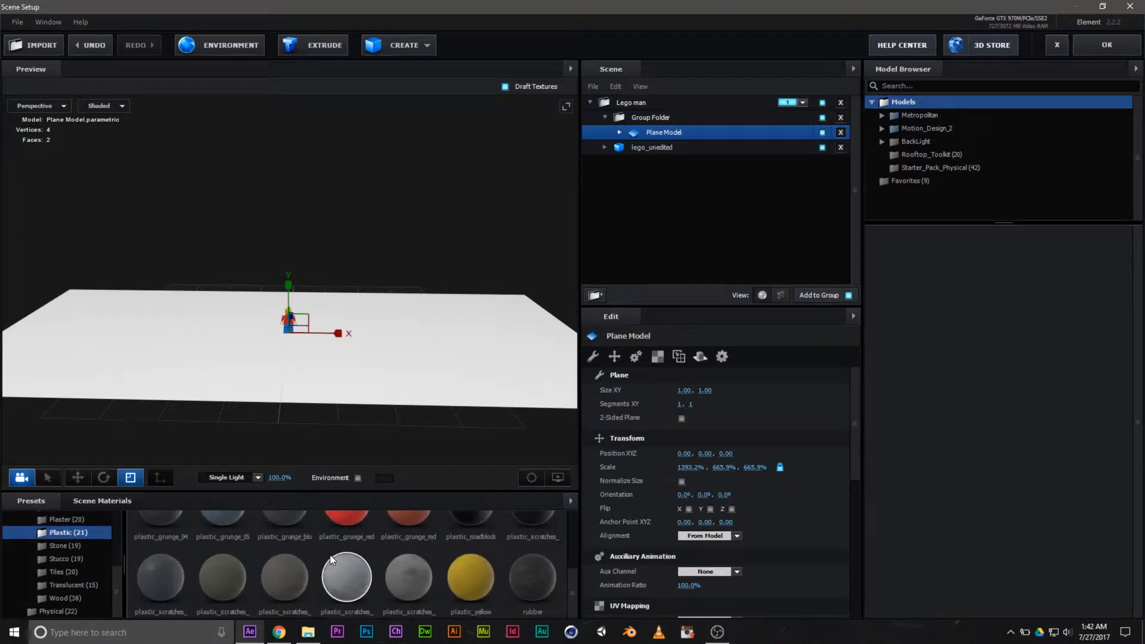
left_click_drag(210, 559, 236, 563)
left_click_drag(162, 559, 277, 386)
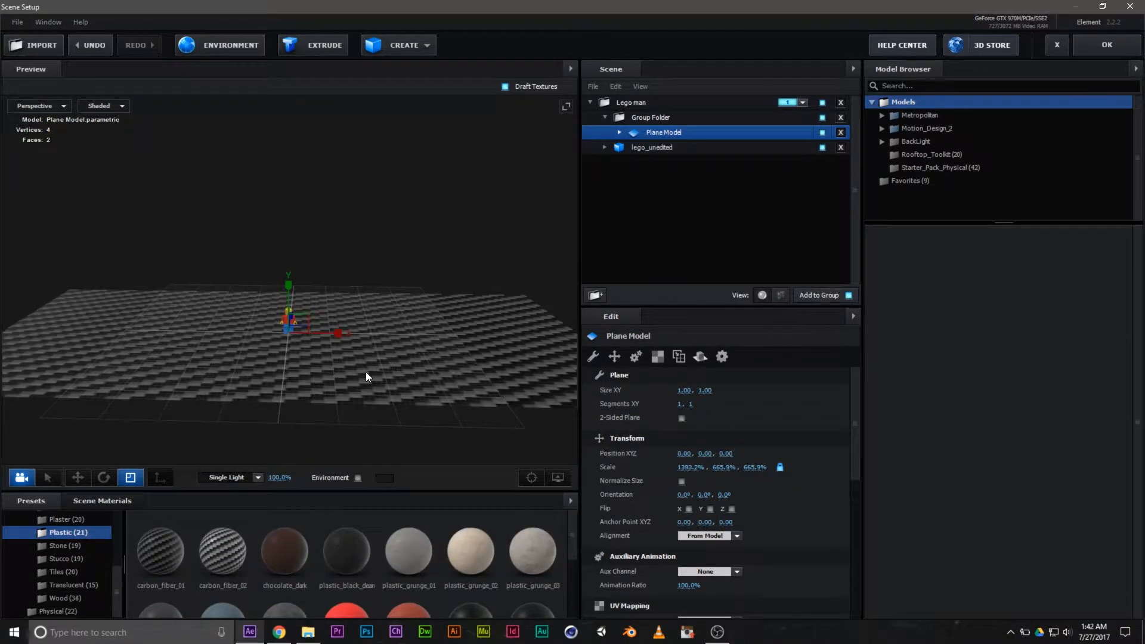
scroll(370, 397, "down", 5)
left_click_drag(464, 405, 459, 382)
Step: Move the plane's Group Folder out of the Lego man folder to the top level and assign it to group 2
left_click(660, 118)
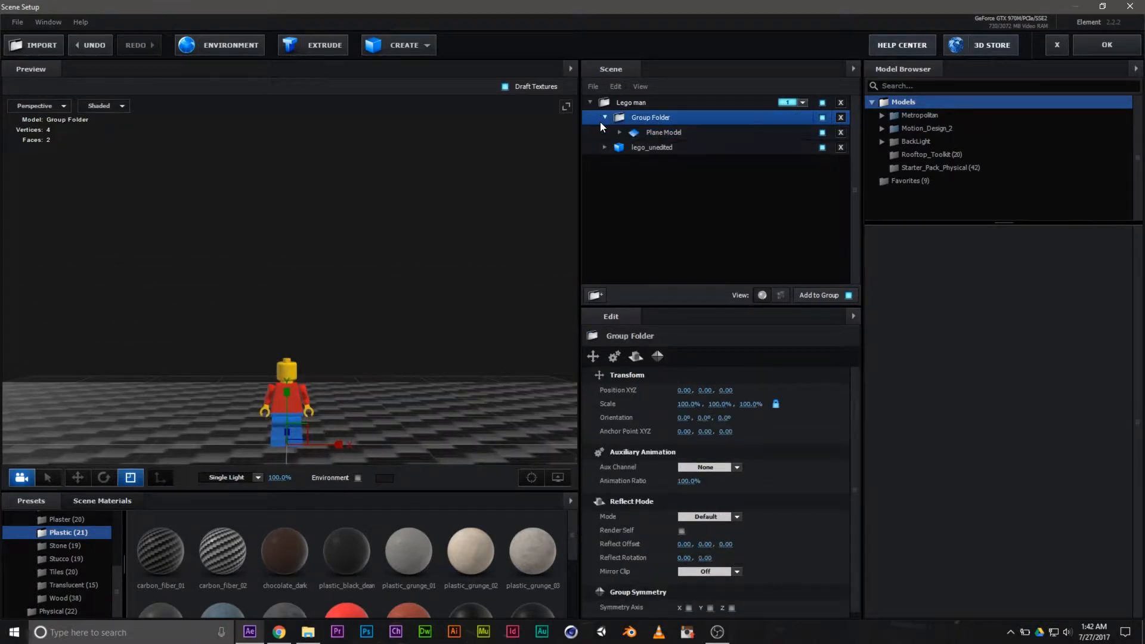
left_click(605, 117)
left_click_drag(643, 117, 644, 141)
left_click(802, 132)
left_click(809, 150)
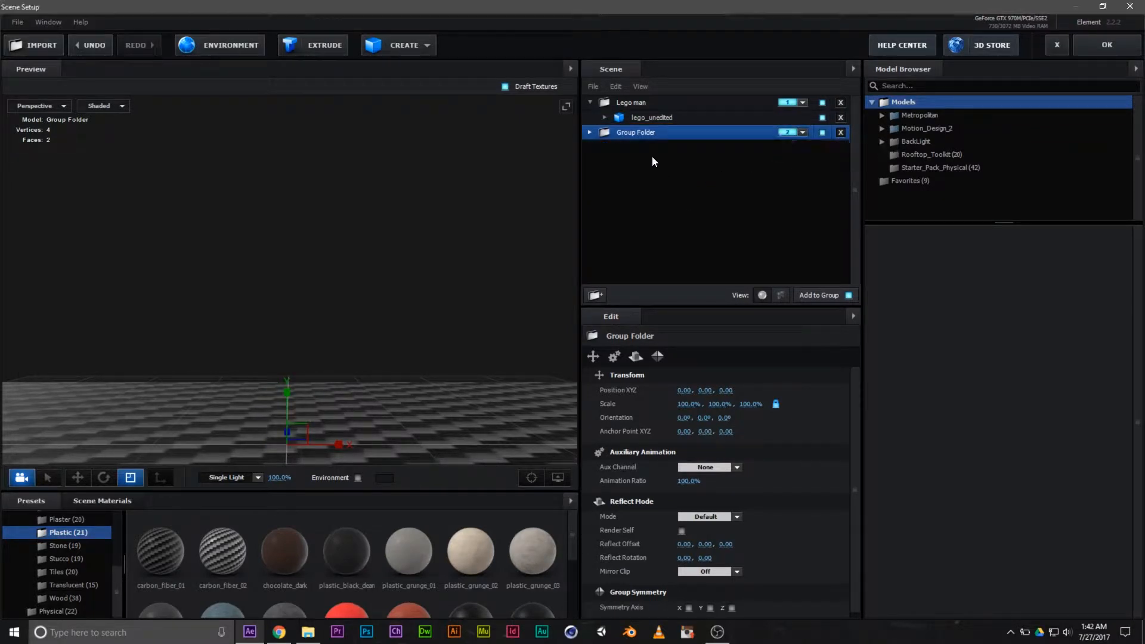
Step: Check the Lego man and plane folders individually in the preview and accept the scene setup
left_click(640, 103)
left_click_drag(417, 416, 418, 359)
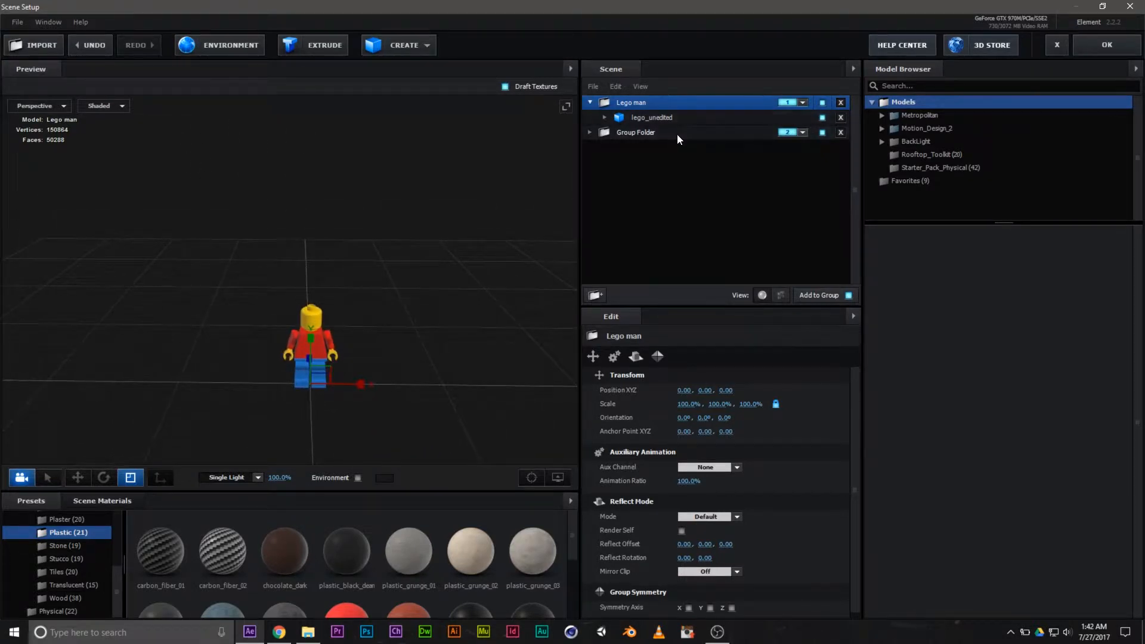
left_click(678, 136)
left_click(646, 103)
left_click(1111, 45)
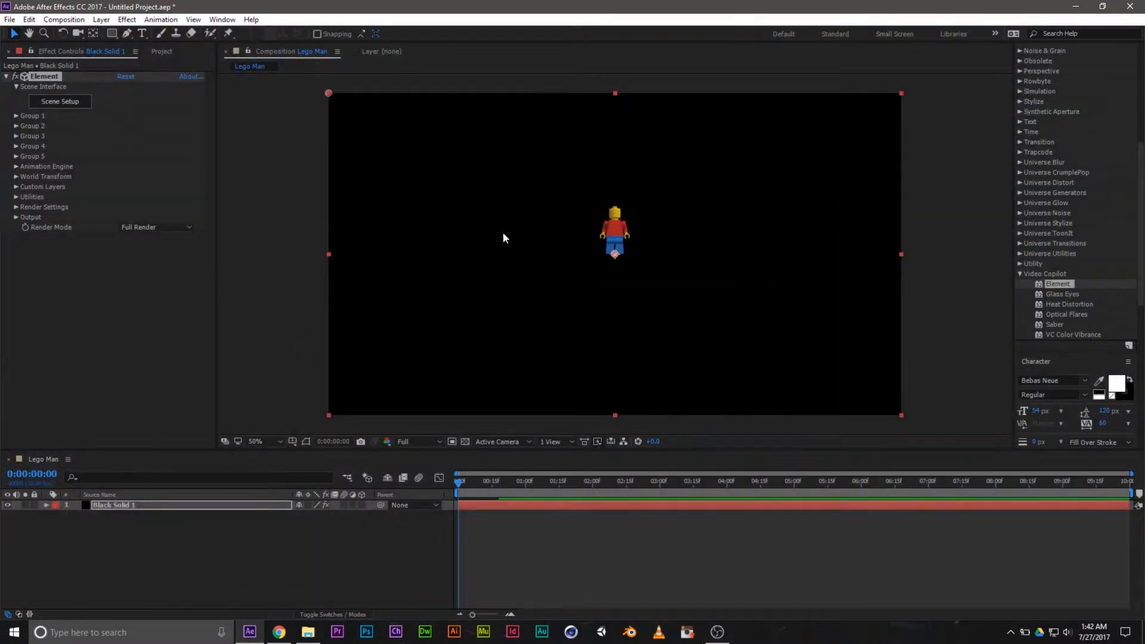
Step: Add a new camera layer to the Lego Man composition
left_click(101, 19)
mouse_move(121, 36)
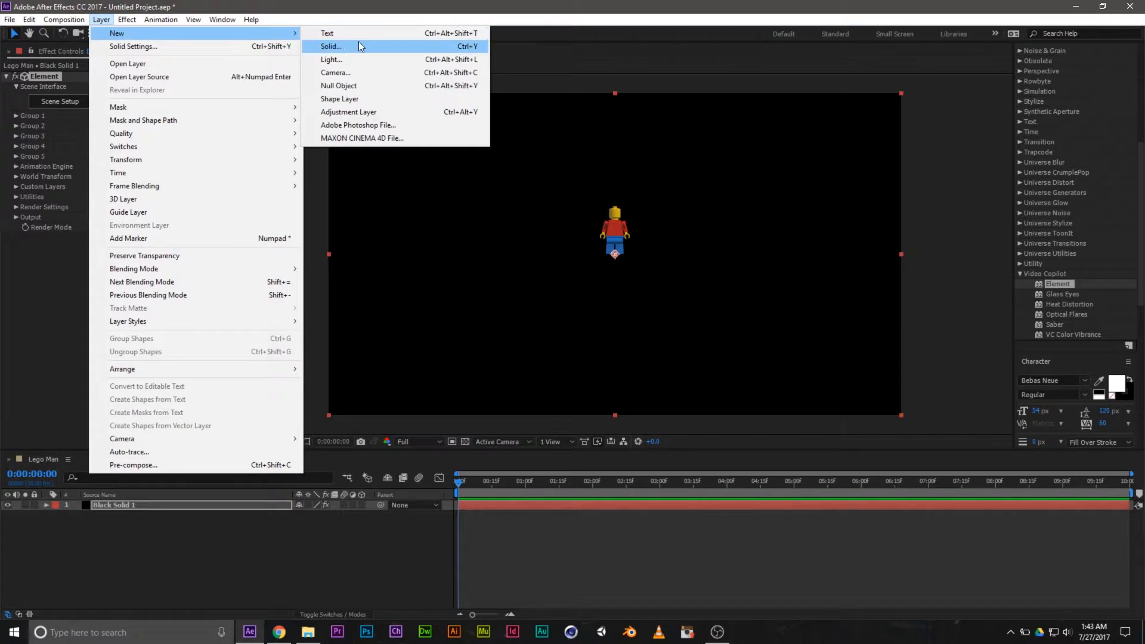
left_click(357, 73)
left_click(344, 288)
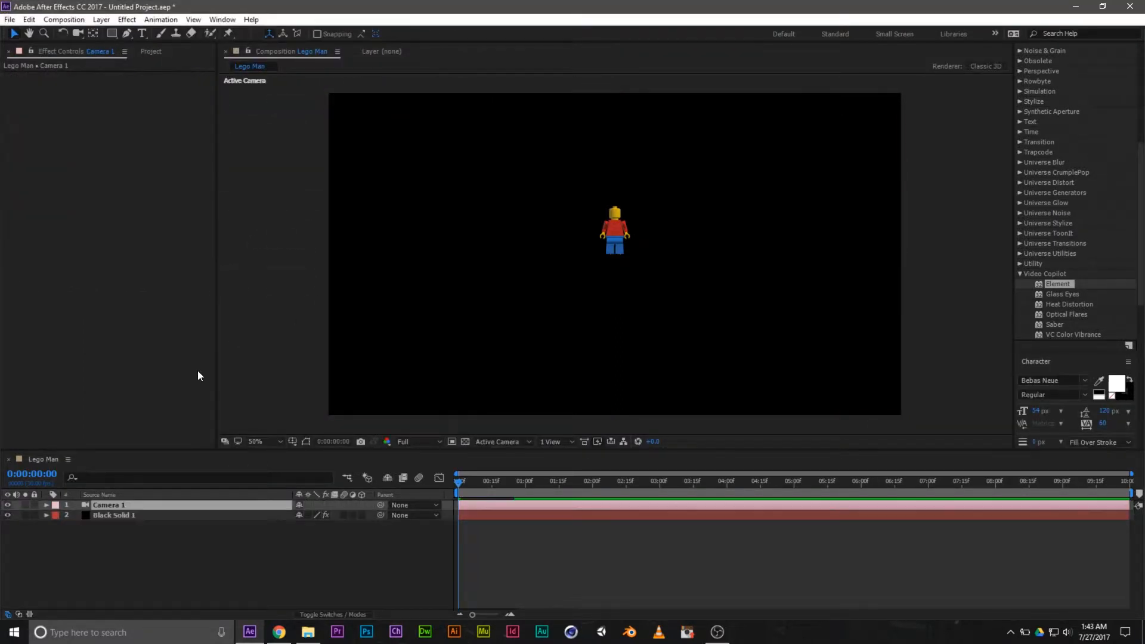
Step: Add a null object, make it a 3D layer, and parent Camera 1 to it
left_click(83, 22)
mouse_move(101, 19)
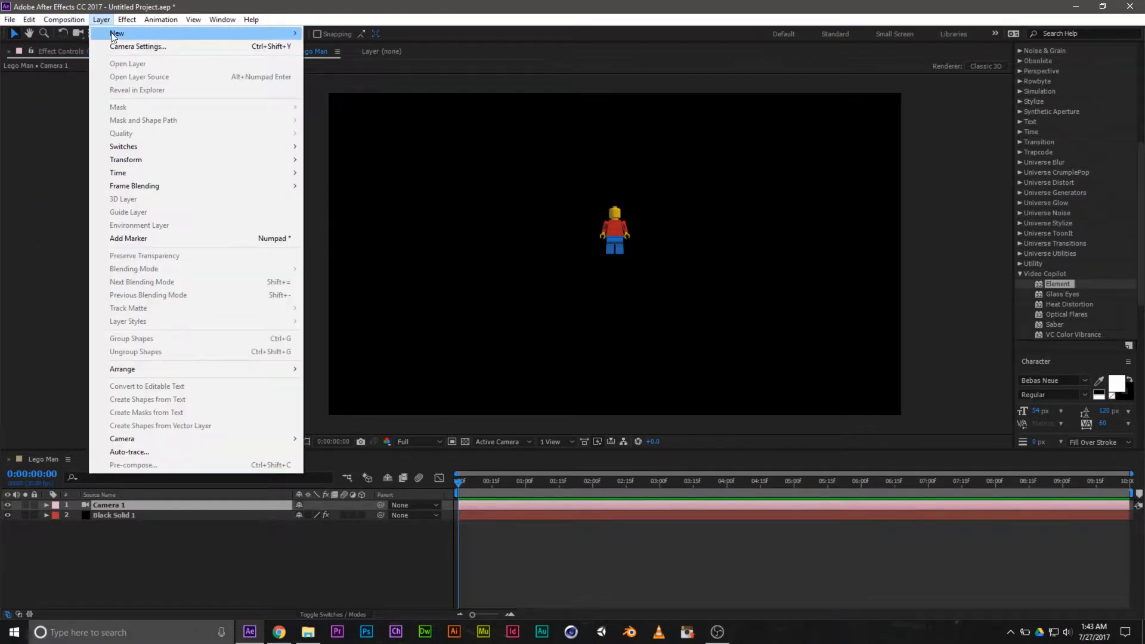
left_click(357, 85)
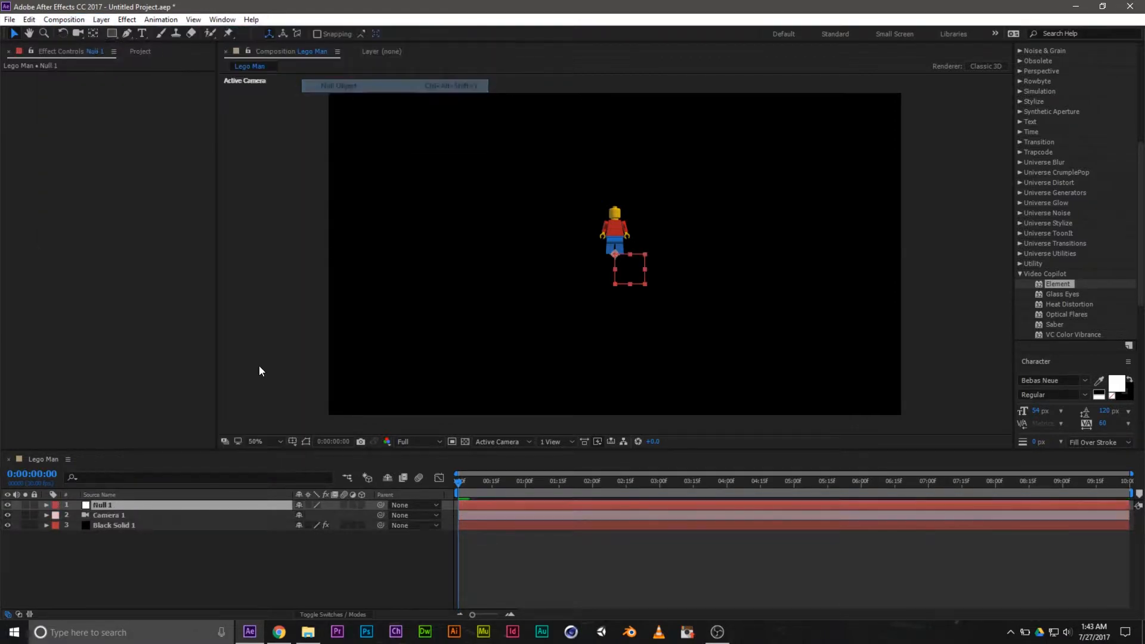
left_click(197, 516)
left_click(363, 505)
left_click_drag(379, 515, 104, 506)
left_click(105, 506)
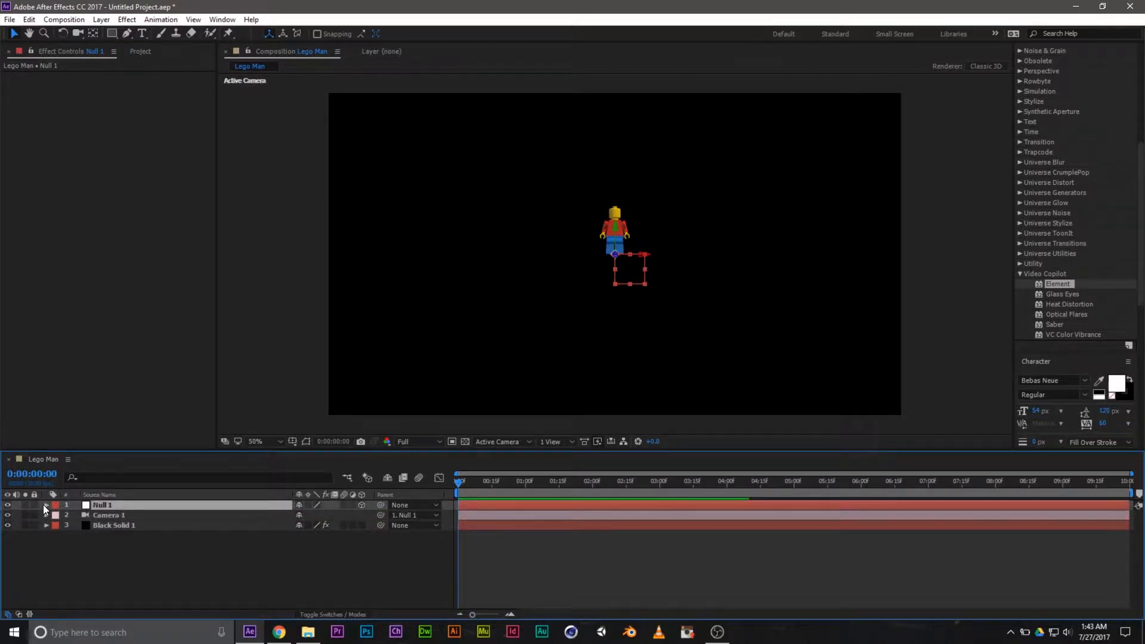
Step: Reposition the null to 960, 434, 772 to frame the Lego figure and floor through the camera
left_click(46, 506)
left_click(58, 514)
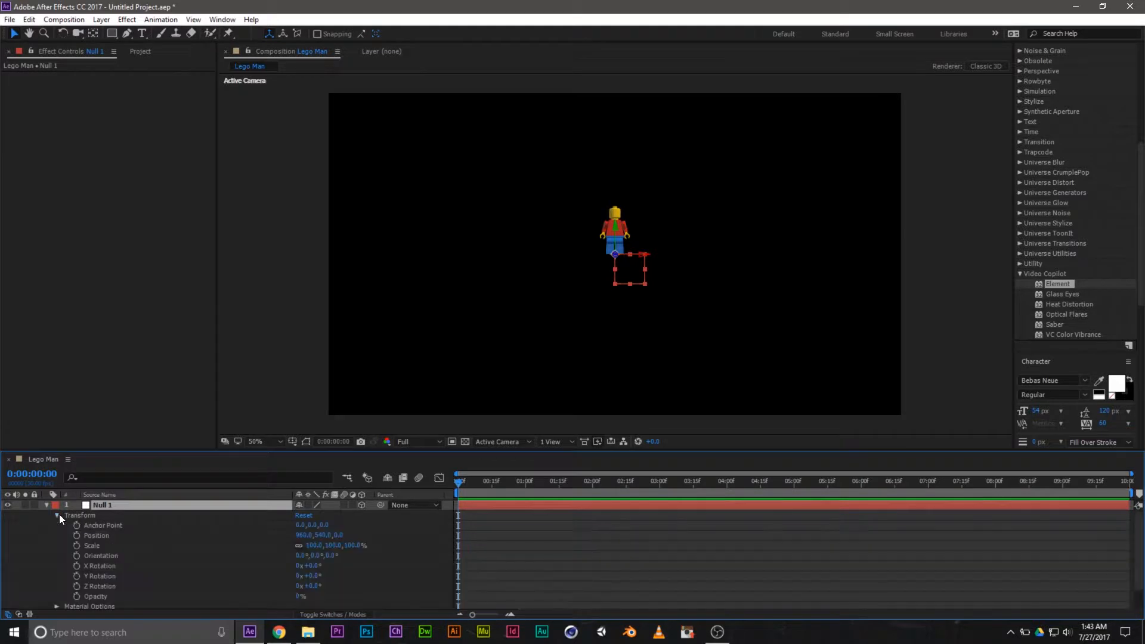
left_click_drag(342, 537, 442, 529)
left_click_drag(323, 535, 262, 535)
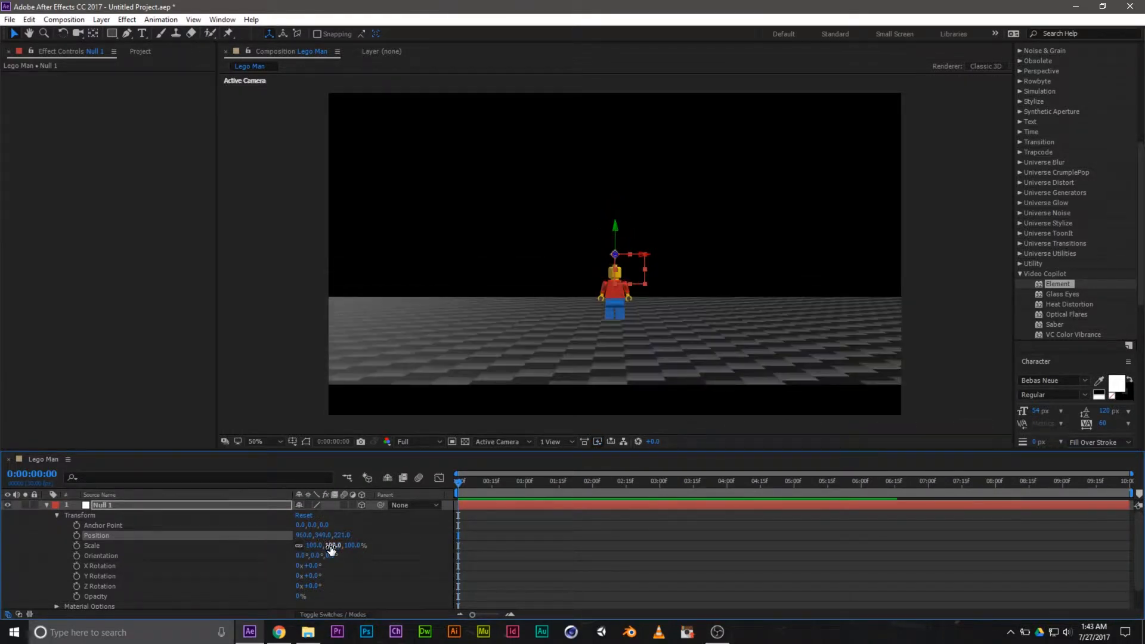
left_click_drag(340, 539, 544, 526)
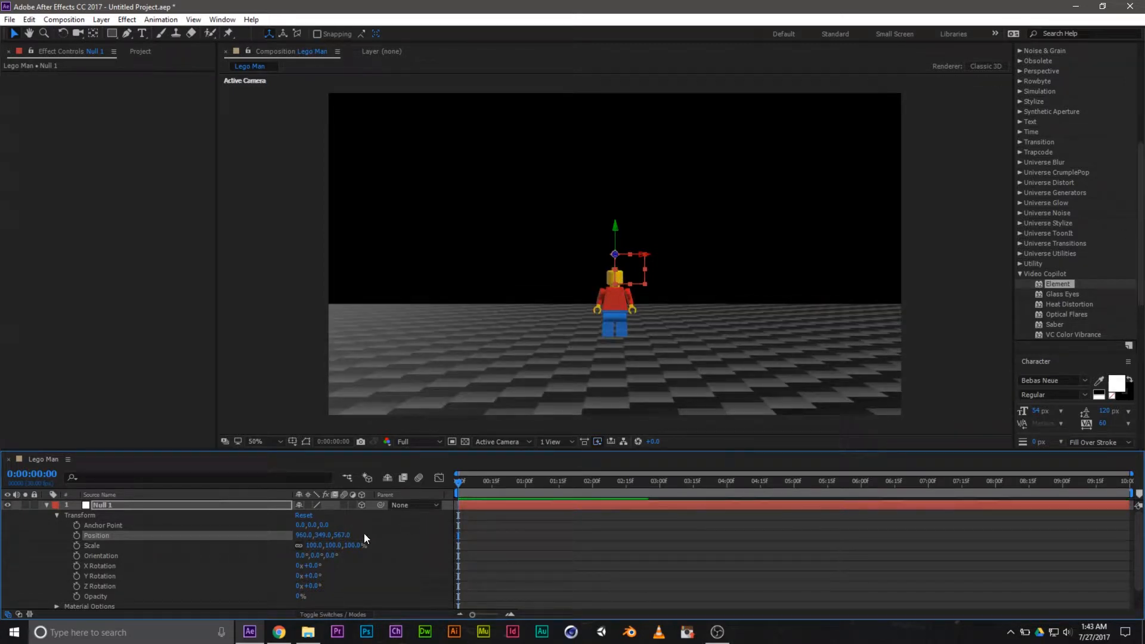
left_click_drag(325, 535, 469, 536)
left_click(920, 342)
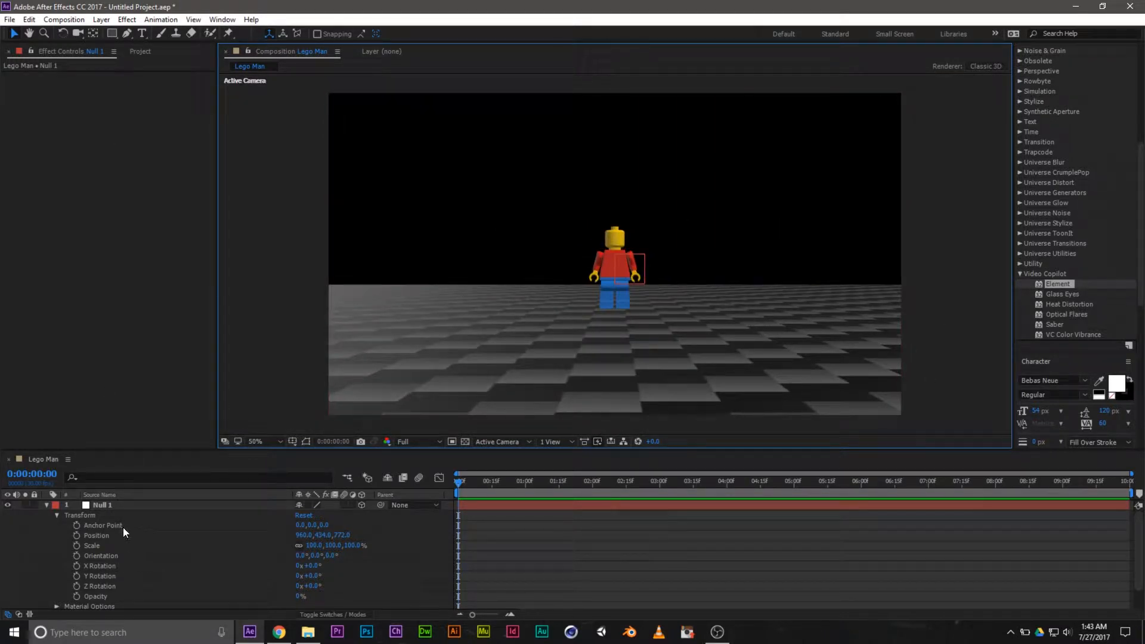
Step: Rename the camera's parent null to Camera Rig, and lock it along with Camera 1
left_click(101, 503)
key("Return")
type("Camera Rig")
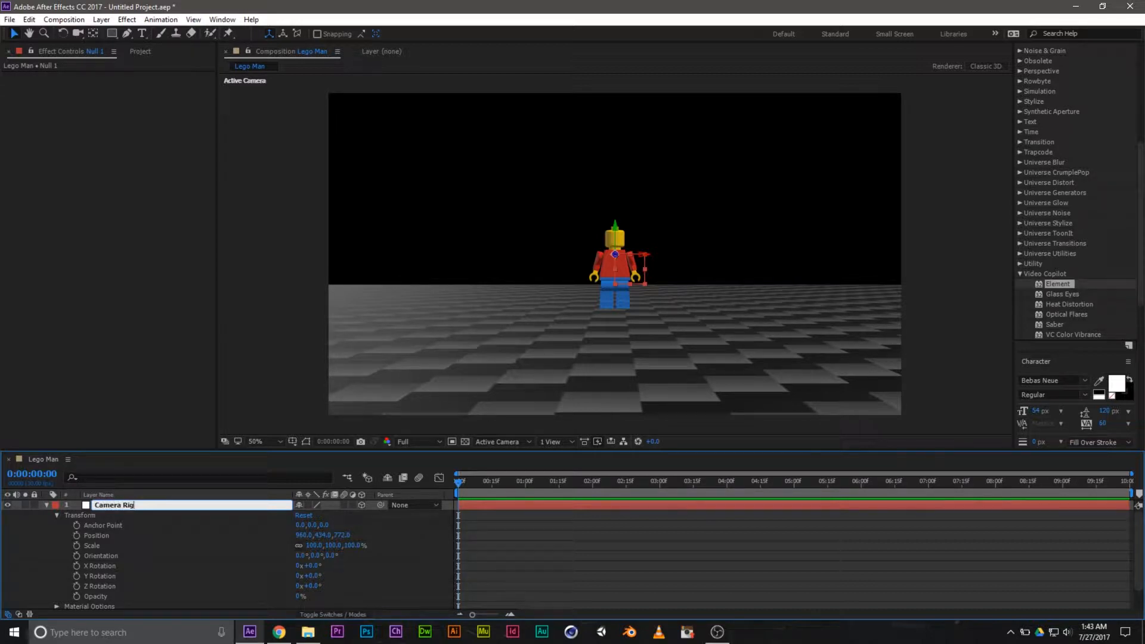
key("Return")
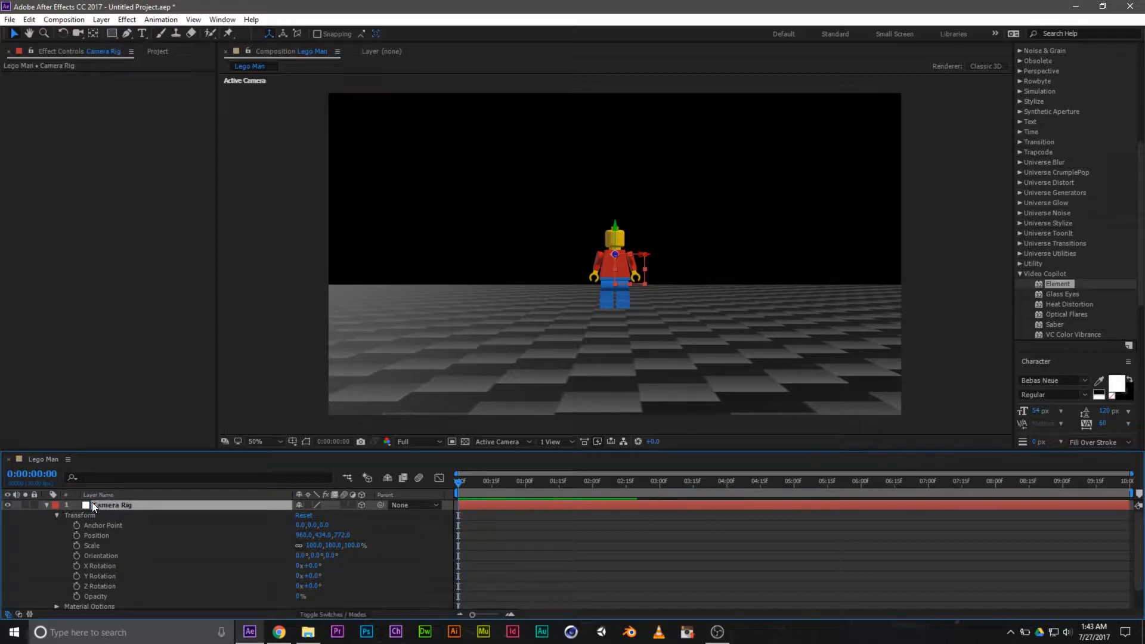
left_click(46, 506)
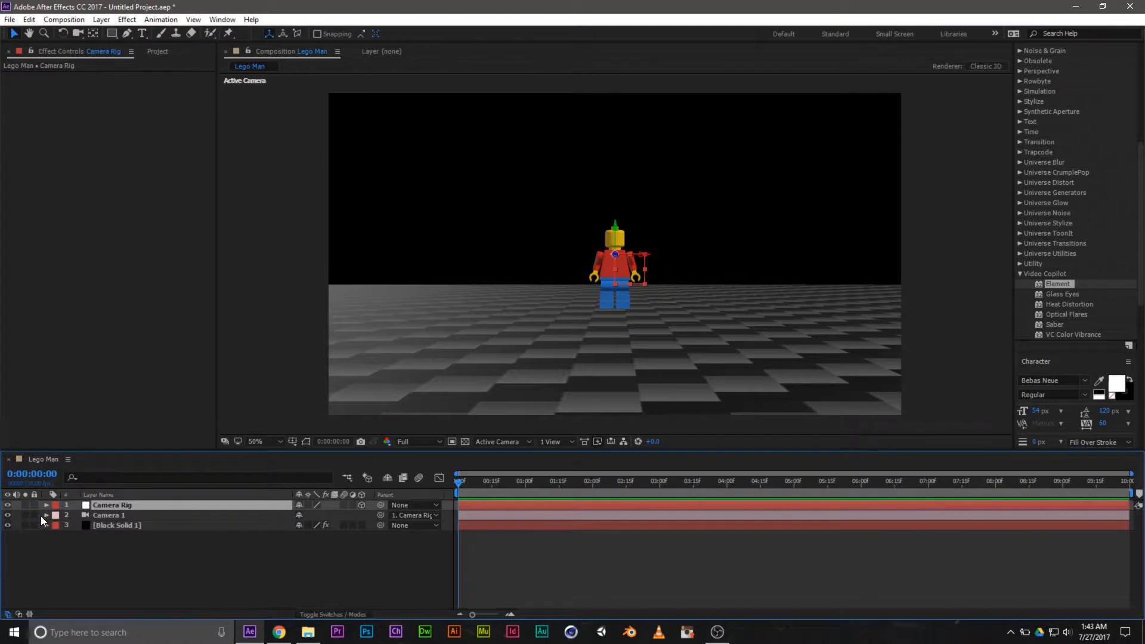
key("F2")
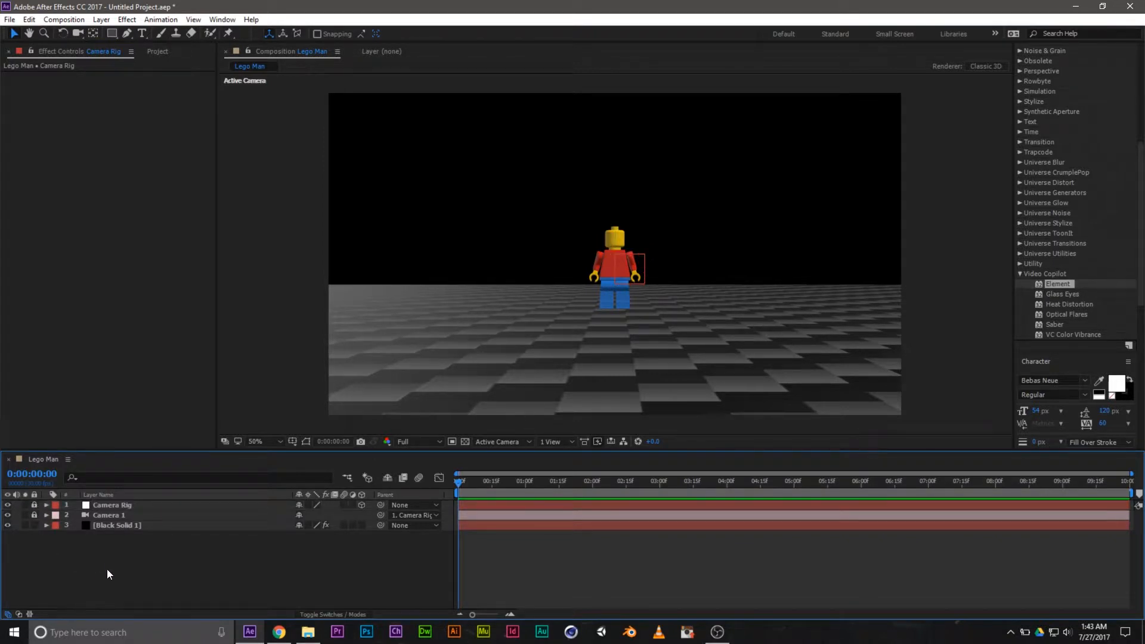
Step: Add a second null object and name it "Charcater Rig"
left_click(102, 20)
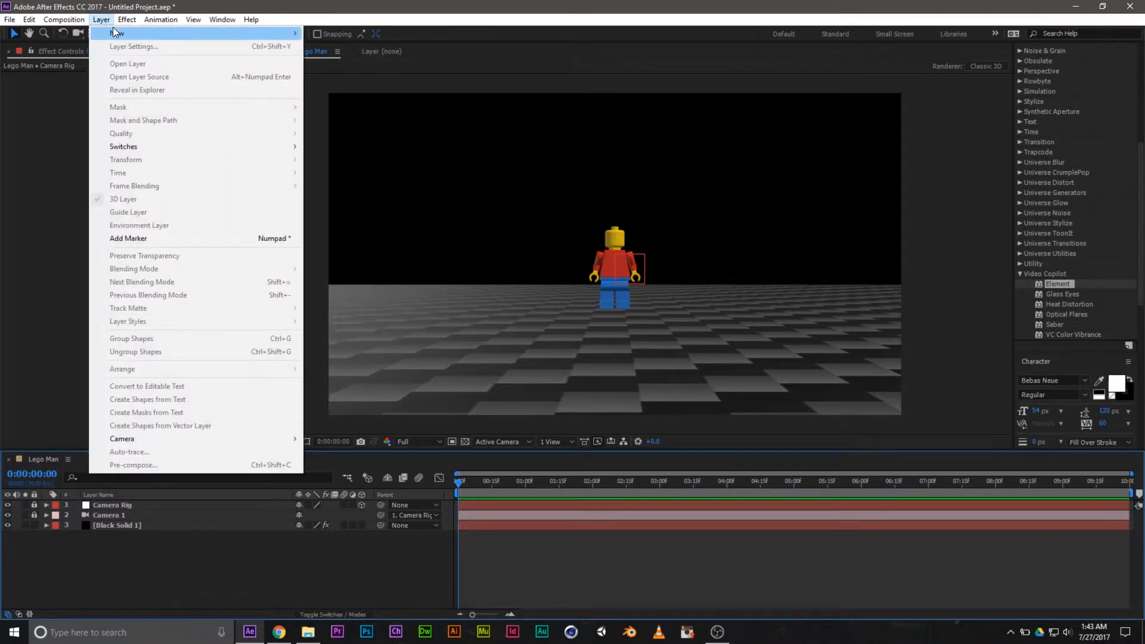
mouse_move(155, 33)
left_click(342, 86)
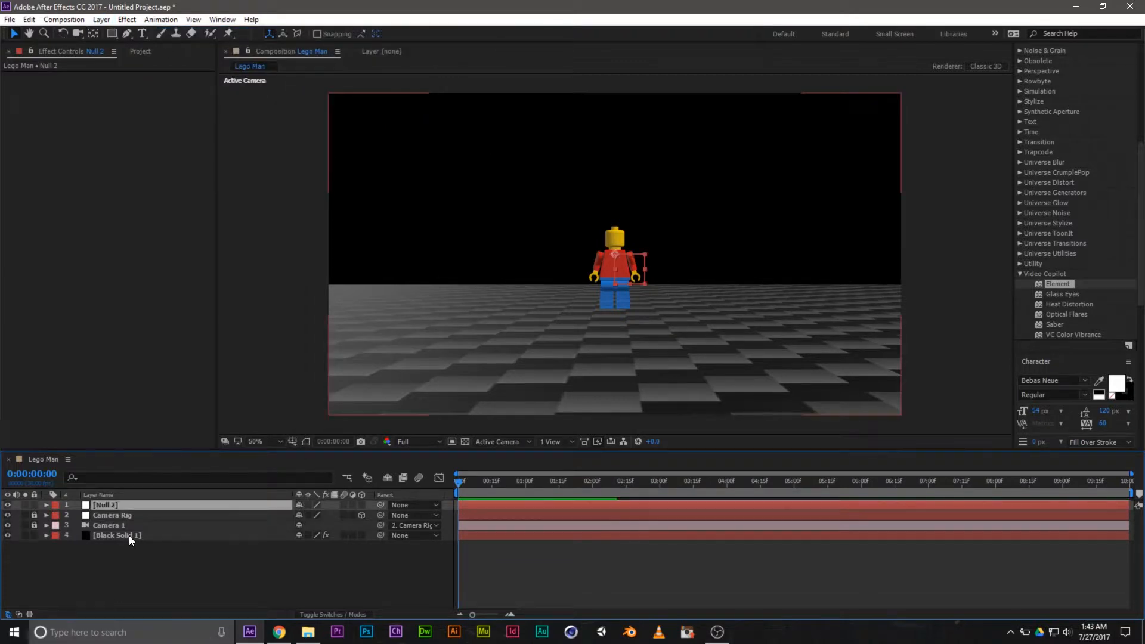
key("Return")
type("C")
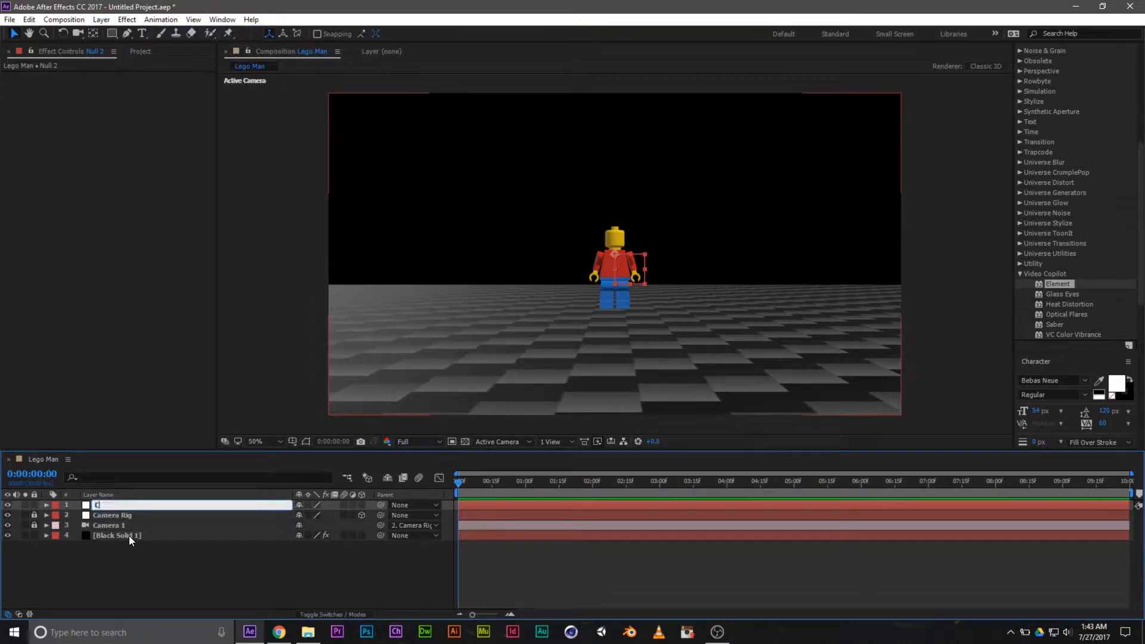
type("harcater Rig")
key("Return")
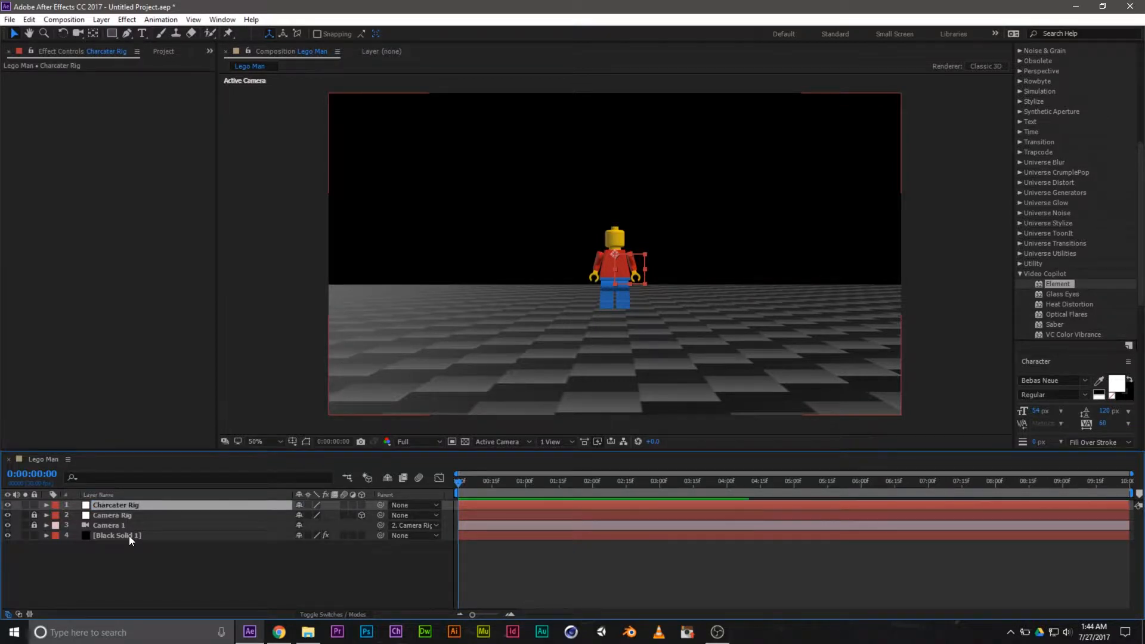
Step: Rename the Black Solid 1 layer to E3D
left_click(128, 536)
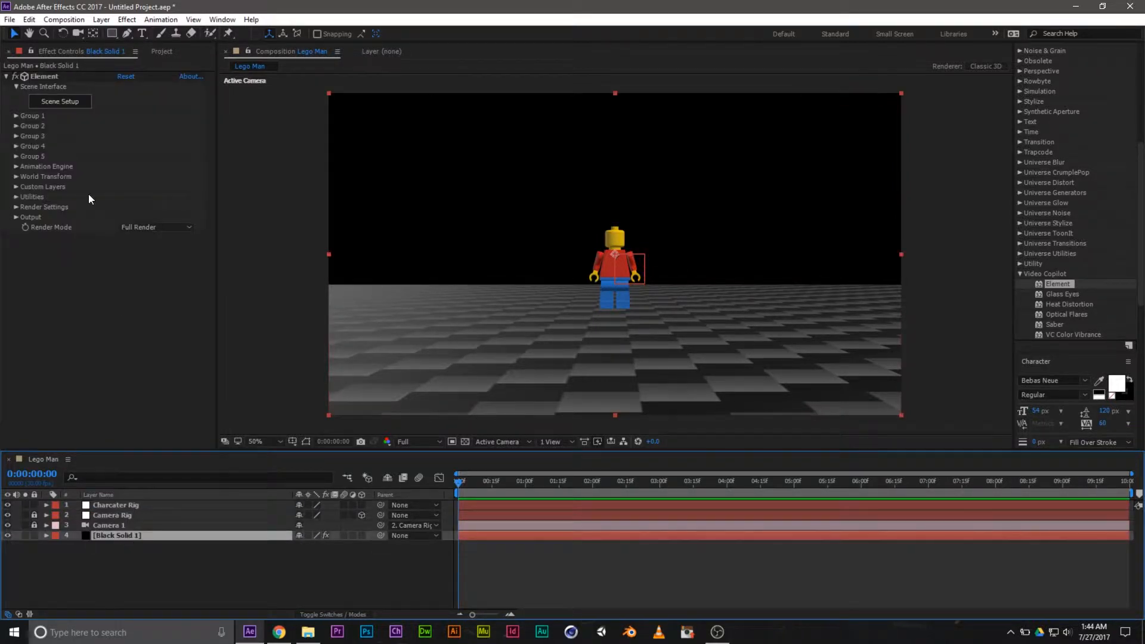
key("Return")
type("E3D")
key("Return")
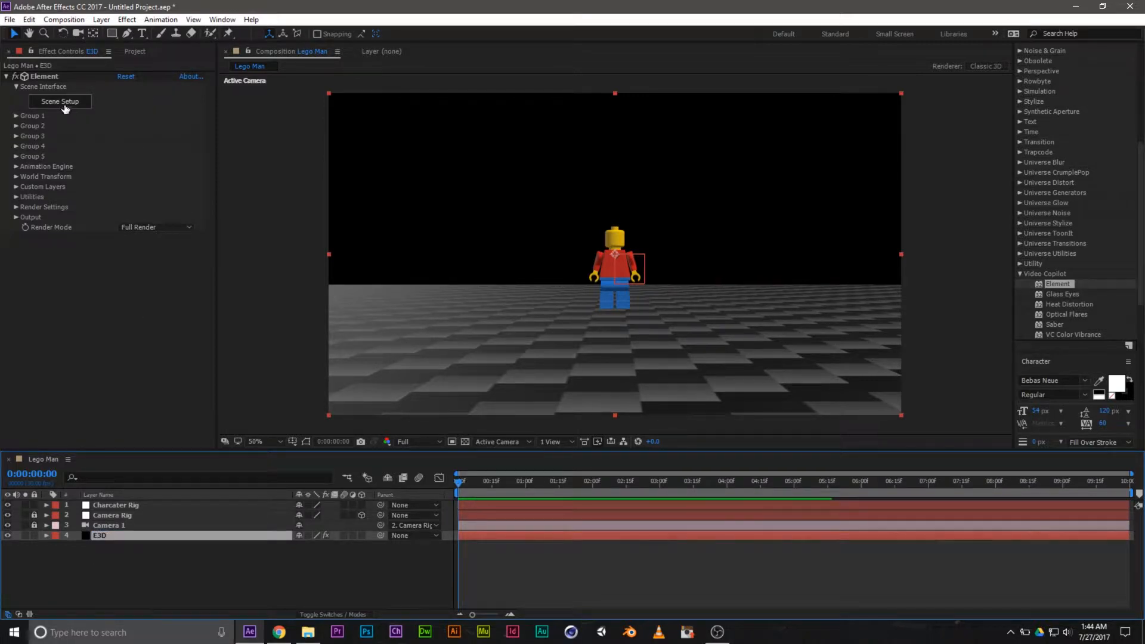
Step: Reopen the Element scene setup and duplicate lego_unedited until the Lego man folder holds four models
left_click(66, 103)
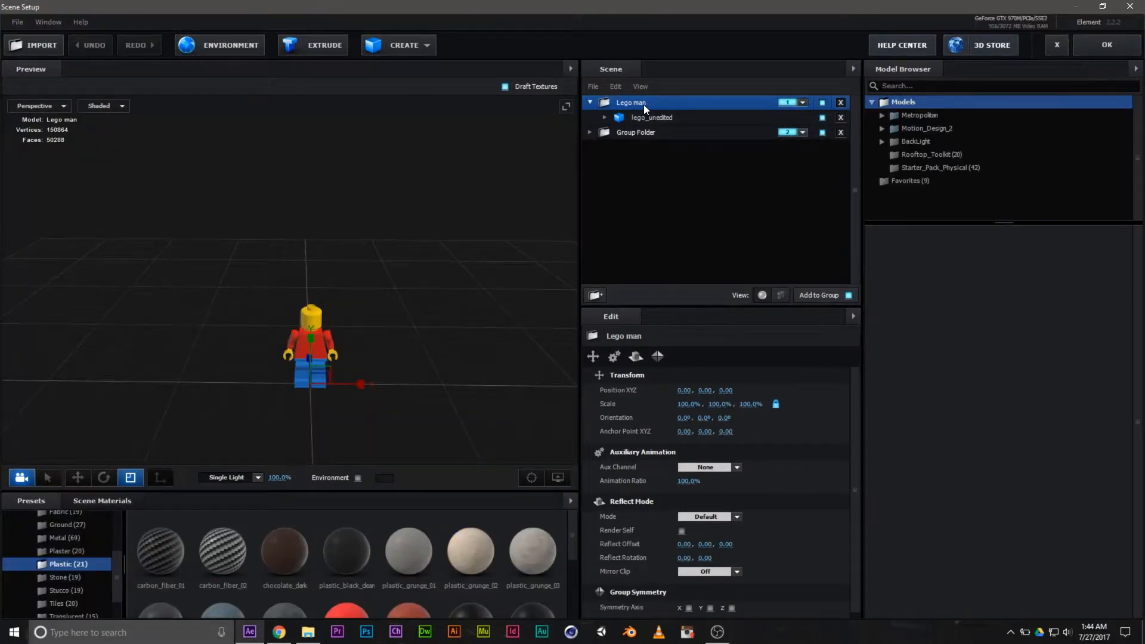
left_click(645, 118)
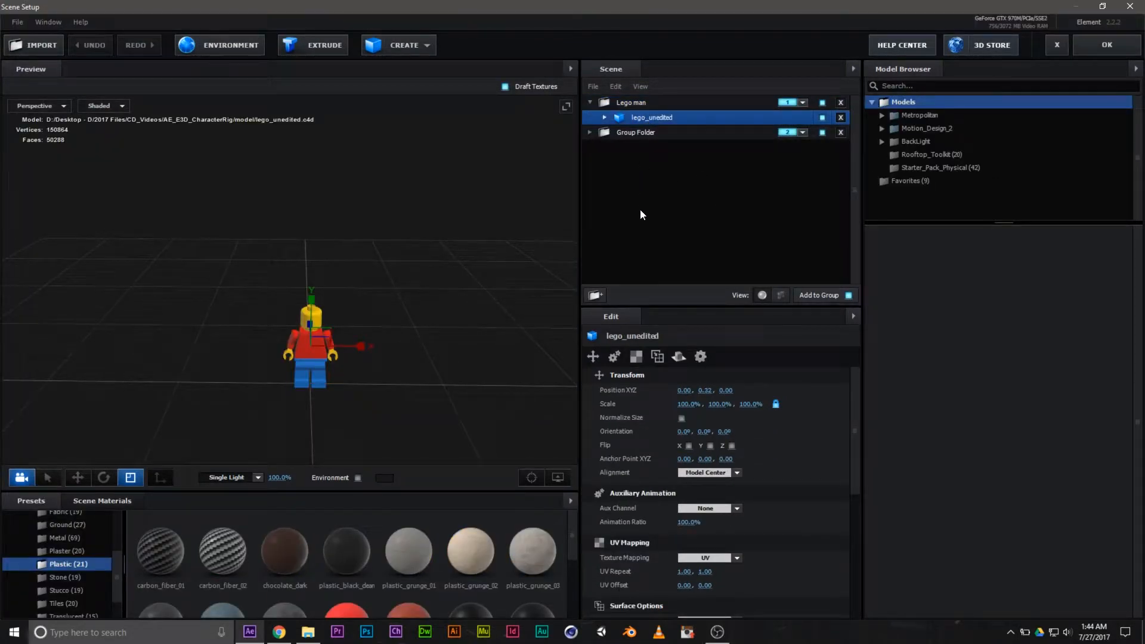
right_click(647, 118)
left_click(699, 171)
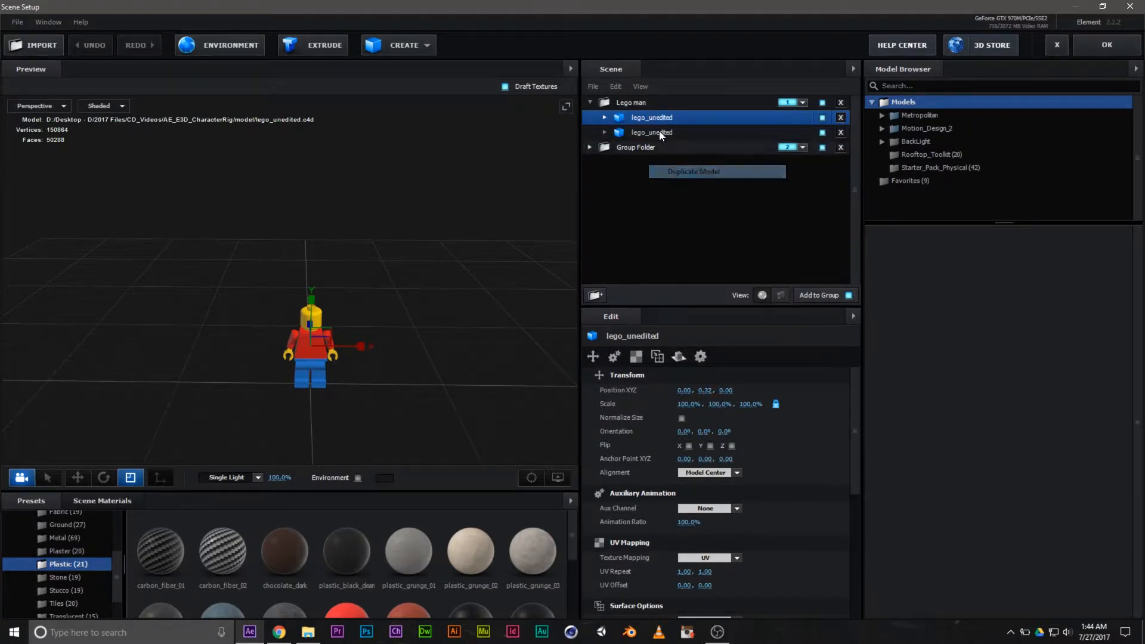
left_click(650, 131, "ctrl")
right_click(650, 133)
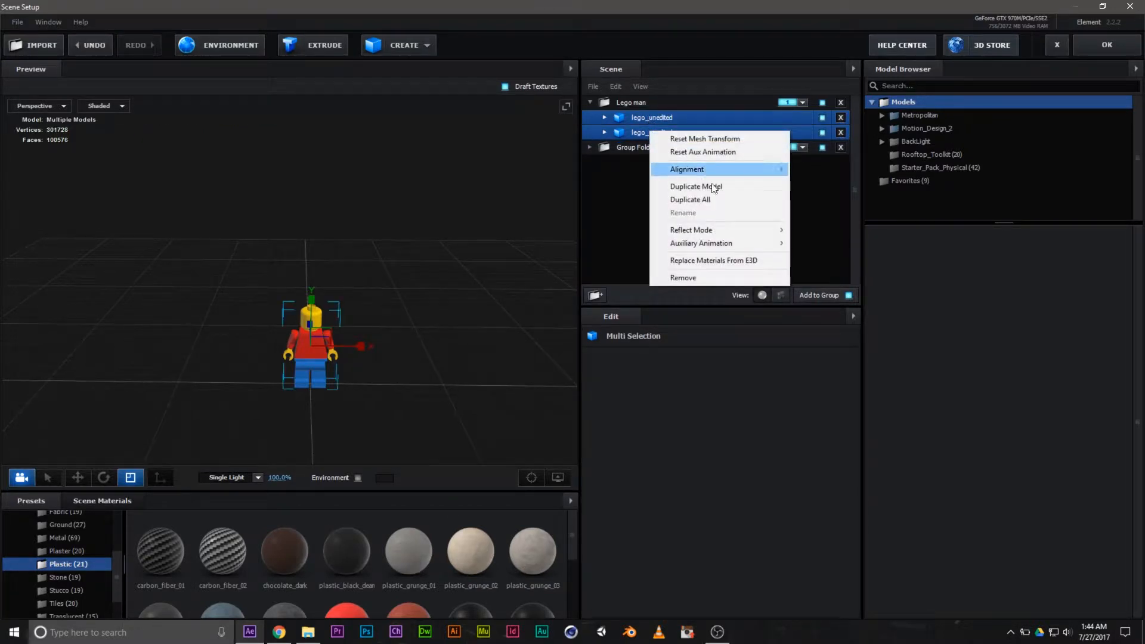
left_click(713, 186)
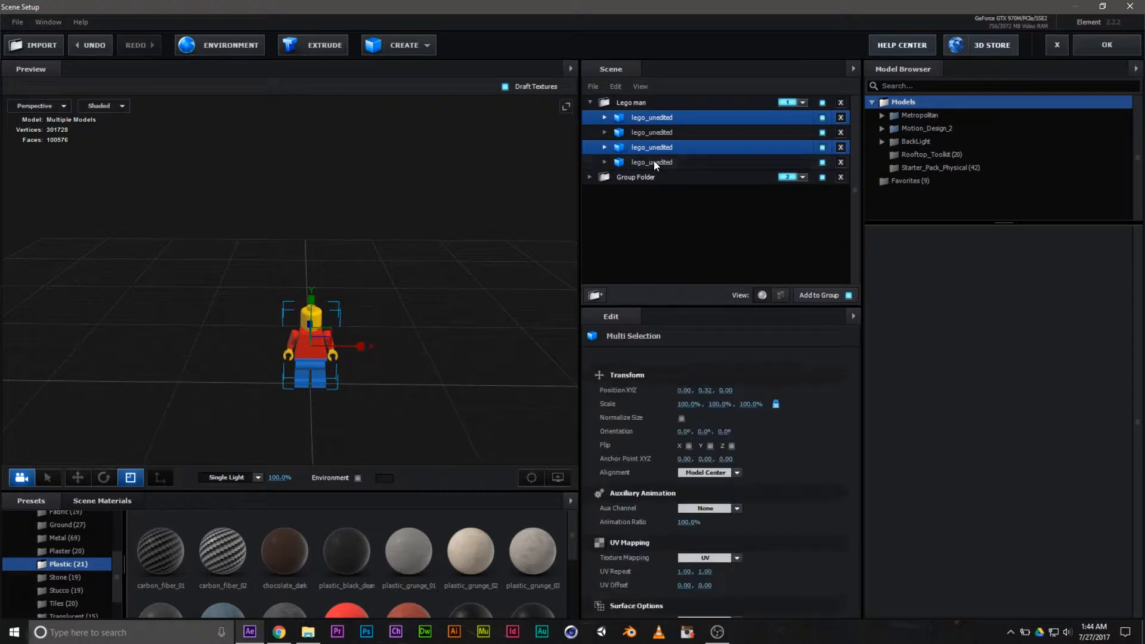
Step: Duplicate the last two lego_unedited models for a total of six, and select the first model in the folder
left_click(654, 160)
left_click(653, 144, "ctrl")
left_click(653, 137, "ctrl")
left_click(653, 118, "ctrl")
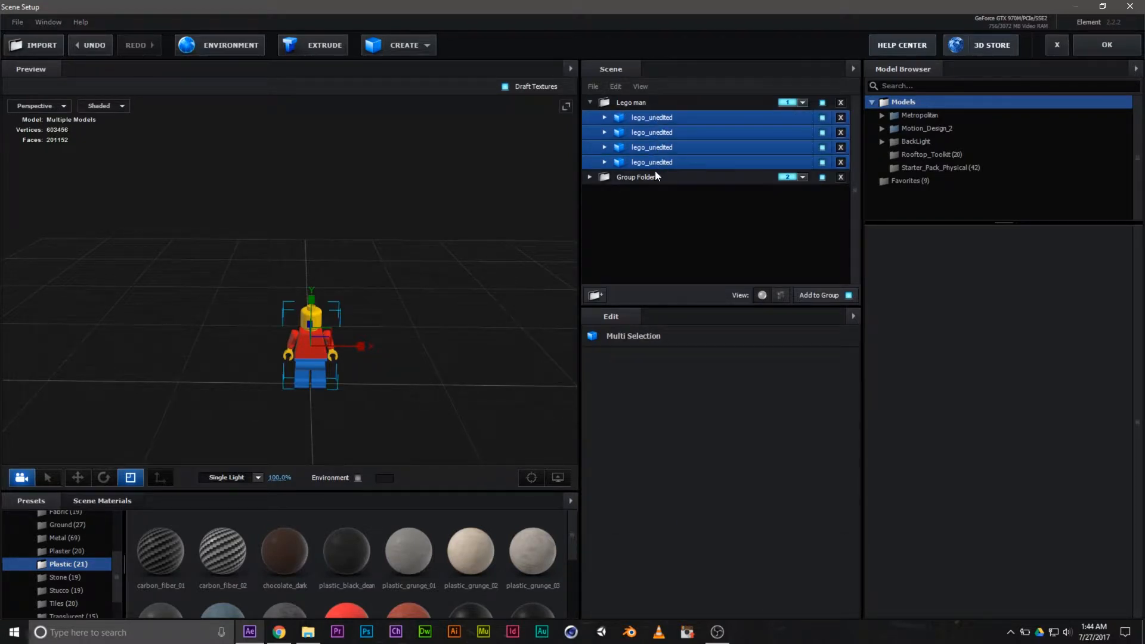
left_click(654, 163)
left_click(651, 147, "ctrl")
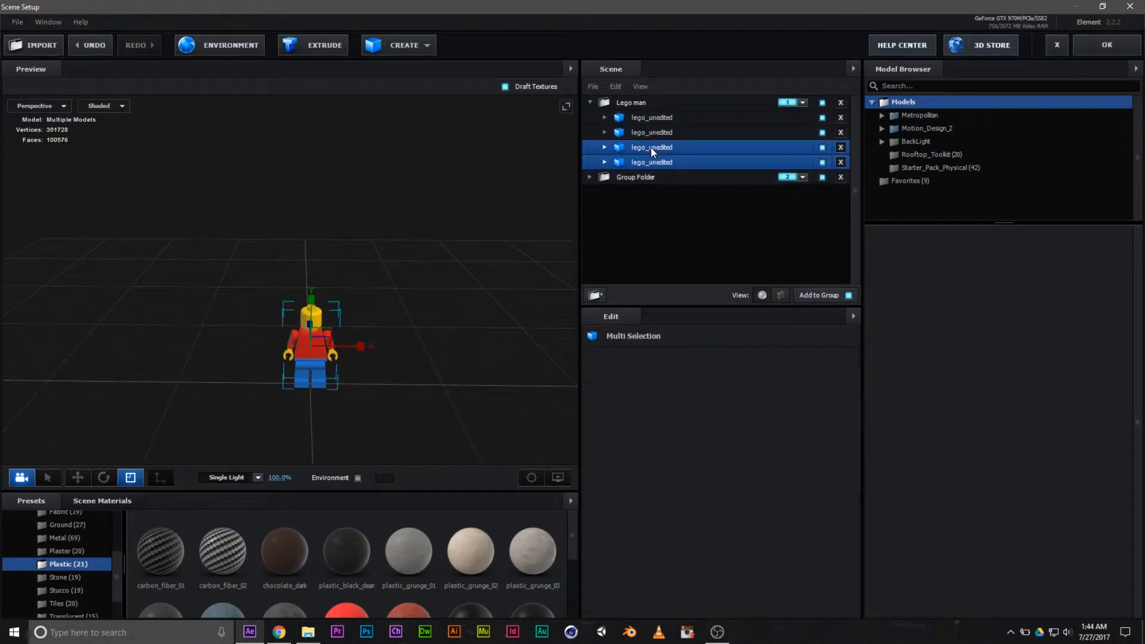
right_click(650, 148)
left_click(698, 204)
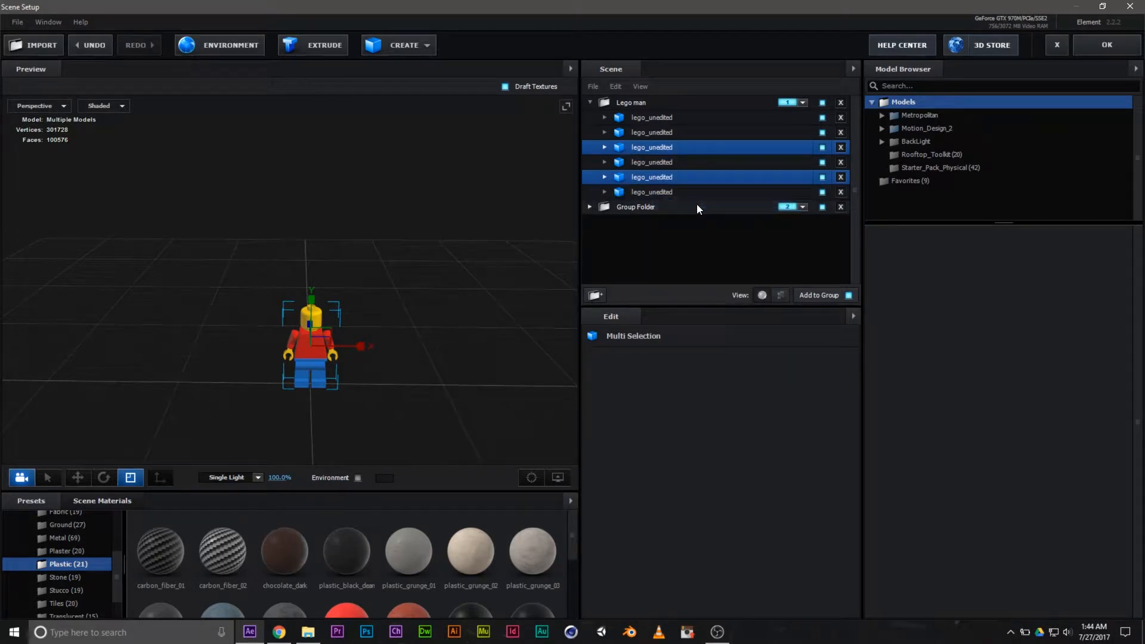
left_click(657, 122)
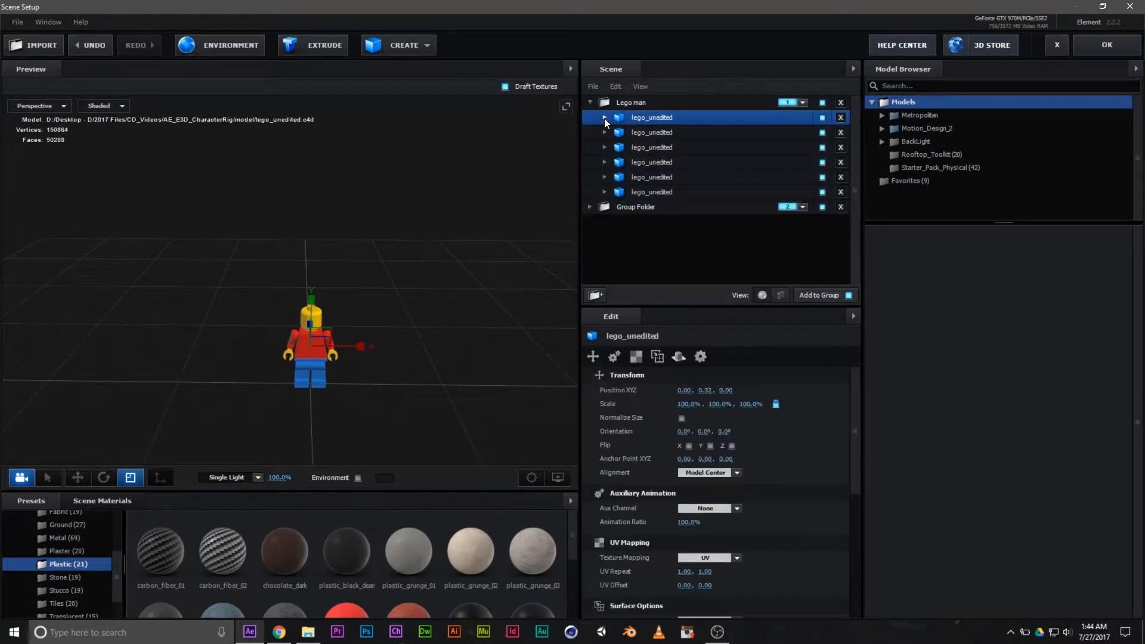
Step: Expand the first lego_unedited model and hide every part except Head
left_click(605, 117)
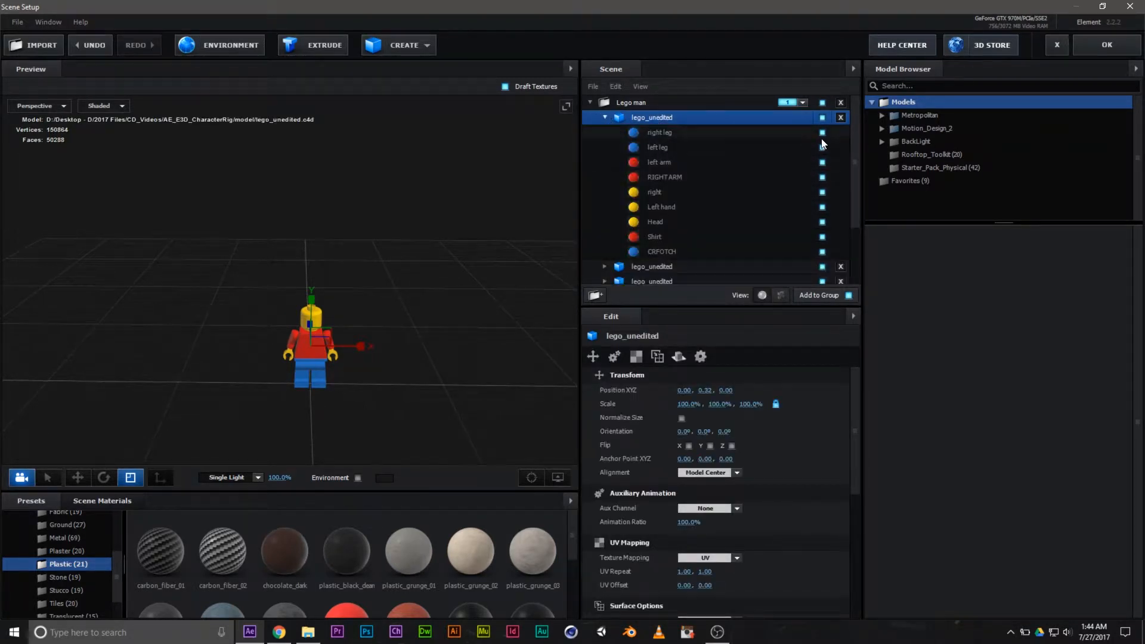
left_click(823, 251)
left_click(822, 237)
left_click(823, 222)
left_click(823, 207)
left_click(813, 223)
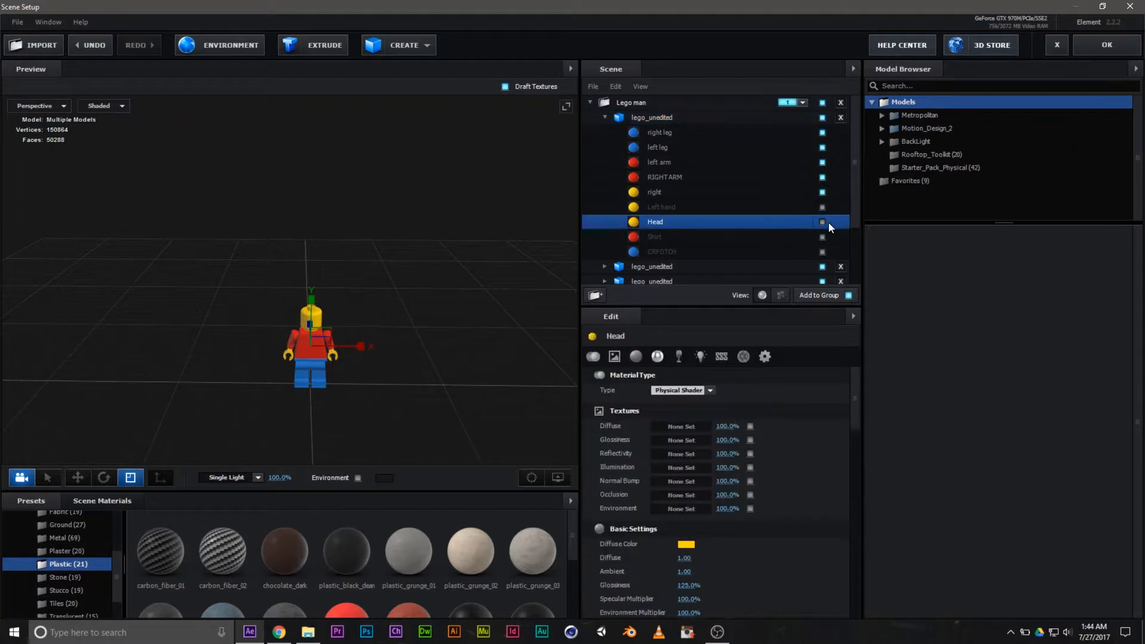
left_click(823, 178)
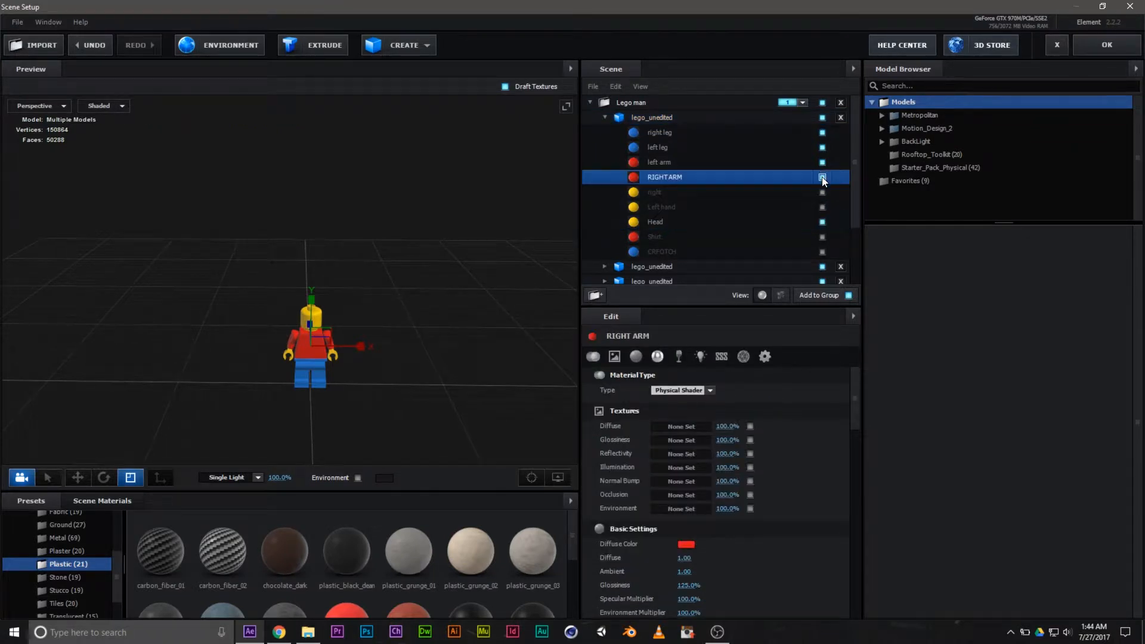
left_click(823, 163)
left_click(822, 147)
left_click(823, 132)
Step: Hide the other five lego_unedited models in the Lego man folder so that only the head shows
scroll(825, 179, "down", 4)
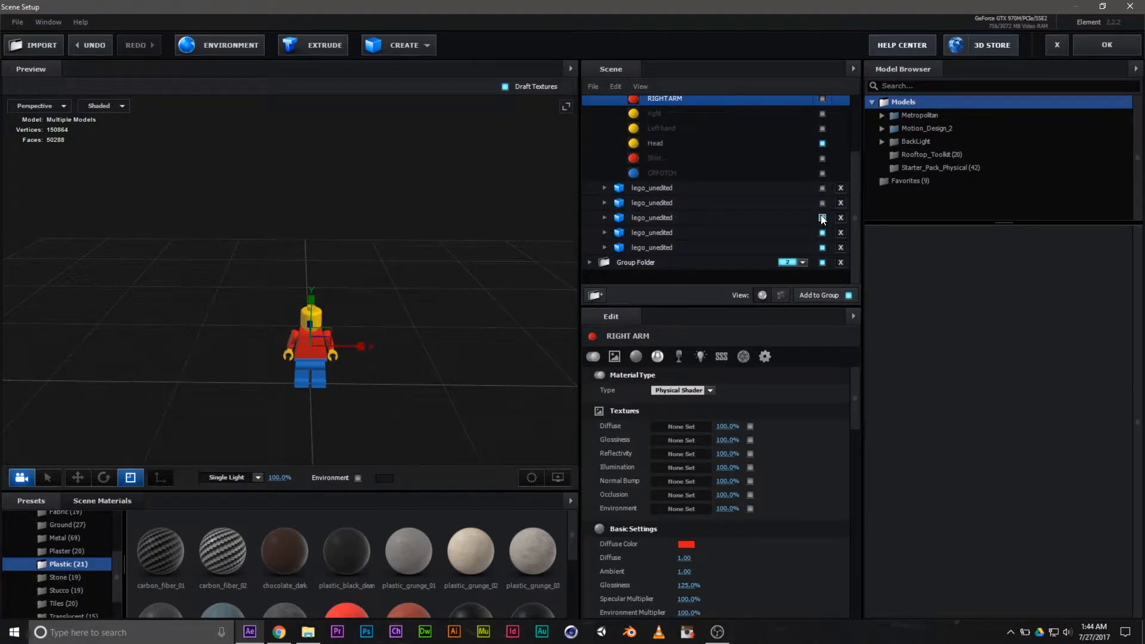
left_click(818, 232)
left_click(823, 248)
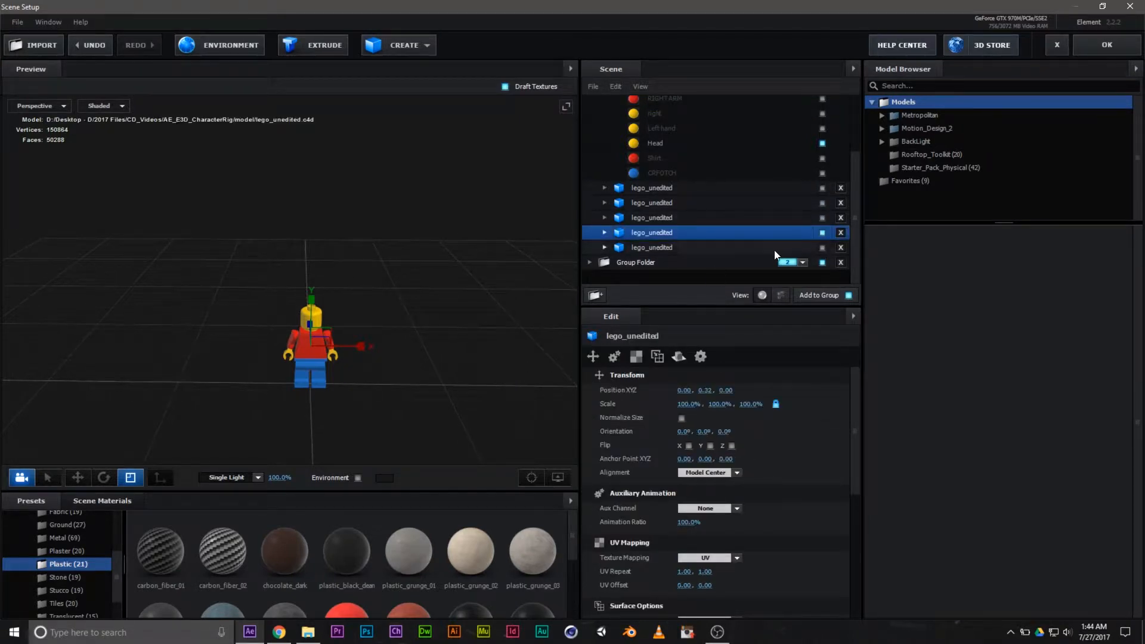
left_click(823, 233)
left_click_drag(487, 304, 528, 296)
Step: Expand the second lego_unedited model and hide every part except Shirt
left_click(605, 188)
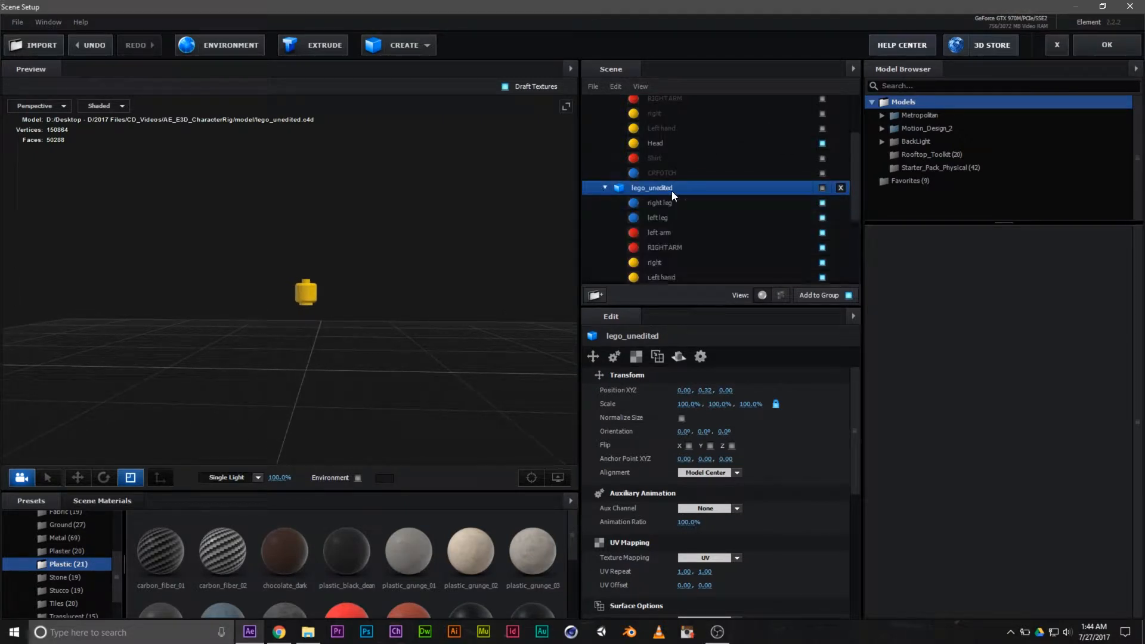
scroll(682, 241, "down", 3)
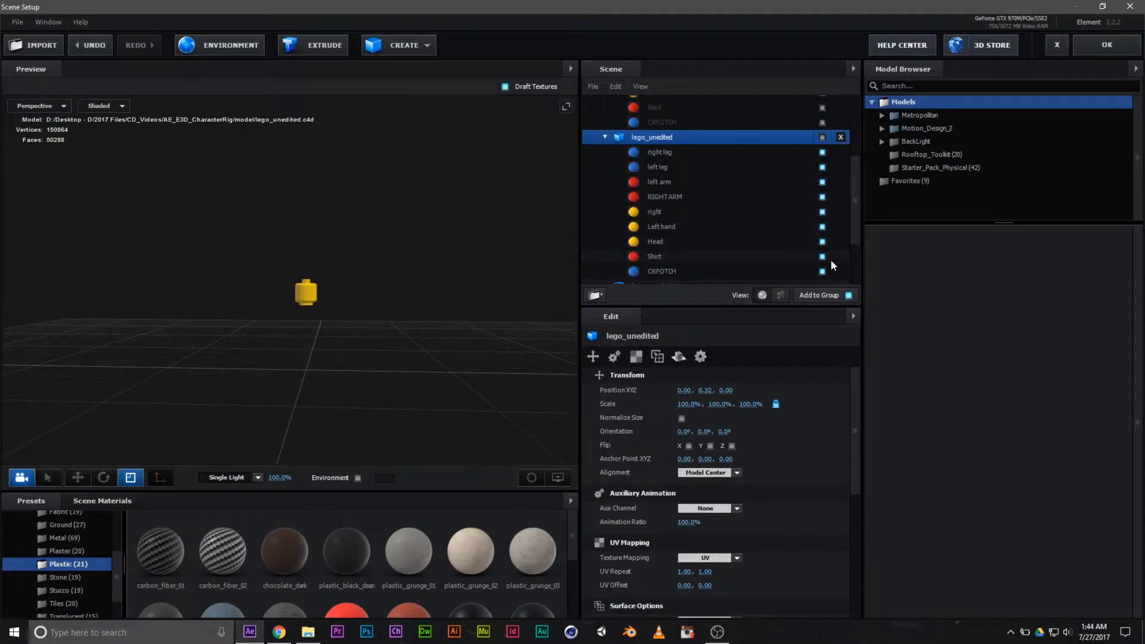
left_click(823, 272)
left_click(822, 227)
left_click(822, 213)
left_click(822, 211)
left_click(823, 197)
left_click(823, 182)
left_click(822, 167)
left_click(822, 153)
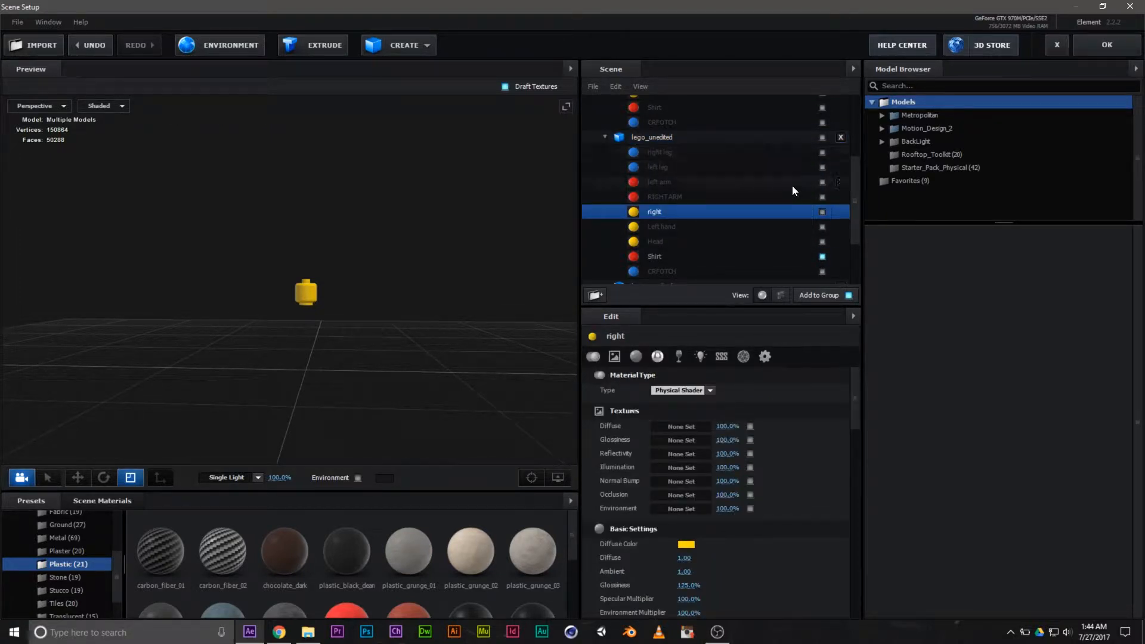
Step: Make the second lego_unedited model visible and inspect the shirt beneath the head
left_click(823, 138)
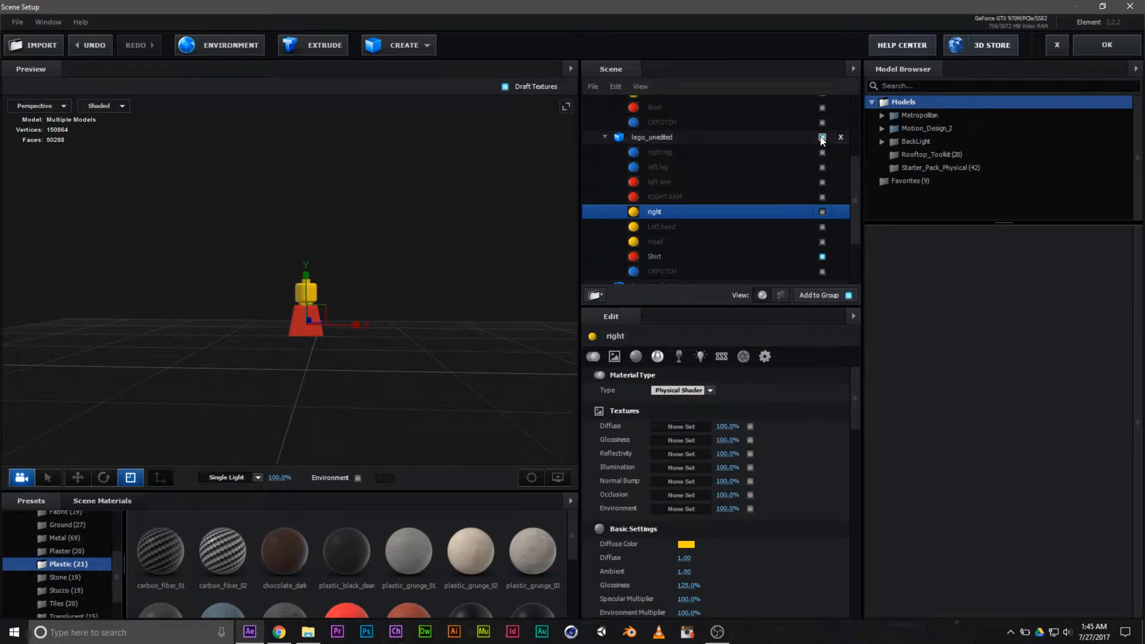
left_click_drag(456, 365, 425, 421)
scroll(416, 432, "up", 3)
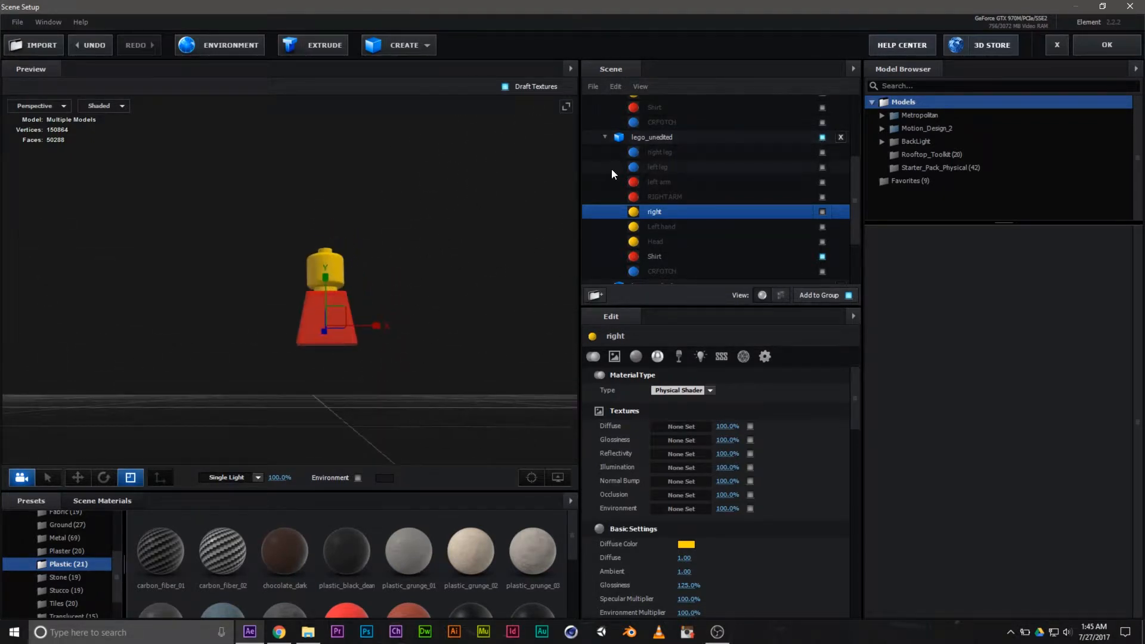
Step: Collapse the second model, expand the third lego_unedited model and examine its CRFOTCH part
left_click(606, 138)
left_click(664, 202)
left_click(604, 203)
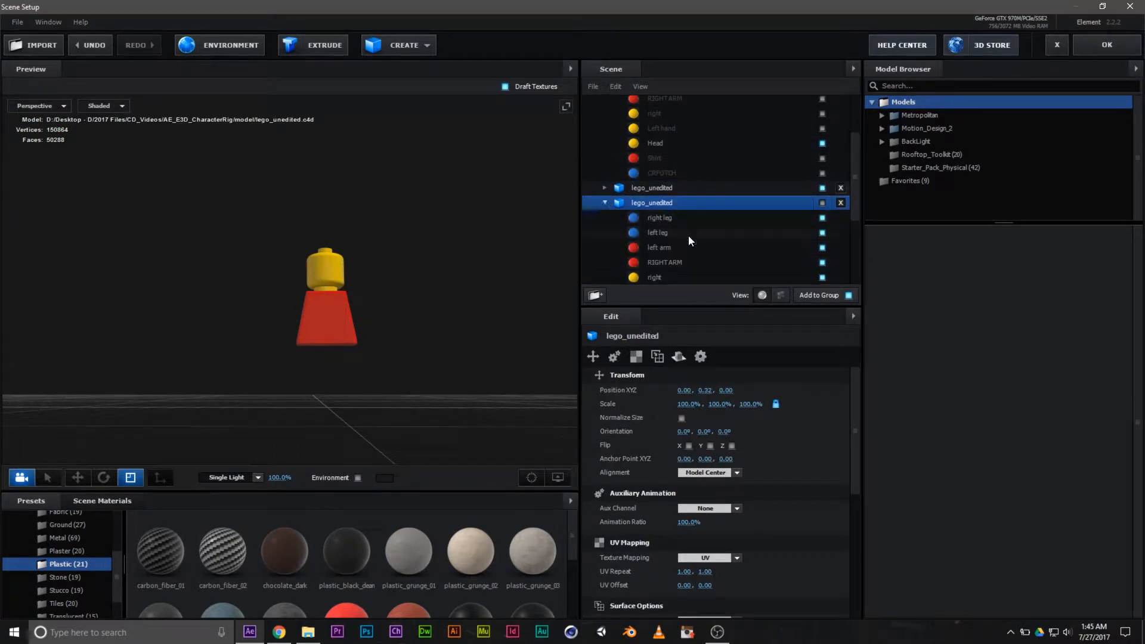
scroll(706, 224, "down", 4)
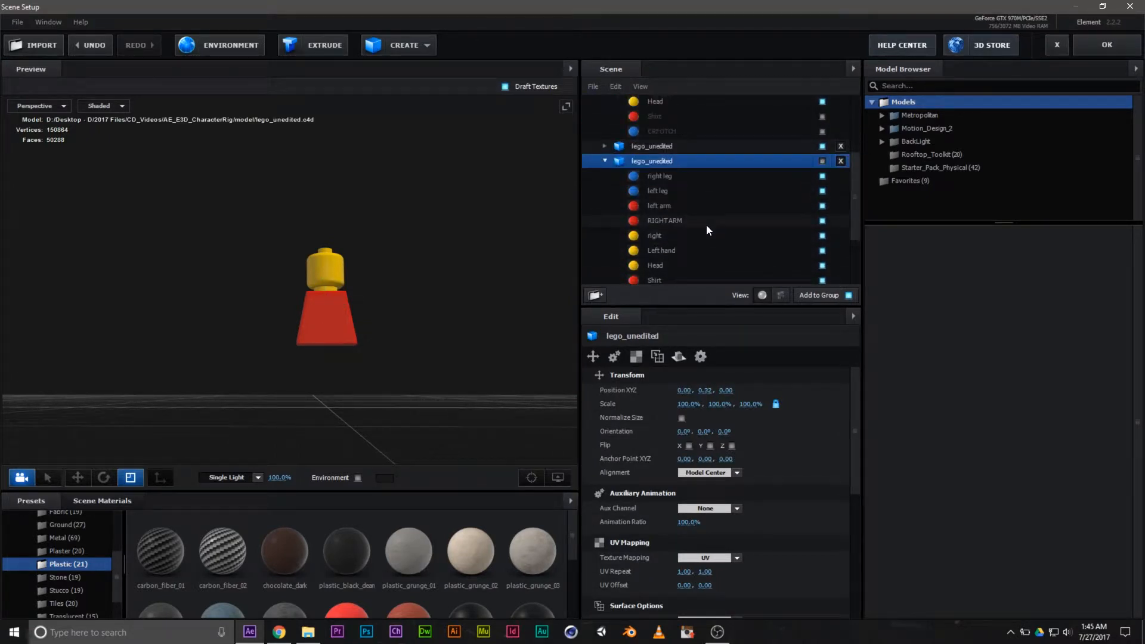
left_click(690, 253)
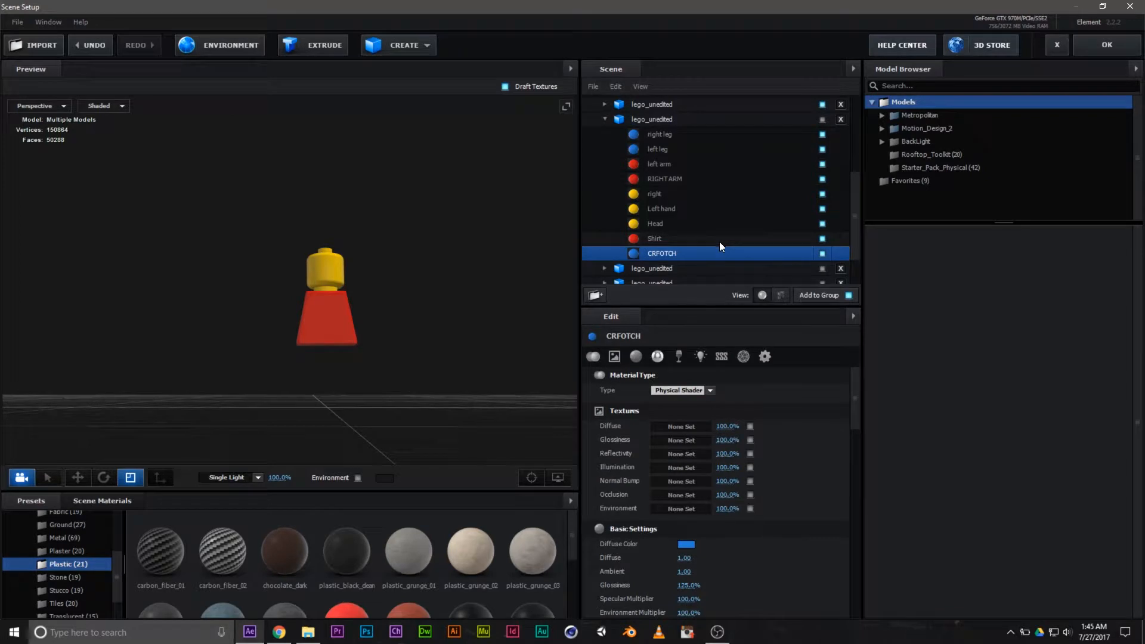
Step: Return to the second lego_unedited model and make its CRFOTCH part visible along with the shirt
scroll(719, 241, "up", 6)
left_click(623, 231)
left_click(606, 230)
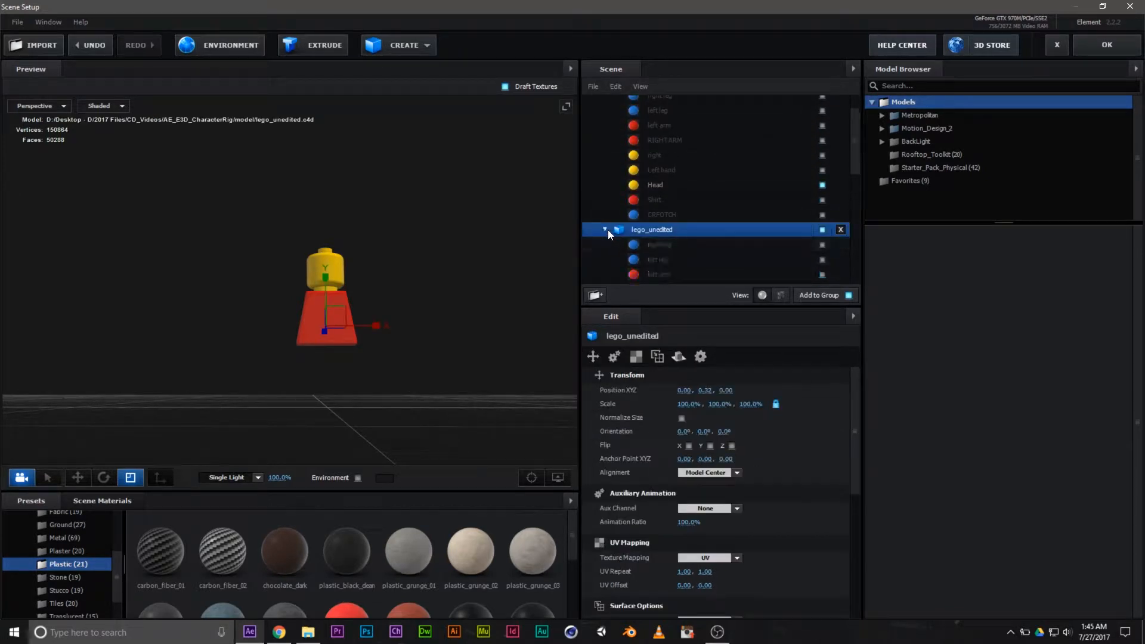
scroll(700, 232, "down", 6)
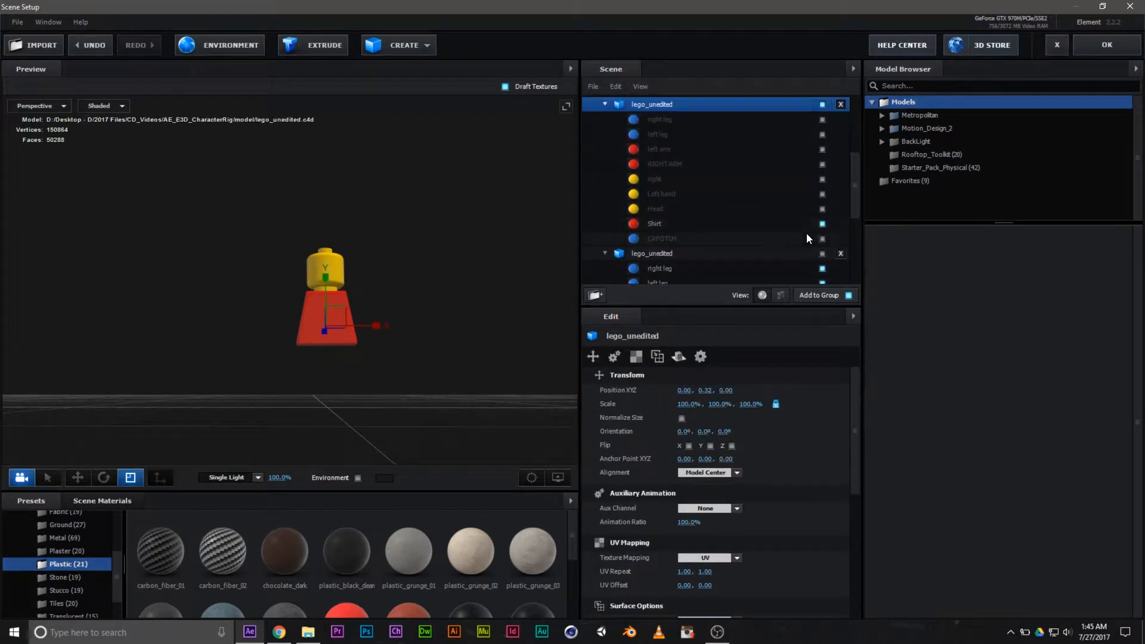
left_click(822, 243)
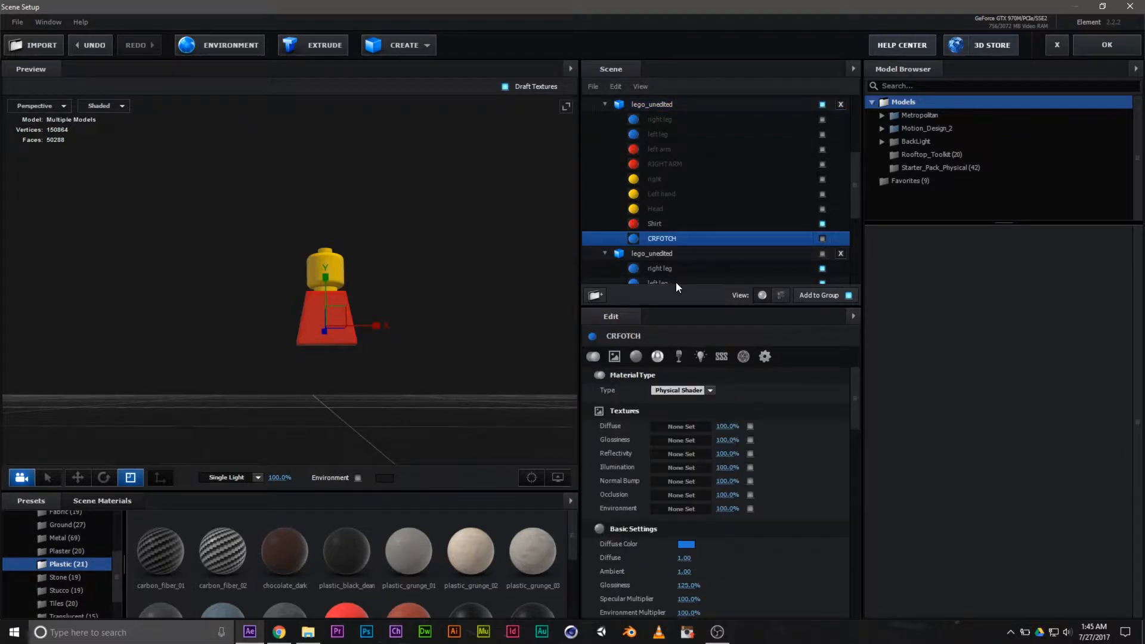
left_click(822, 238)
left_click_drag(537, 358, 439, 392)
Step: Collapse the second lego_unedited model and rename it Torso
scroll(710, 221, "down", 3)
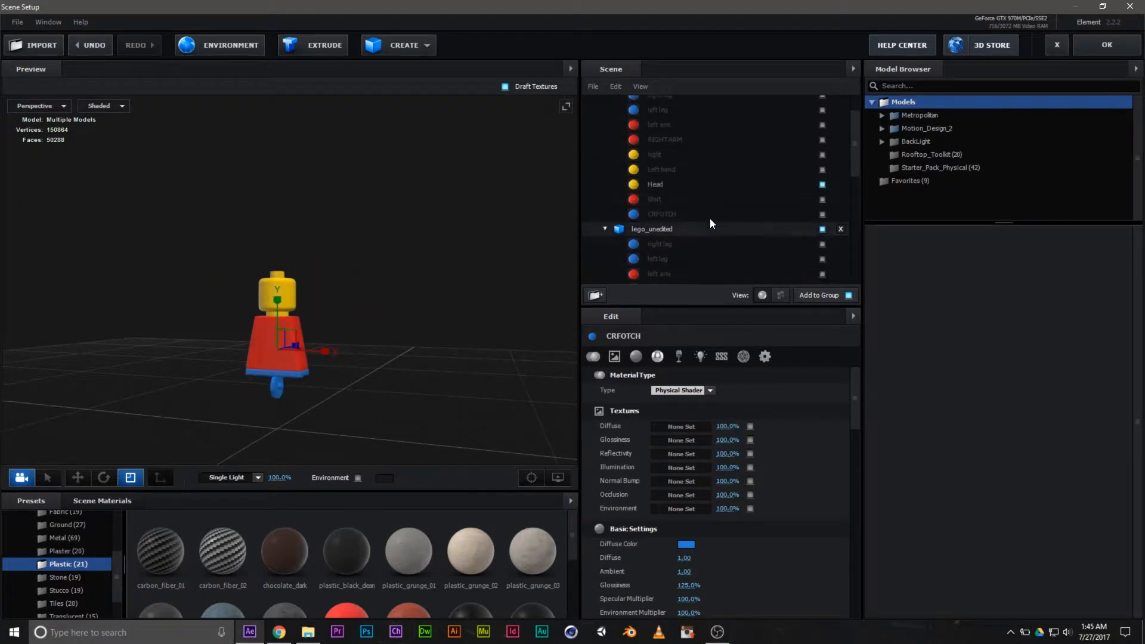
left_click(606, 229)
double_click(650, 230)
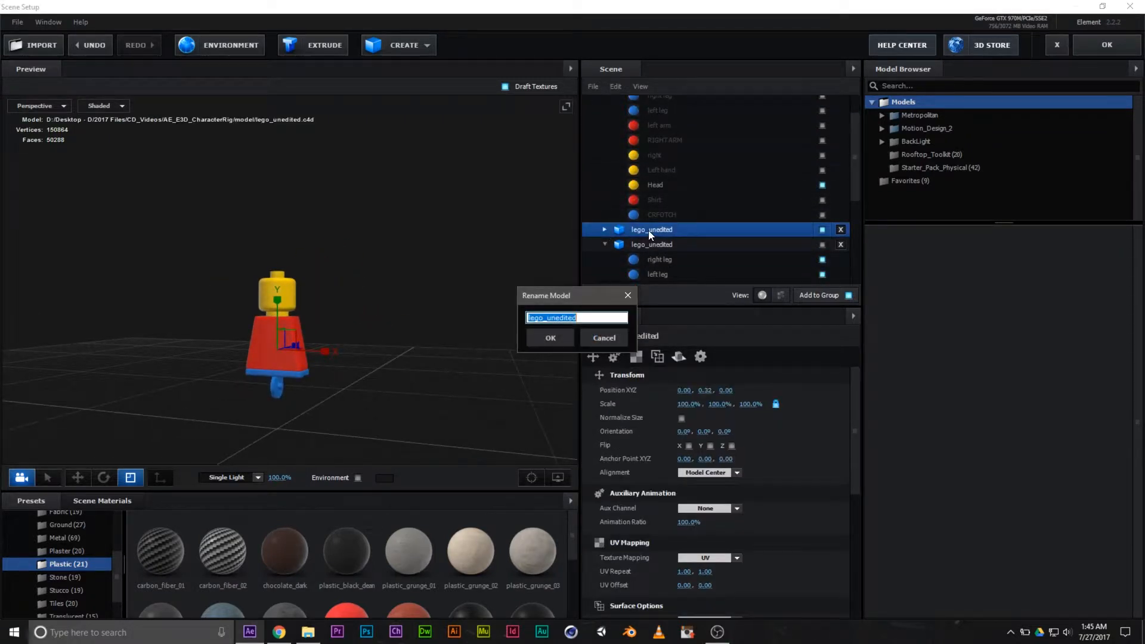
type("Torso")
key("Return")
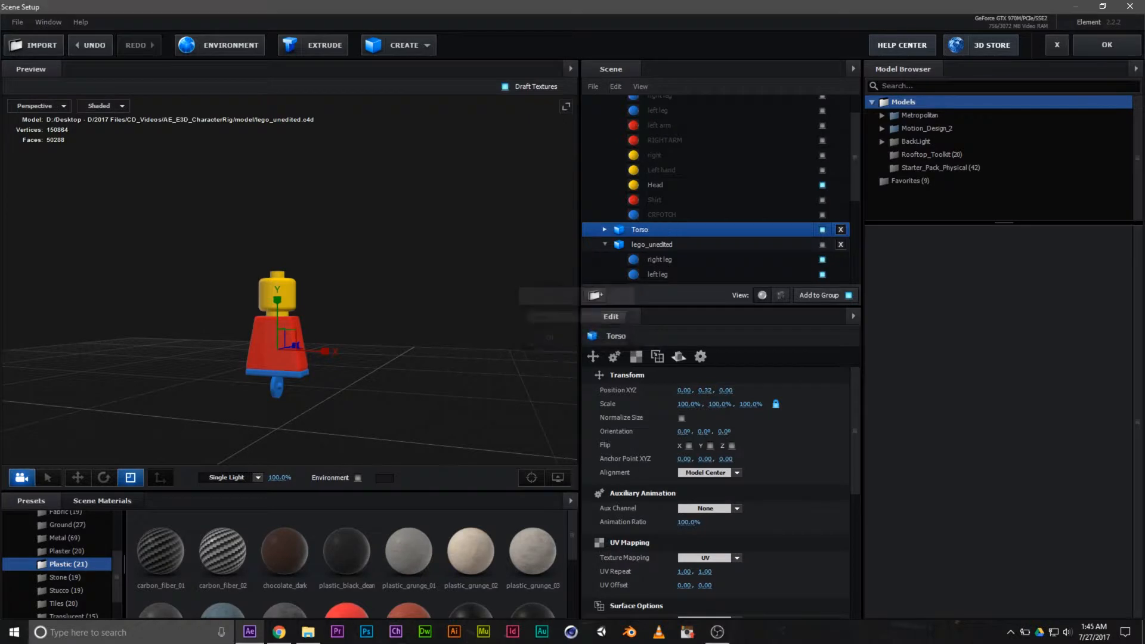
Step: Rename the first lego_unedited model in the Lego man folder as Head
scroll(710, 174, "up", 2)
left_click(668, 116)
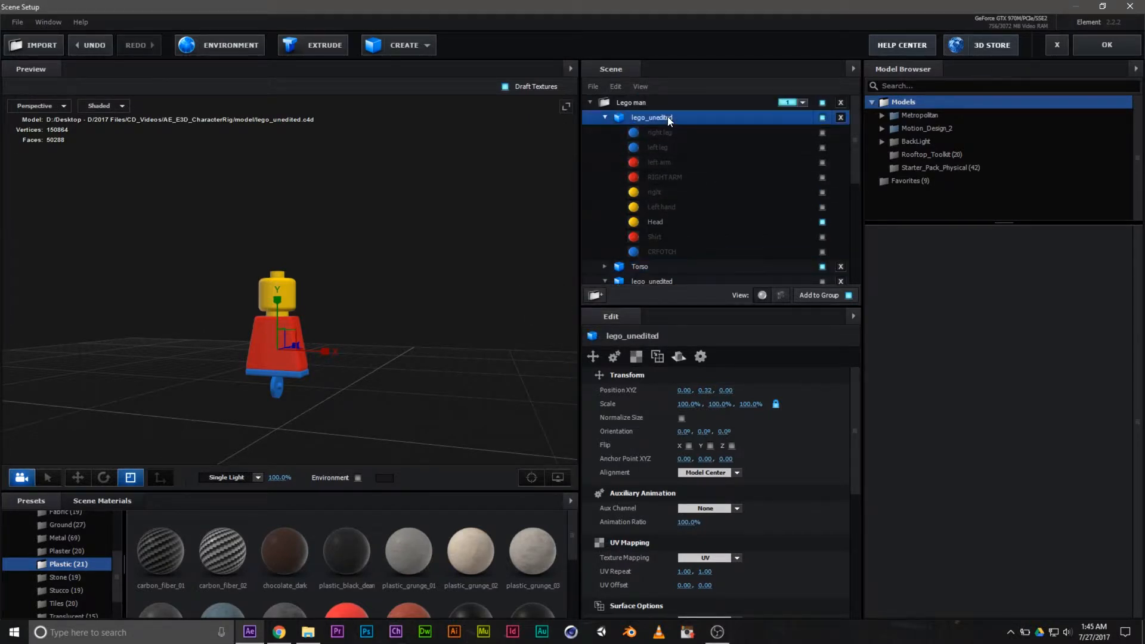
double_click(668, 116)
type("Hea")
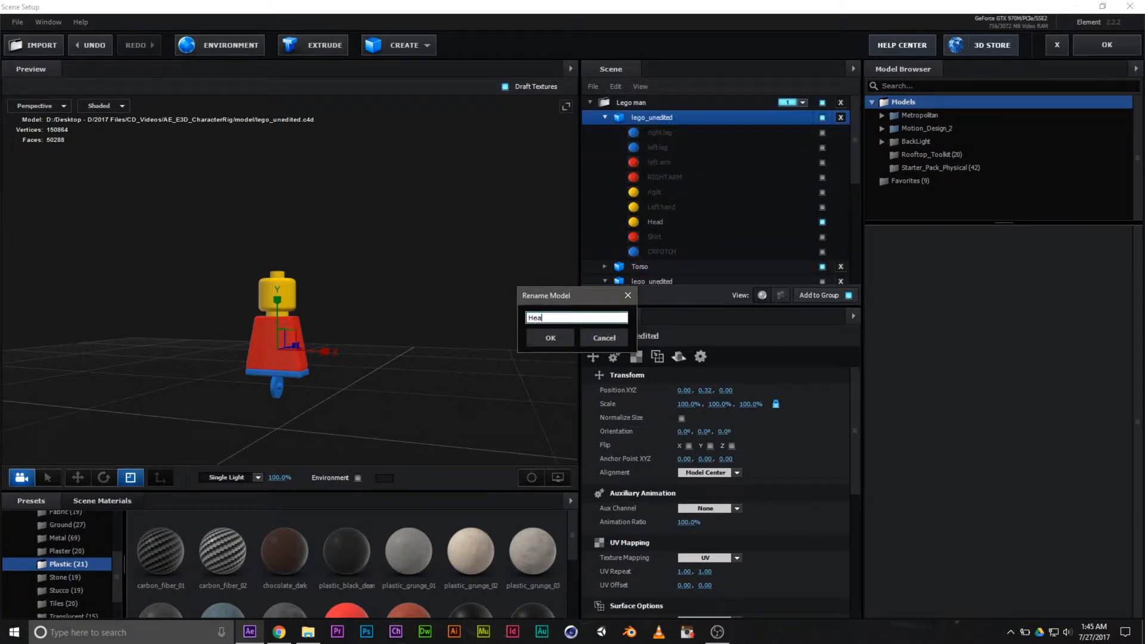
type("d")
key("Return")
Step: In the model below Torso, hide right leg, left leg and RIGHT ARM, and make the model itself visible
scroll(686, 155, "down", 6)
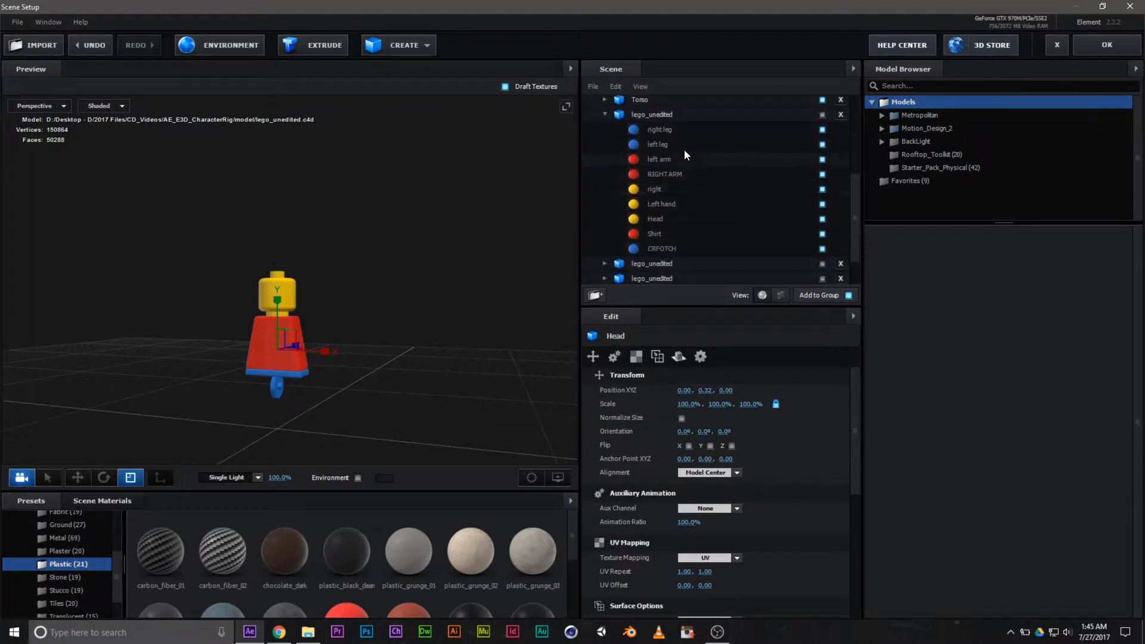
left_click(650, 158)
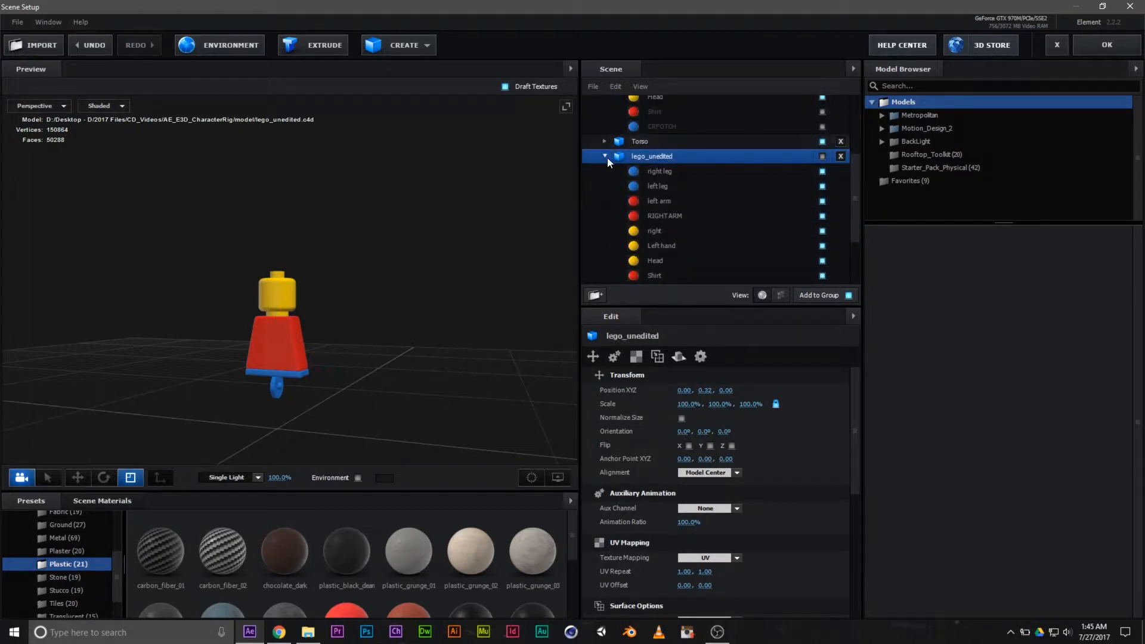
left_click_drag(424, 427, 348, 403)
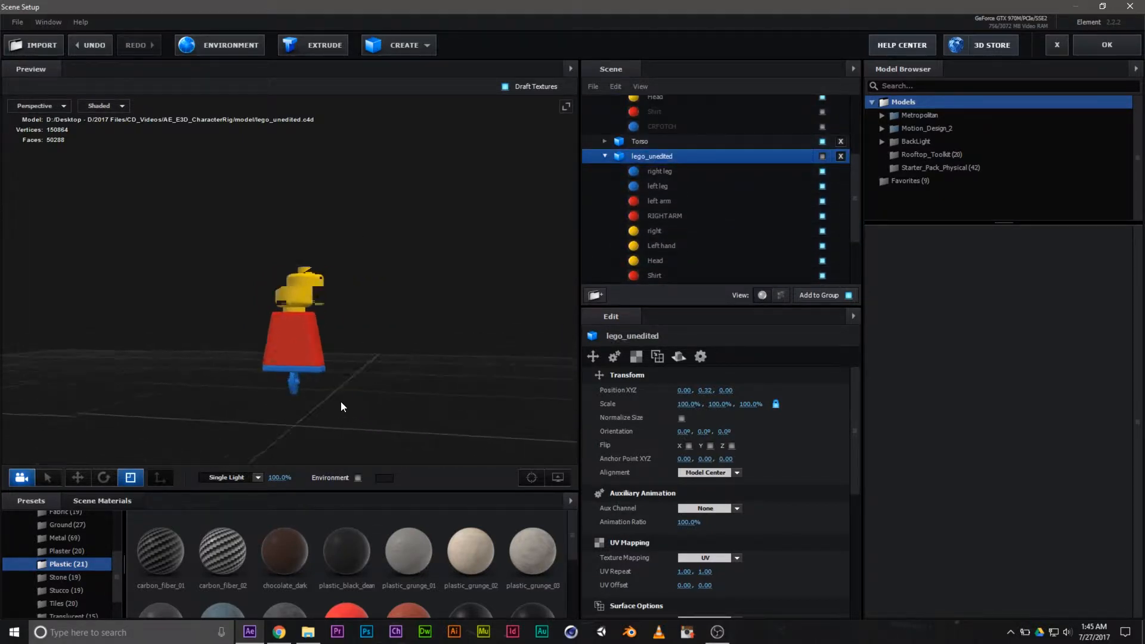
left_click(652, 202)
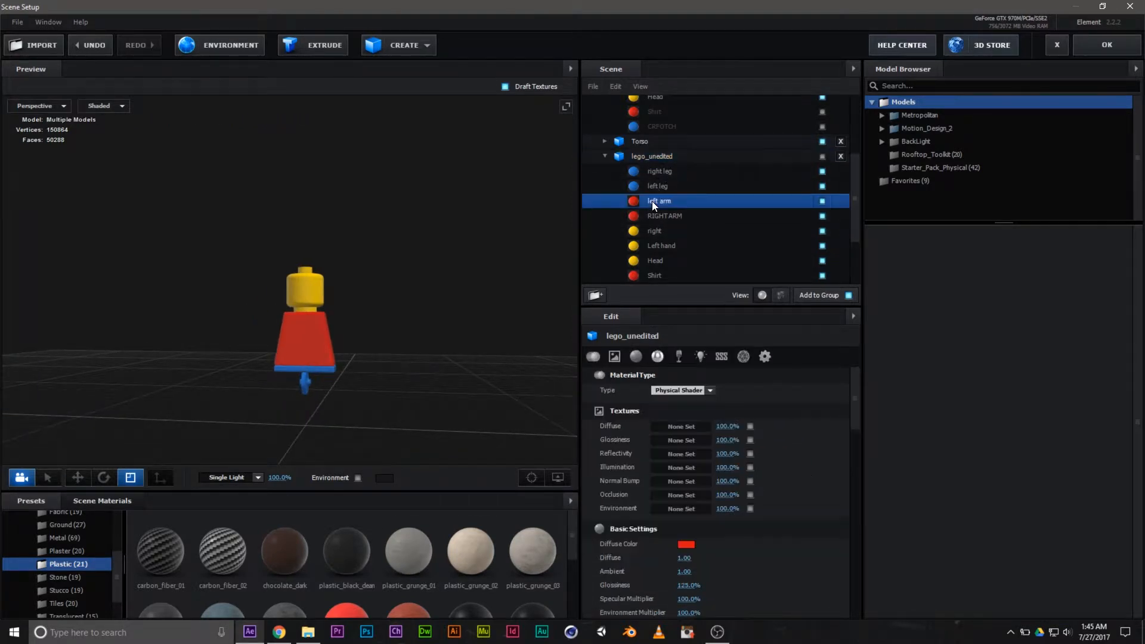
left_click(822, 186)
left_click(822, 171)
left_click(822, 156)
left_click(822, 216)
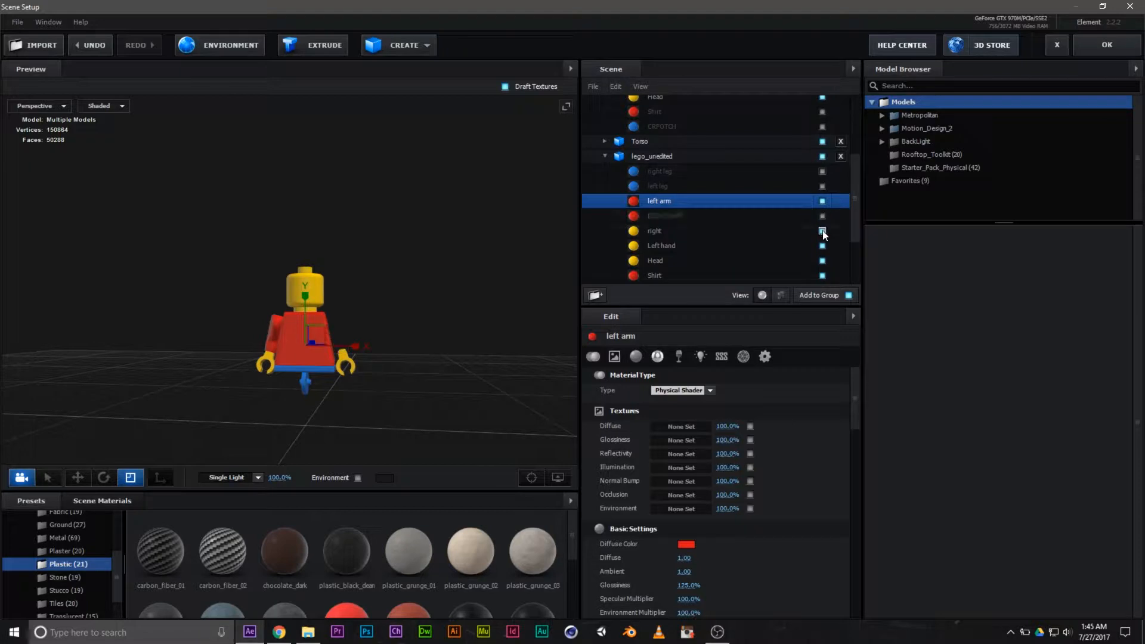
Step: Hide the right, Left hand, Head, Shirt and CRFOTCH parts of the same model, leaving only left arm
left_click(823, 231)
left_click(822, 249)
left_click(822, 261)
left_click(822, 276)
left_click(822, 246)
scroll(748, 277, "down", 3)
left_click(822, 202)
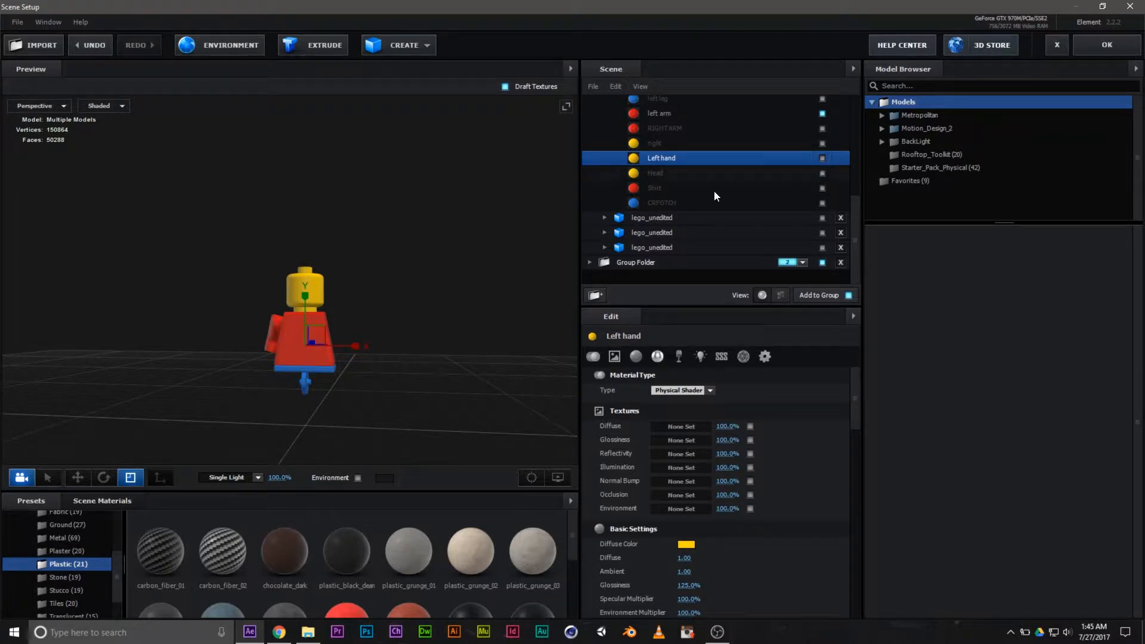
Step: Make the Left hand part visible again with the left arm and check the arm from the front
left_click_drag(413, 368, 460, 381)
left_click(823, 158)
left_click_drag(495, 367, 361, 380)
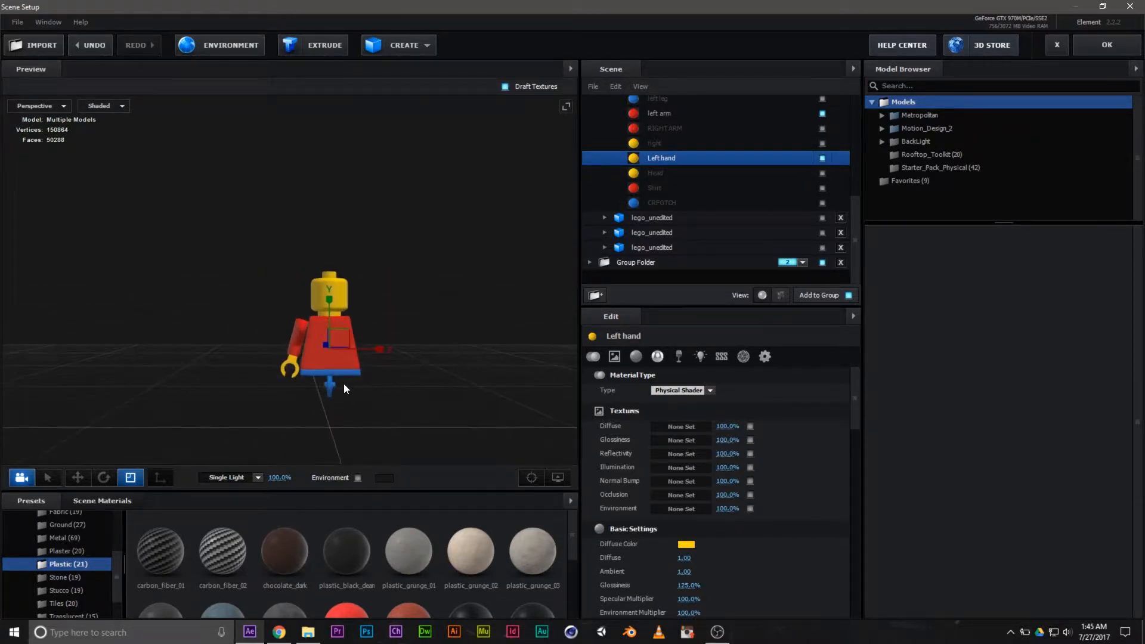
scroll(328, 367, "up", 3)
left_click_drag(285, 424, 339, 434)
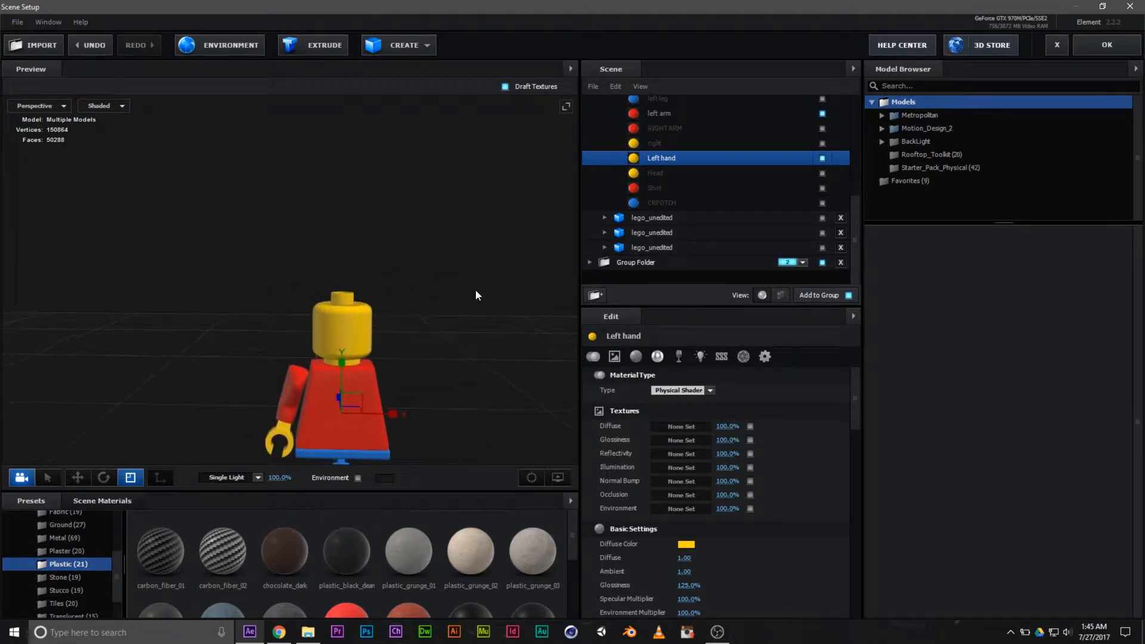
Step: Collapse the left arm model, expand the lego_unedited model below it, and rename the arm model Left hand
scroll(617, 213, "up", 4)
left_click(607, 194)
left_click(648, 220)
left_click(606, 217)
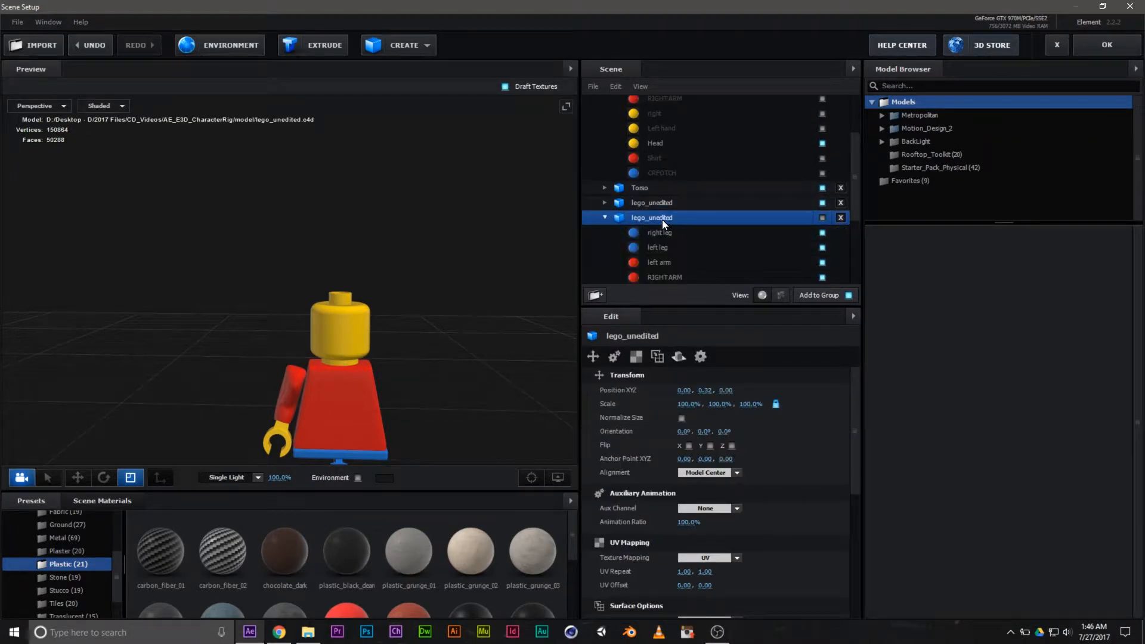
double_click(661, 203)
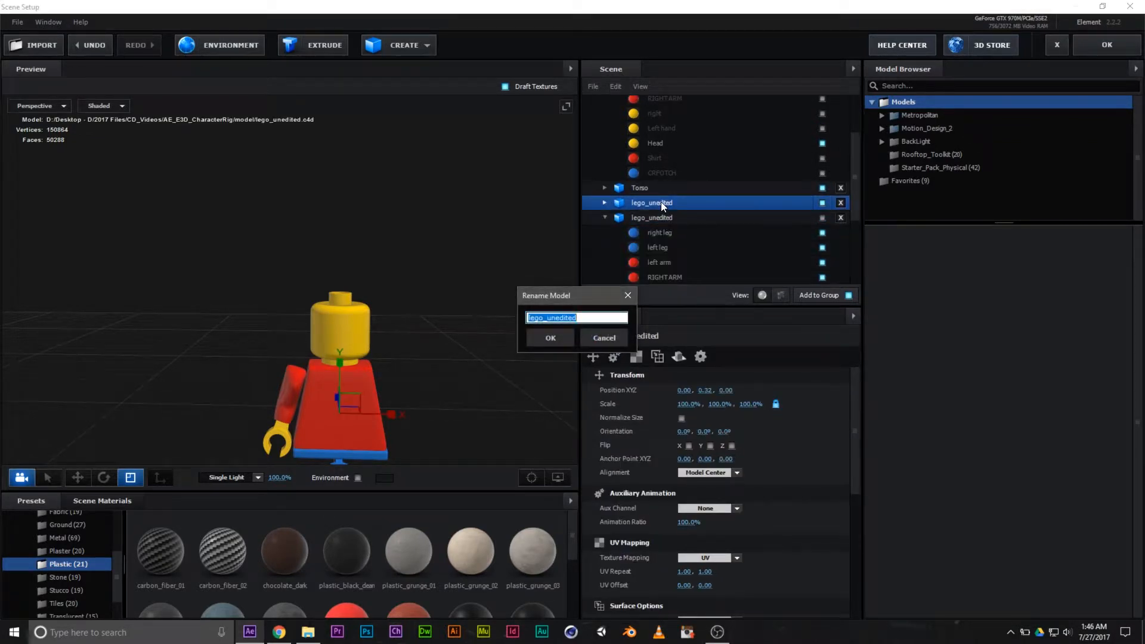
type("Left hand")
key("Return")
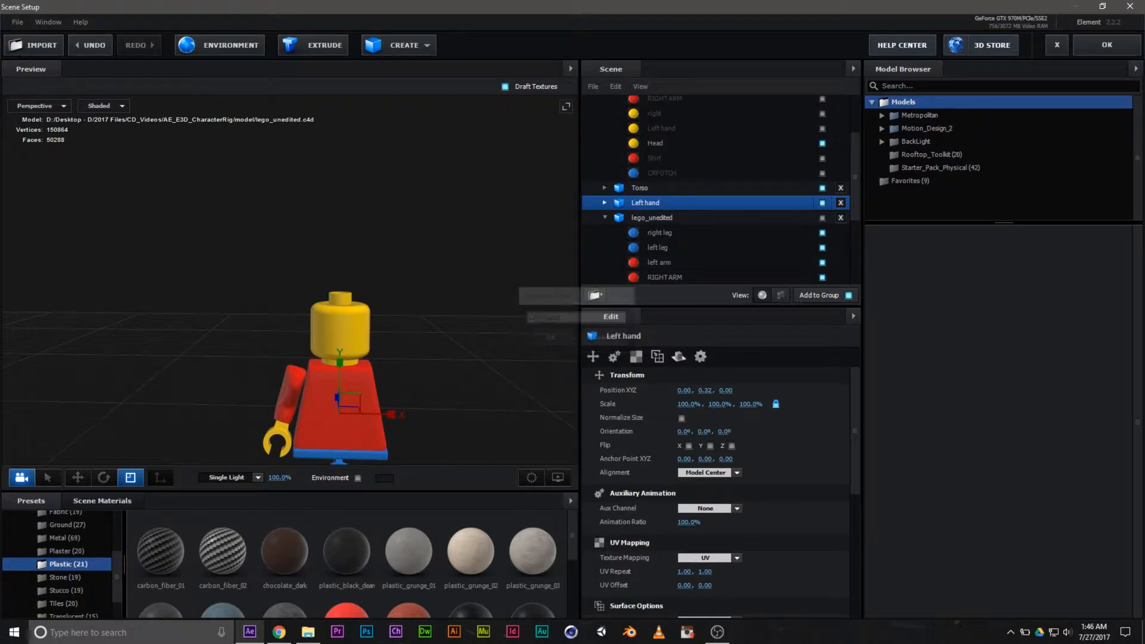
Step: Rename the lego_unedited model directly below Left hand as Right hand
double_click(661, 217)
type("Right hand")
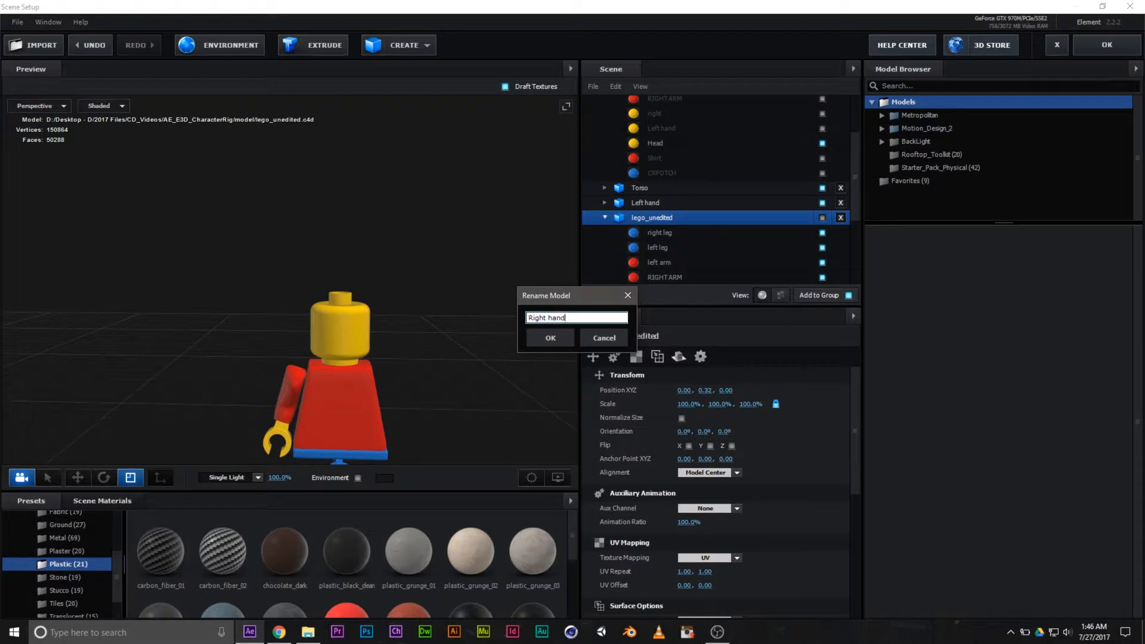
key("Return")
Step: In the Right hand model, hide the CRFOTCH, Shirt, Head, Left hand, left arm, left leg and right leg parts, leaving RIGHT ARM and right
scroll(721, 203, "down", 3)
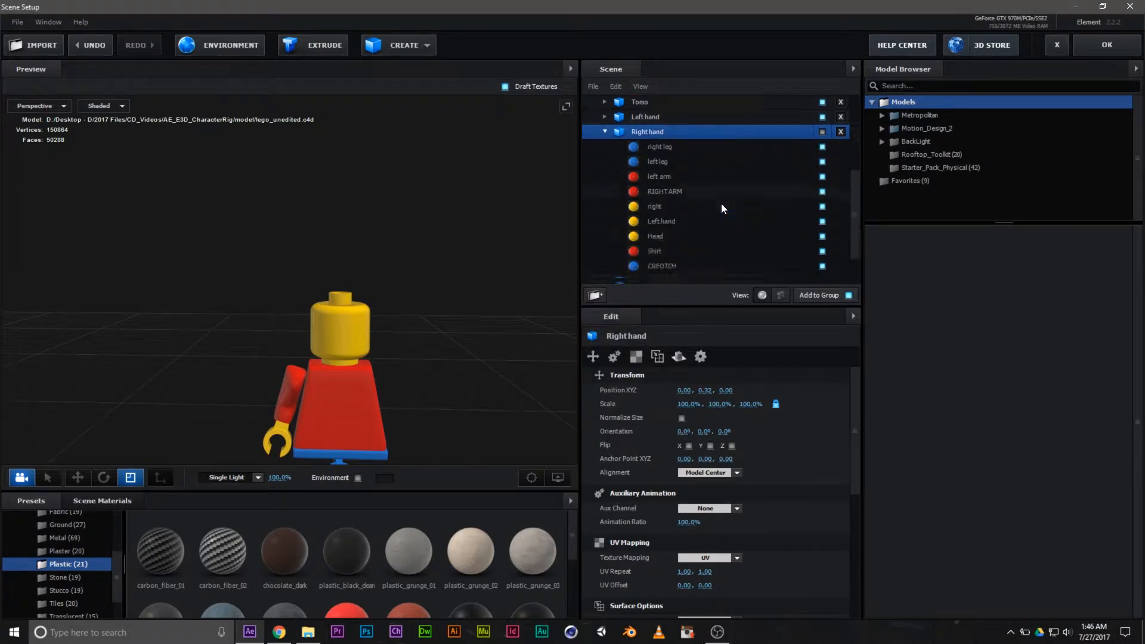
left_click(822, 269)
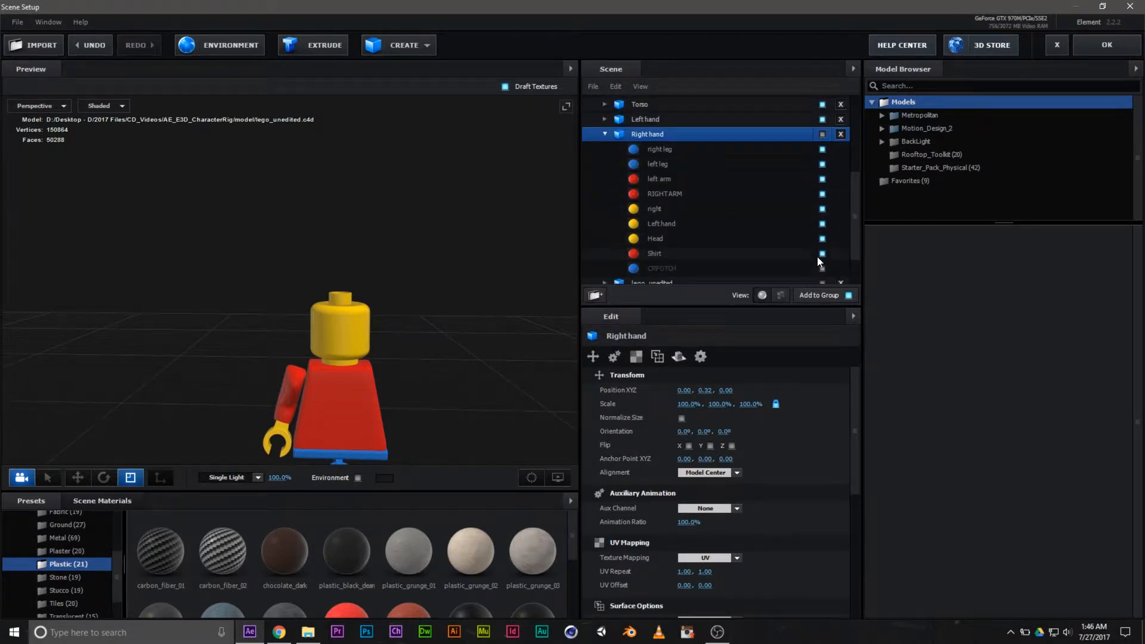
left_click(824, 254)
left_click(823, 239)
left_click(822, 224)
left_click(822, 179)
left_click(823, 164)
left_click(822, 150)
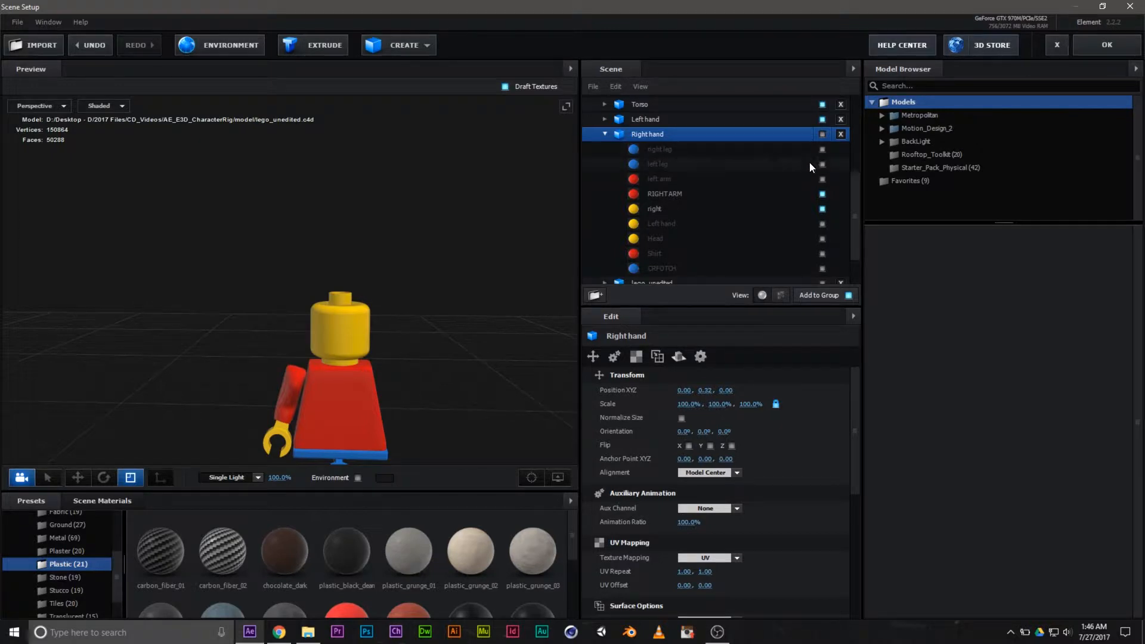
Step: Make the Right hand model visible, check it from the front of the figure, and collapse its part list
left_click(822, 135)
left_click_drag(540, 334, 507, 305)
left_click(822, 135)
left_click(822, 135)
scroll(417, 320, "down", 2)
left_click(604, 133)
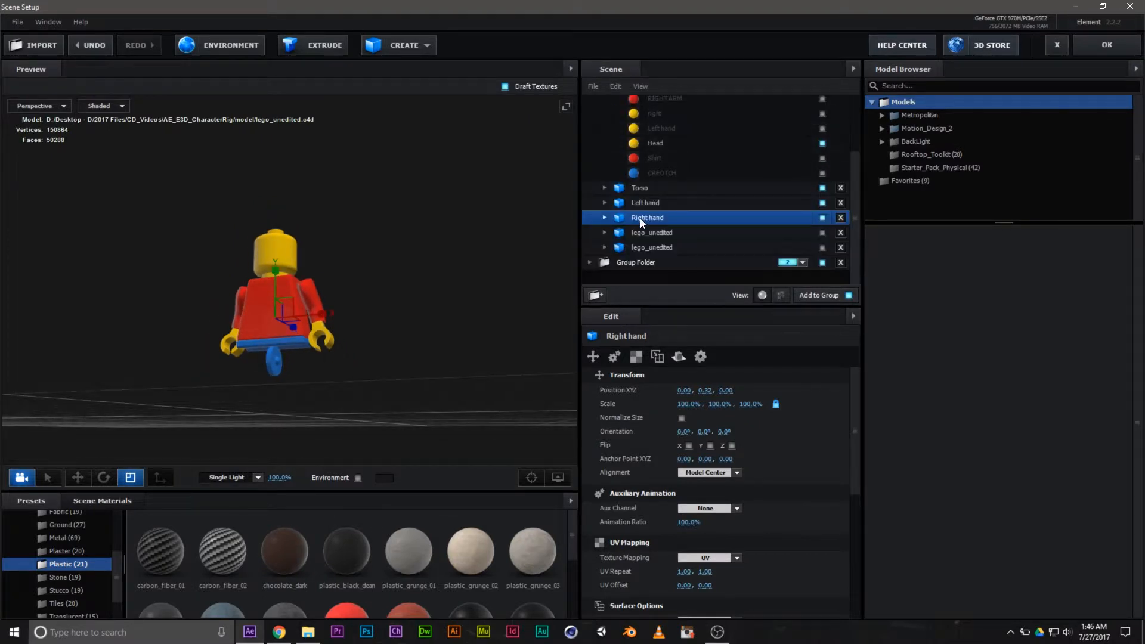
Step: Rename the two remaining lego_unedited models Left leg and Right leg, in that order
double_click(649, 234)
type("Left leg")
key("Return")
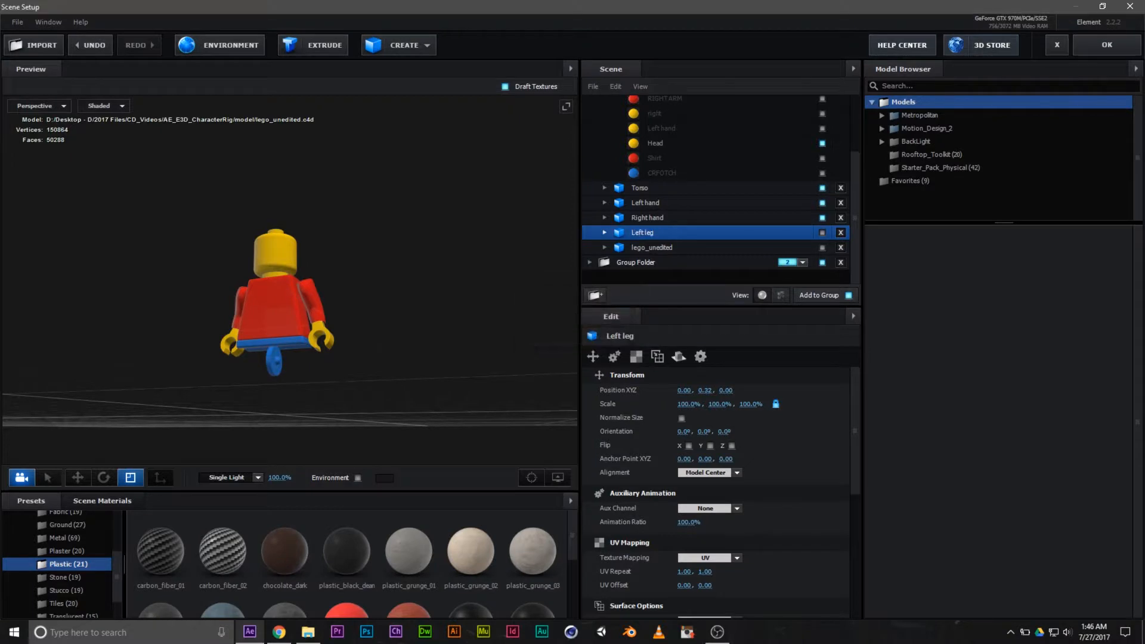
double_click(650, 249)
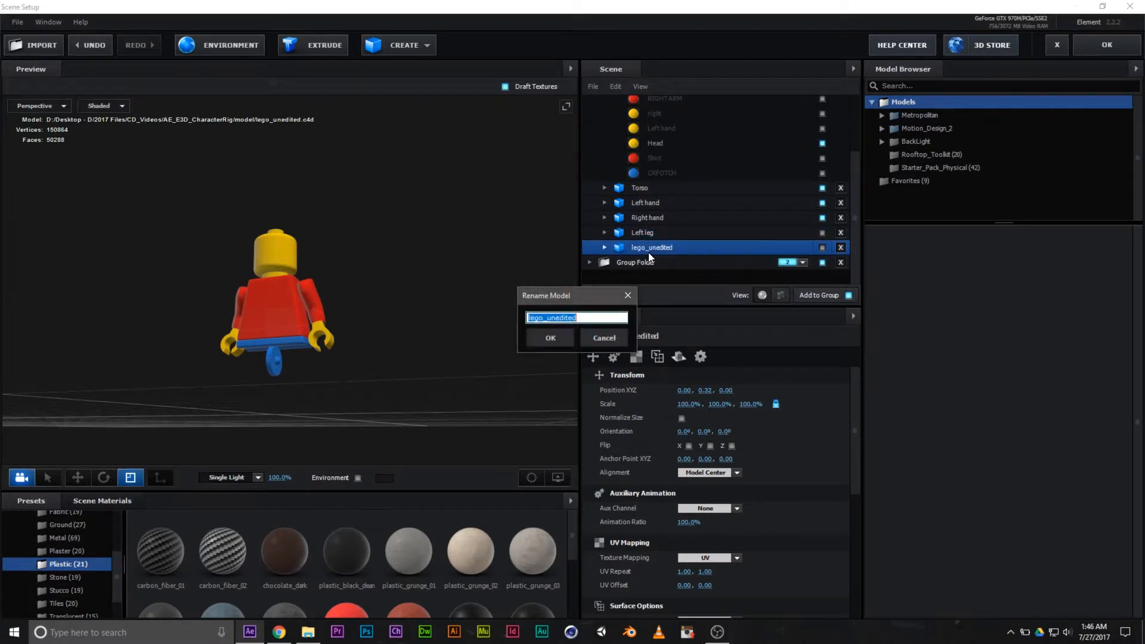
type("Right leg")
key("Return")
Step: Expand the Left leg model and hide all of its parts except left leg
left_click(630, 235)
left_click(605, 233)
scroll(736, 202, "down", 3)
scroll(736, 202, "up", 1)
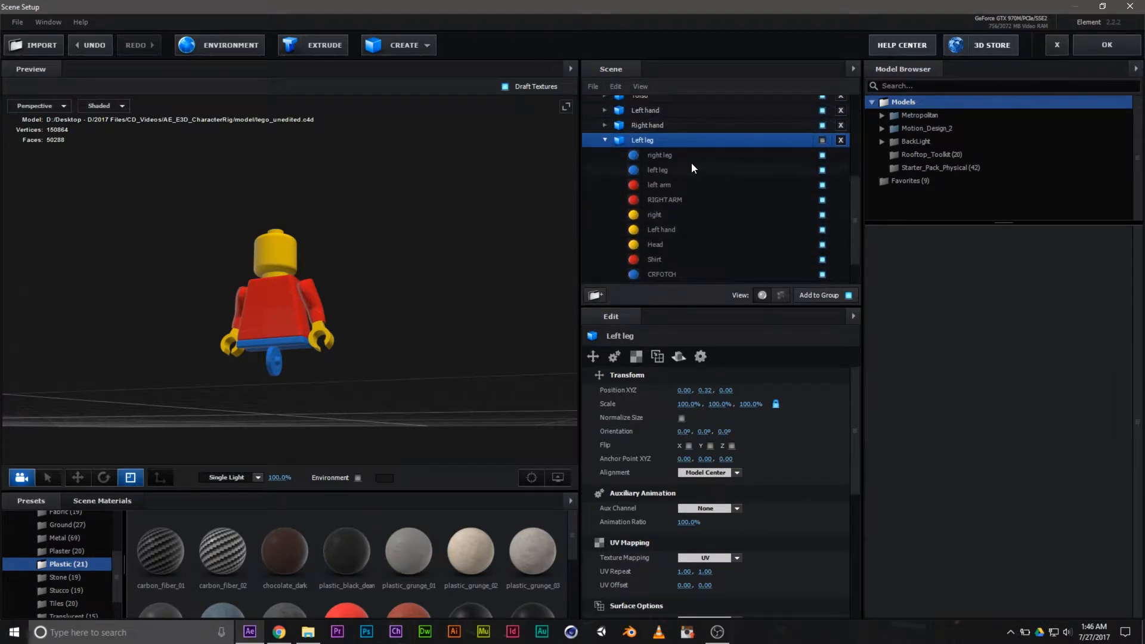
left_click(692, 155)
left_click_drag(821, 187, 819, 256)
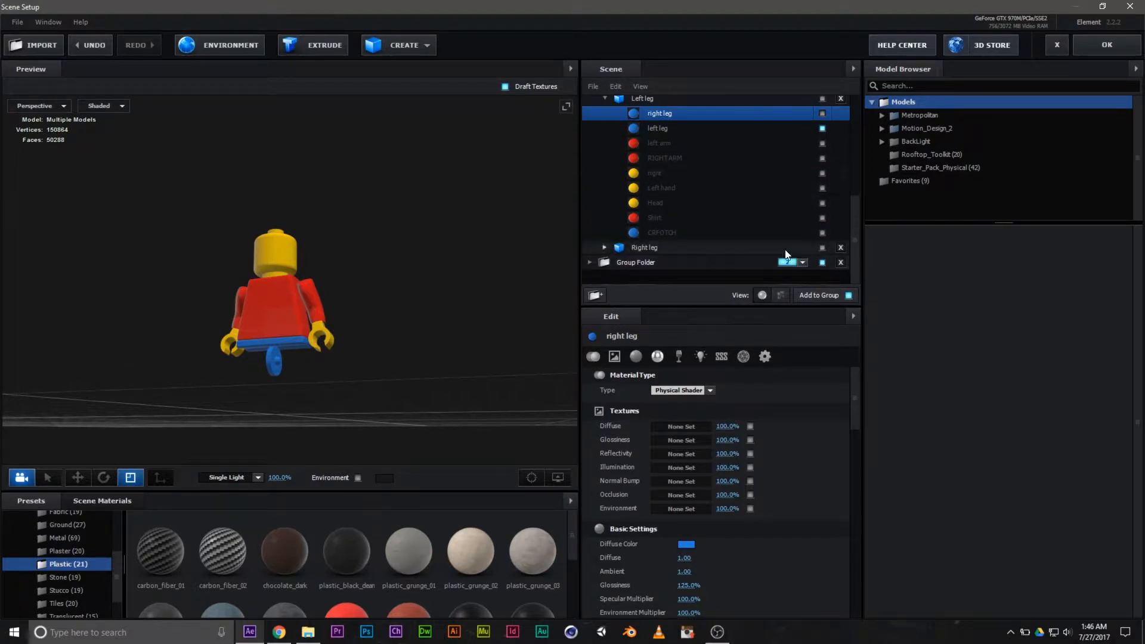
Step: Make the Left leg model visible in the scene and collapse its part list
scroll(817, 157, "up", 2)
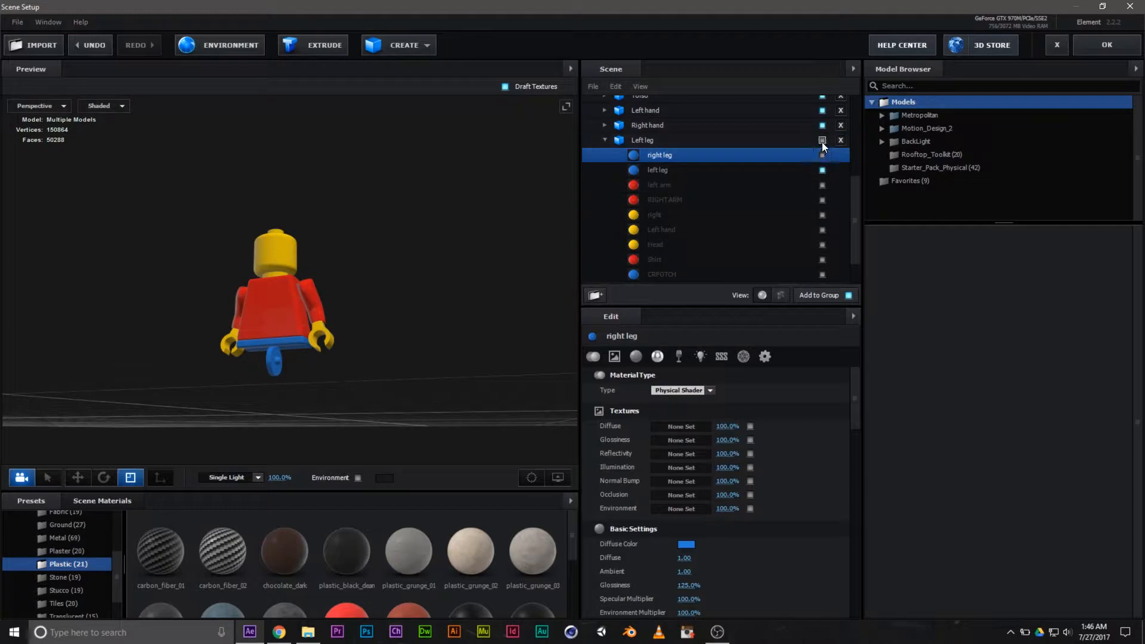
left_click(822, 142)
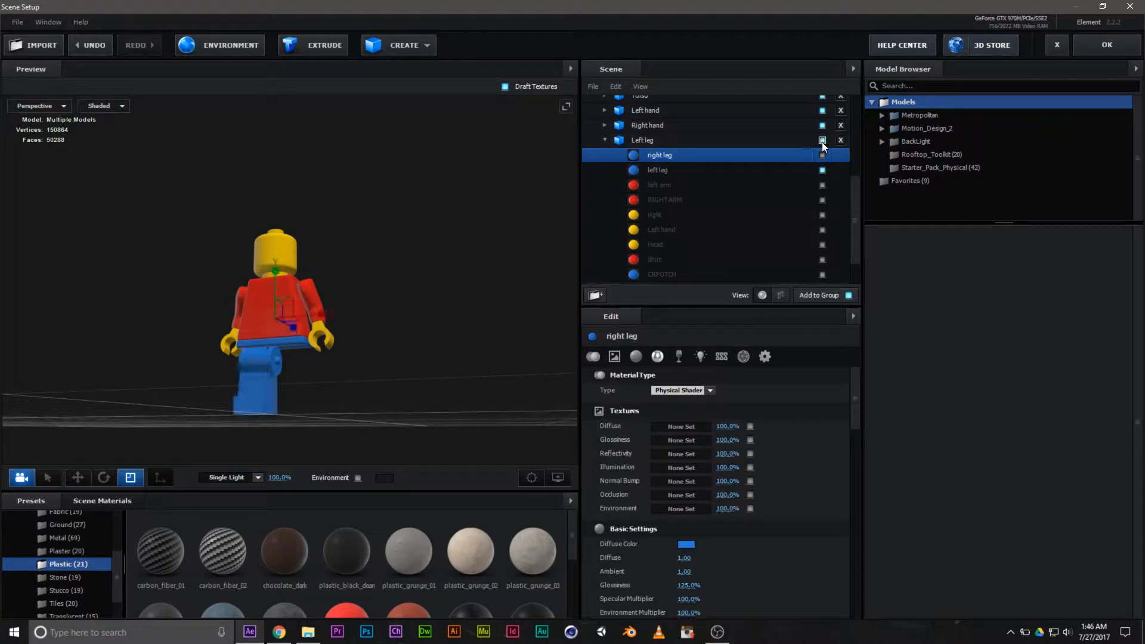
left_click(607, 143)
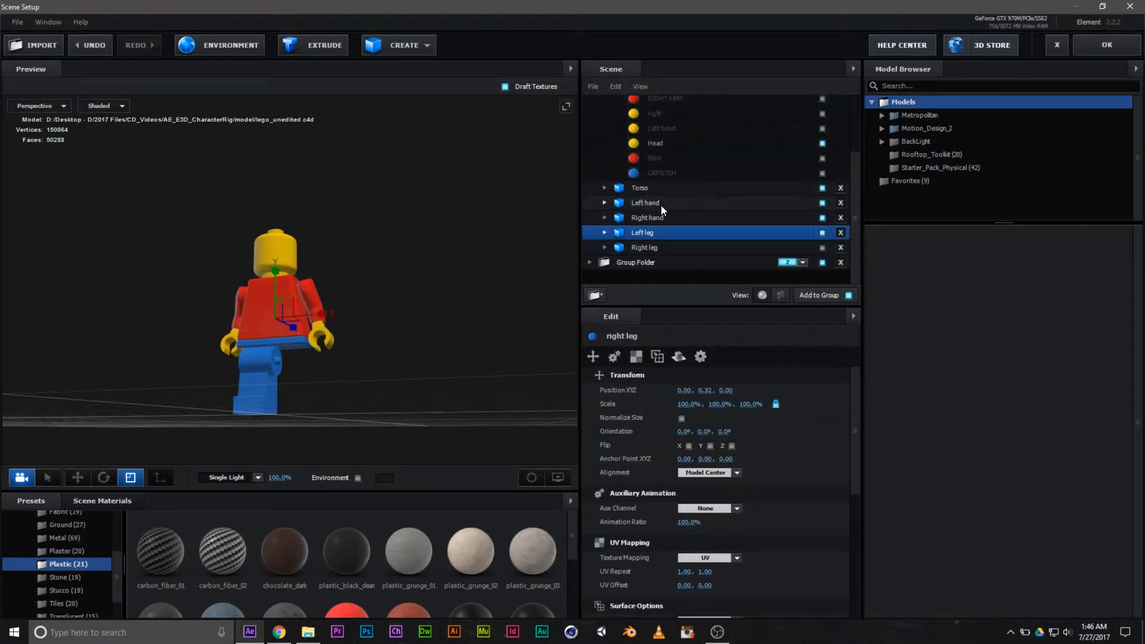
Step: Expand the Right leg model, hide all of its parts except right leg, and collapse it again
left_click(644, 247)
left_click(605, 248)
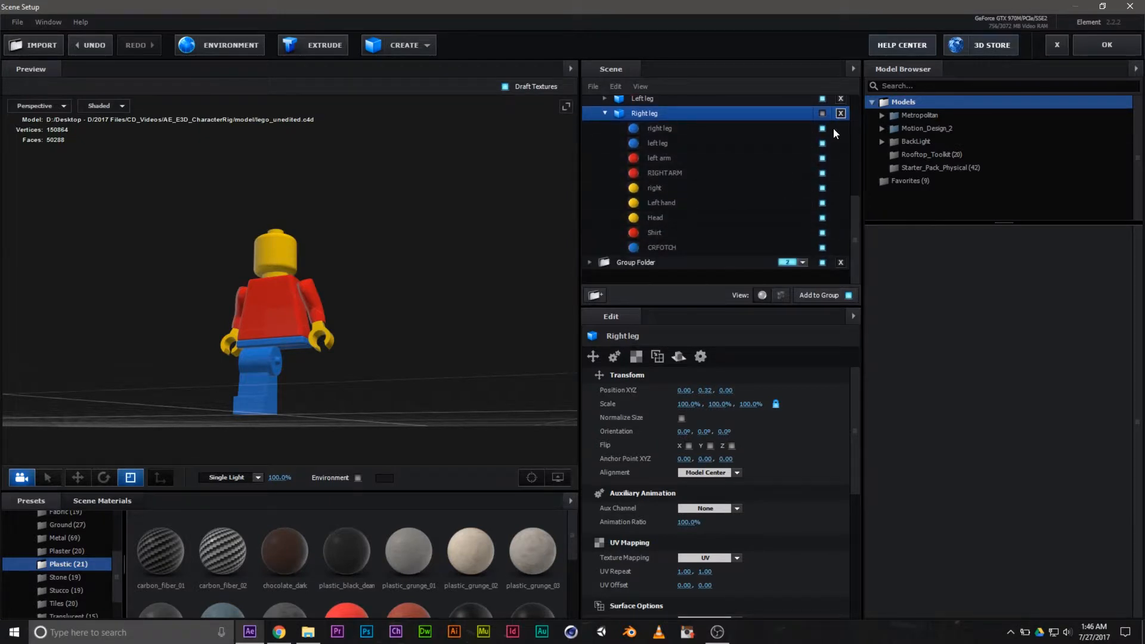
left_click(822, 144)
left_click(823, 158)
left_click(822, 173)
left_click(822, 188)
left_click(822, 203)
left_click(823, 218)
left_click(822, 233)
left_click(822, 247)
left_click(605, 113)
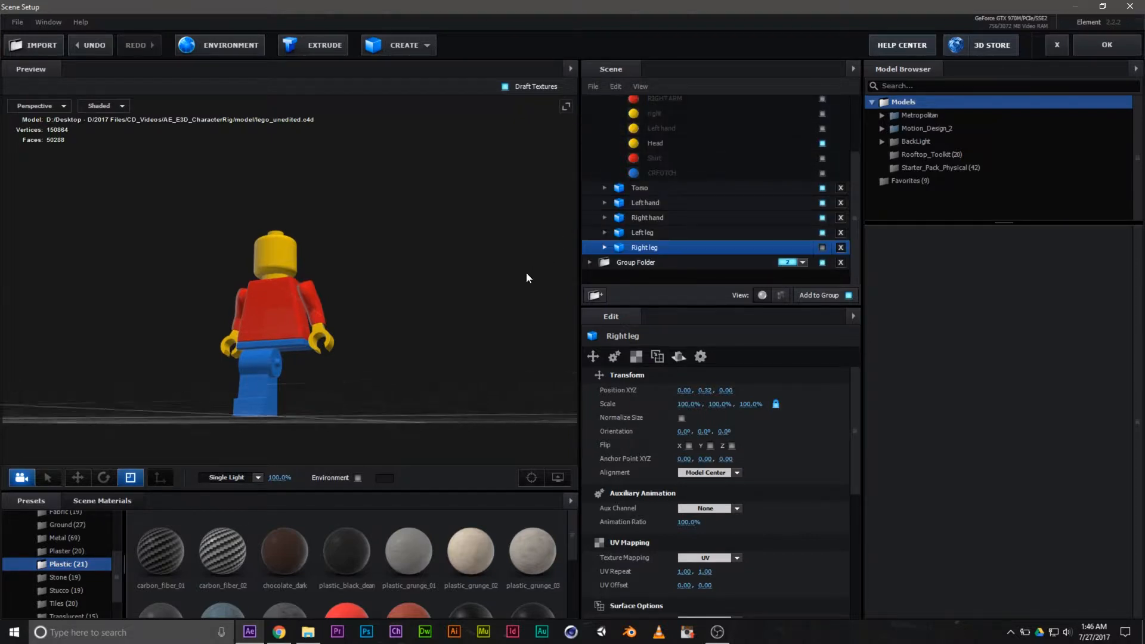
Step: Collapse the Head model and make the Right leg model visible, checking the complete figure from the front
left_click_drag(526, 271, 605, 228)
scroll(674, 199, "up", 3)
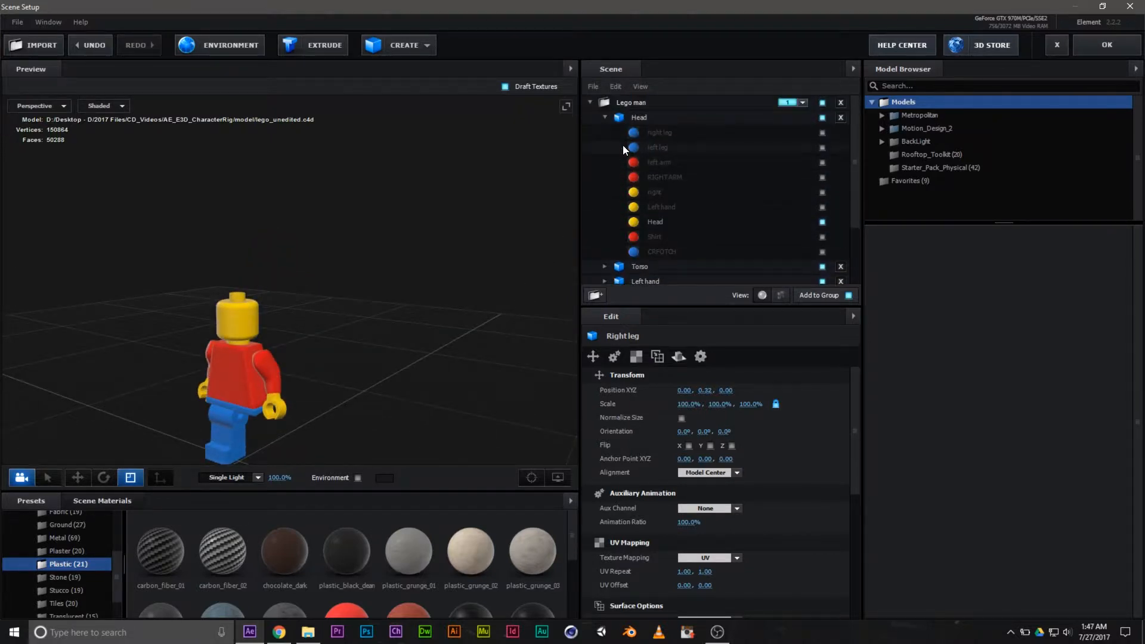
left_click(605, 117)
left_click_drag(469, 312, 513, 293)
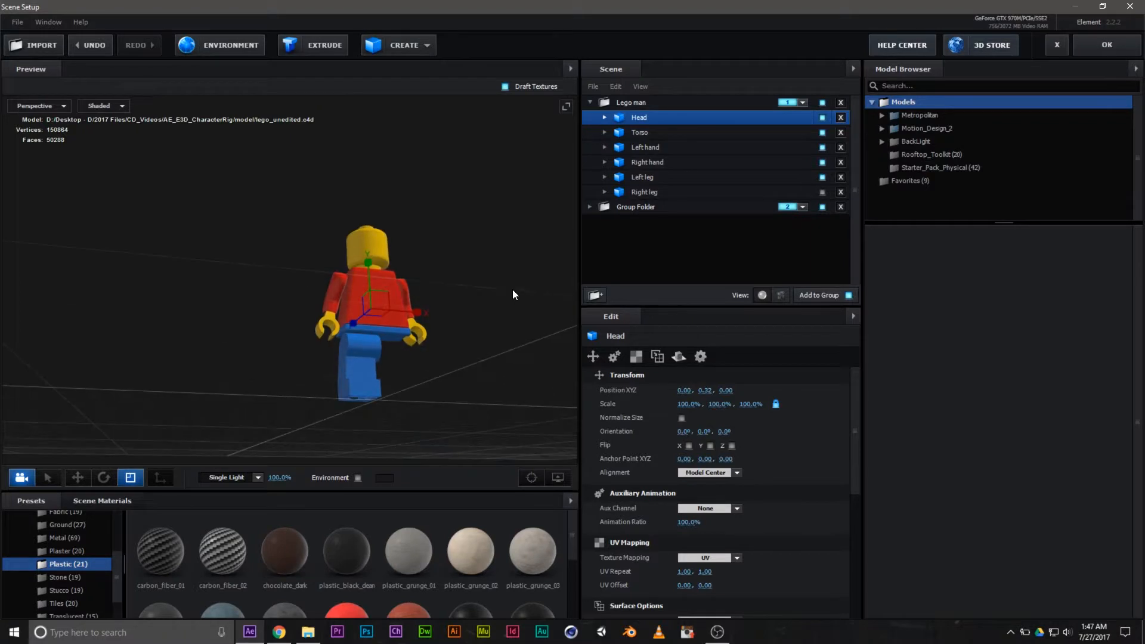
left_click(822, 196)
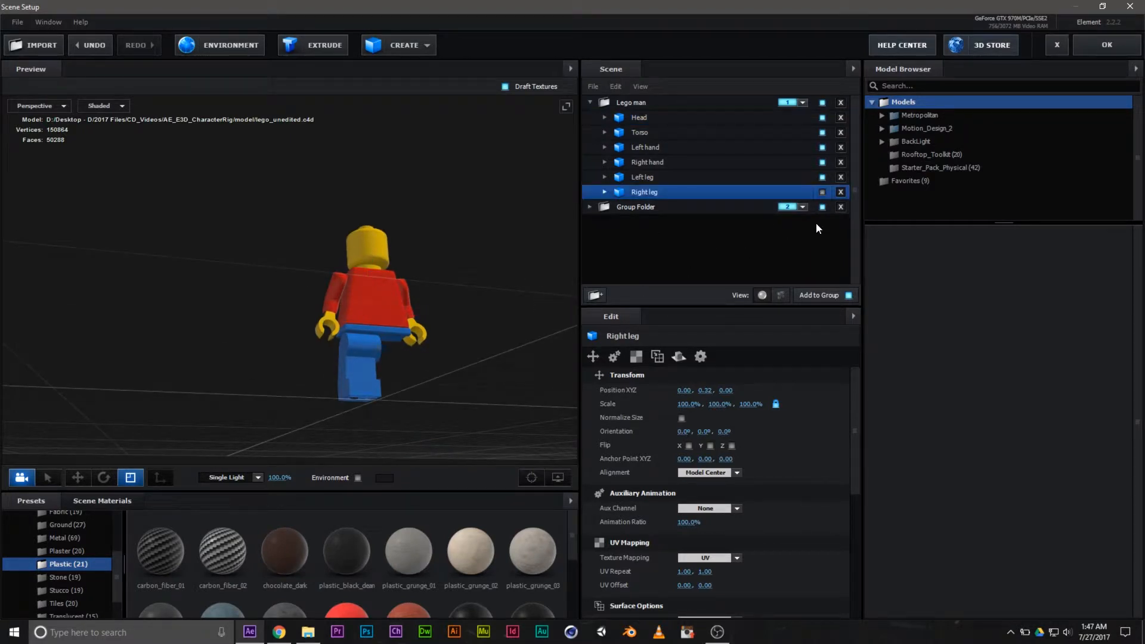
left_click(823, 192)
left_click_drag(501, 325, 383, 373)
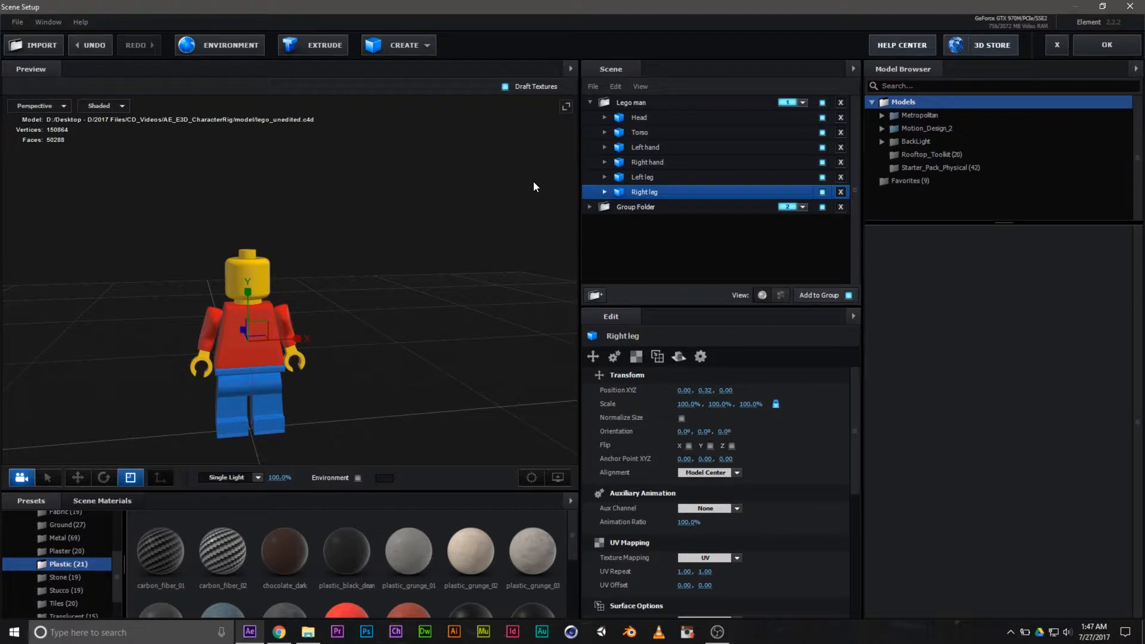
Step: Raise the Head model's anchor point to the base of the neck, about 0.14 on Y, without moving the geometry
left_click(637, 117)
mouse_move(375, 369)
left_mouse_down()
mouse_move(399, 347)
mouse_move(368, 361)
left_mouse_up()
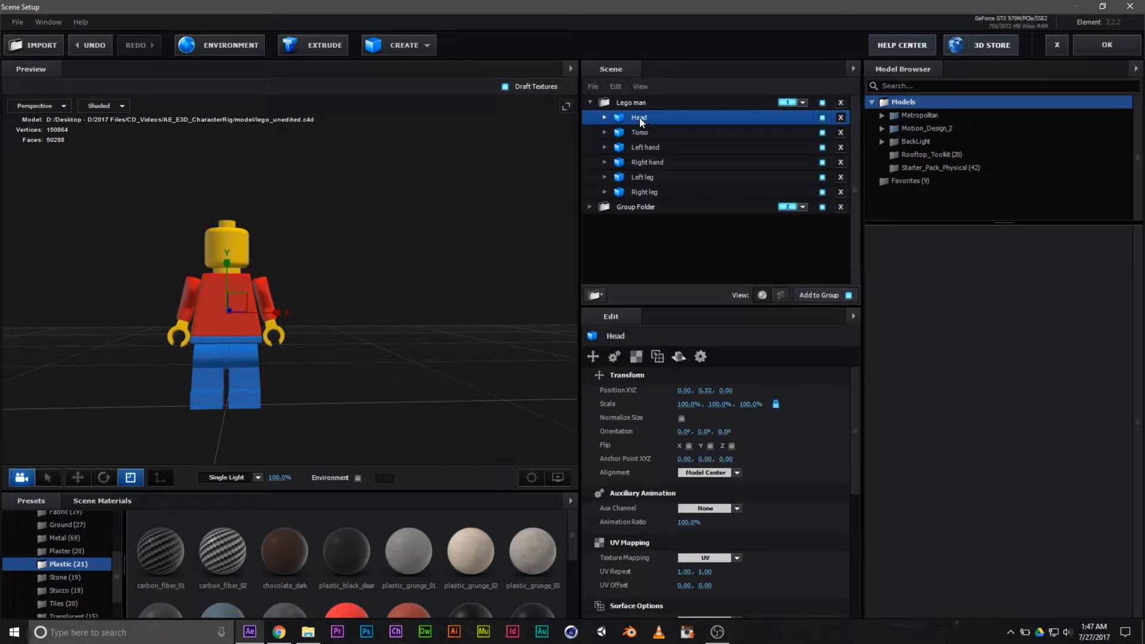
left_click(78, 478)
left_click(160, 477)
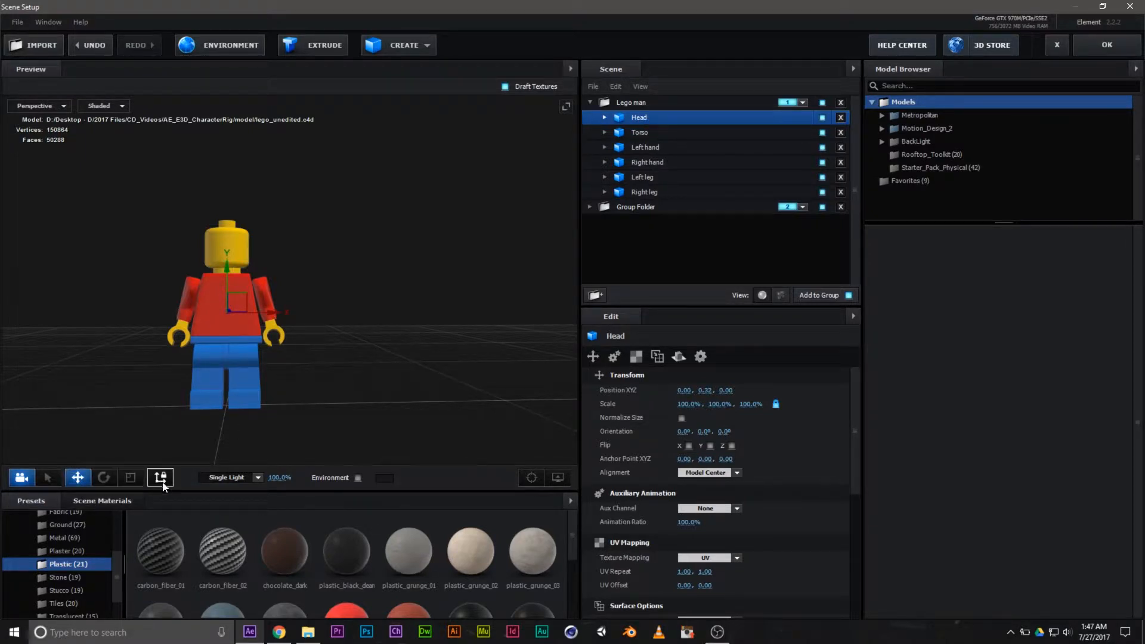
scroll(232, 315, "up", 3)
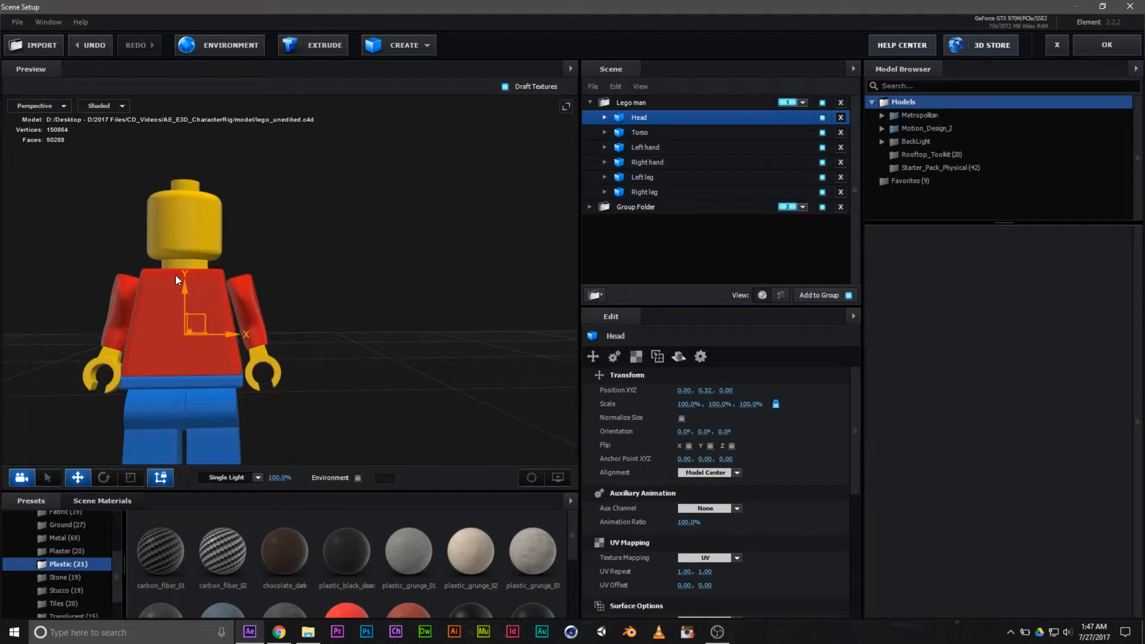
left_click_drag(185, 292, 180, 221)
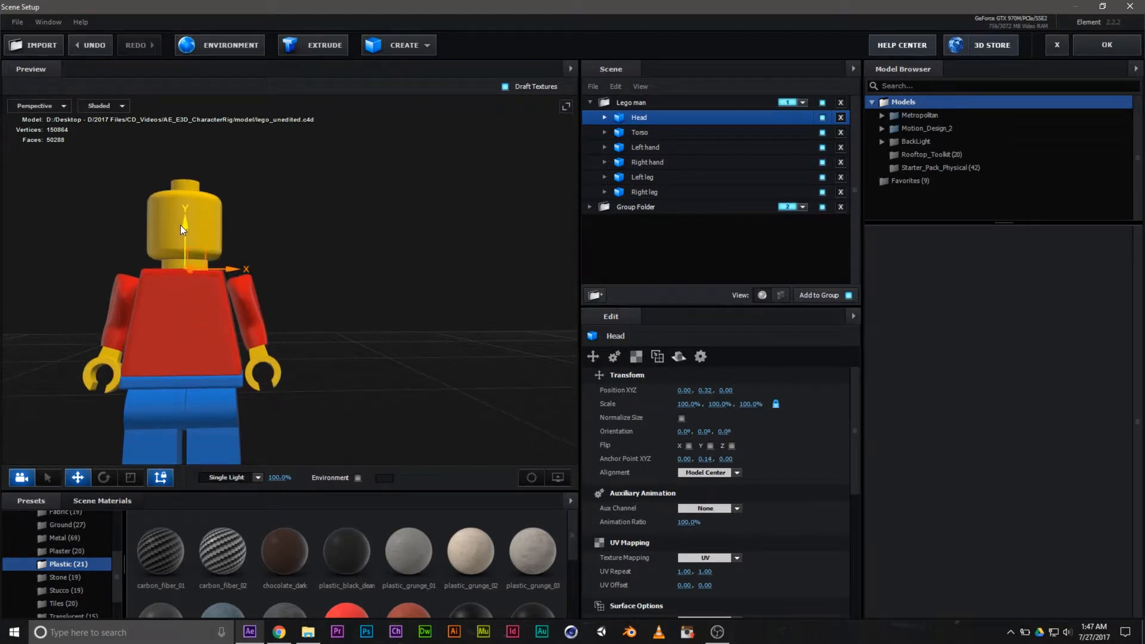
Step: Try shifting the Left hand model's anchor point sideways to about -0.08 on X, and undo the shift
left_click(660, 133)
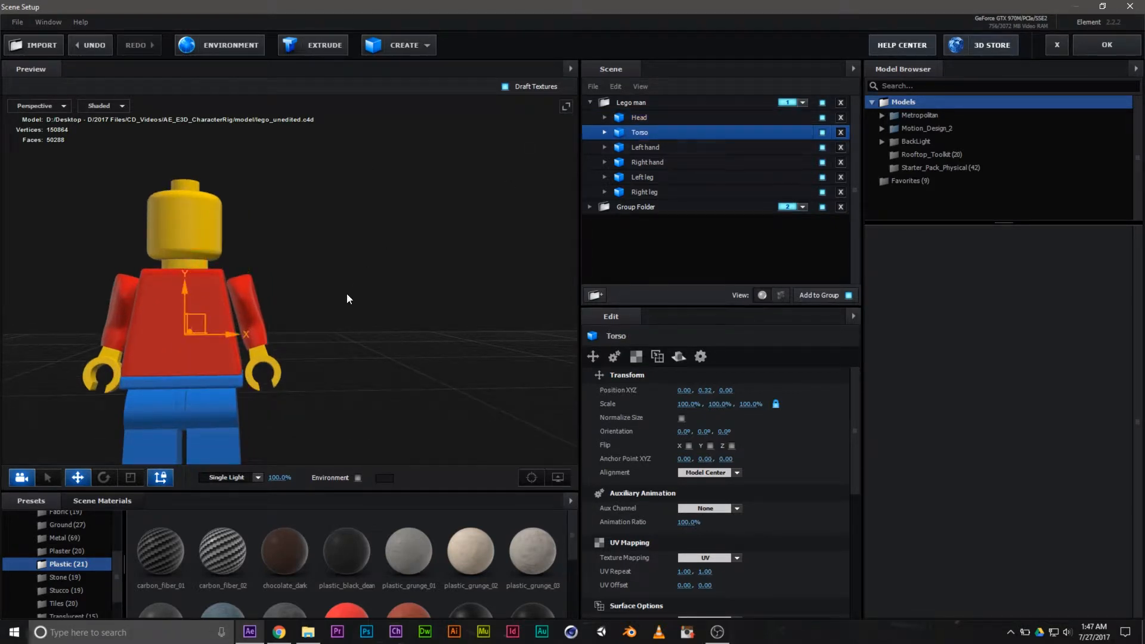
left_click(645, 148)
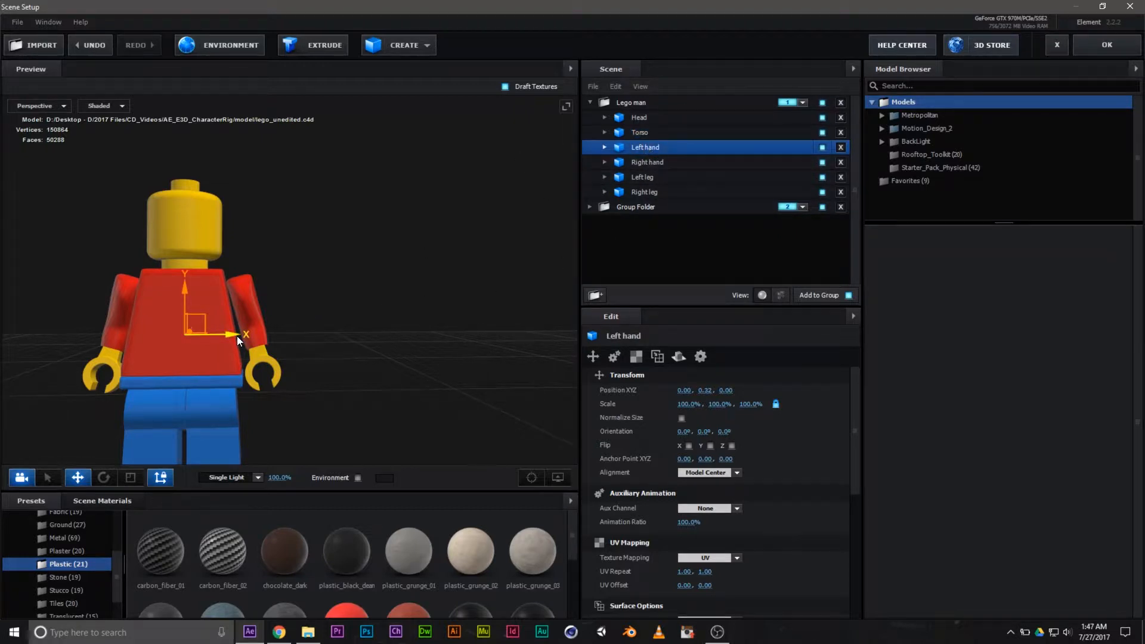
left_click_drag(235, 336, 191, 333)
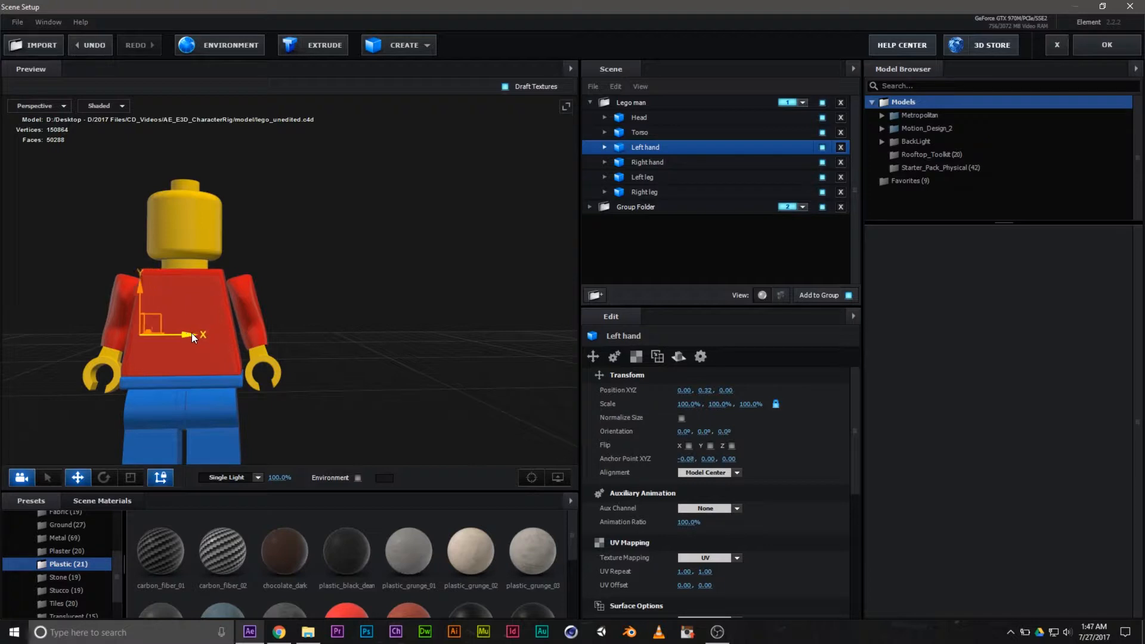
key("ctrl+z")
Step: In the Left view, raise the anchor points of the Left hand and Right hand models to the shoulder, about 0.09 on Y
left_click(55, 105)
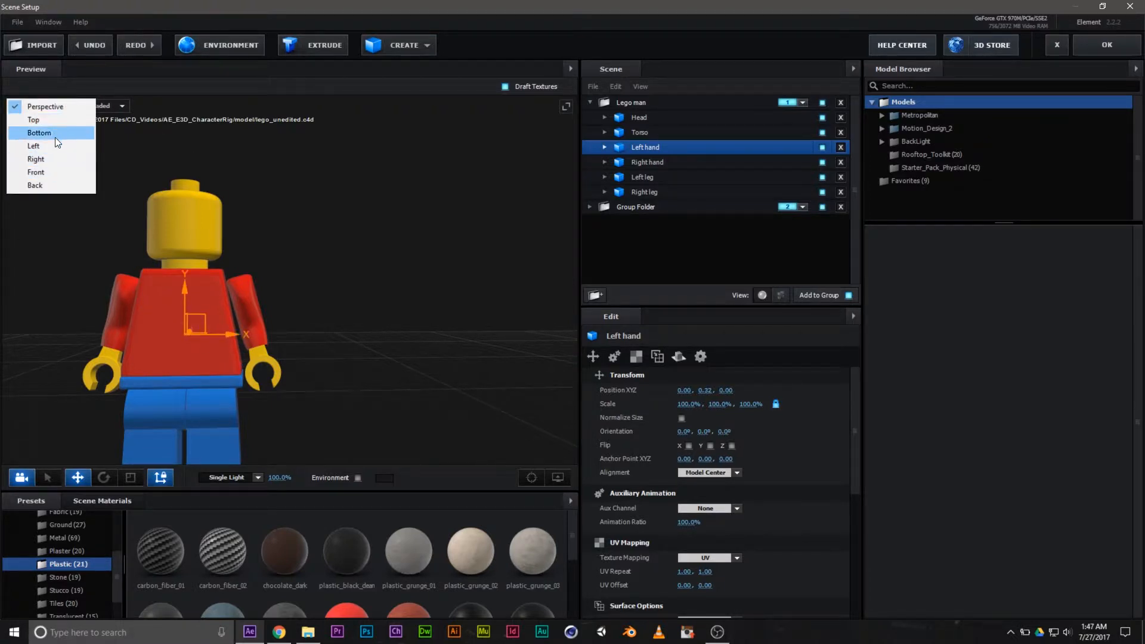
left_click(51, 147)
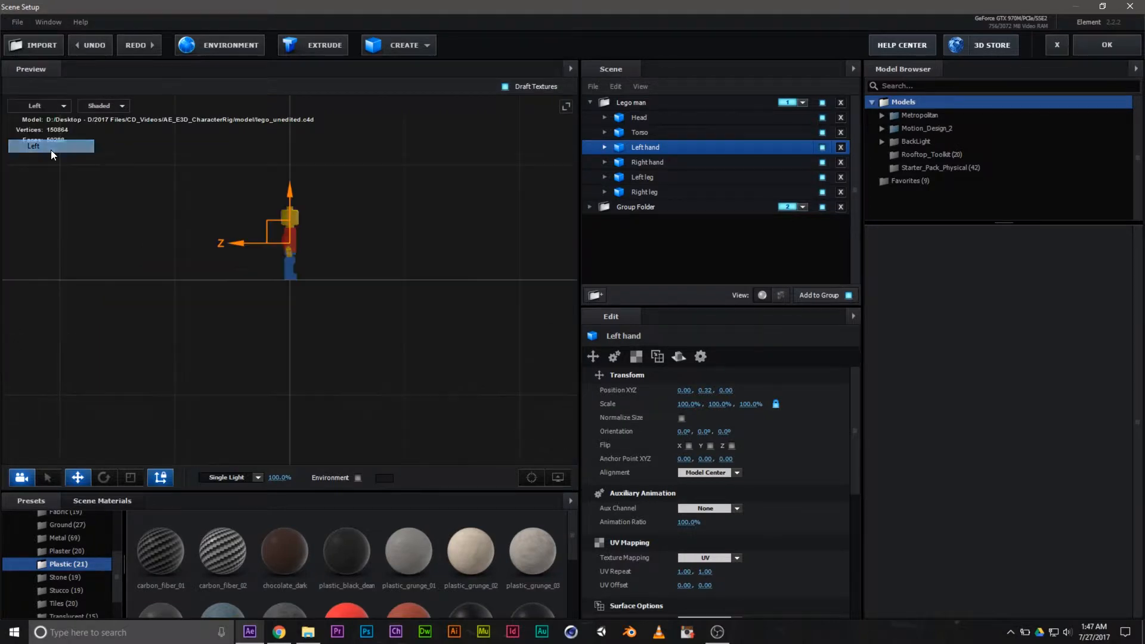
scroll(352, 248, "up", 5)
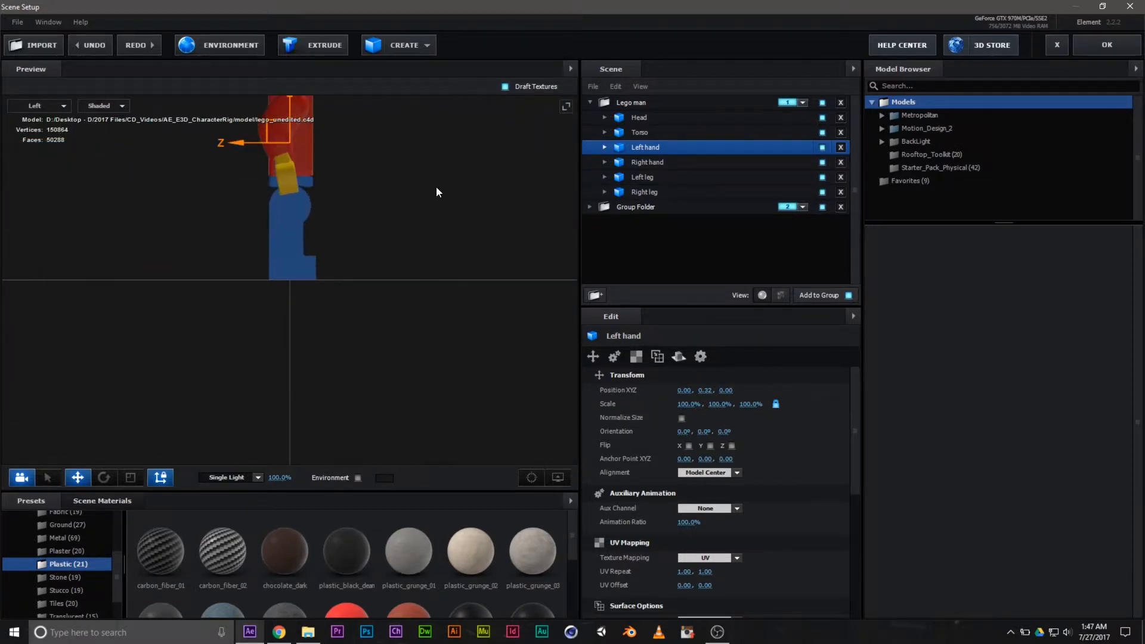
left_click_drag(399, 195, 400, 292)
scroll(402, 290, "up", 5)
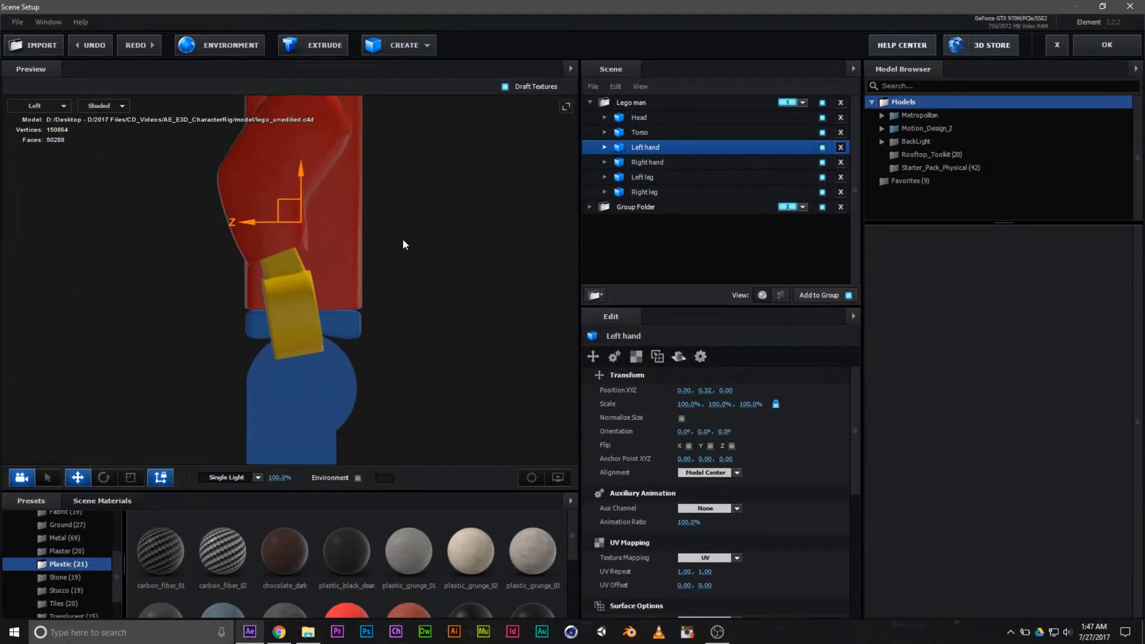
left_click_drag(401, 224, 464, 344)
left_click_drag(363, 294, 357, 196)
left_click(647, 161)
left_click_drag(363, 289, 359, 188)
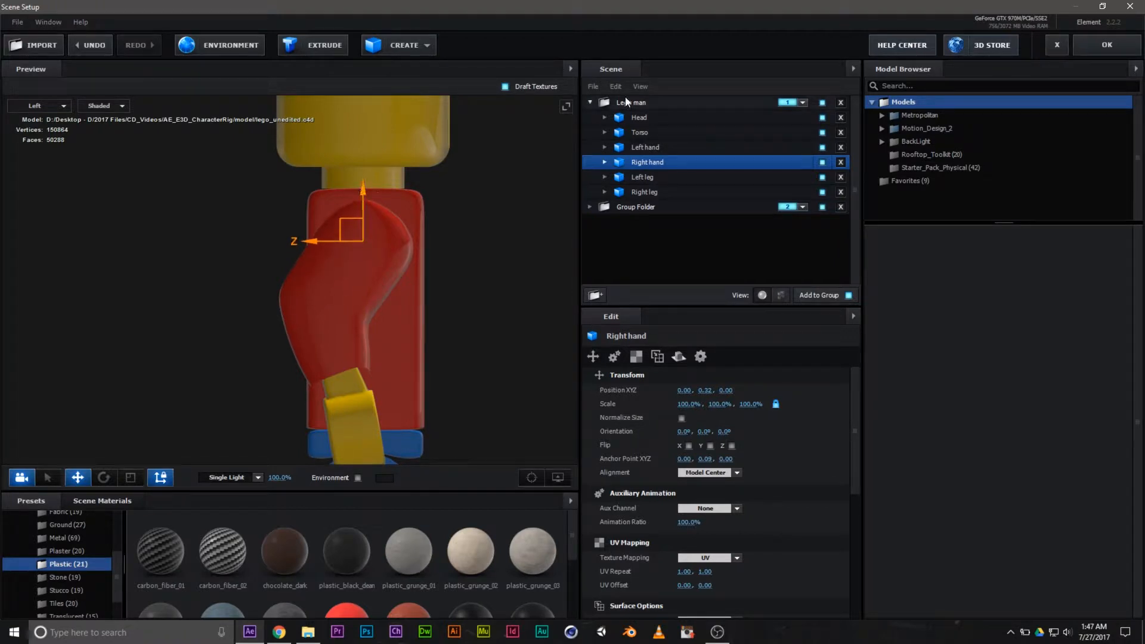
Step: Compare the anchor point positions of the Left hand and Right hand models by alternating between them
left_click(640, 151)
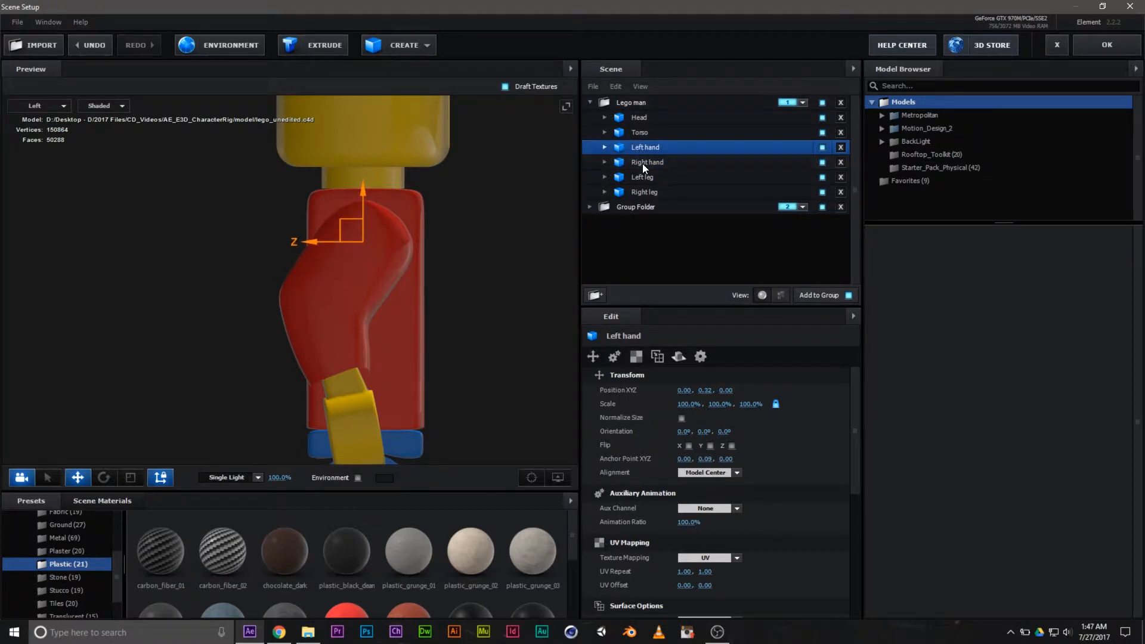
left_click(642, 163)
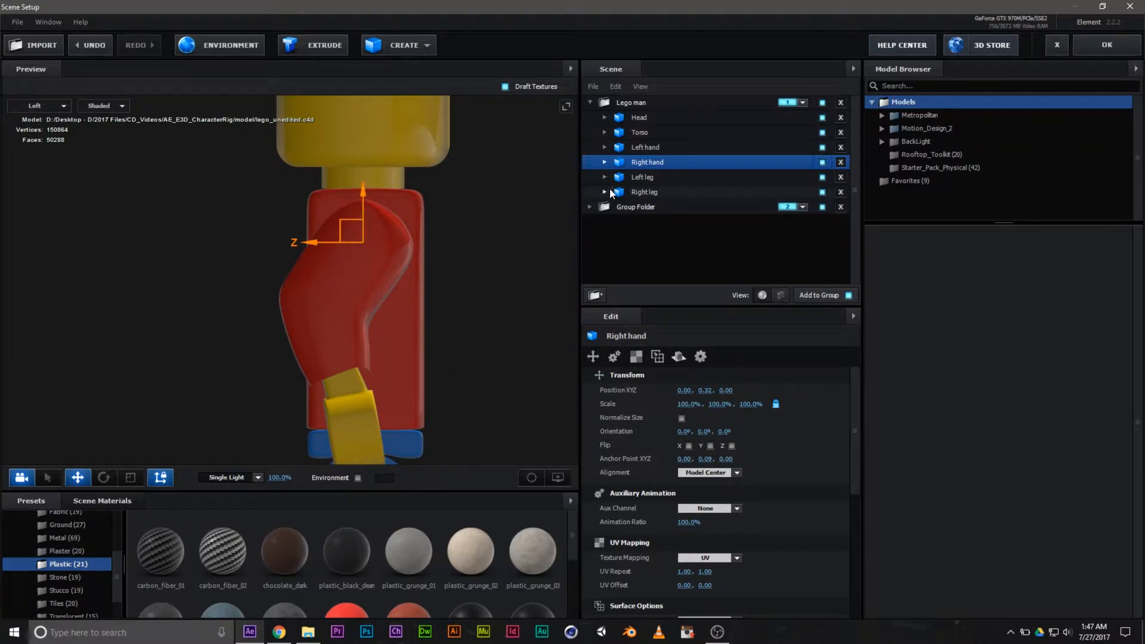
left_click(643, 151)
left_click(640, 165)
left_click(641, 151)
left_click(639, 163)
left_click(640, 149)
left_click(641, 163)
Step: Lower the Left leg and Right leg anchor points to the hip joint, about -0.16 and -0.15 on Y respectively
left_click(623, 179)
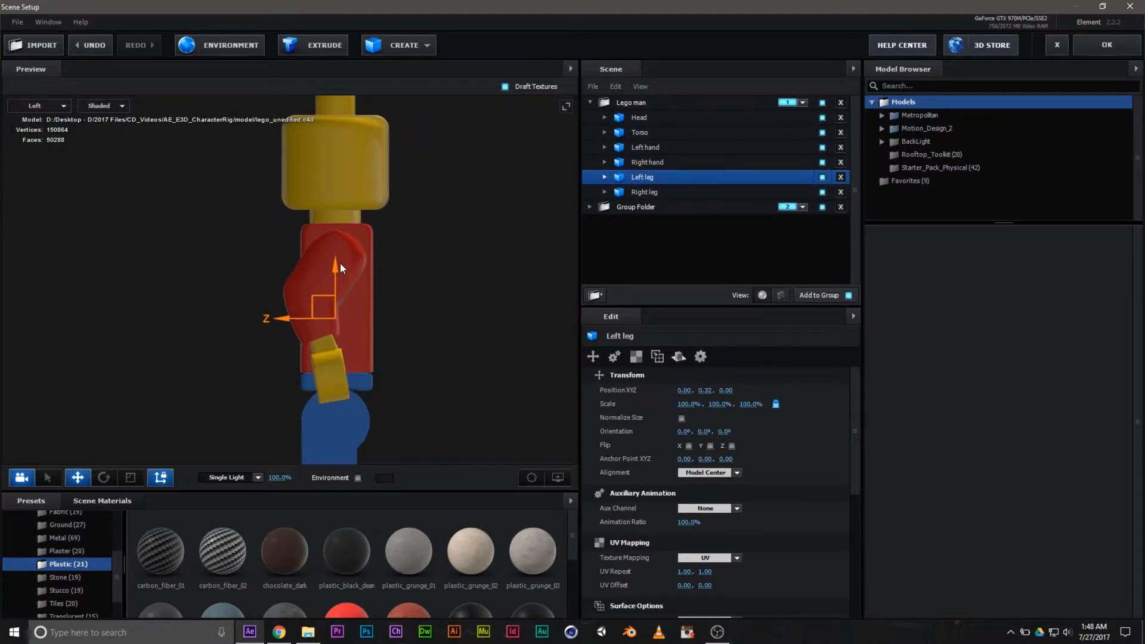
left_click_drag(335, 271, 348, 377)
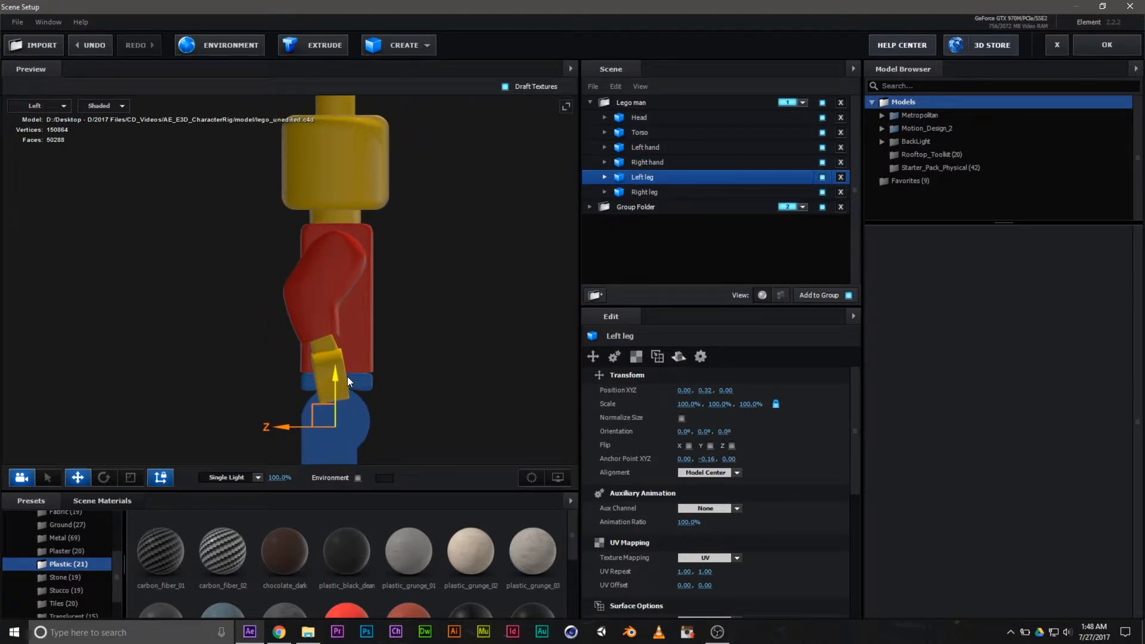
left_click_drag(463, 389, 498, 234)
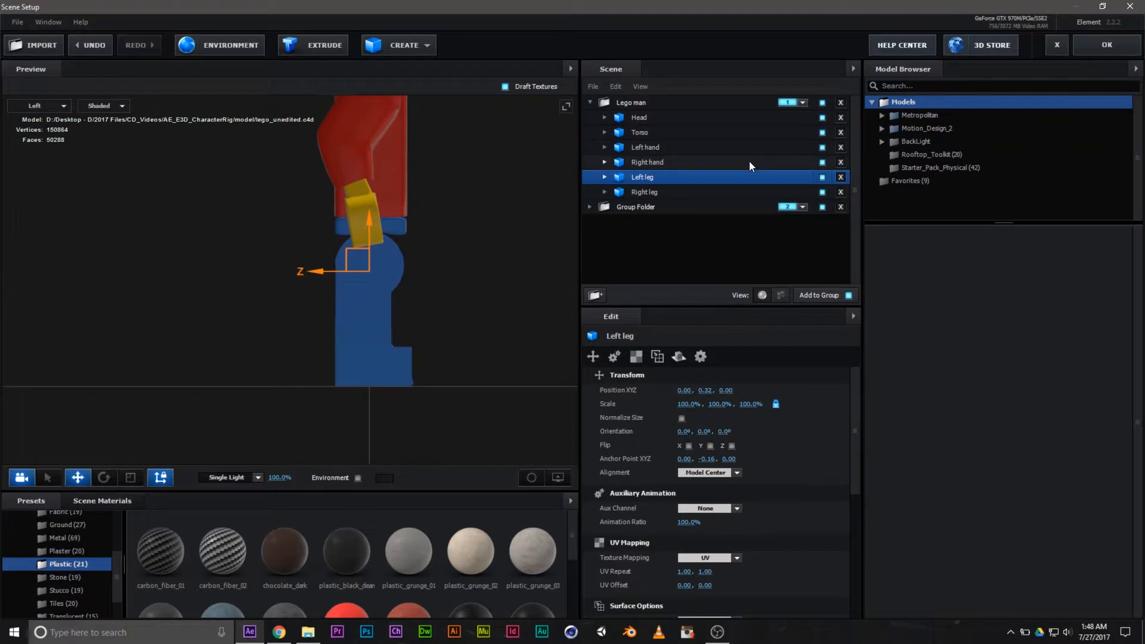
left_click(667, 192)
left_click_drag(372, 119, 374, 219)
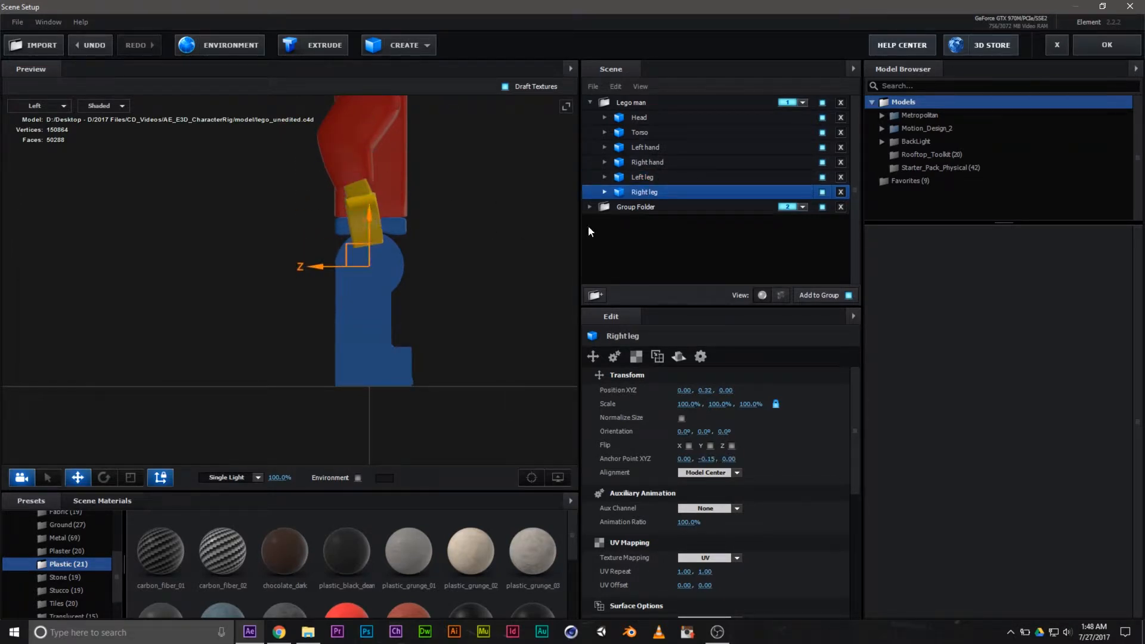
Step: Raise the Left leg's anchor point to about -0.15 on Y, checking it against the Right leg's anchor point
left_click(643, 177)
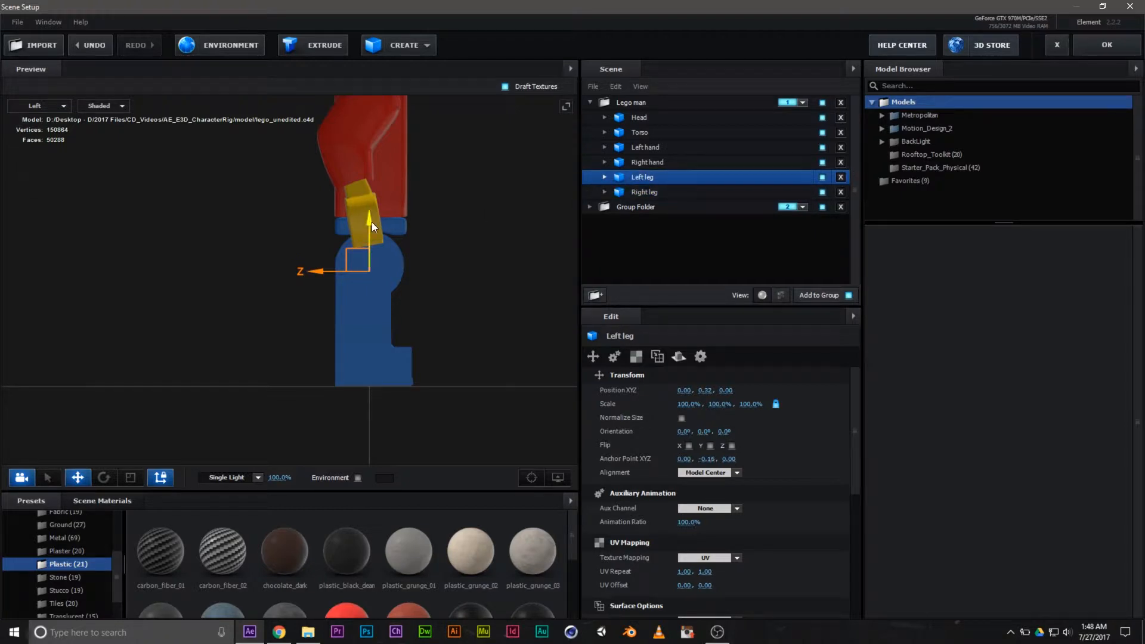
left_click_drag(371, 222, 371, 219)
left_click(641, 190)
left_click(639, 181)
left_click_drag(372, 222, 372, 218)
left_click(639, 192)
left_click(639, 179)
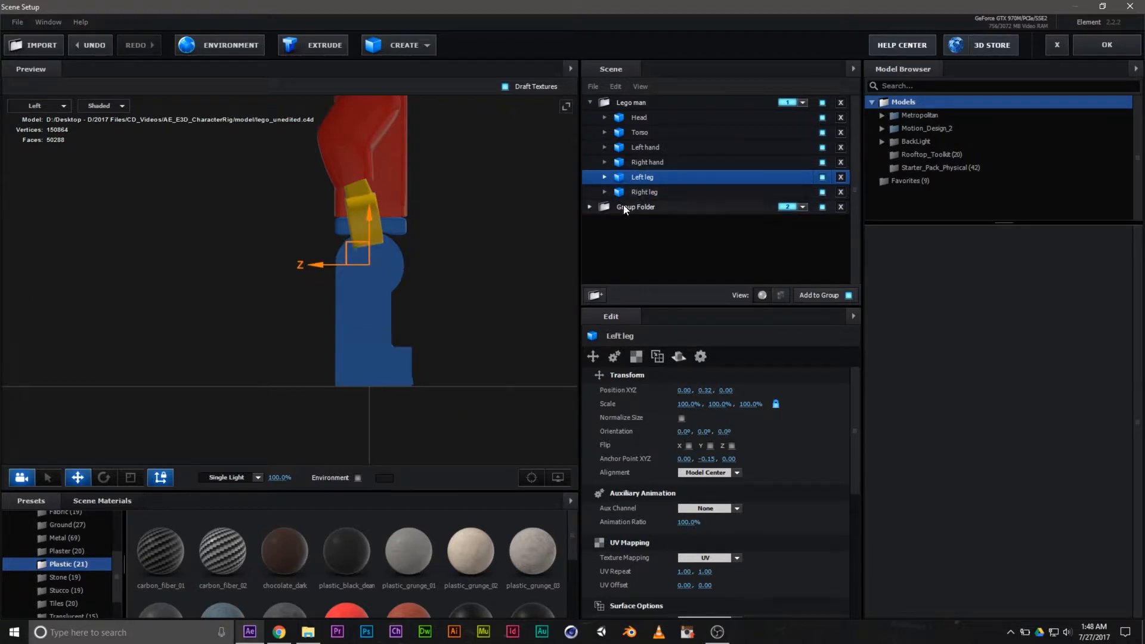
Step: Nudge the Right leg's anchor point vertically at the hip joint, staying near -0.15 on Y, and compare it with the Left leg's
left_click(646, 192)
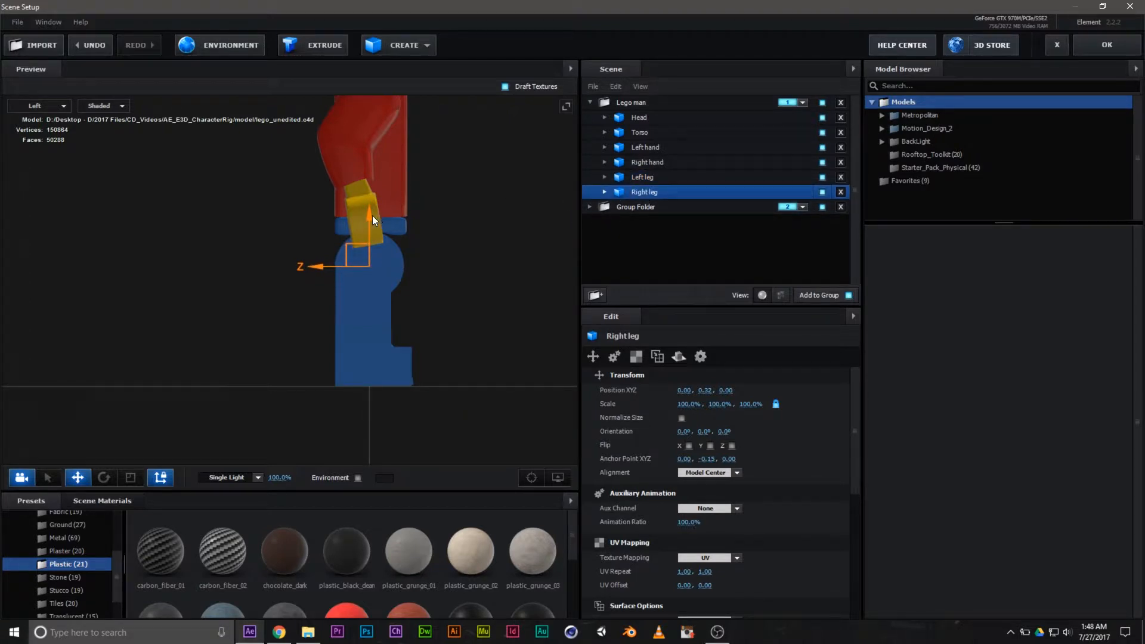
left_click_drag(367, 216, 369, 213)
left_click(645, 179)
left_click(639, 192)
scroll(471, 268, "down", 2)
scroll(474, 270, "down", 2)
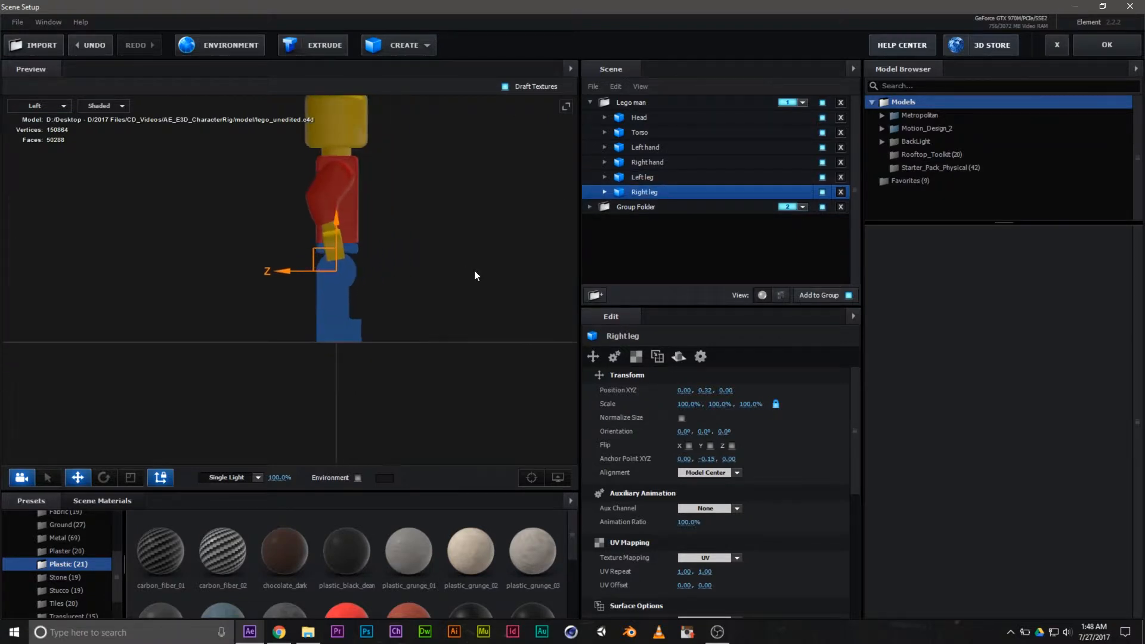
Step: Switch the preview to the Perspective view and turn off anchor point editing
left_click(36, 105)
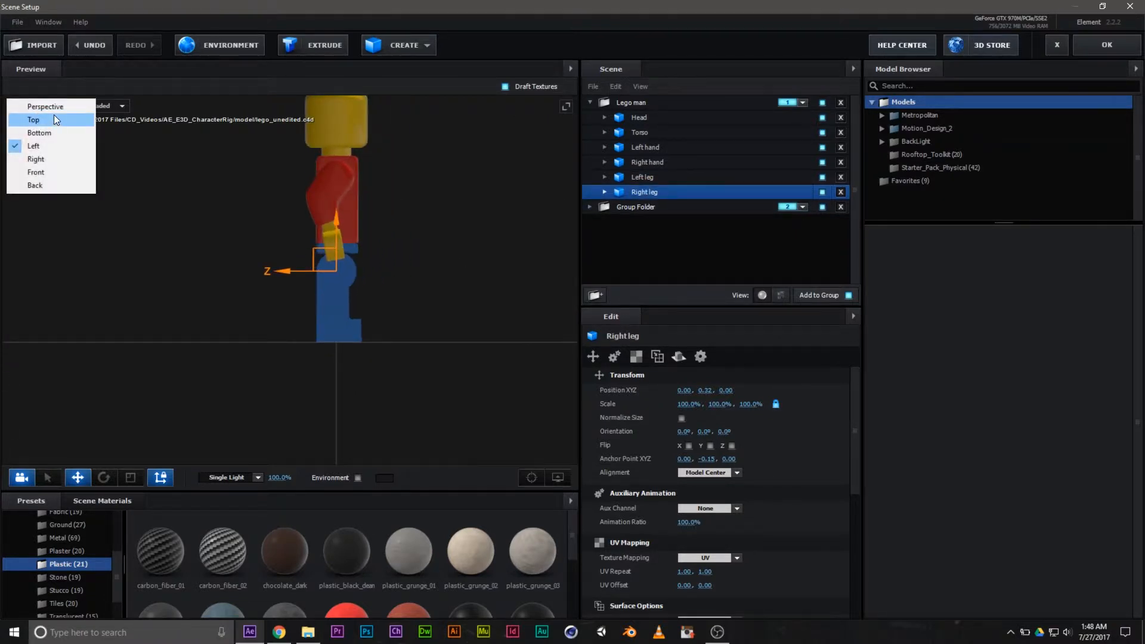
left_click(53, 118)
left_click(59, 105)
left_click(56, 109)
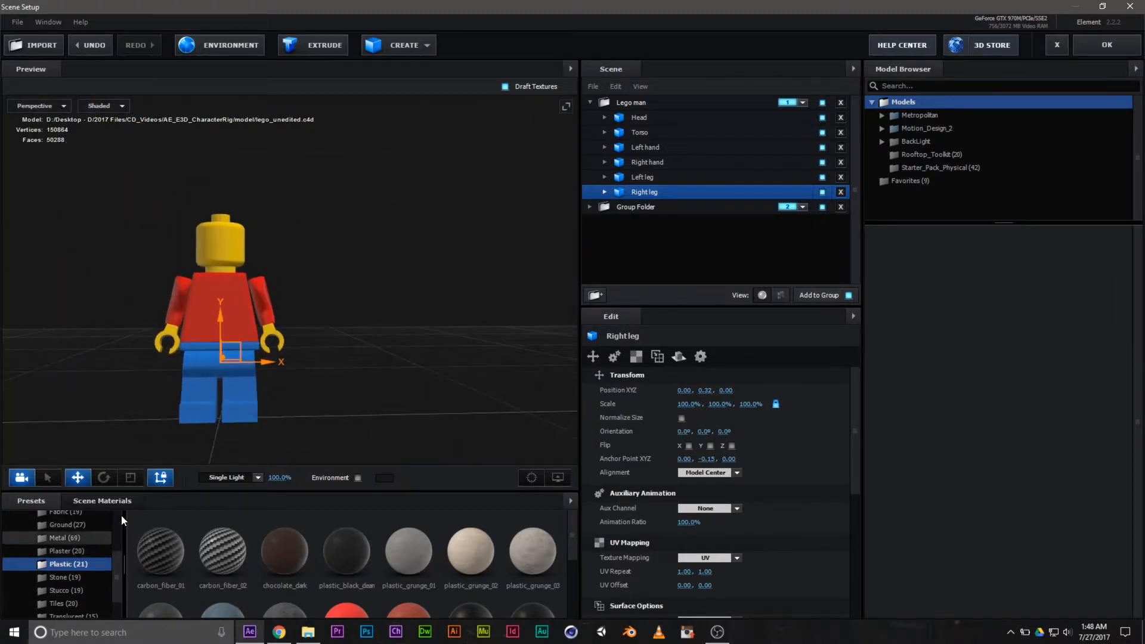
left_click(159, 477)
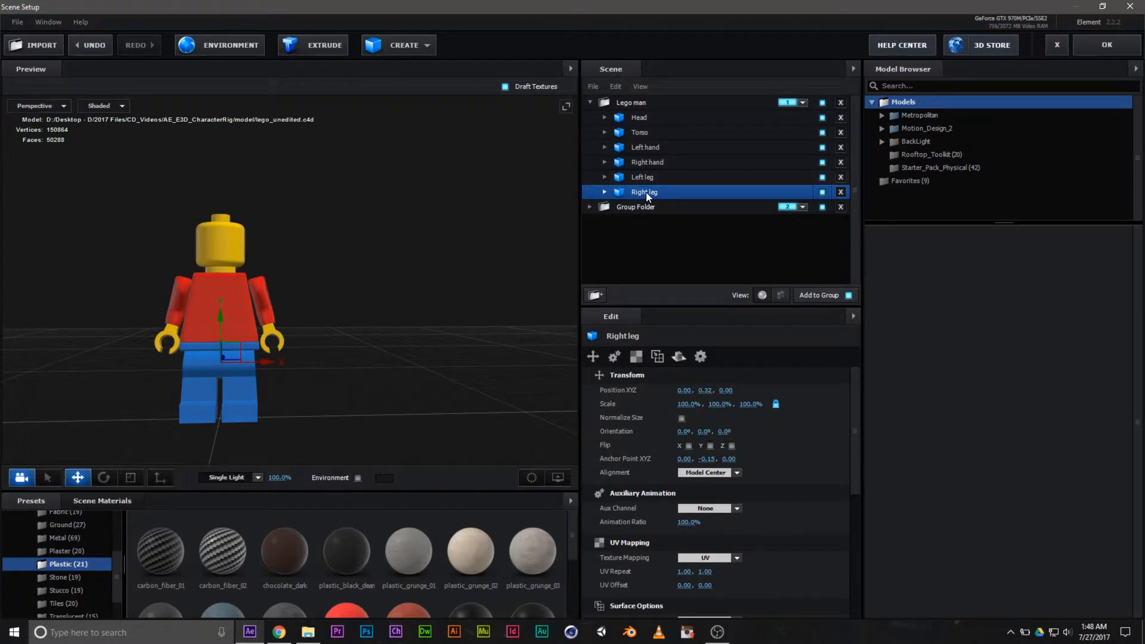
Step: Test the hip joints by rotating the Right leg and the Left leg about X, undoing each rotation
left_click(103, 478)
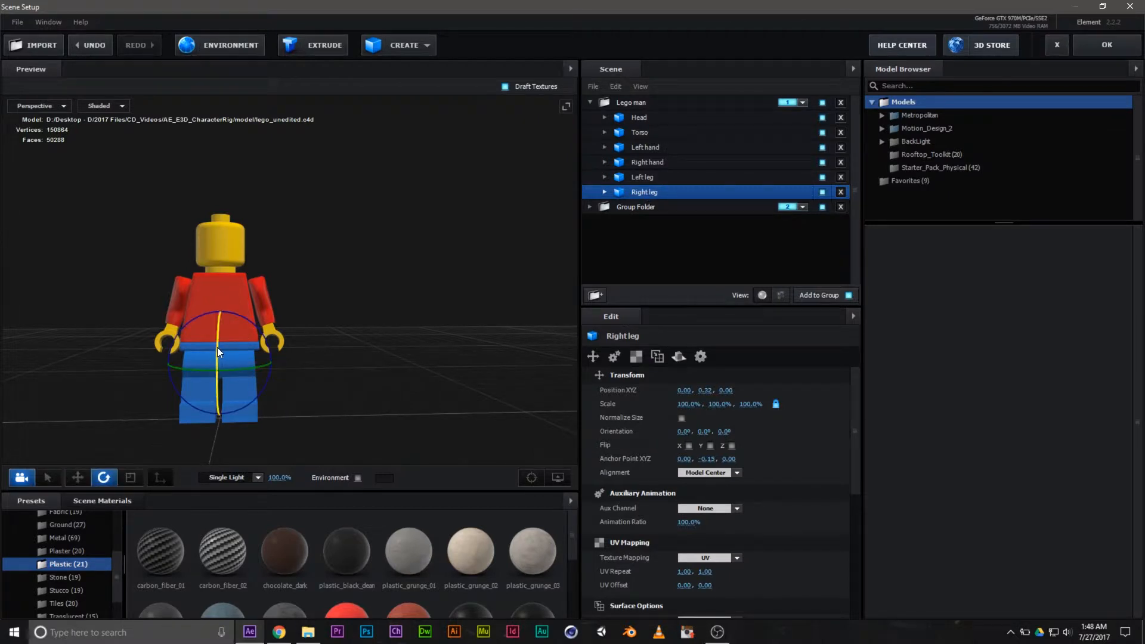
left_click_drag(216, 346, 205, 391)
key("ctrl+z")
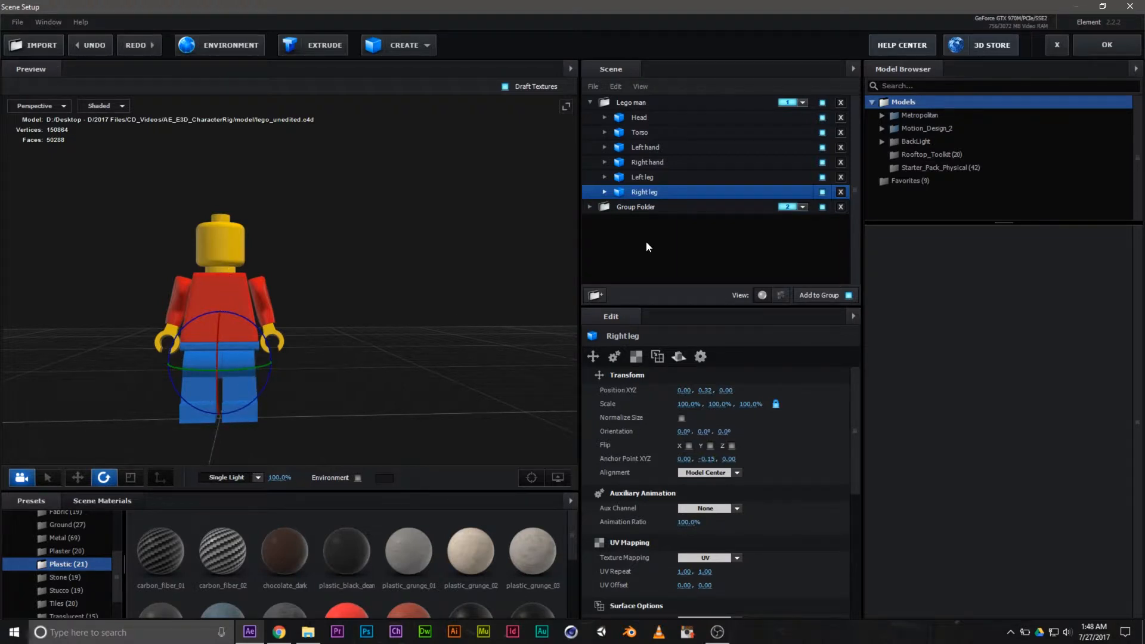
left_click(646, 180)
left_click_drag(218, 342, 256, 212)
key("ctrl+z")
Step: Test the shoulder joints by rotating the Right hand and the Left hand about X, undoing the rotations
left_click(660, 167)
key("ctrl+z")
left_click(671, 148)
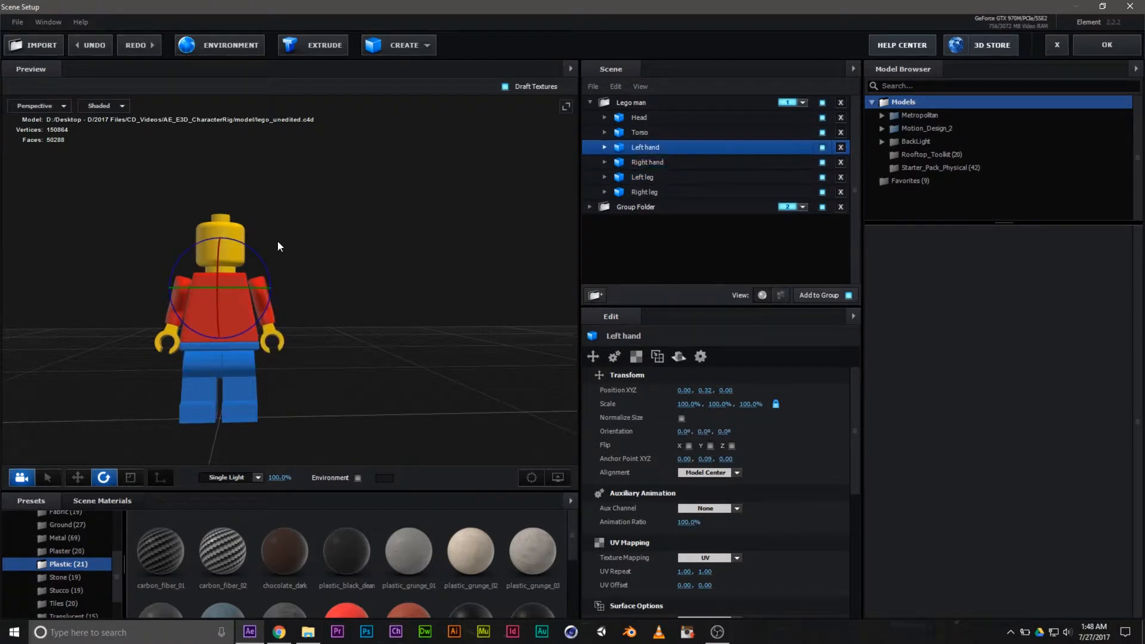
mouse_move(220, 271)
left_mouse_down()
mouse_move(258, 191)
mouse_move(254, 163)
mouse_move(258, 246)
mouse_move(275, 105)
mouse_move(254, 270)
mouse_move(263, 116)
mouse_move(233, 283)
mouse_move(233, 270)
left_mouse_up()
Step: Try rotating the Torso about X around its current anchor point, and undo the rotation
left_click(662, 132)
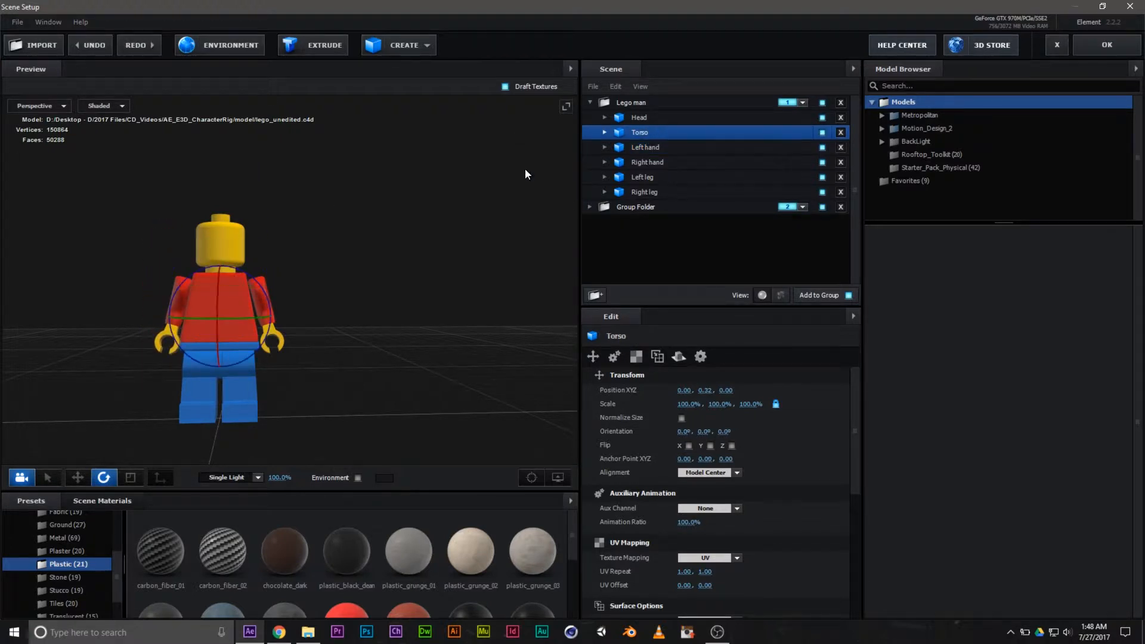
left_click_drag(216, 292, 234, 252)
key("ctrl+z")
Step: Turn on anchor point editing and lower the Torso's anchor point to the hips, about -0.15 on Y
left_click(78, 477)
left_click(160, 477)
left_click_drag(222, 267, 216, 320)
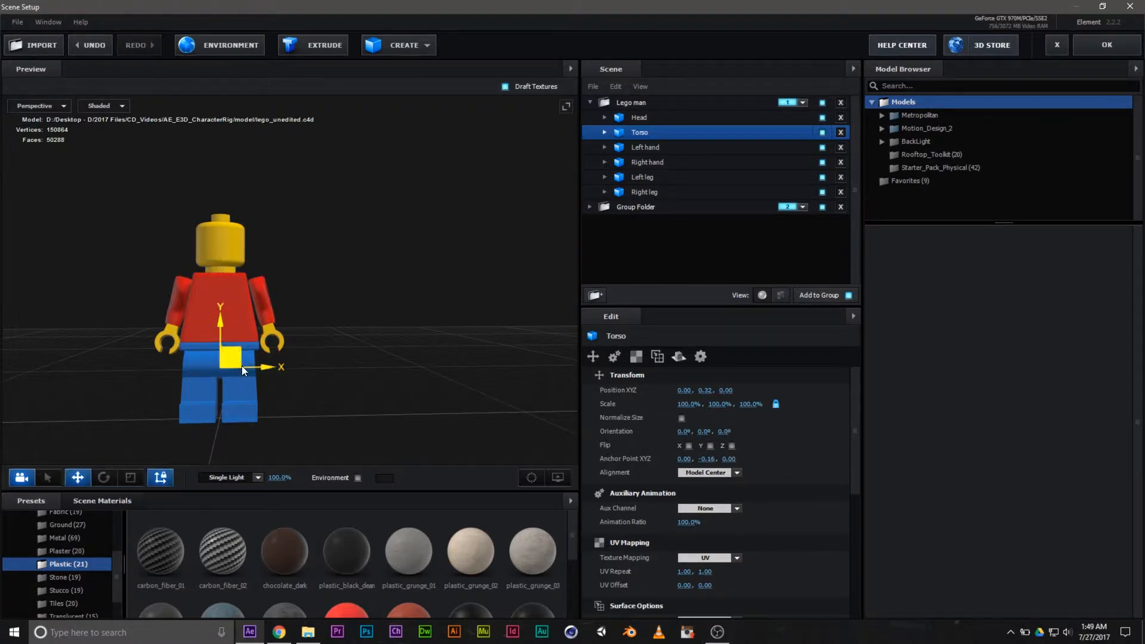
scroll(257, 370, "up", 3)
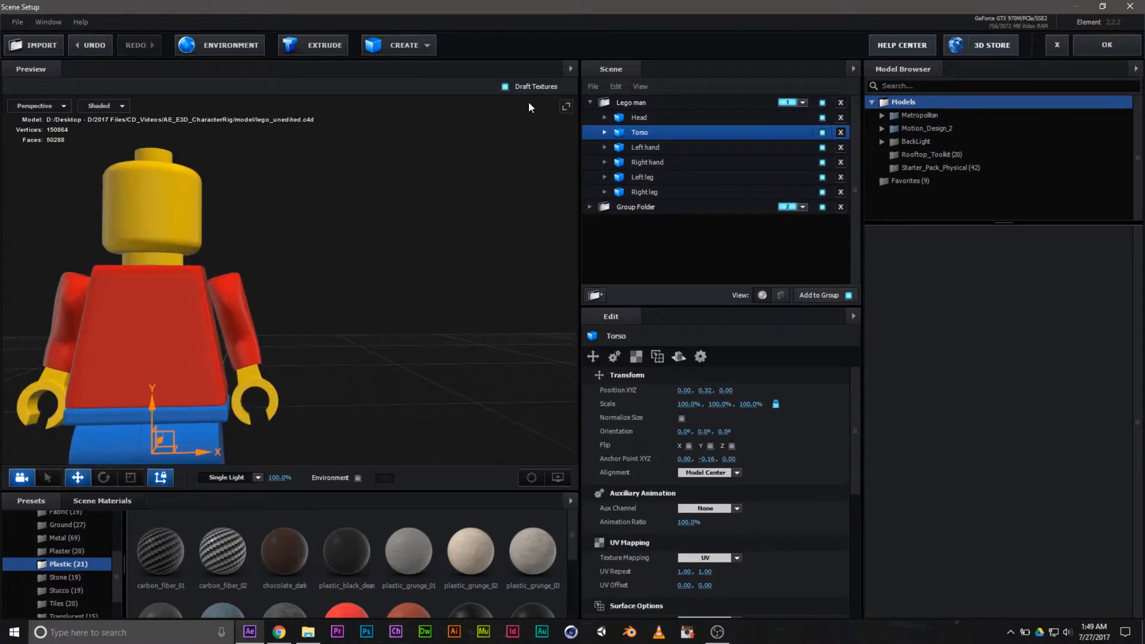
left_click_drag(435, 344, 458, 322)
scroll(449, 304, "up", 3)
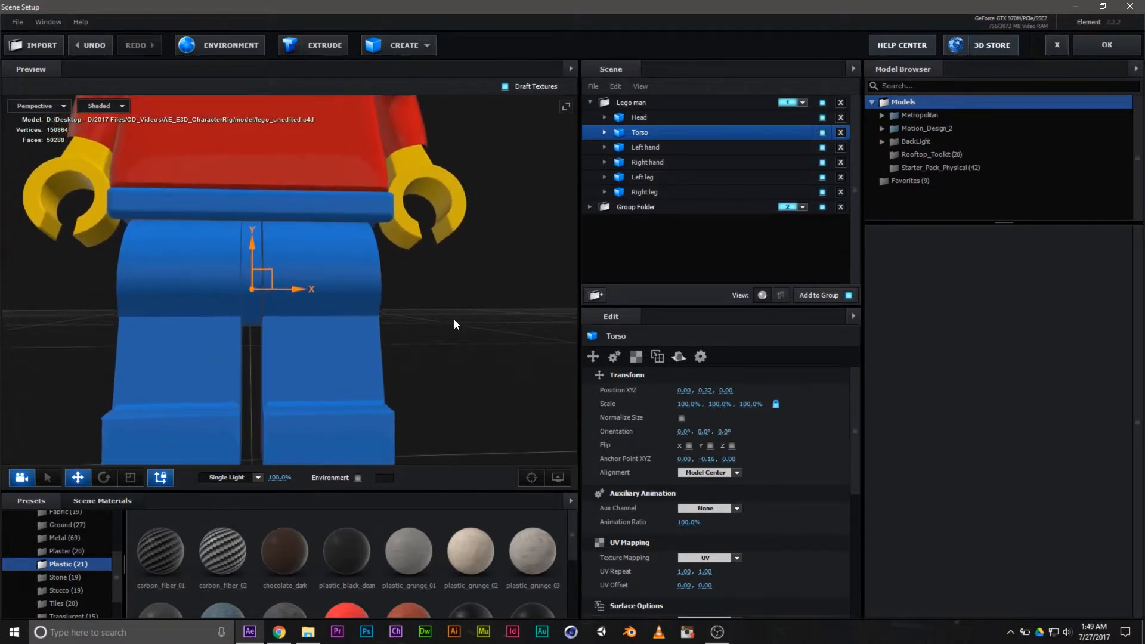
left_click_drag(250, 246, 248, 232)
Step: Test the Torso's hip pivot by rotating it about X, and undo the rotation
left_click(103, 477)
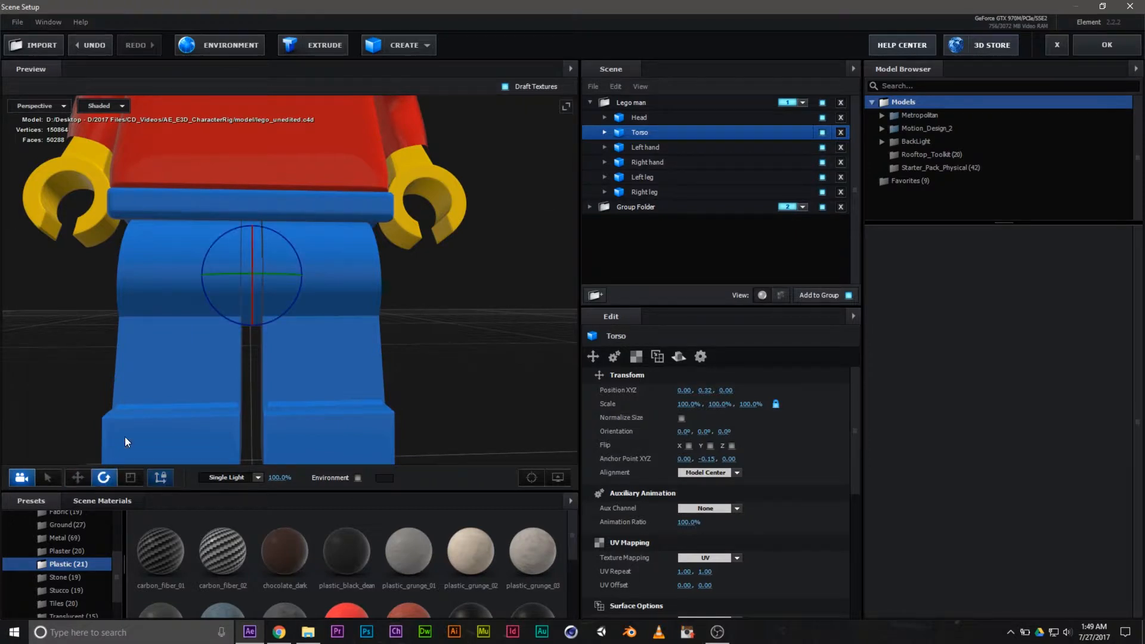
left_click_drag(250, 260, 231, 210)
key("ctrl+z")
scroll(378, 285, "down", 4)
scroll(378, 285, "up", 1)
scroll(378, 286, "down", 4)
scroll(386, 281, "up", 2)
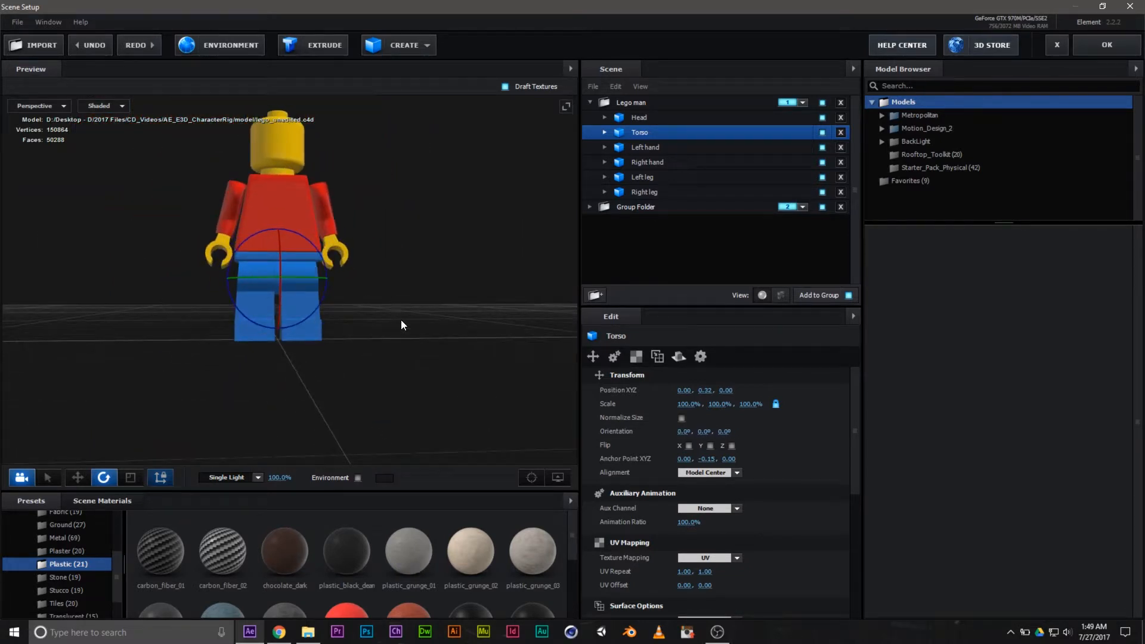
left_click_drag(404, 340, 388, 315)
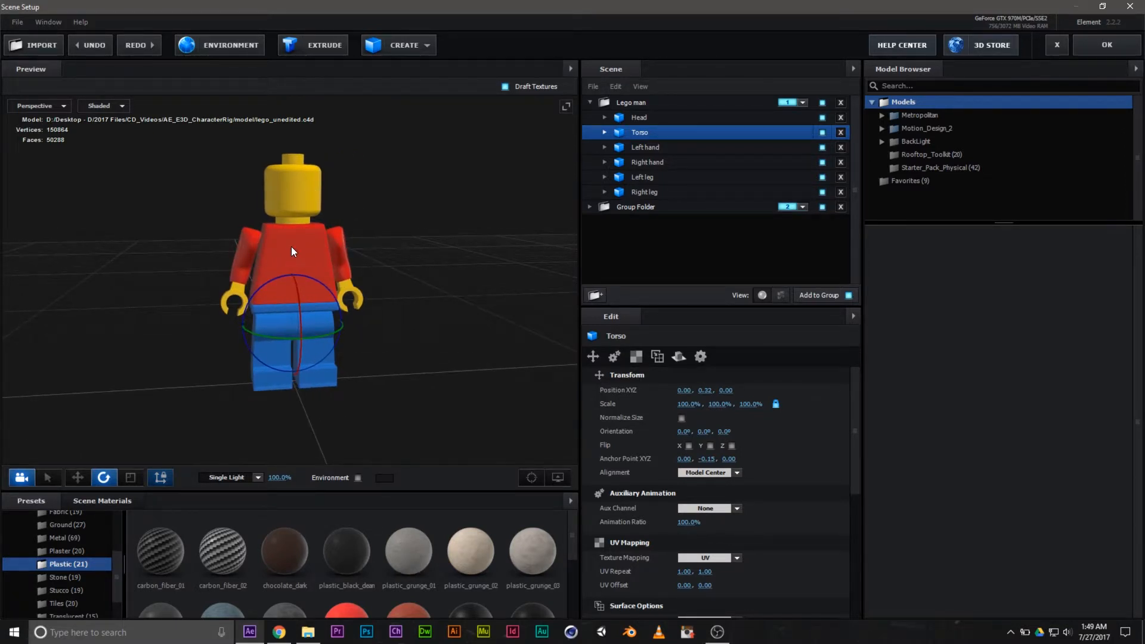
Step: Create a new group folder inside the Lego man folder
left_click(642, 120, "ctrl")
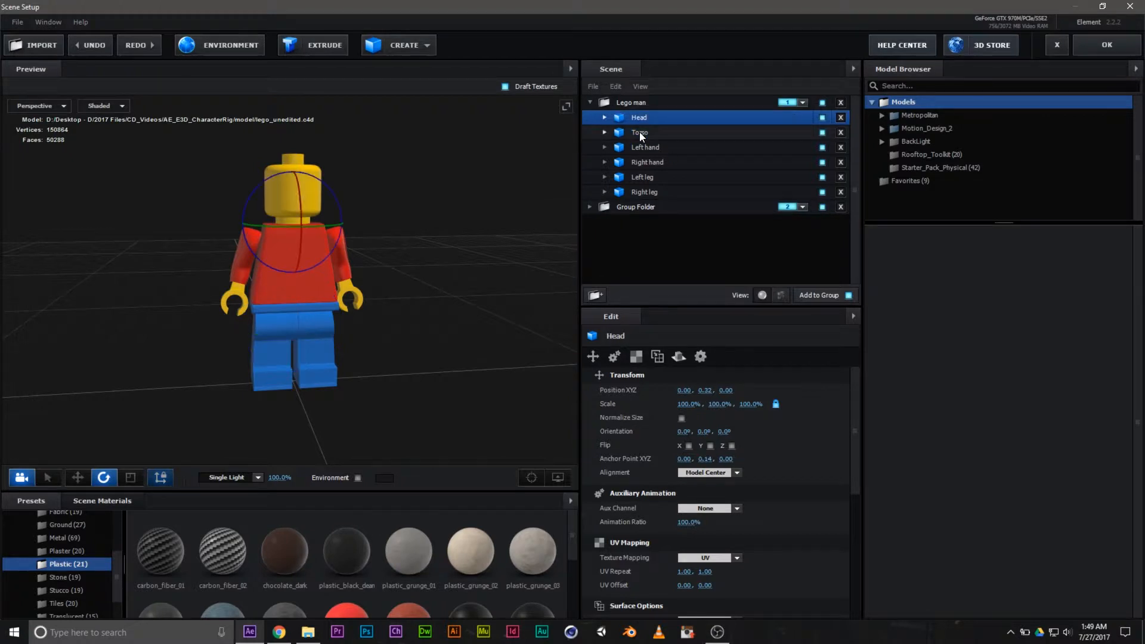
left_click(639, 148, "ctrl")
left_click(643, 165, "ctrl")
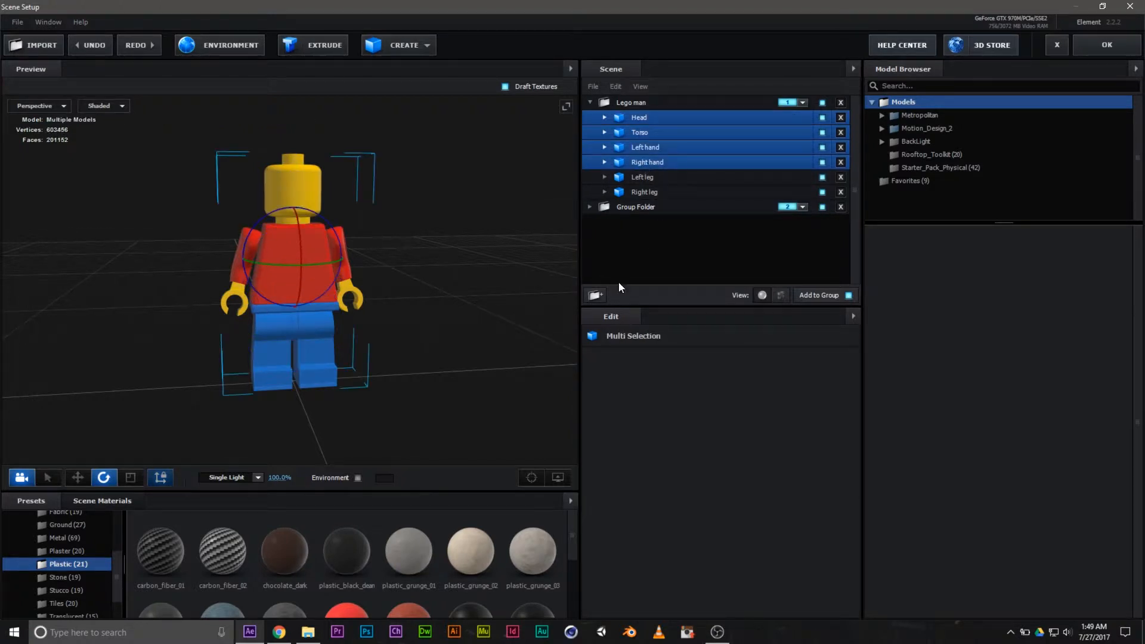
left_click(595, 294)
left_click_drag(644, 101, 642, 129)
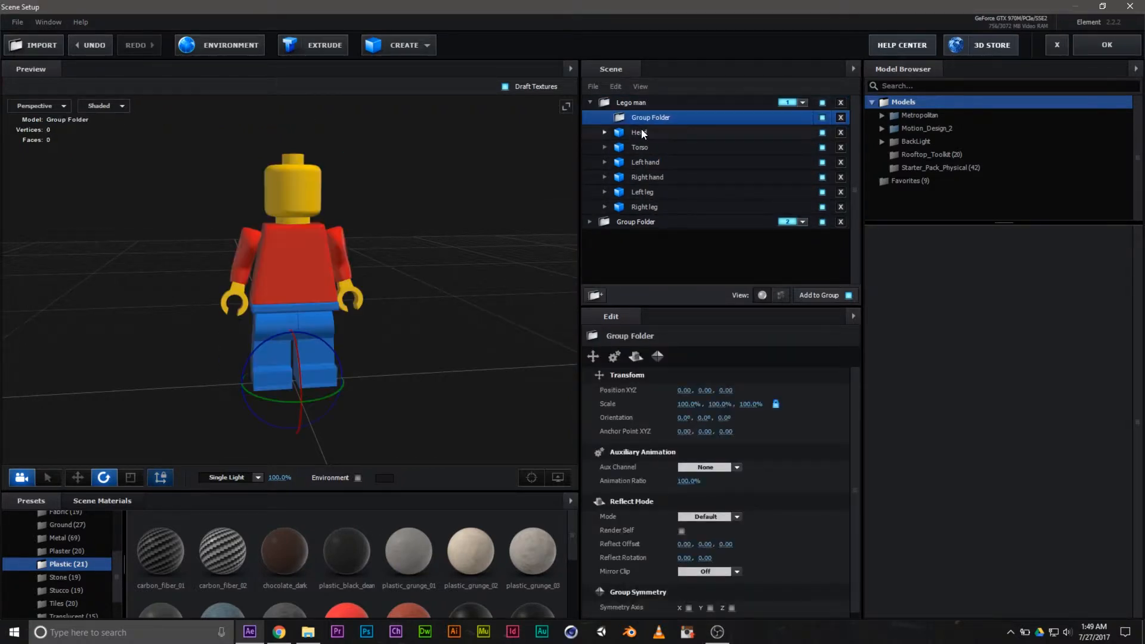
Step: Move the Head, Torso, Left hand and Right hand models into the new group folder inside Lego man
left_click(642, 129)
left_click(643, 148, "ctrl")
left_click(643, 162, "ctrl")
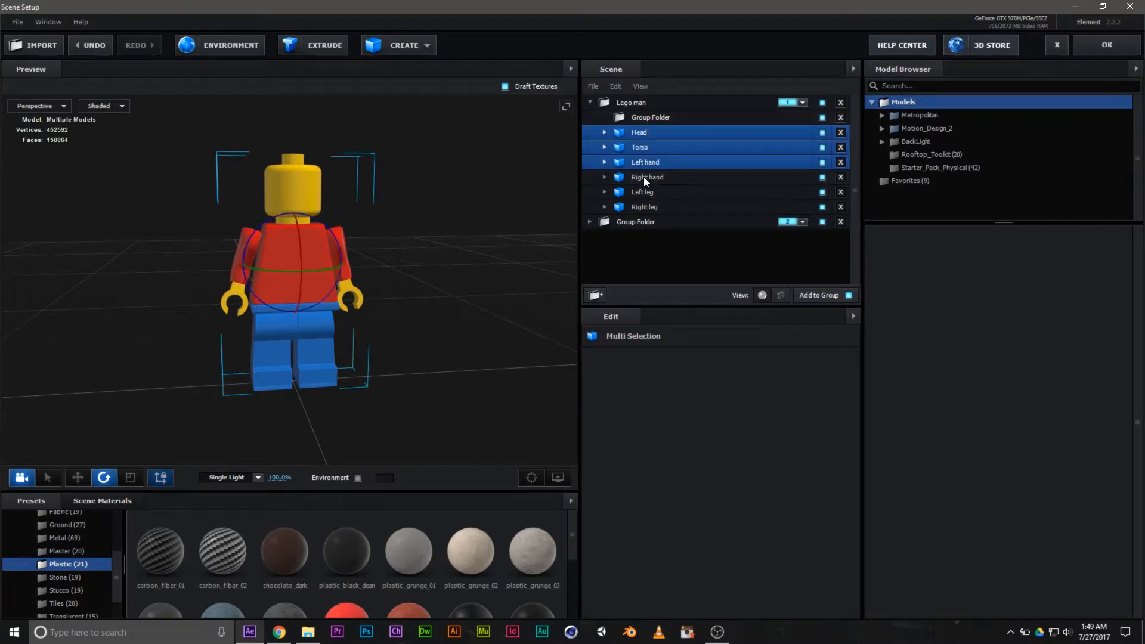
left_click(643, 177, "ctrl")
left_click_drag(650, 135, 653, 116)
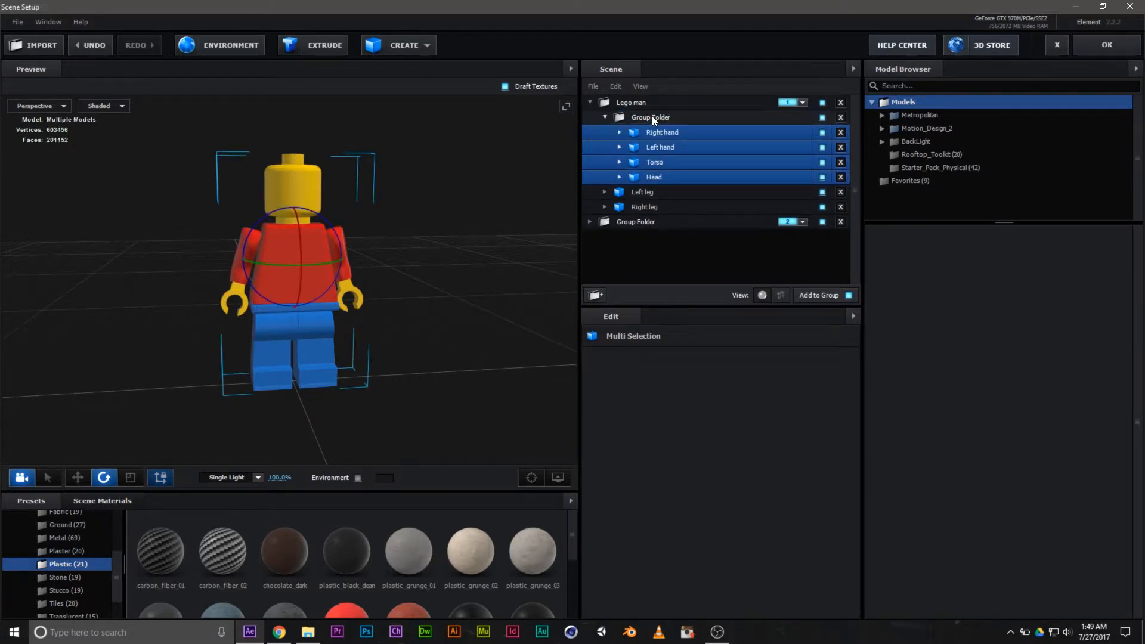
Step: Rename the folder holding the upper body parts as "Top section" and collapse it
double_click(652, 116)
type("Top ")
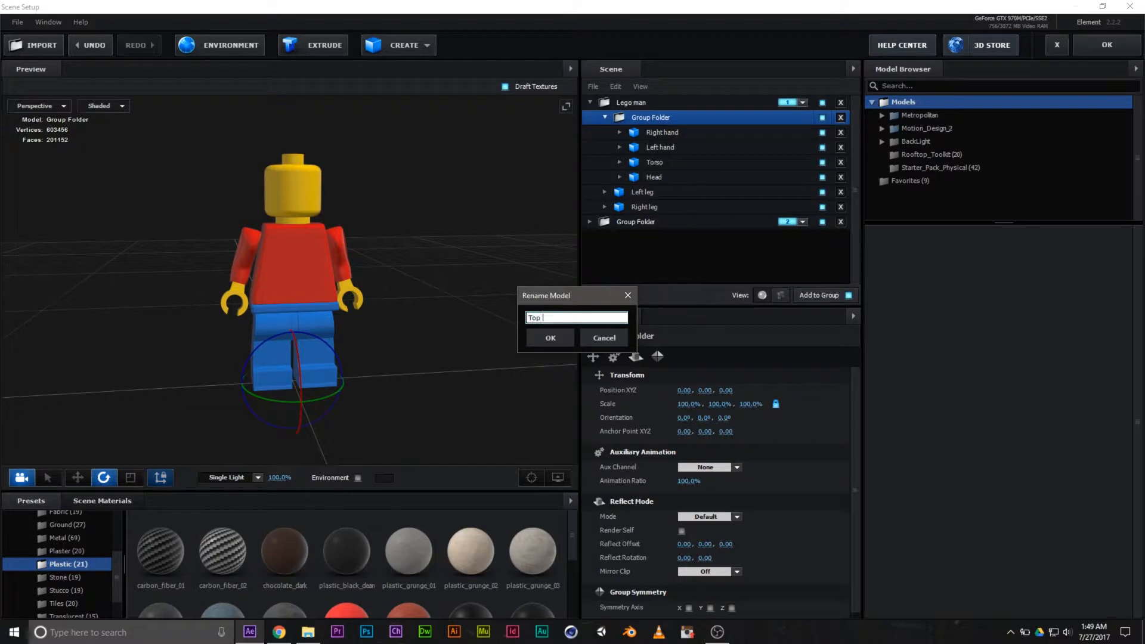
type("sectri")
key("Return")
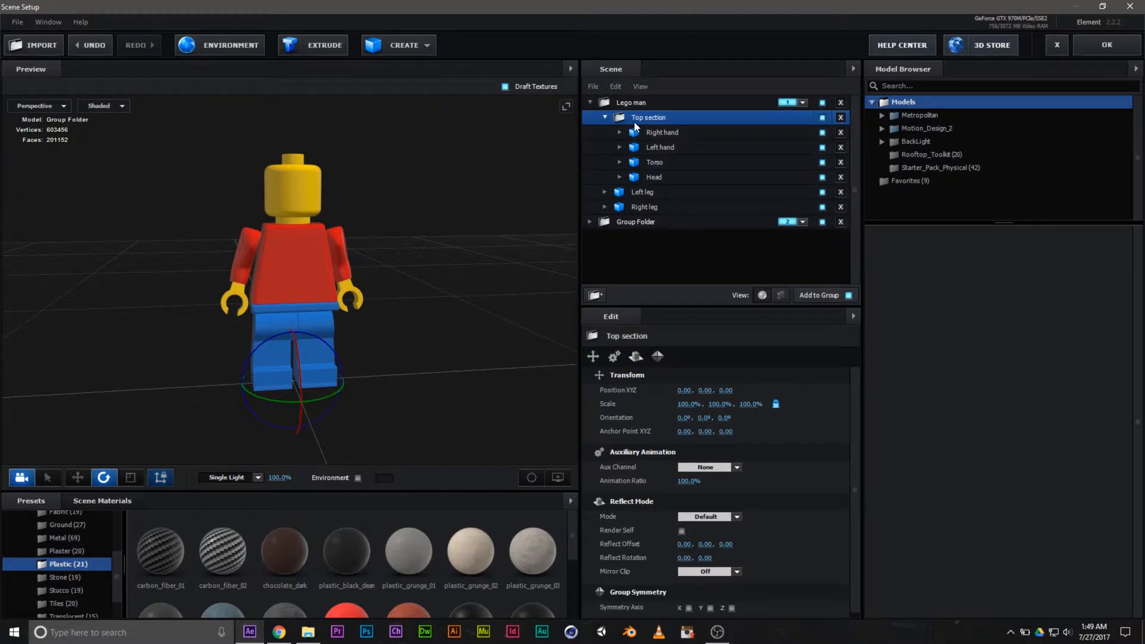
left_click(604, 117)
Step: Try rotating the whole Lego man group around its base anchor point, undoing each rotation
left_click(634, 108)
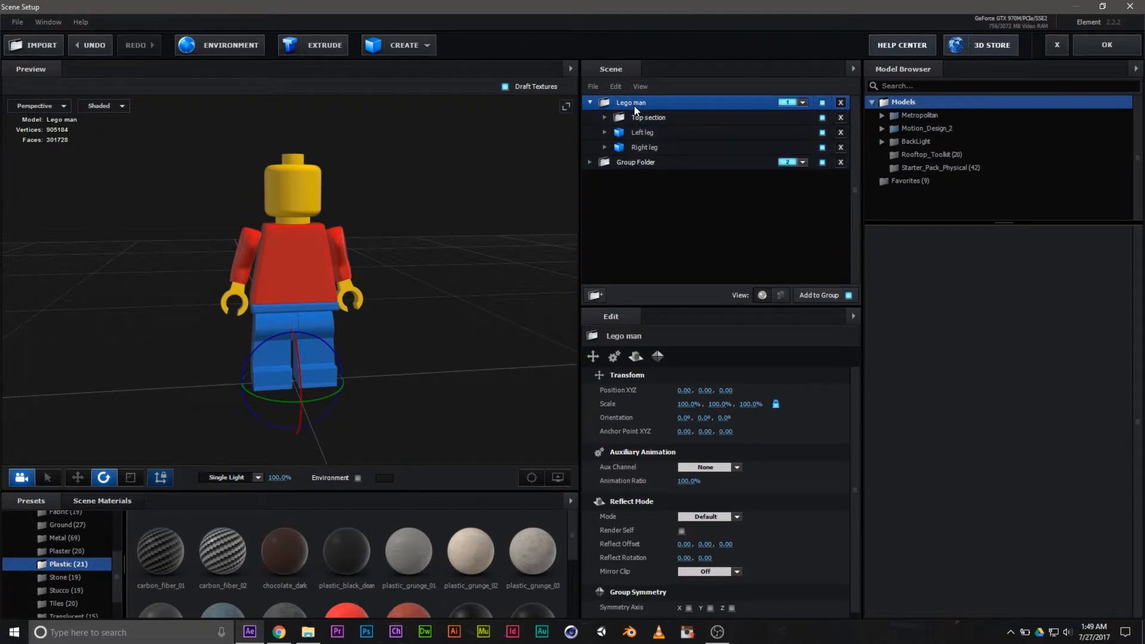
left_click_drag(313, 399, 358, 393)
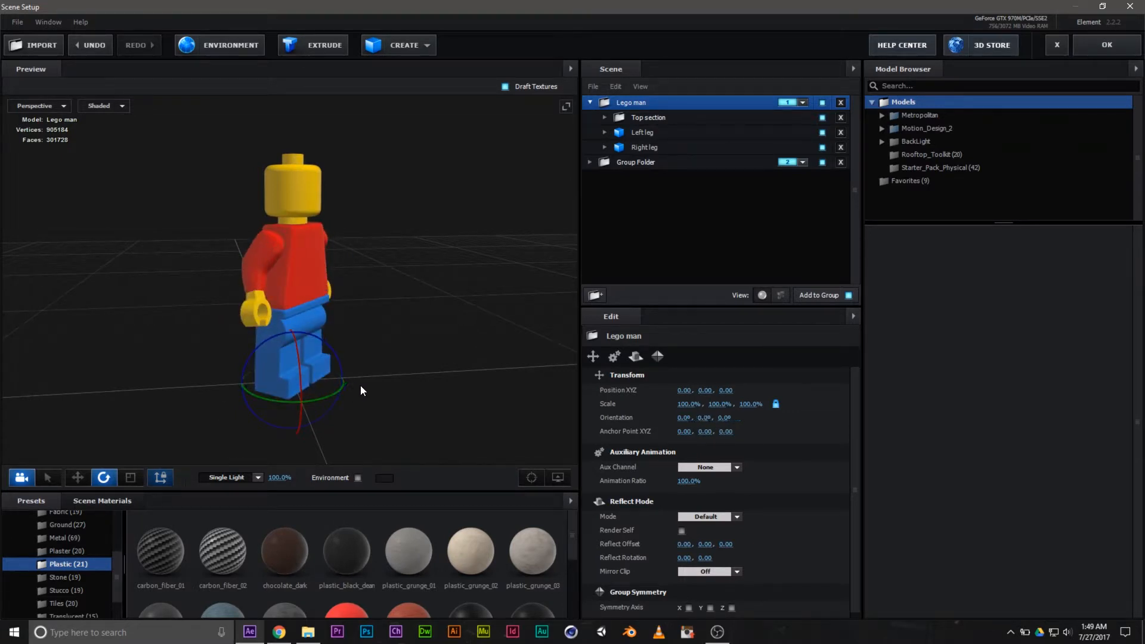
key("ctrl+z")
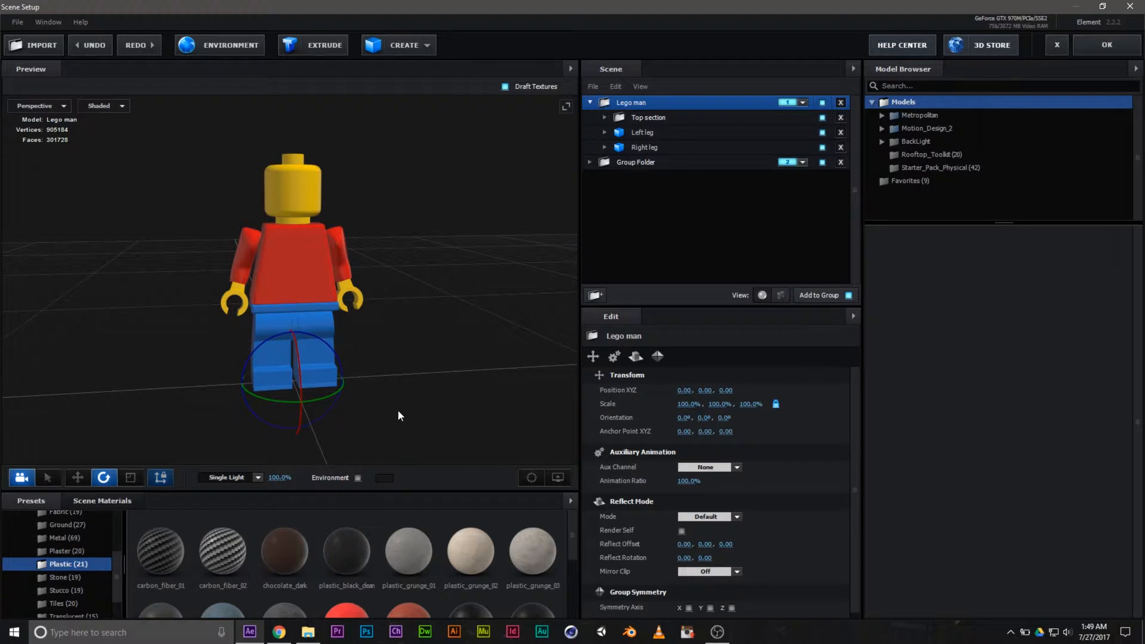
mouse_move(307, 400)
left_mouse_down()
mouse_move(245, 402)
mouse_move(306, 392)
left_mouse_up()
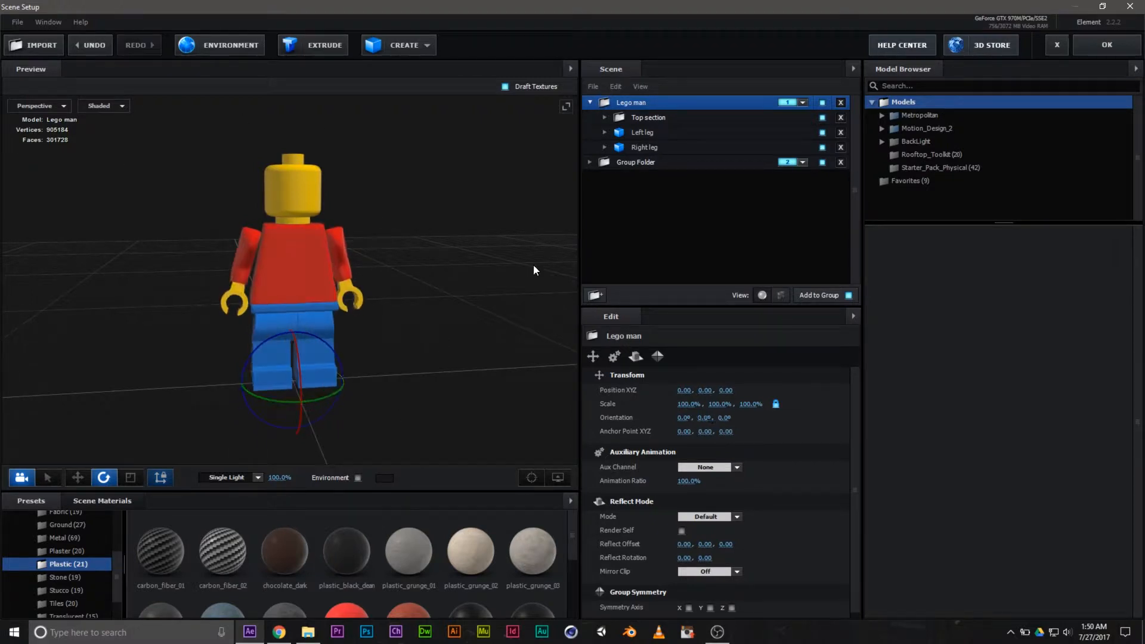
key("ctrl+z")
Step: Position the Top section folder's anchor point at the hips, about 0.17 on Y
left_click(636, 118)
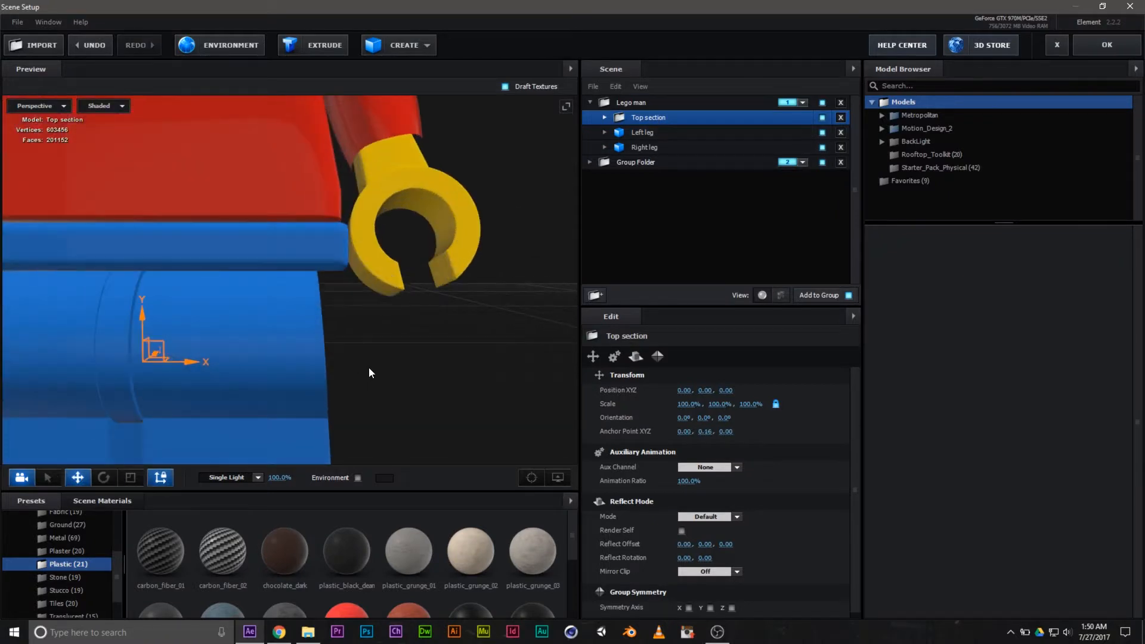
left_click_drag(368, 367, 443, 357)
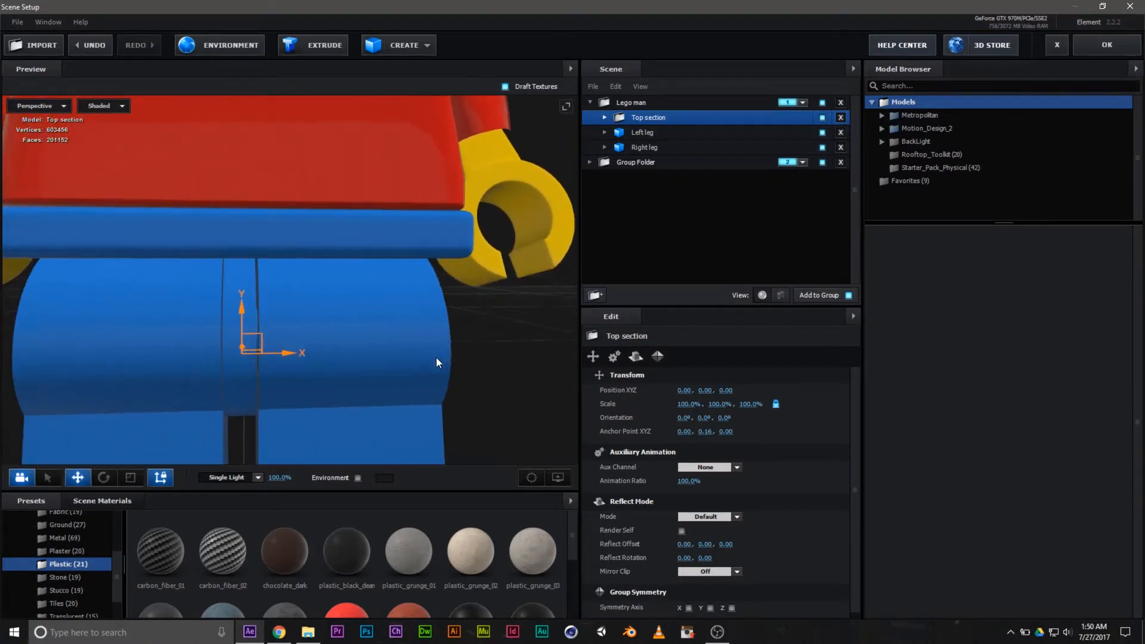
left_click_drag(241, 308, 251, 336)
Step: Test bending the Top section group at the hips by rotating it about X, and undo the rotations
left_click(103, 477)
scroll(252, 336, "down", 3)
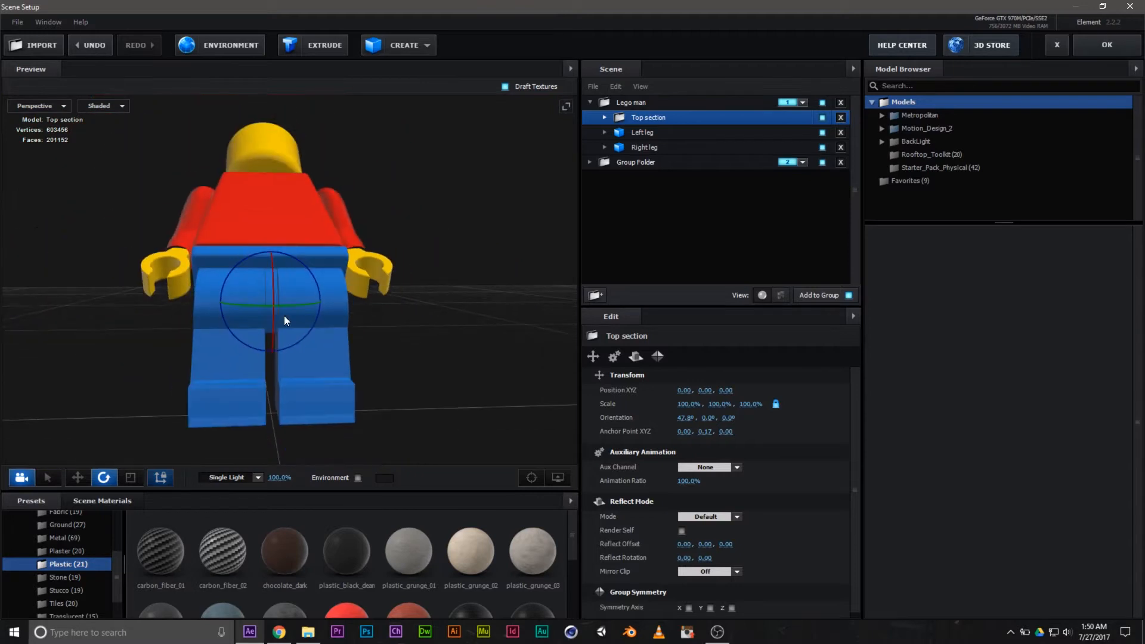
left_click_drag(274, 296, 270, 345)
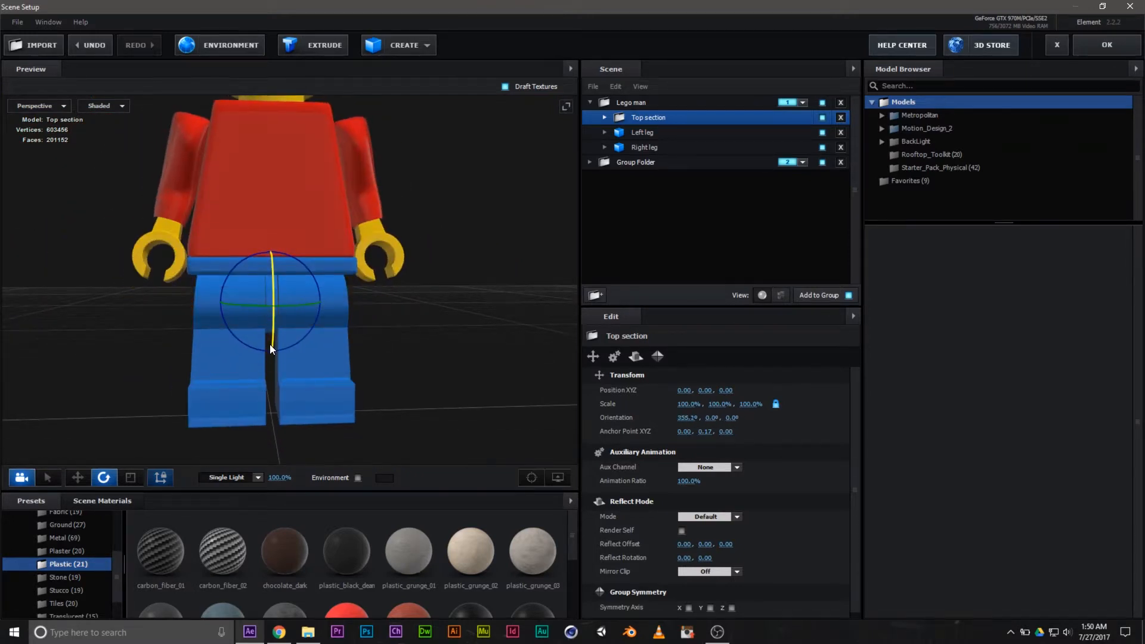
key("ctrl+z")
key("ctrl+z")
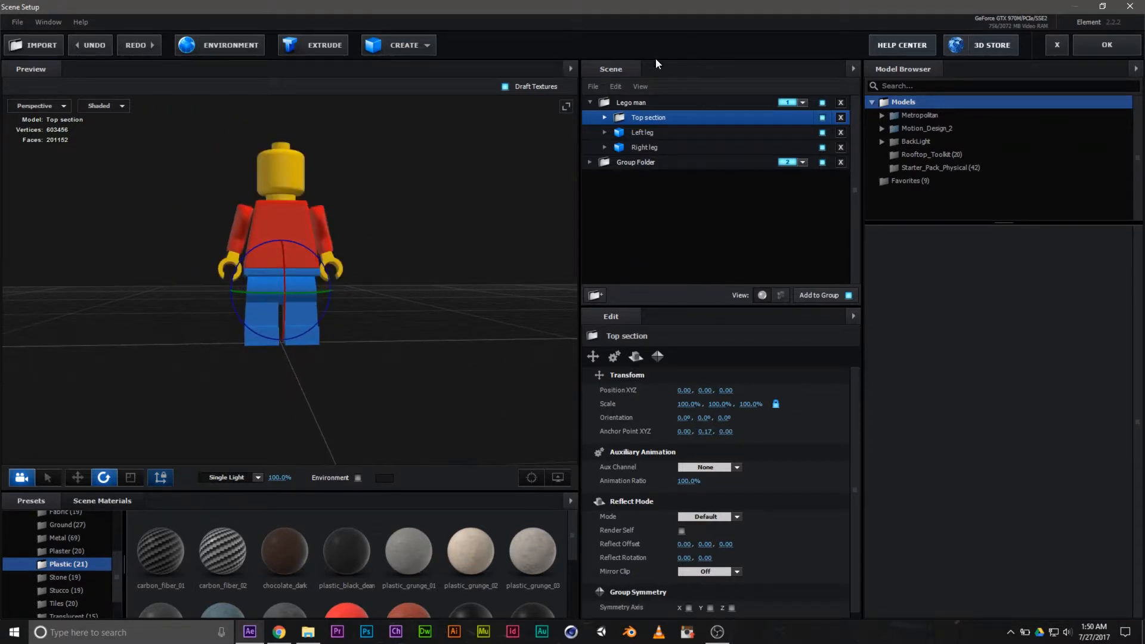
Step: Raise the Lego man group's anchor point to the middle of the torso, about 0.34 on Y
left_click(633, 102)
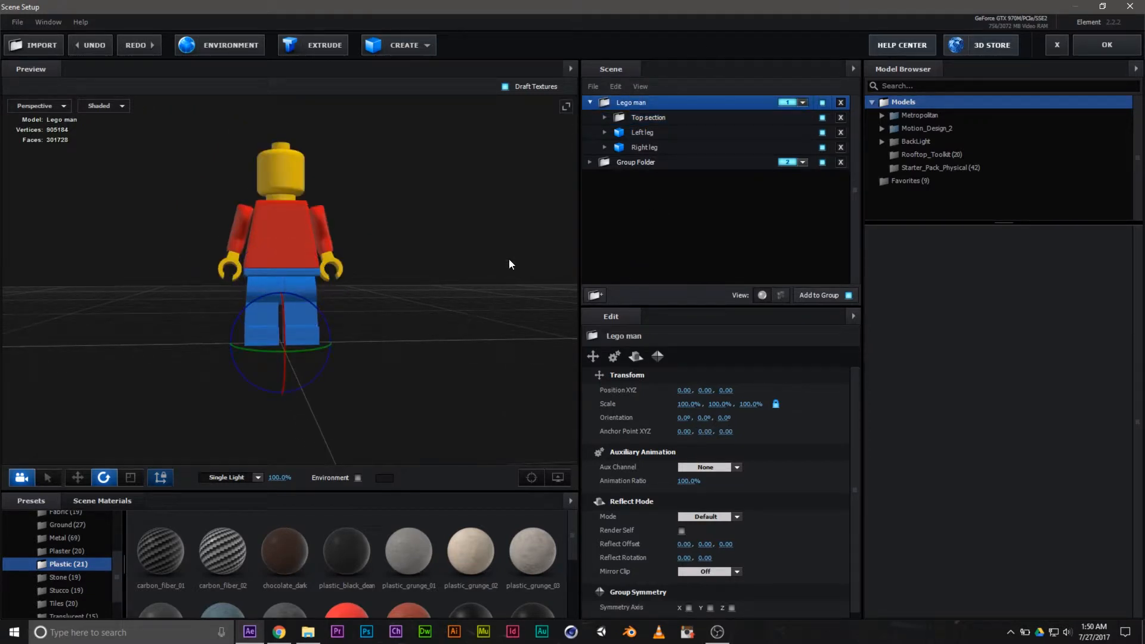
left_click(78, 478)
left_click_drag(281, 297, 296, 192)
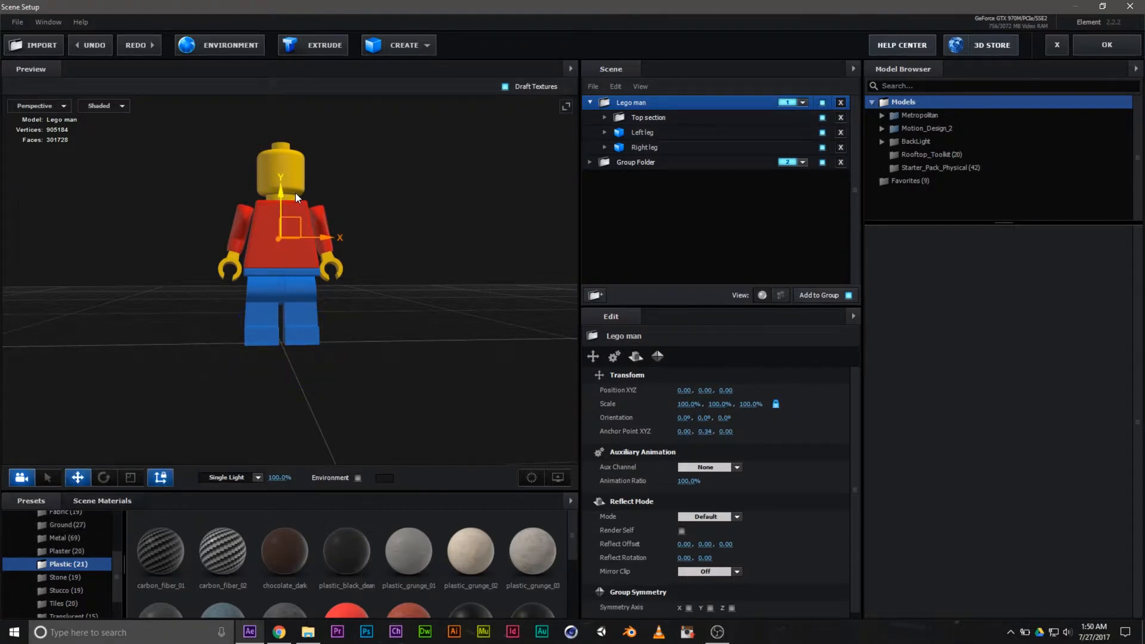
Step: Turn off anchor point editing and move Head to the first place inside the Top section folder
left_click(160, 478)
left_click_drag(360, 362, 395, 417)
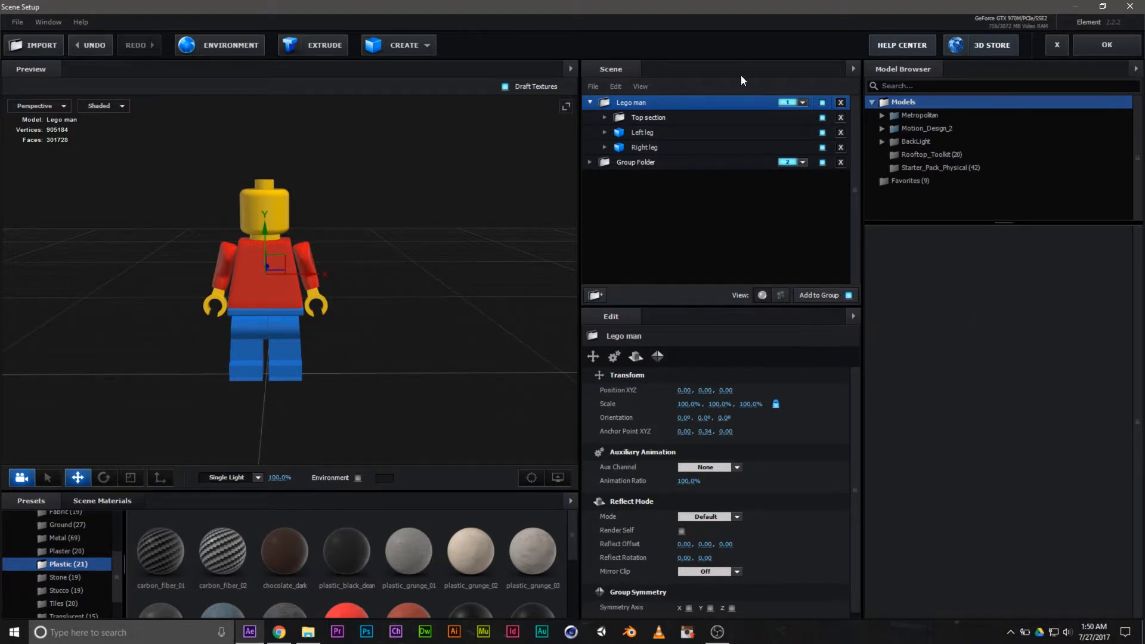
left_click(649, 133)
left_click(647, 116)
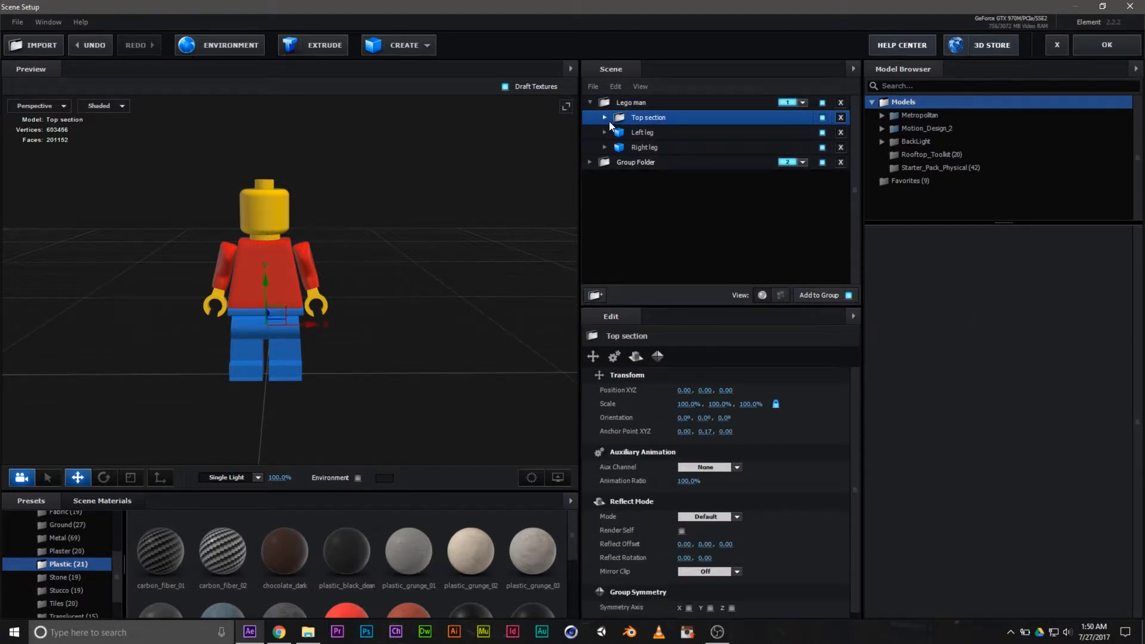
left_click(605, 118)
left_click_drag(656, 182, 653, 135)
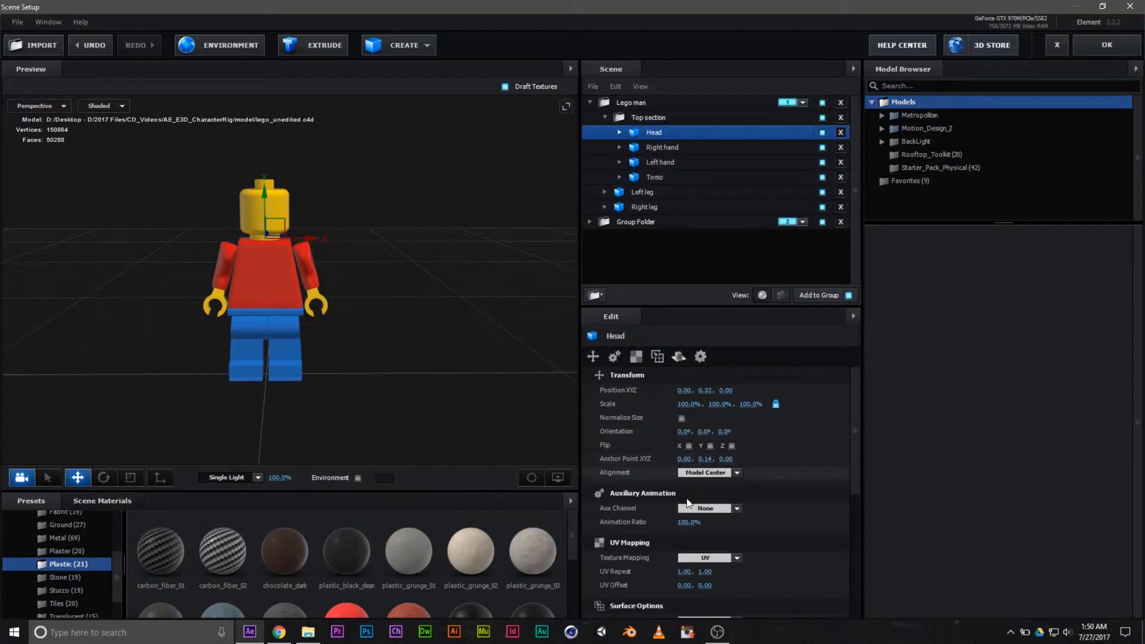
Step: Assign Head to auxiliary animation Channel 1, and both Right hand and Left hand to Channel 2
scroll(624, 496, "down", 3)
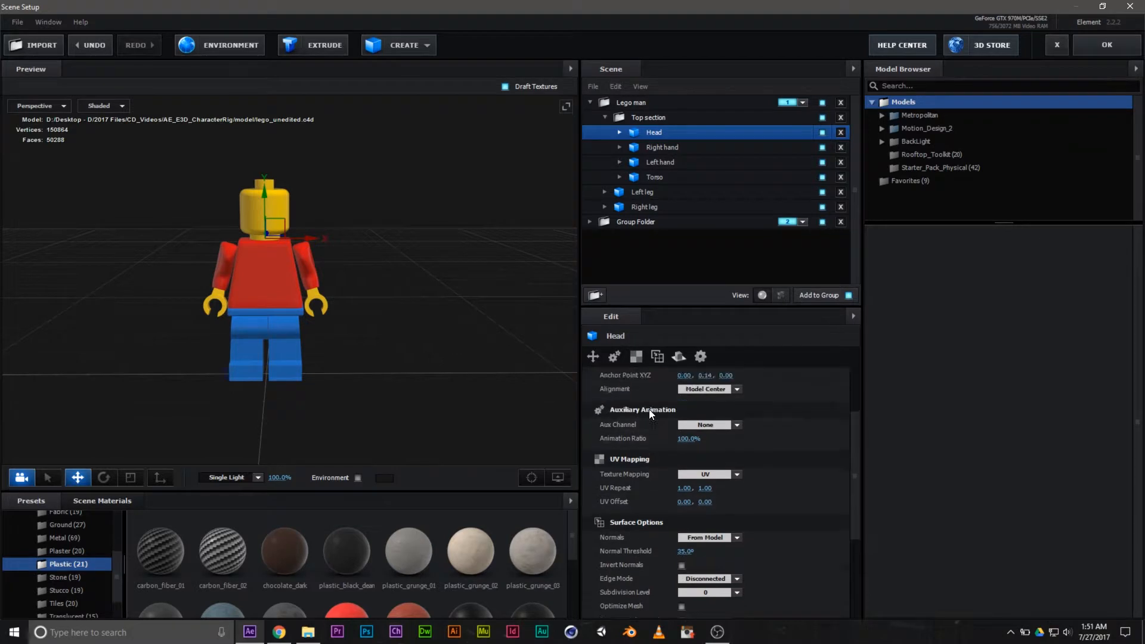
left_click(734, 425)
left_click(730, 442)
left_click(667, 147)
left_click(729, 425)
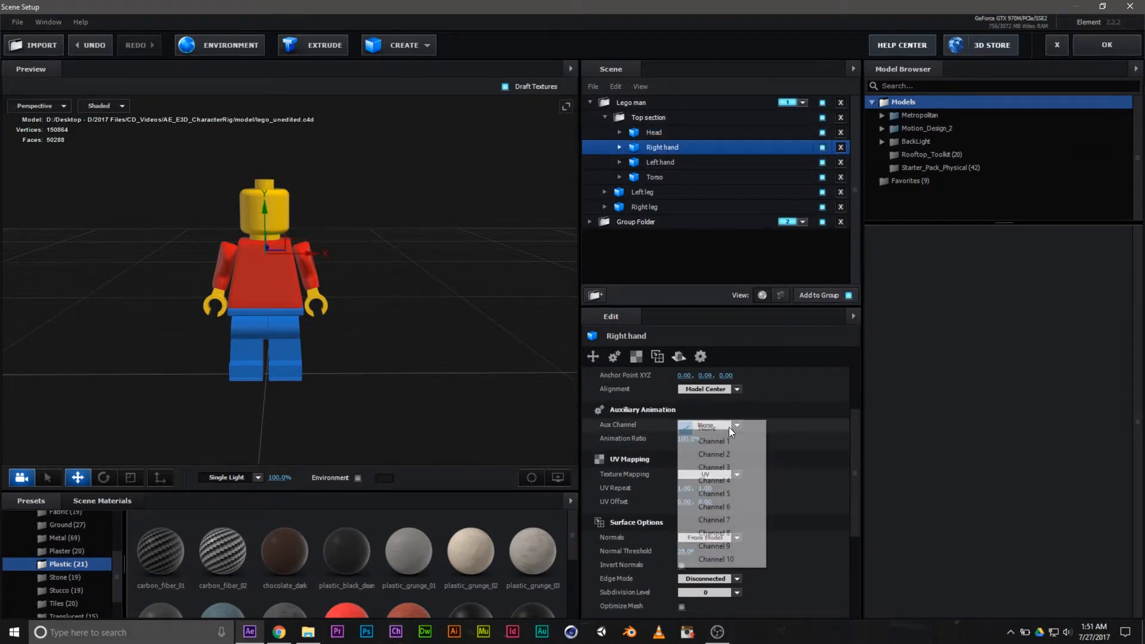
left_click(730, 451)
left_click(657, 166)
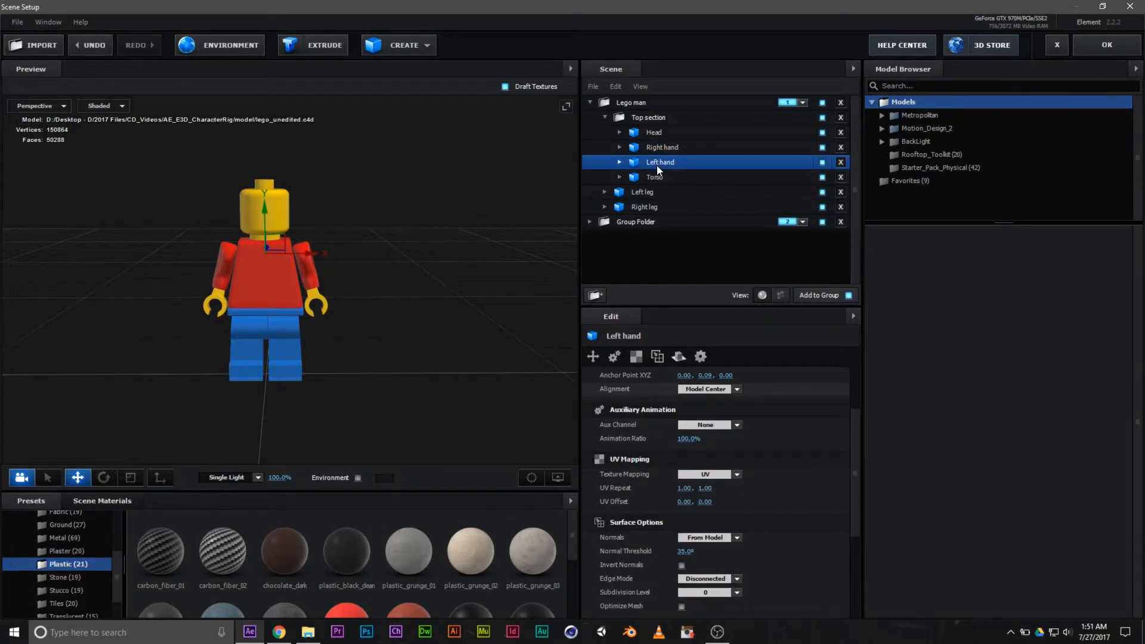
left_click(715, 425)
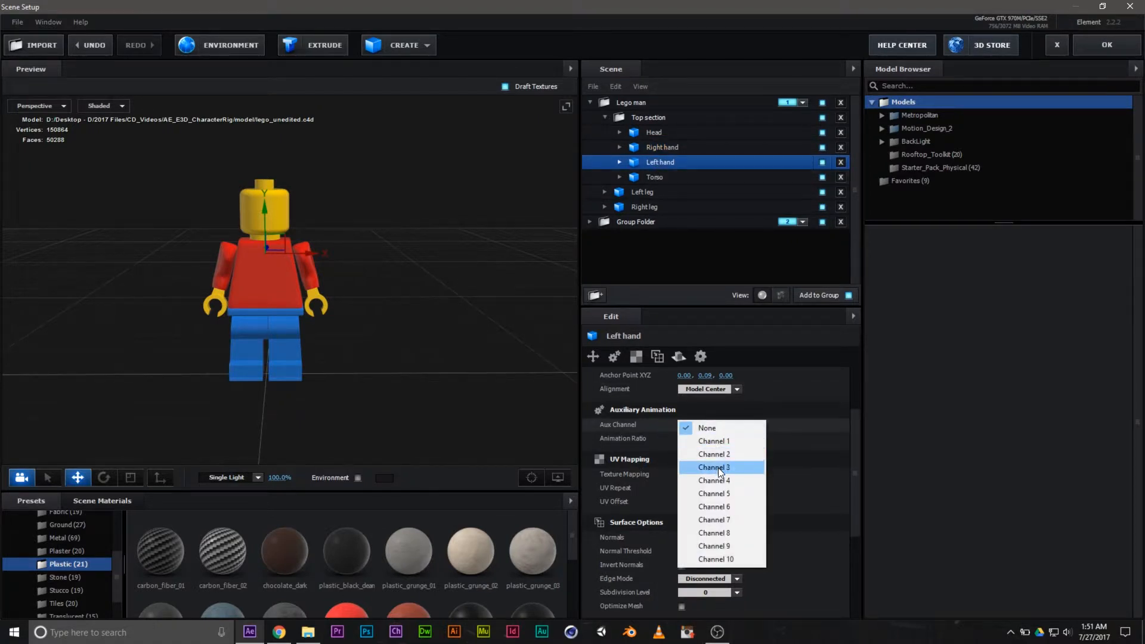
left_click(718, 455)
Step: Assign Torso to auxiliary animation Channel 5, Left leg to Channel 6 and Right leg to Channel 7
left_click(664, 178)
left_click(721, 426)
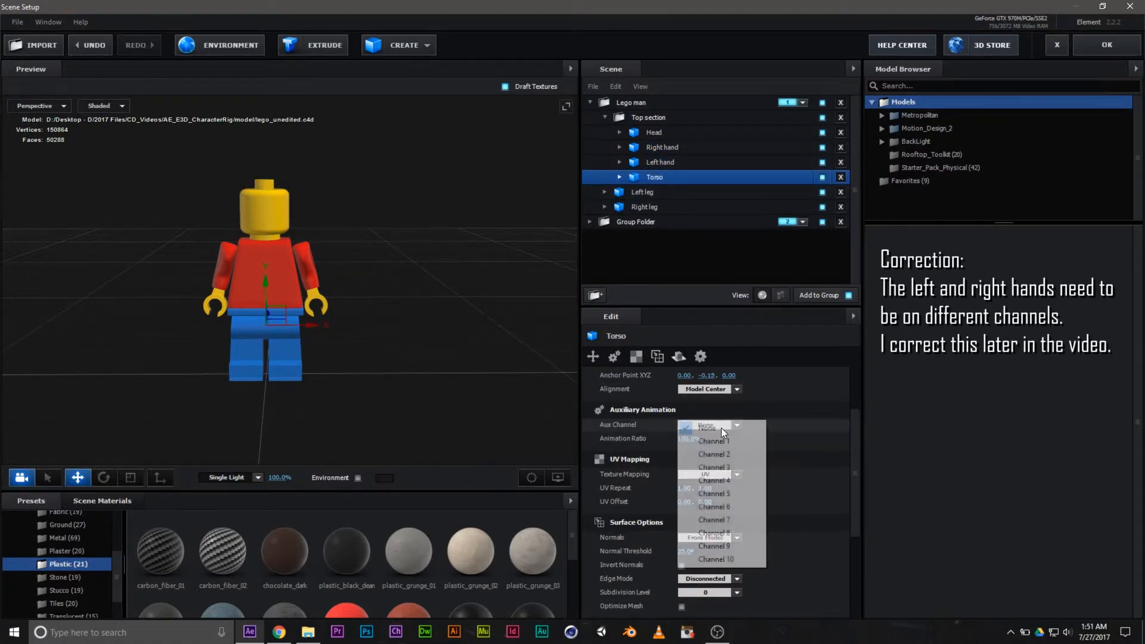
left_click(731, 489)
left_click(647, 192)
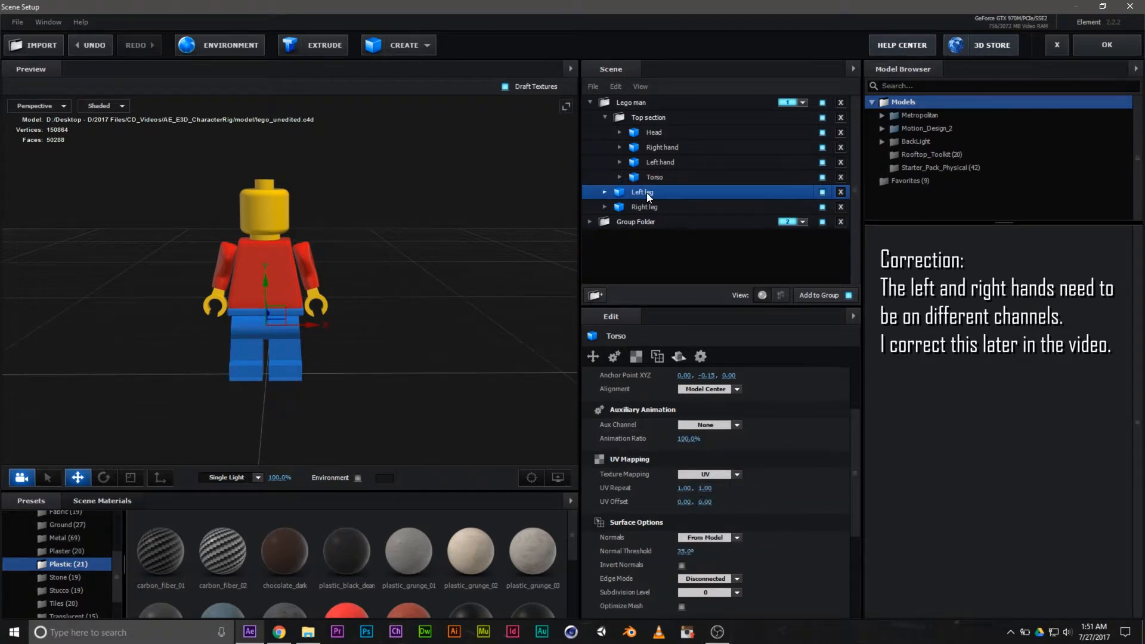
left_click(731, 427)
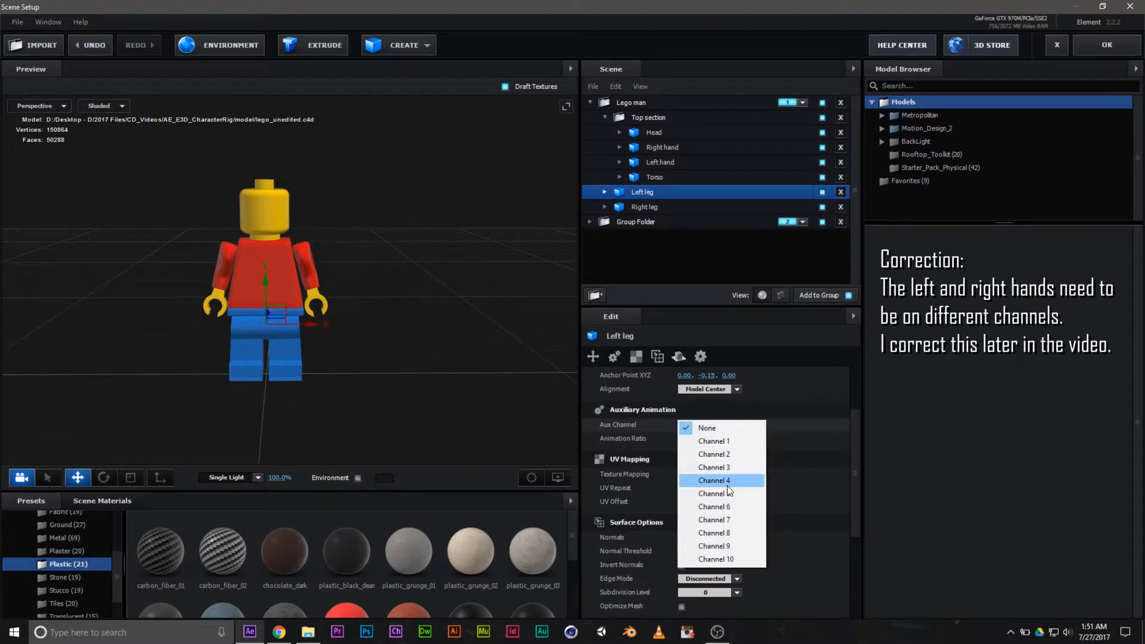
left_click(730, 502)
left_click(653, 209)
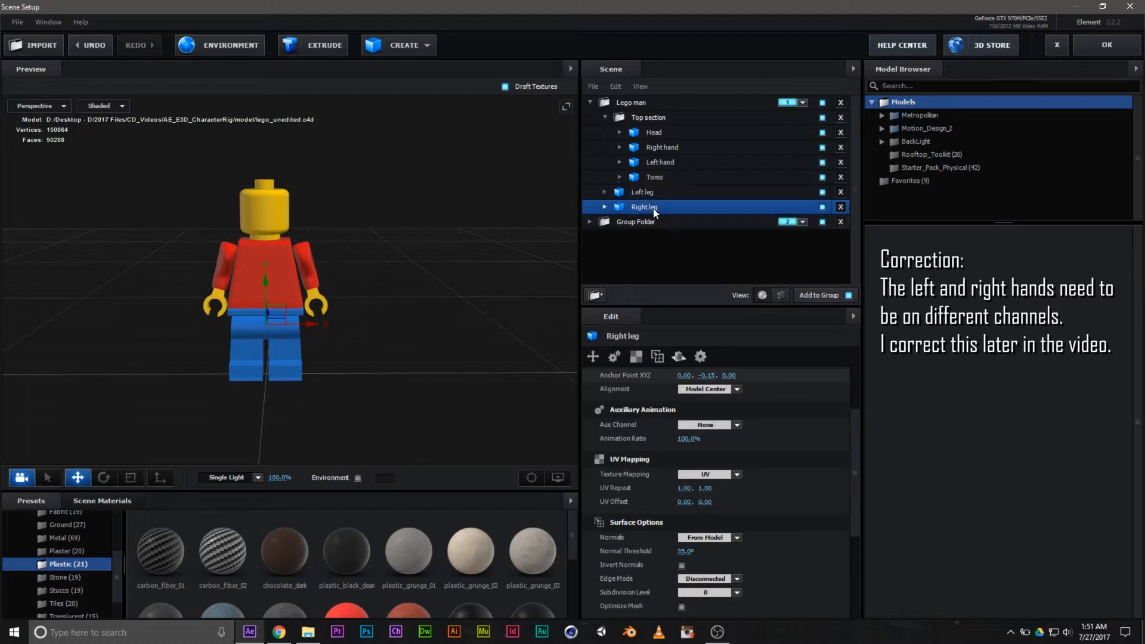
left_click(731, 428)
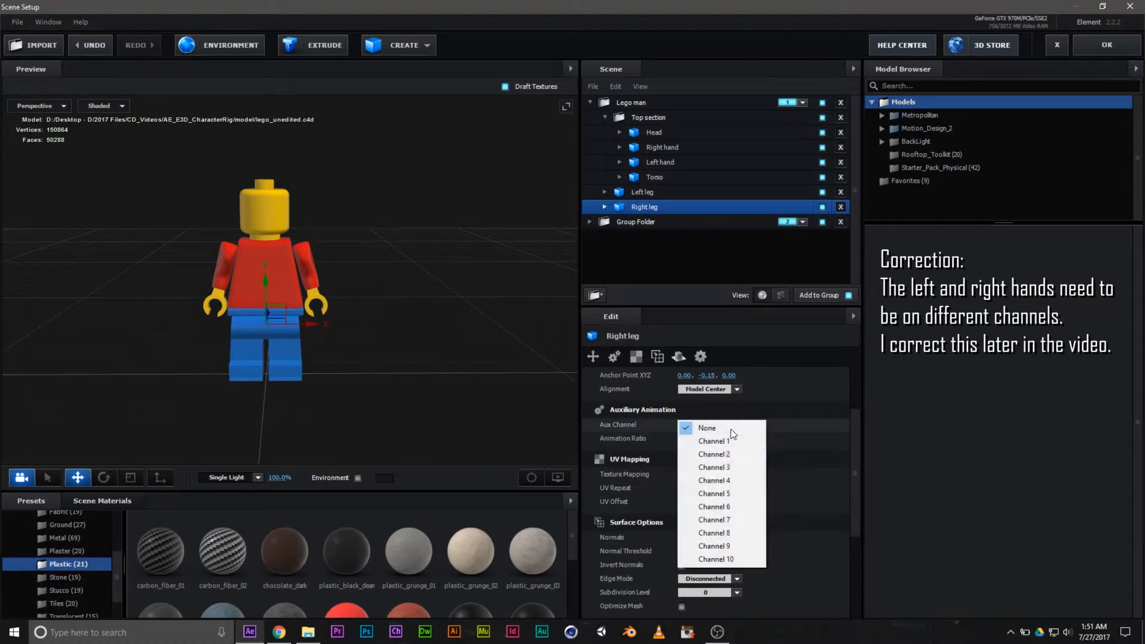
left_click(735, 518)
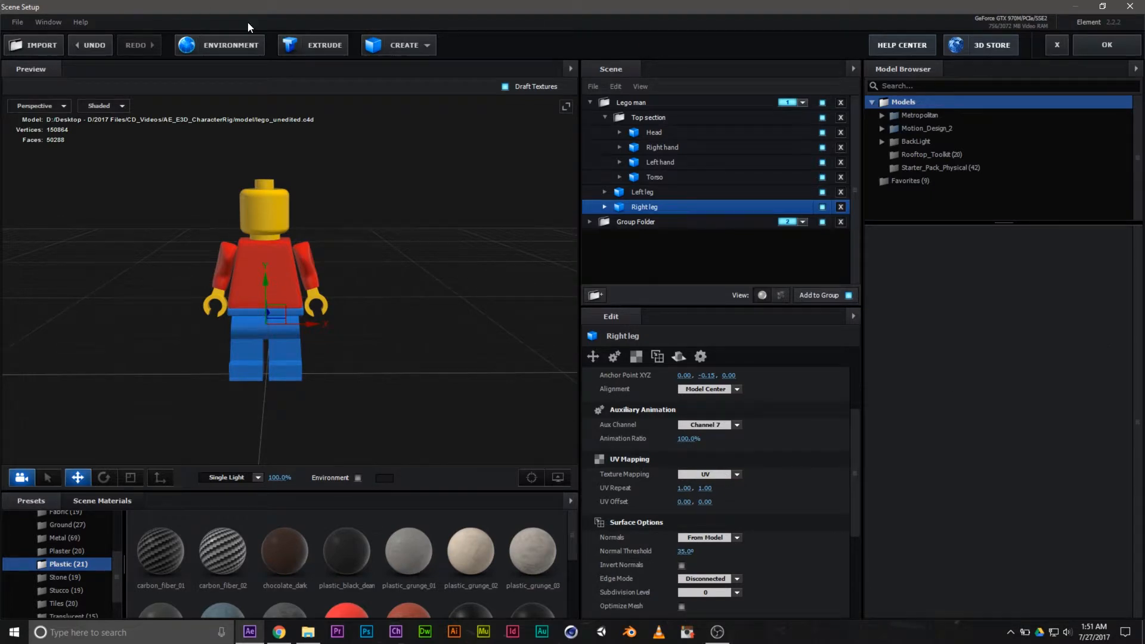
Step: Accept the Element scene setup and save the project as "Lego man" in the AE_E3D_CharacterRig folder
left_click(1111, 49)
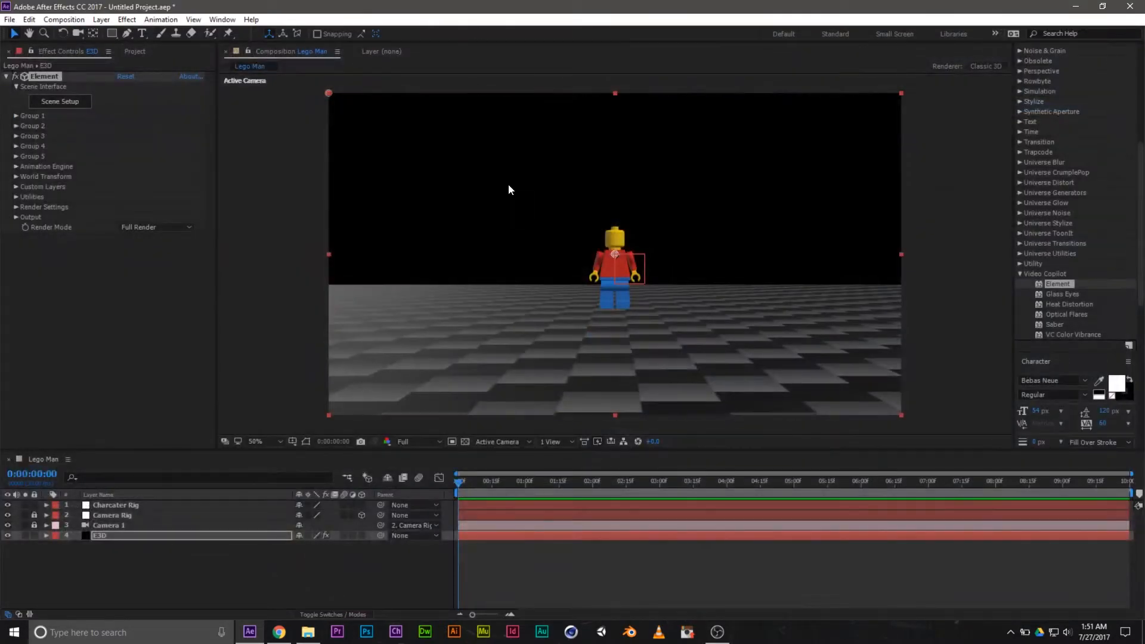
left_click(9, 20)
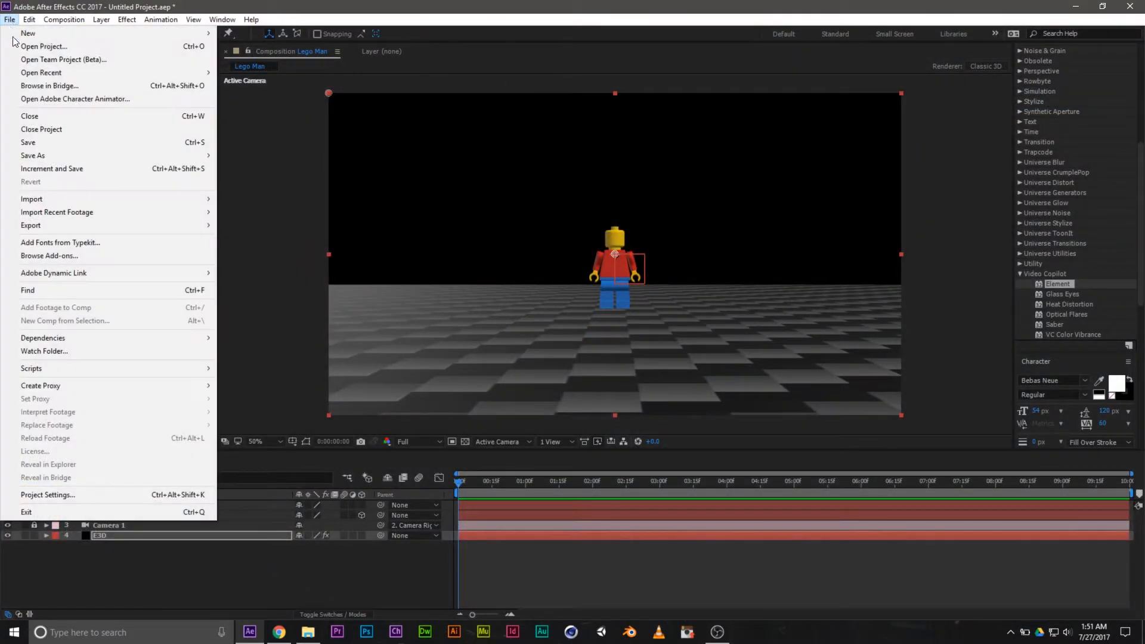
left_click(37, 145)
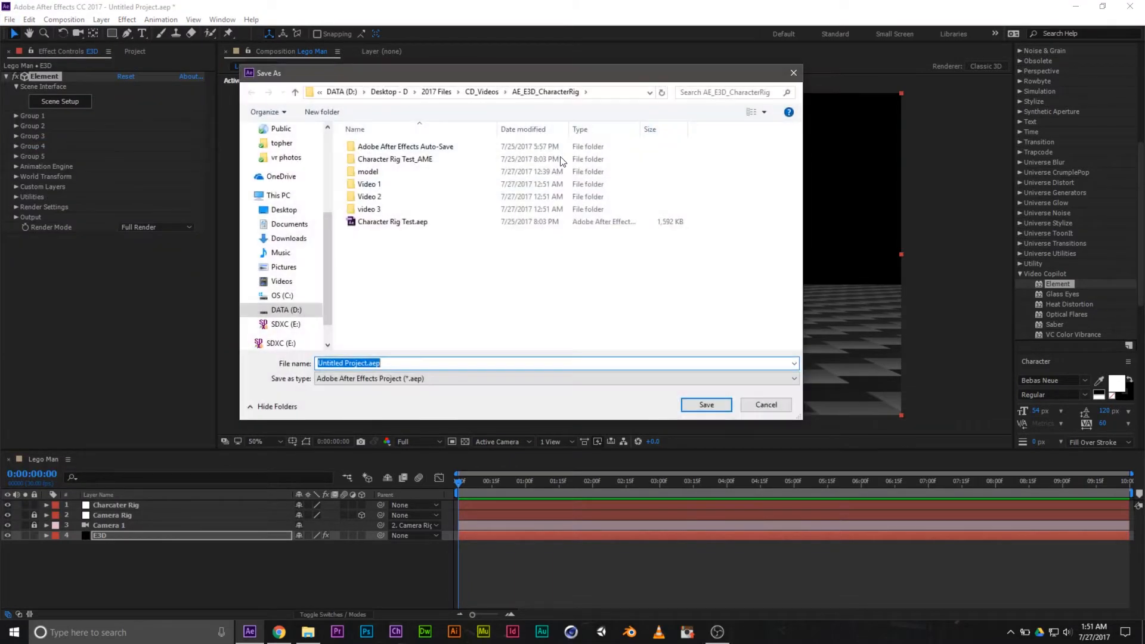
key("BackSpace")
type("Lego man")
left_click(715, 405)
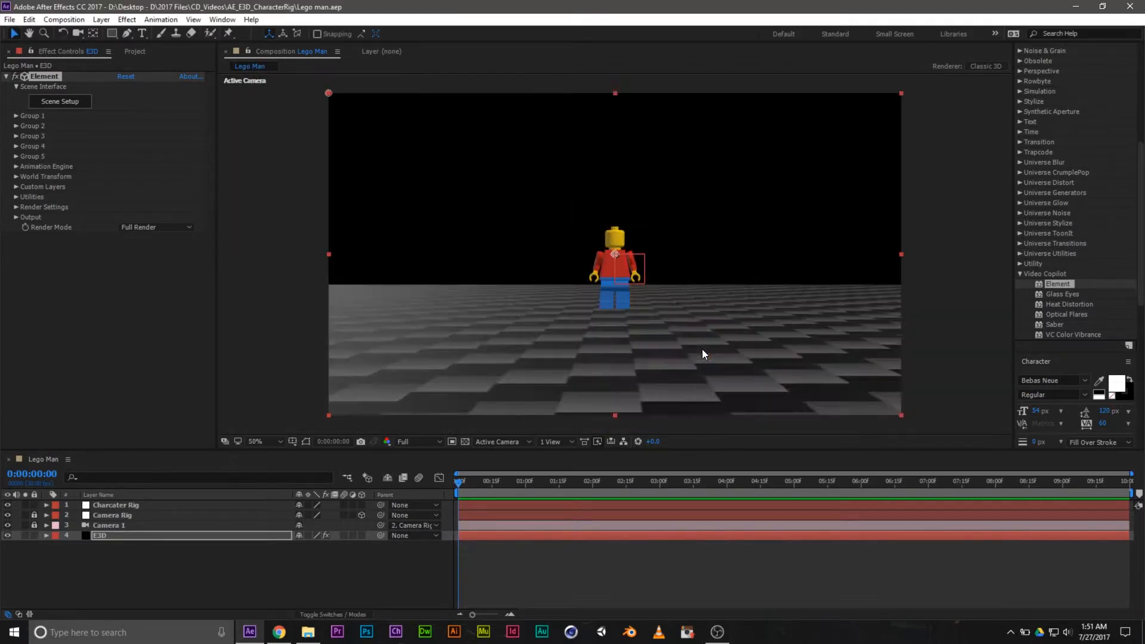
Step: Add seven Slider Control expression effects to the Charcater Rig layer
left_click(117, 505)
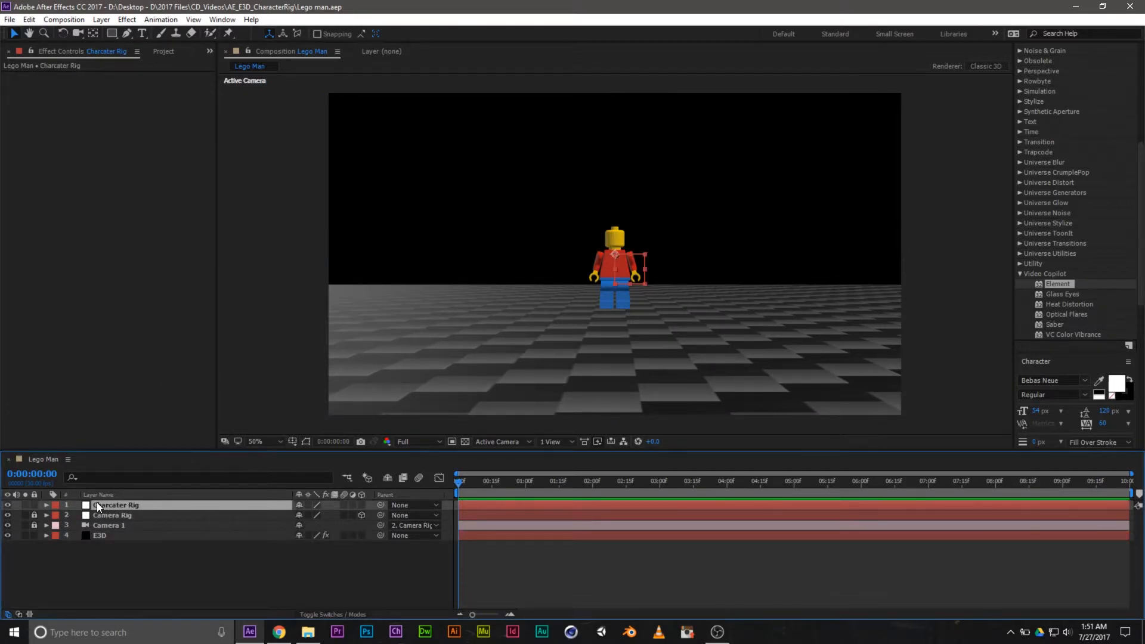
scroll(1038, 119, "up", 5)
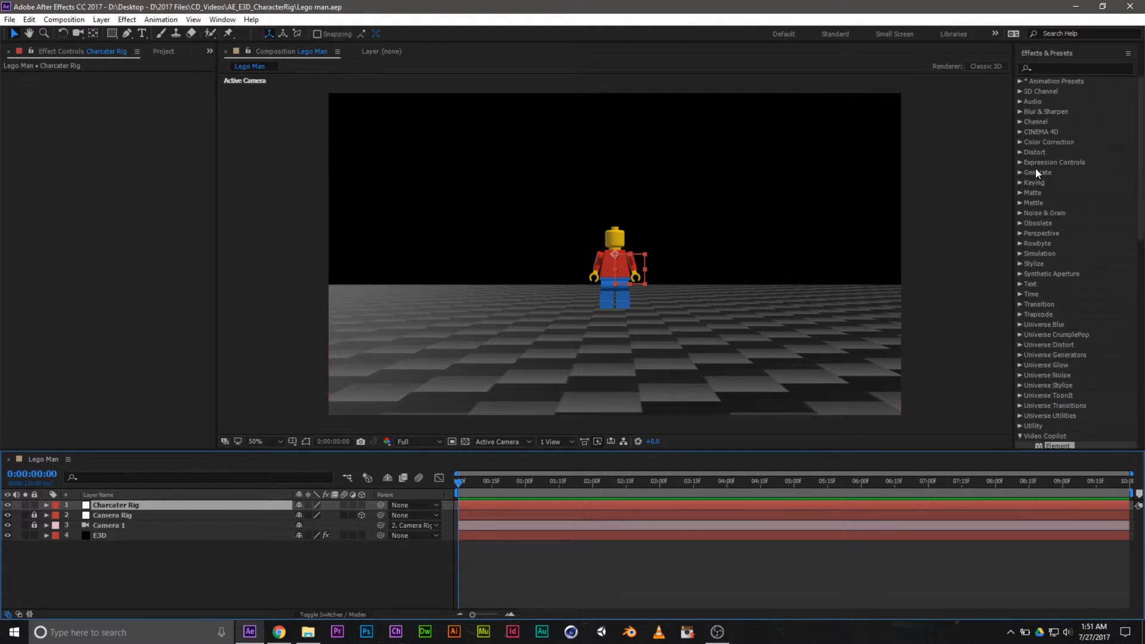
double_click(1037, 163)
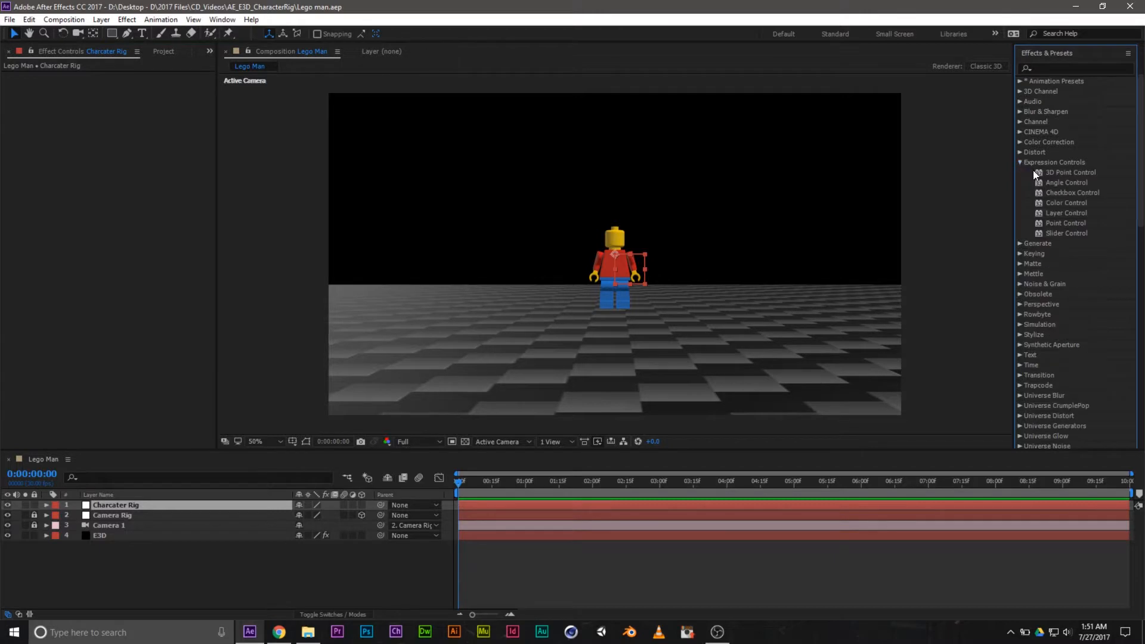
left_click(1062, 233)
left_click_drag(1061, 233, 94, 188)
left_click_drag(1056, 234, 83, 156)
left_click_drag(1050, 238, 131, 190)
left_click_drag(1069, 238, 133, 209)
left_click_drag(1068, 234, 123, 248)
left_click_drag(1068, 233, 119, 227)
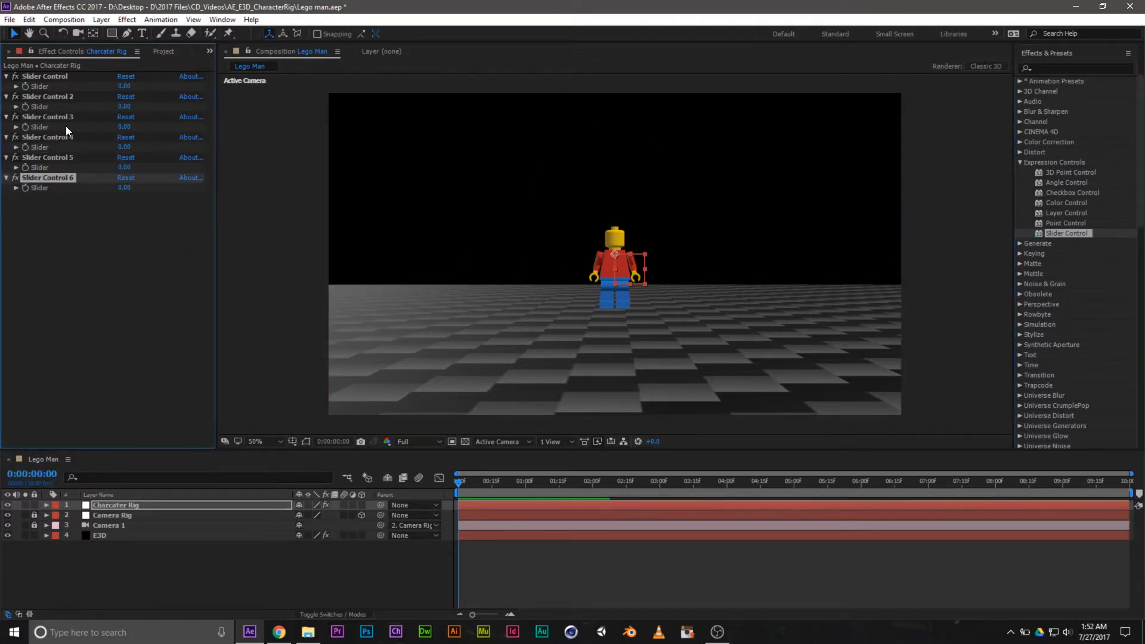
left_click_drag(1053, 236, 142, 274)
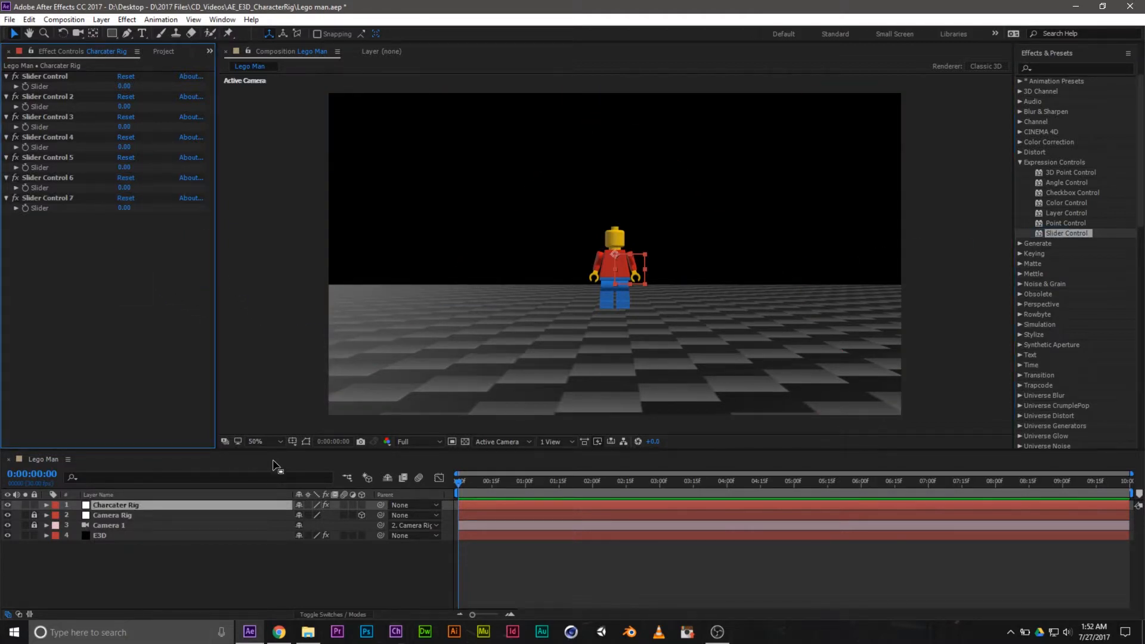
Step: Enlarge the timeline, expand the Charcater Rig layer's effects and rename the first Slider Control to "Head"
left_click_drag(280, 452, 299, 237)
left_click(46, 290)
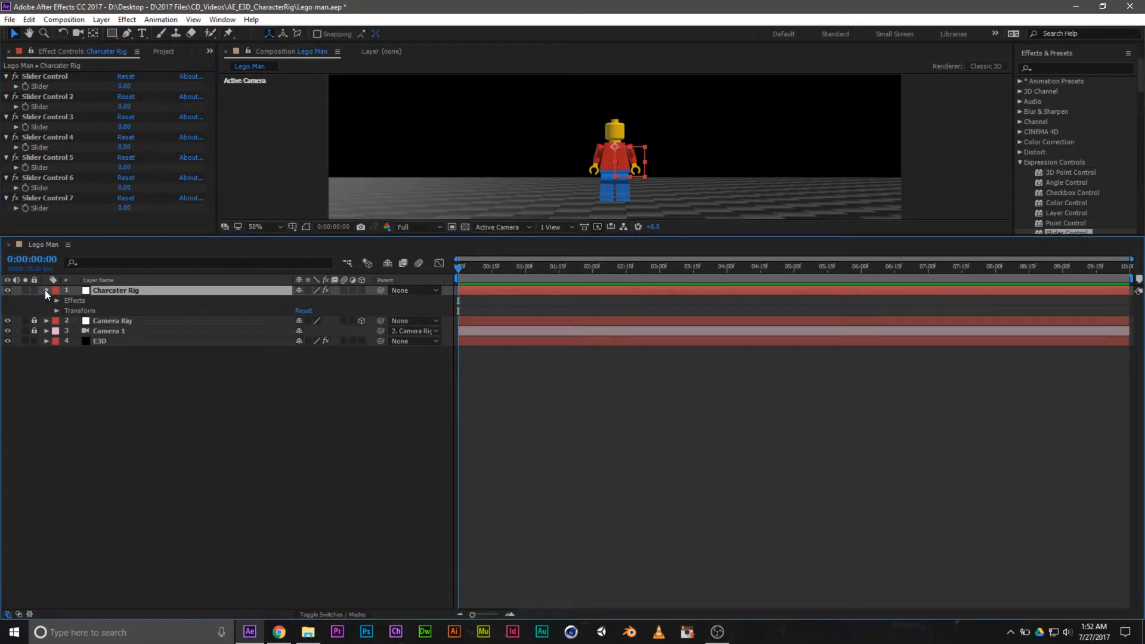
left_click(58, 301)
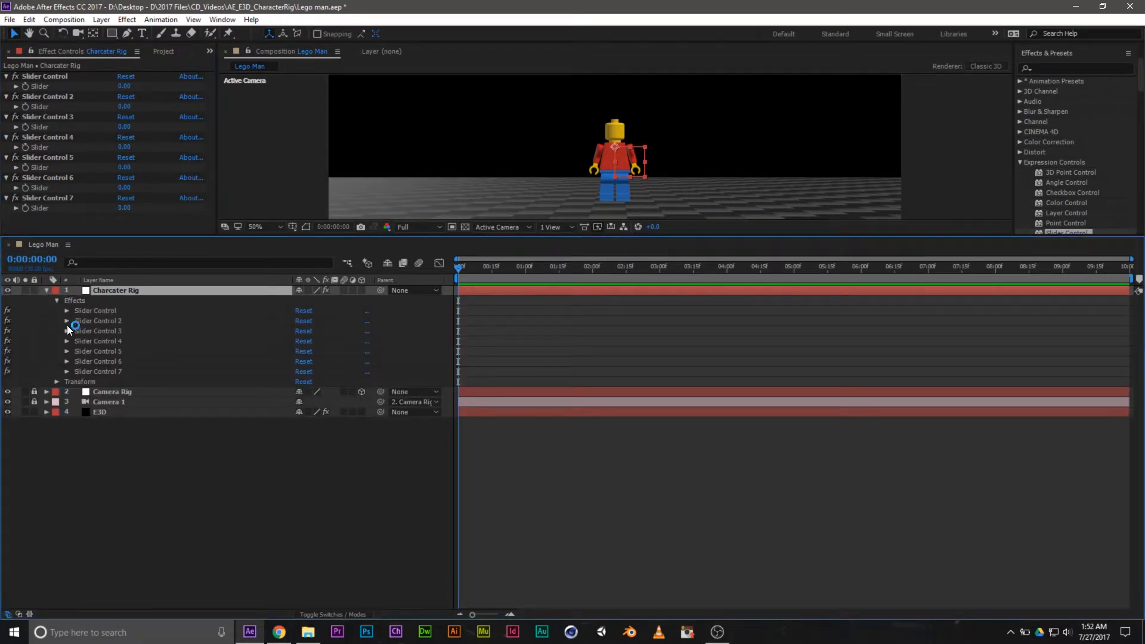
left_click(67, 311)
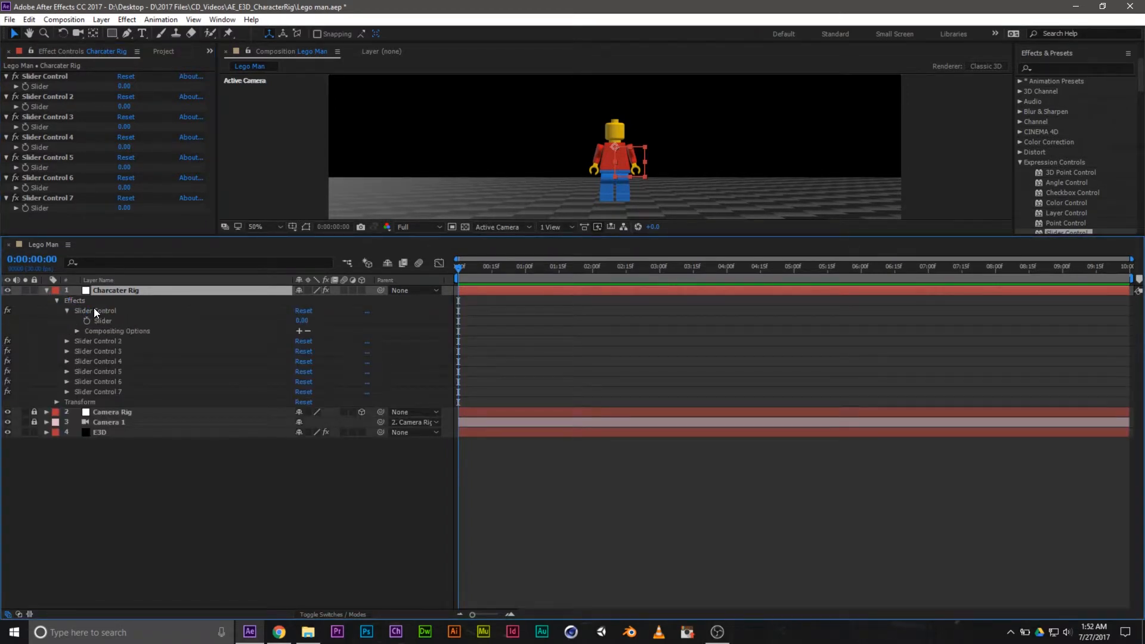
left_click(95, 311)
key("Return")
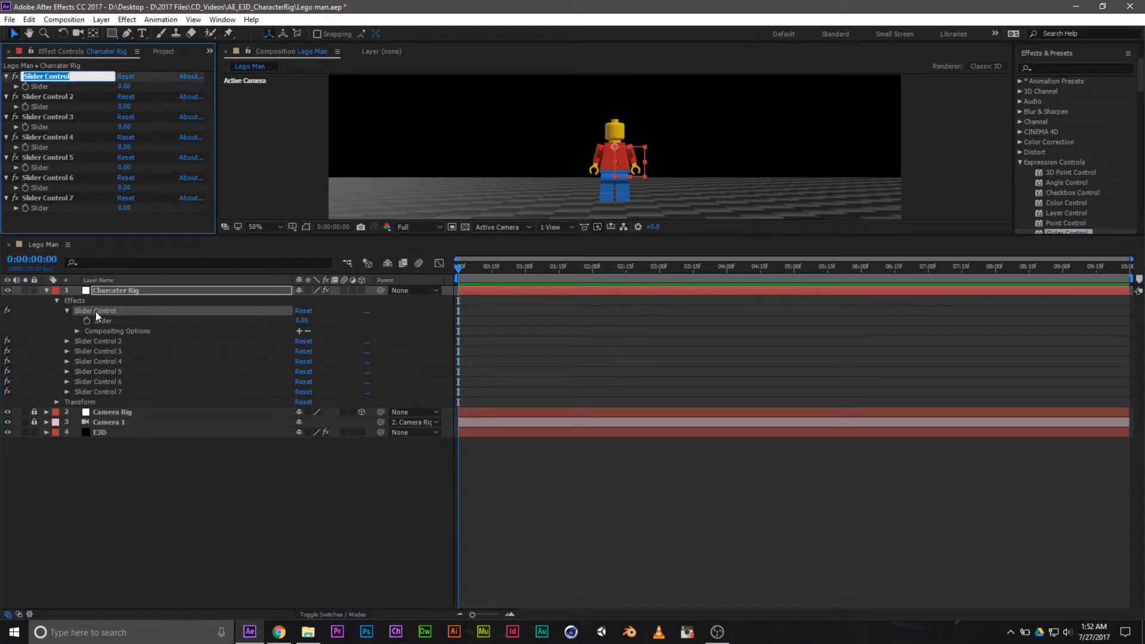
type("Head")
key("Return")
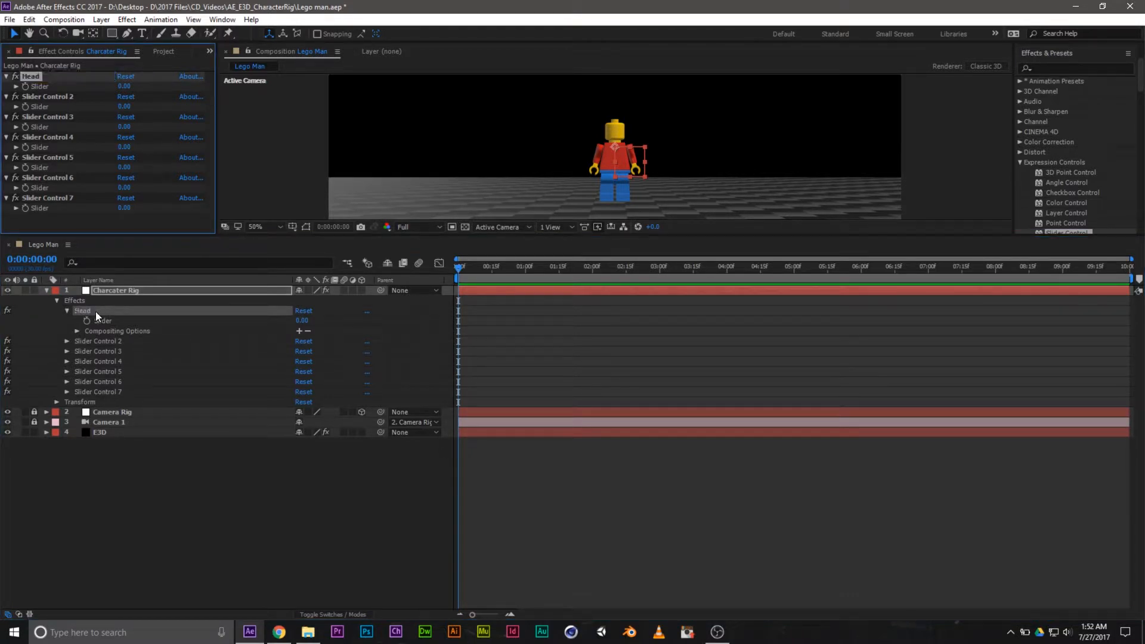
Step: Rename Slider Control 2 on the Charcater Rig layer to "Body"
left_click(70, 342)
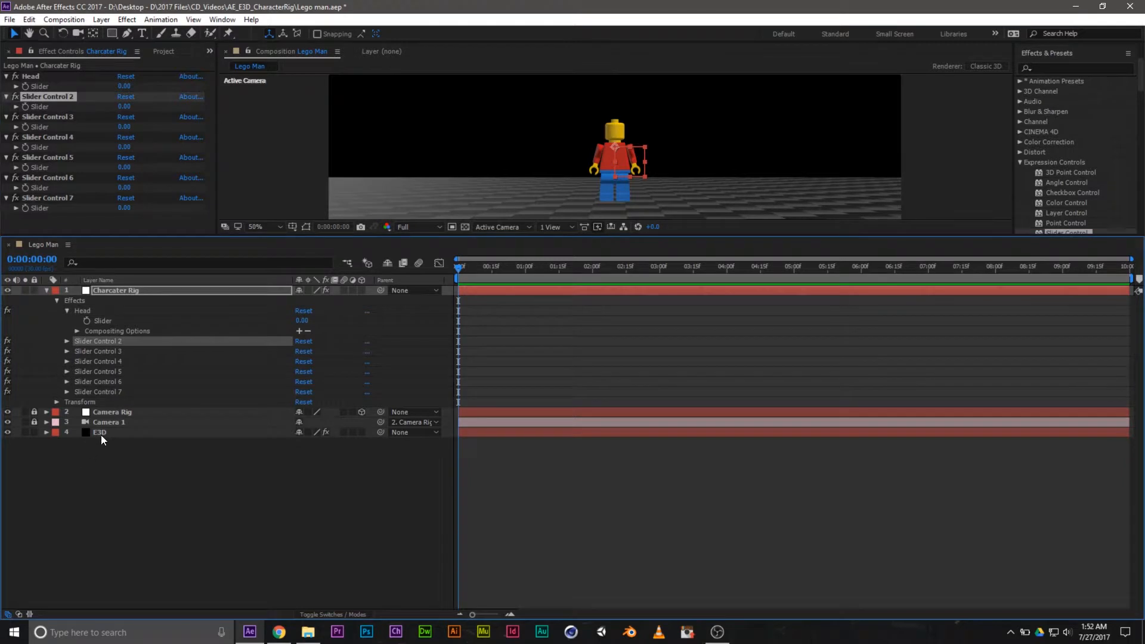
left_click(100, 435)
left_click(88, 341)
key("Return")
type("Body")
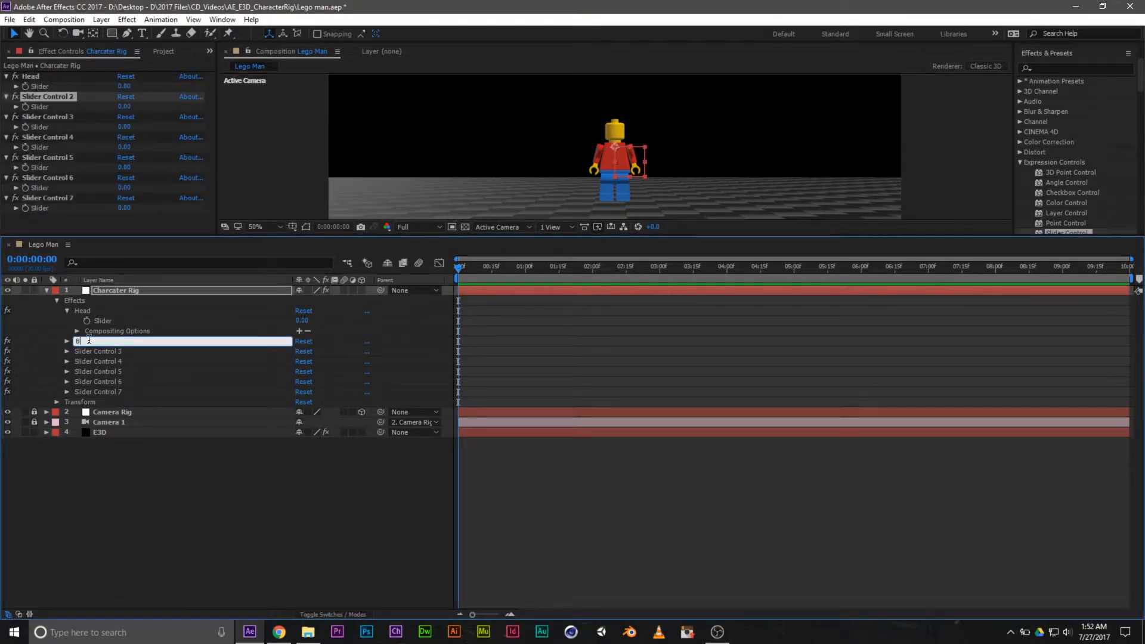
key("Return")
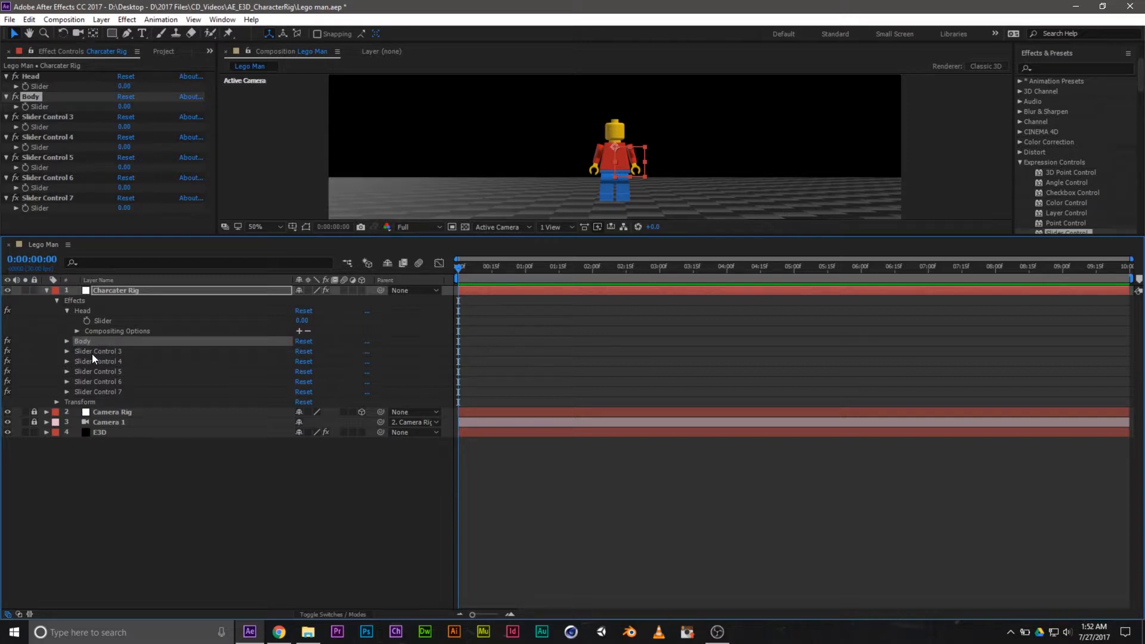
Step: Rename Slider Control 3 to "Arm left" and Slider Control 4 to "Arm right"
left_click(91, 352)
key("Return")
type("Arm")
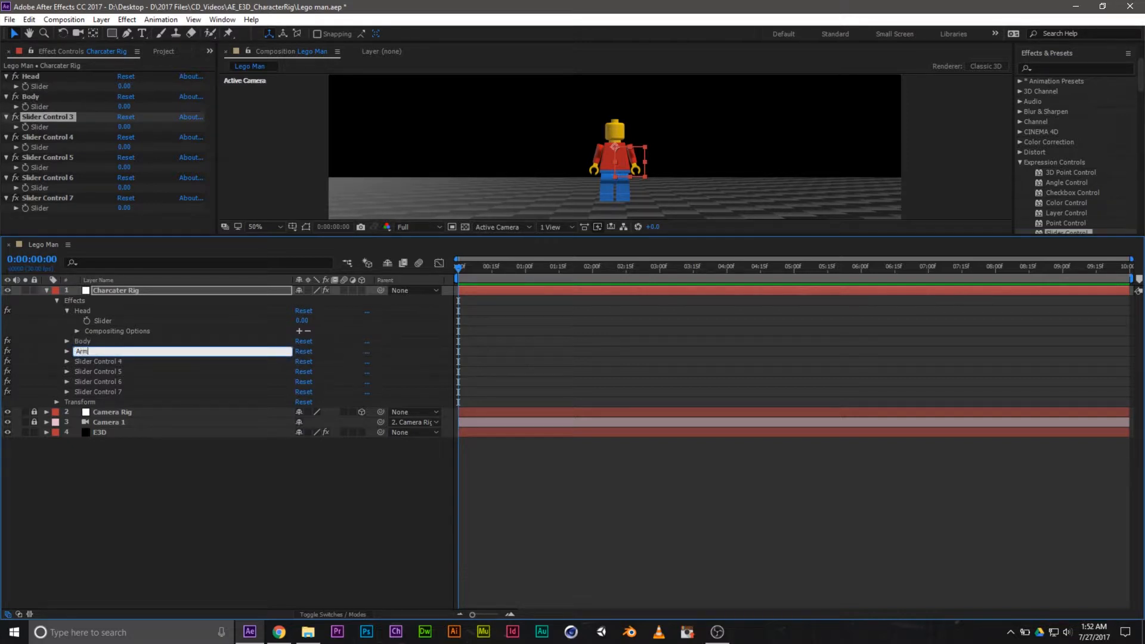
type(" left")
key("Return")
left_click(98, 363)
key("Return")
type("Arm right")
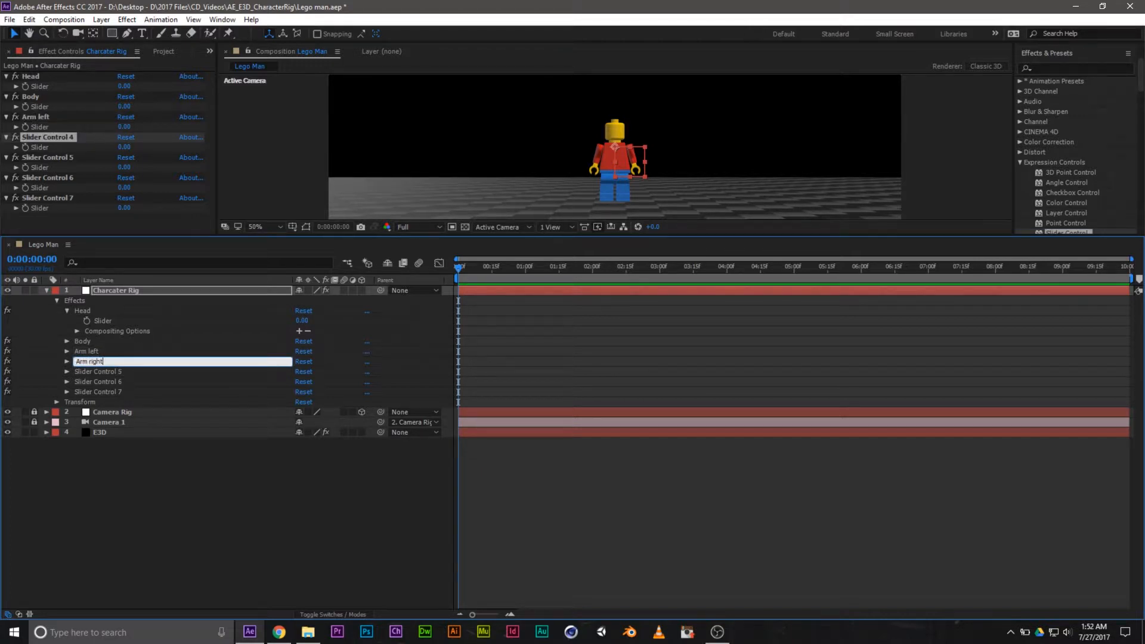
key("Return")
Step: Rename Slider Control 5 to "left leg" and Slider Control 6 to "right leg" on the Charcater Rig layer
left_click(99, 372)
key("Return")
type("Le")
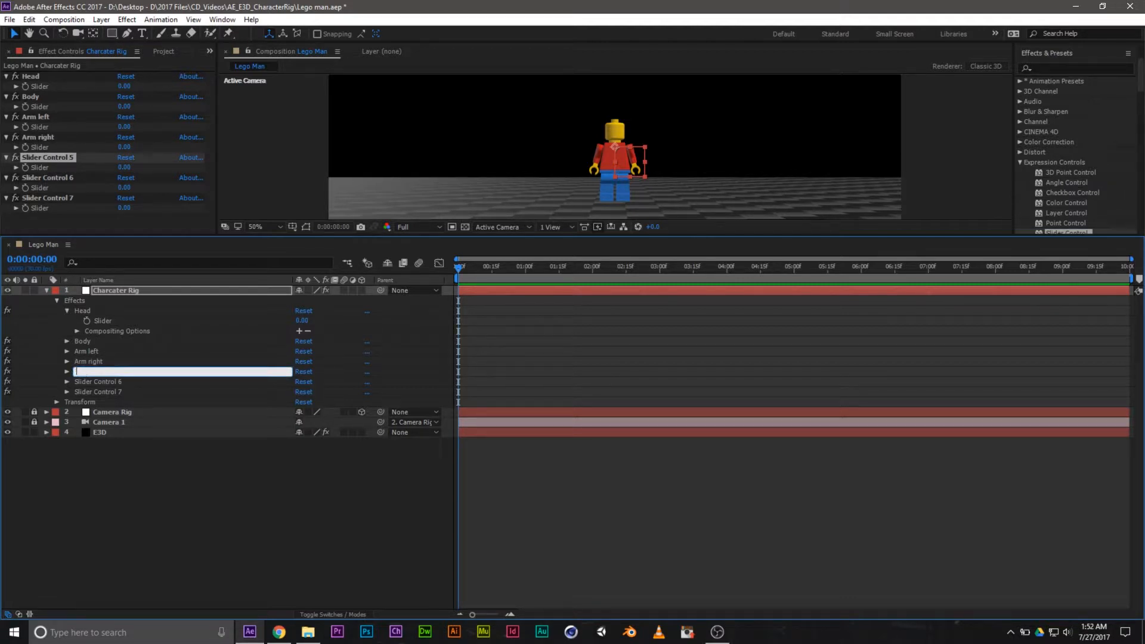
type("eft leg")
key("Return")
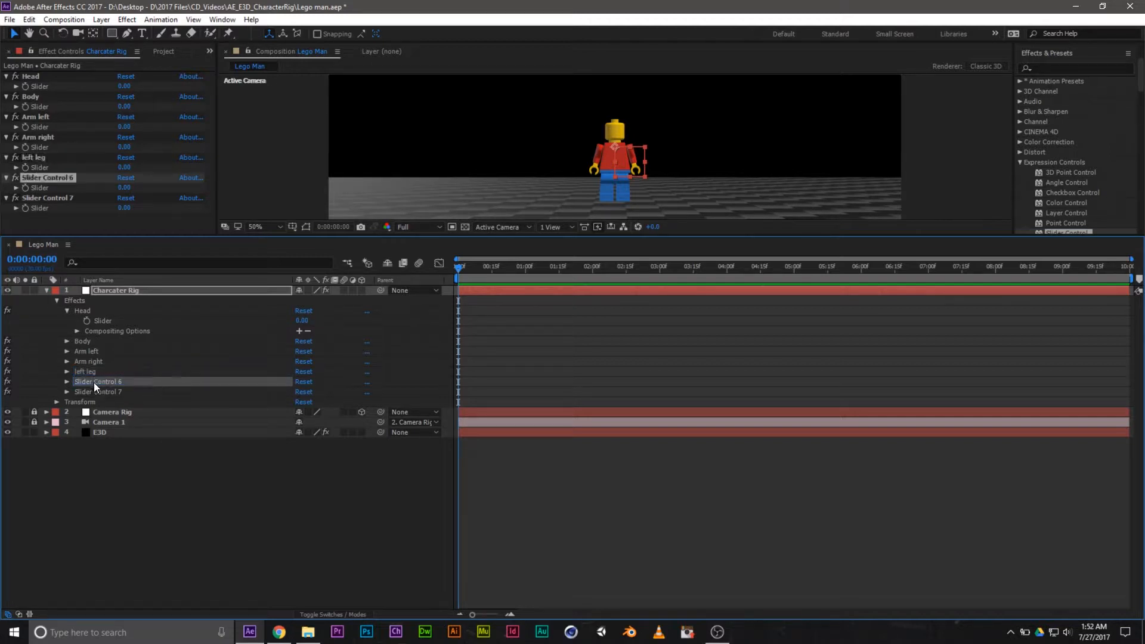
key("Return")
type("right leg")
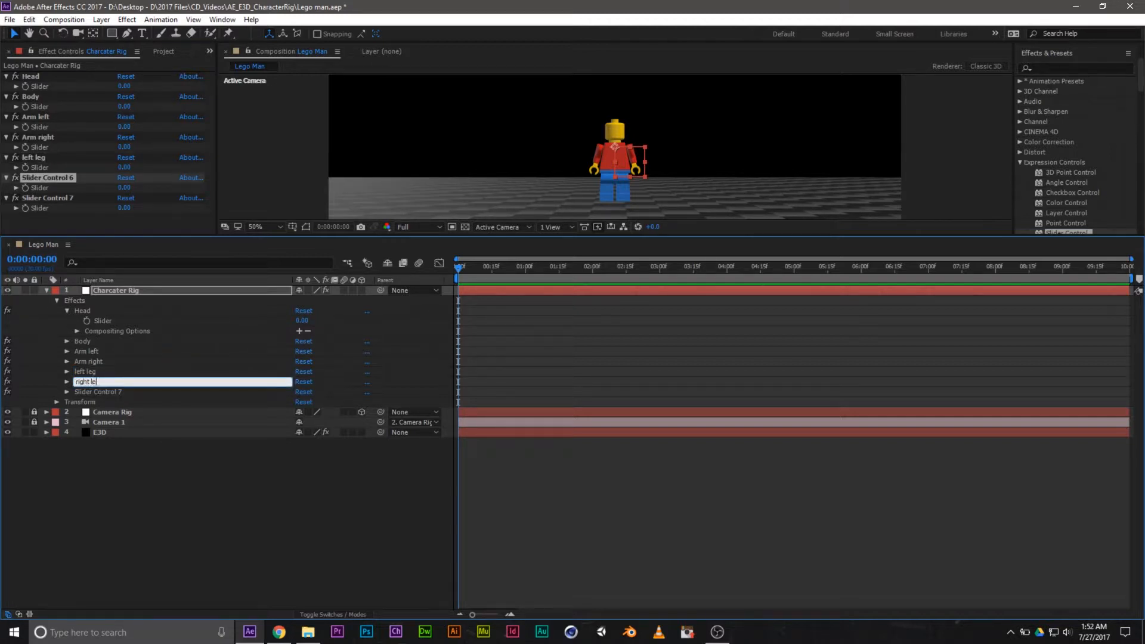
key("Return")
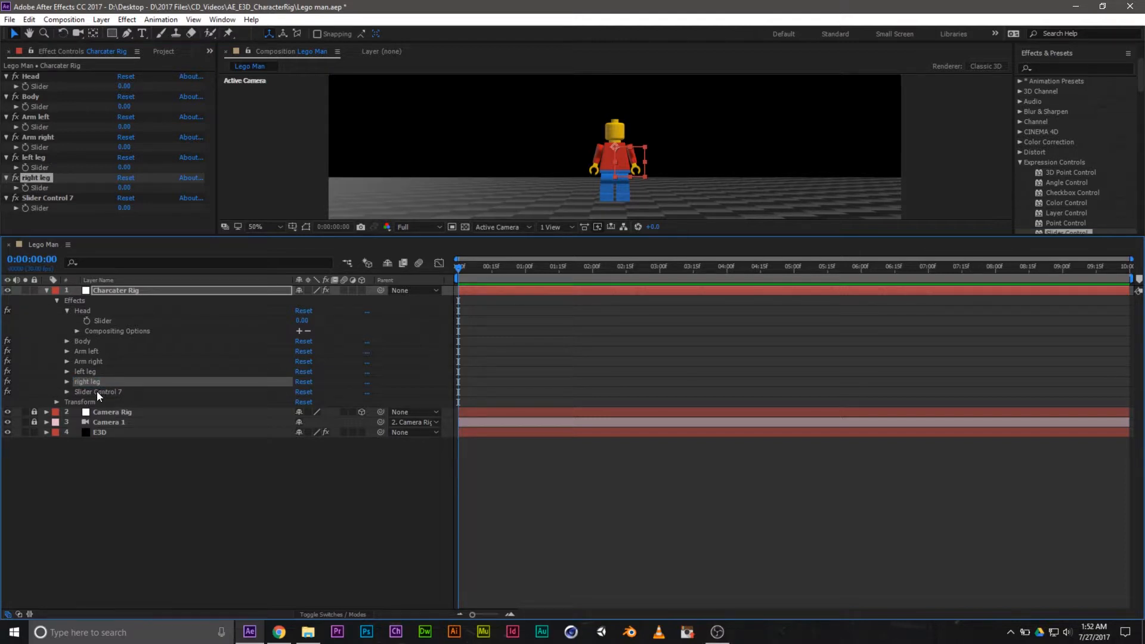
Step: Rename Slider Control 7 on the Charcater Rig layer to "All"
left_click(96, 394)
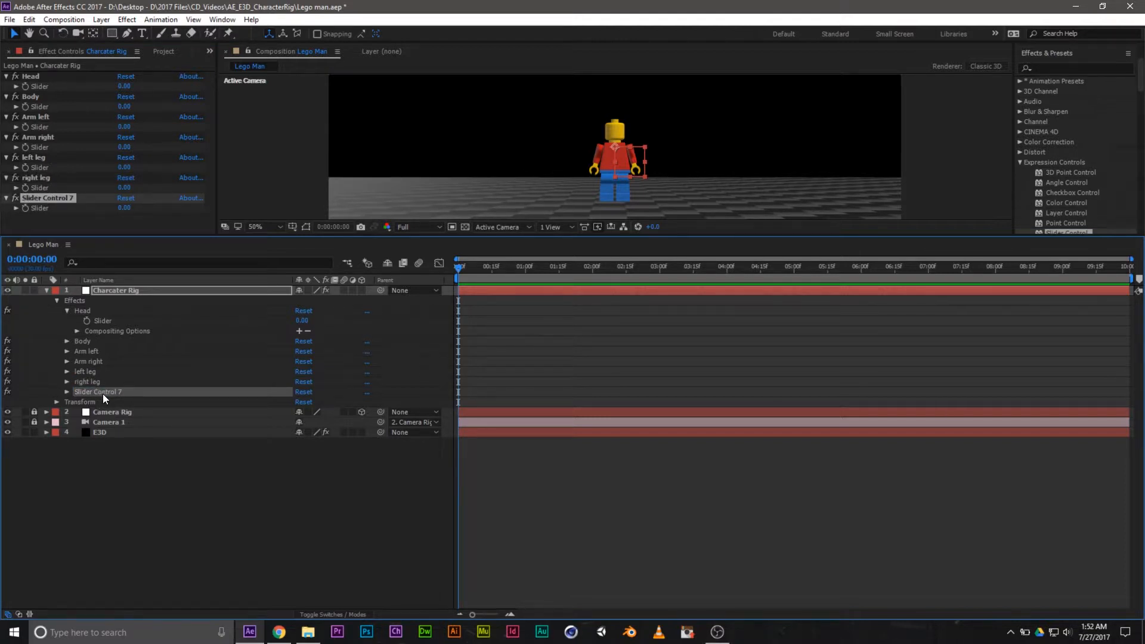
key("Return")
type("All")
key("Return")
Step: Expand the E3D layer's Element effect down to the Channel 1 Rotation values in Group 1's Aux Channels
left_click(115, 434)
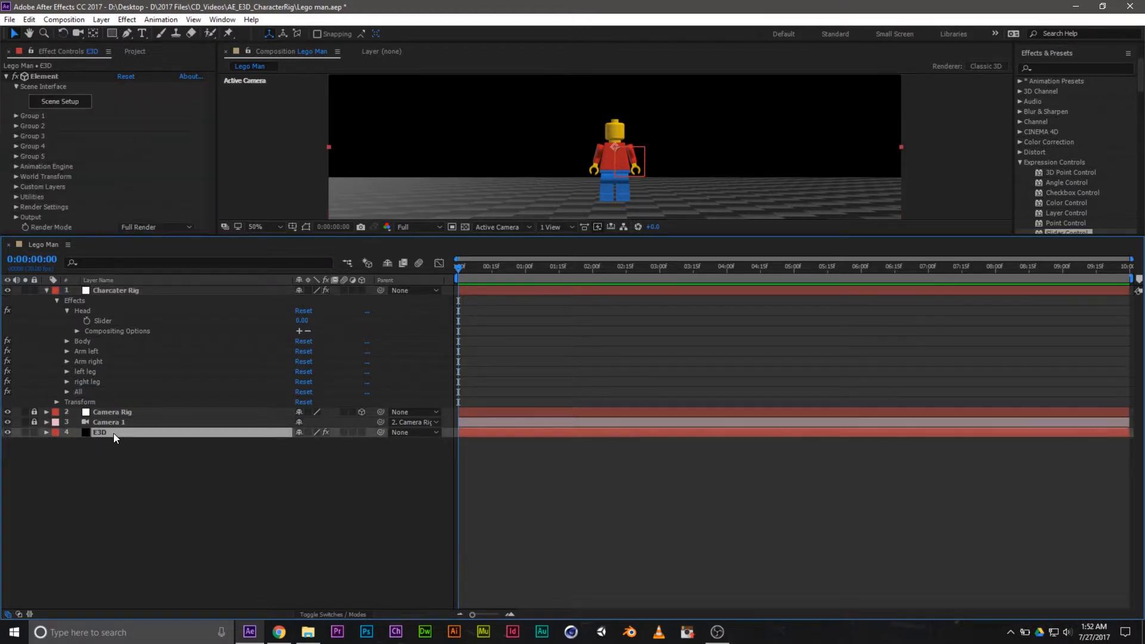
left_click(46, 433)
left_click(66, 454)
left_click(77, 474)
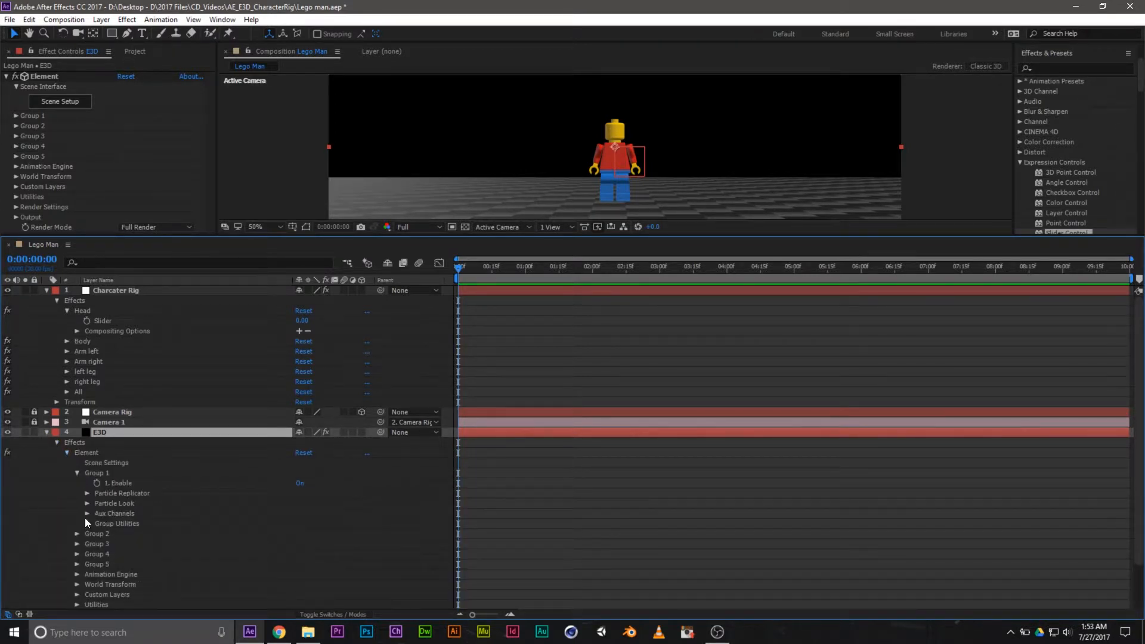
left_click(85, 516)
left_click(98, 511)
scroll(172, 526, "down", 1)
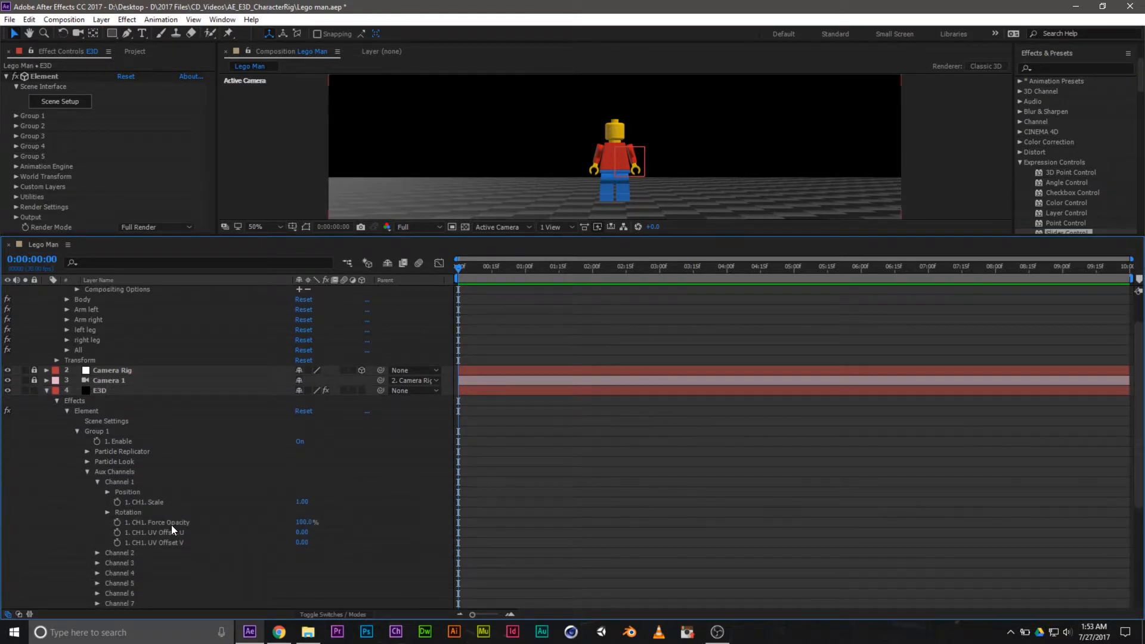
left_click(107, 513)
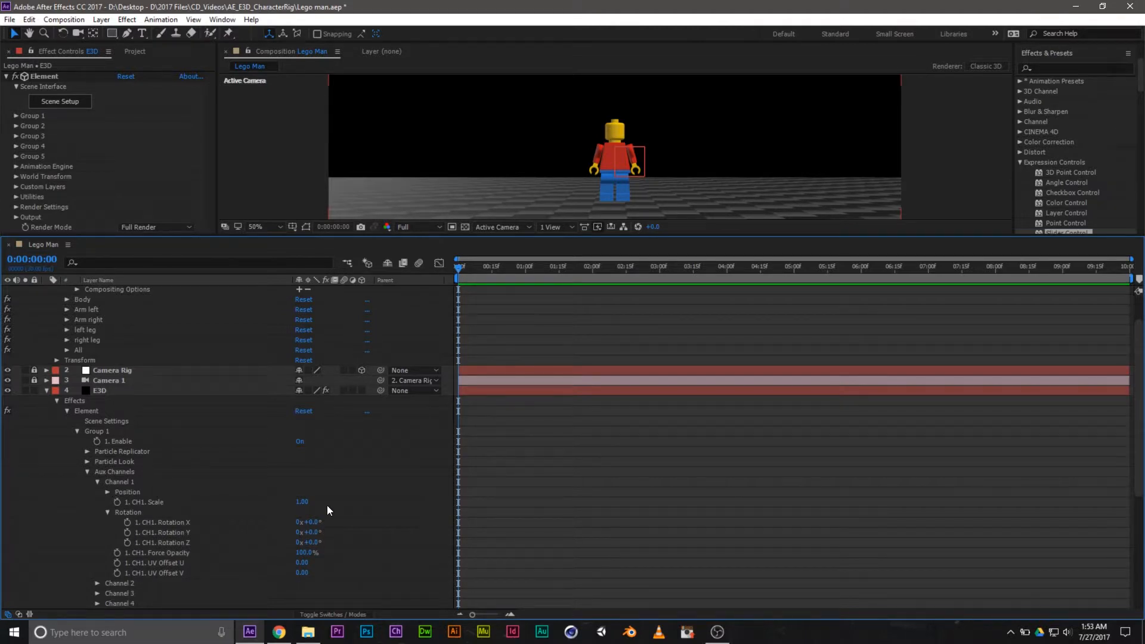
Step: Try out the rotation of Group 1's Channel 1 and reset its Rotation Y to 0°
left_click_drag(314, 528, 347, 533)
key("ctrl+z")
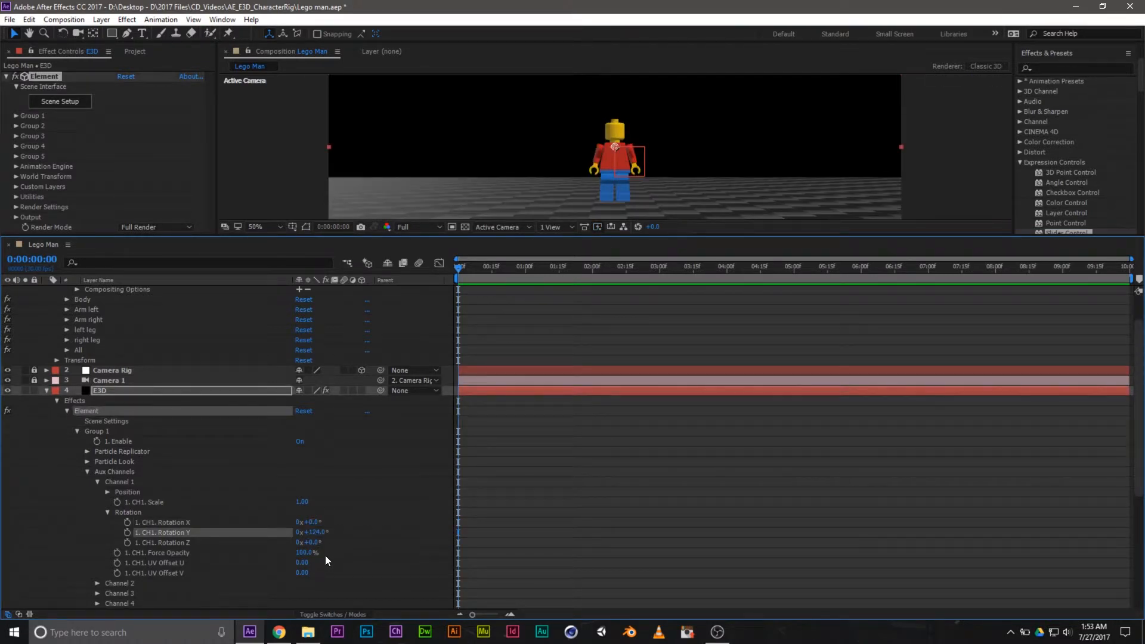
left_click(315, 532)
type("0")
key("Return")
Step: Add an expression to Channel 1's Rotation Y that links it to the Head slider on the Charcater Rig layer
scroll(188, 378, "up", 2)
scroll(188, 378, "down", 2)
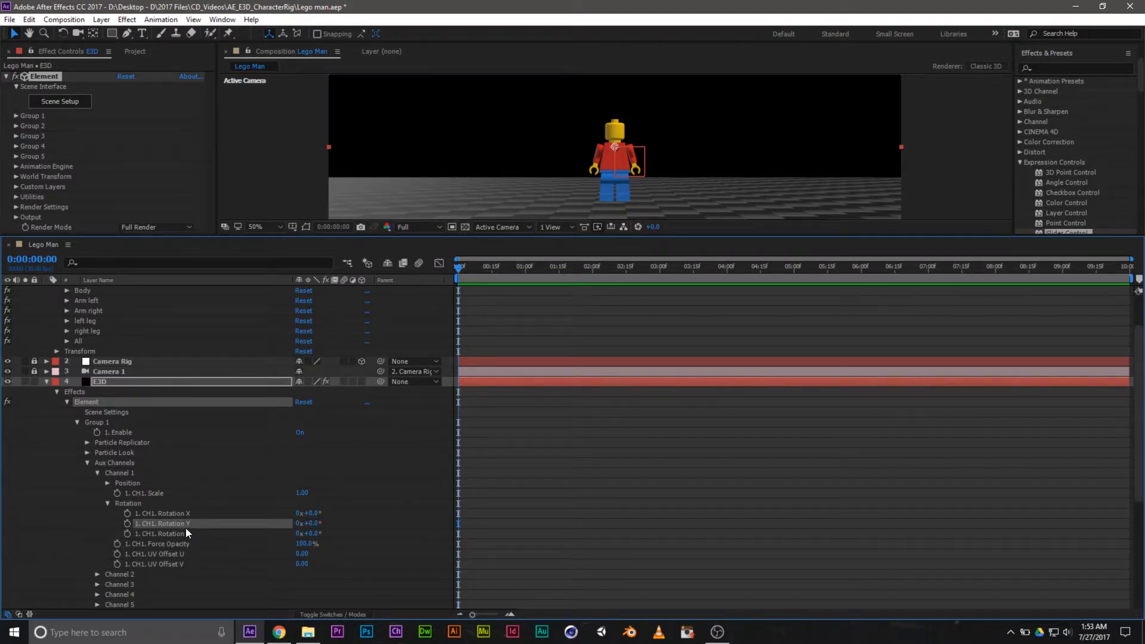
left_click(127, 524, "alt")
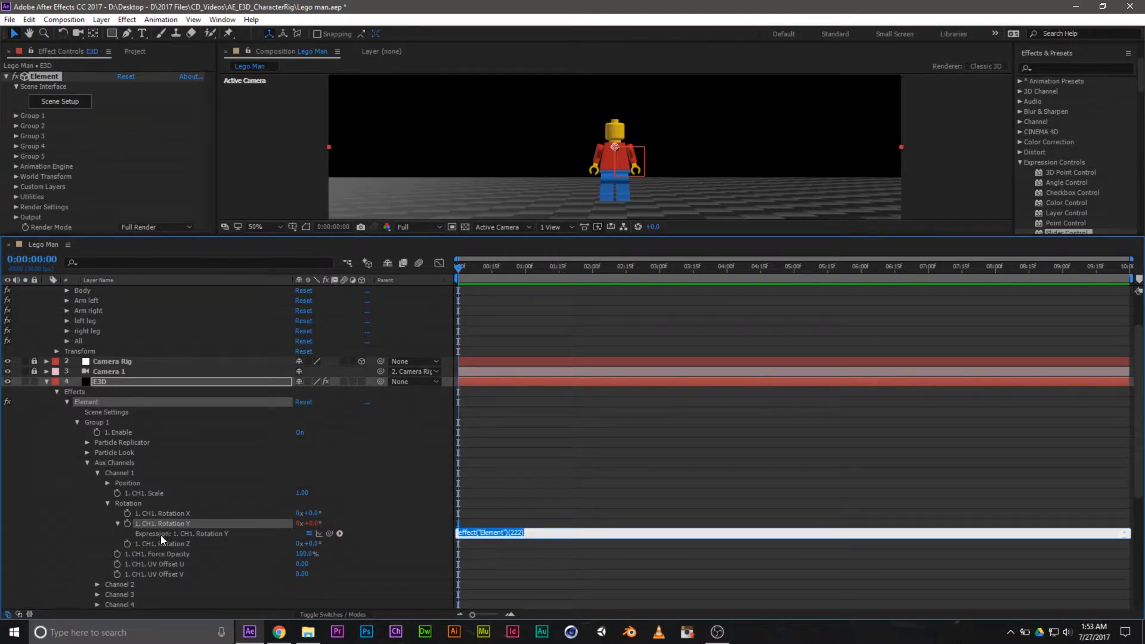
scroll(147, 385, "up", 5)
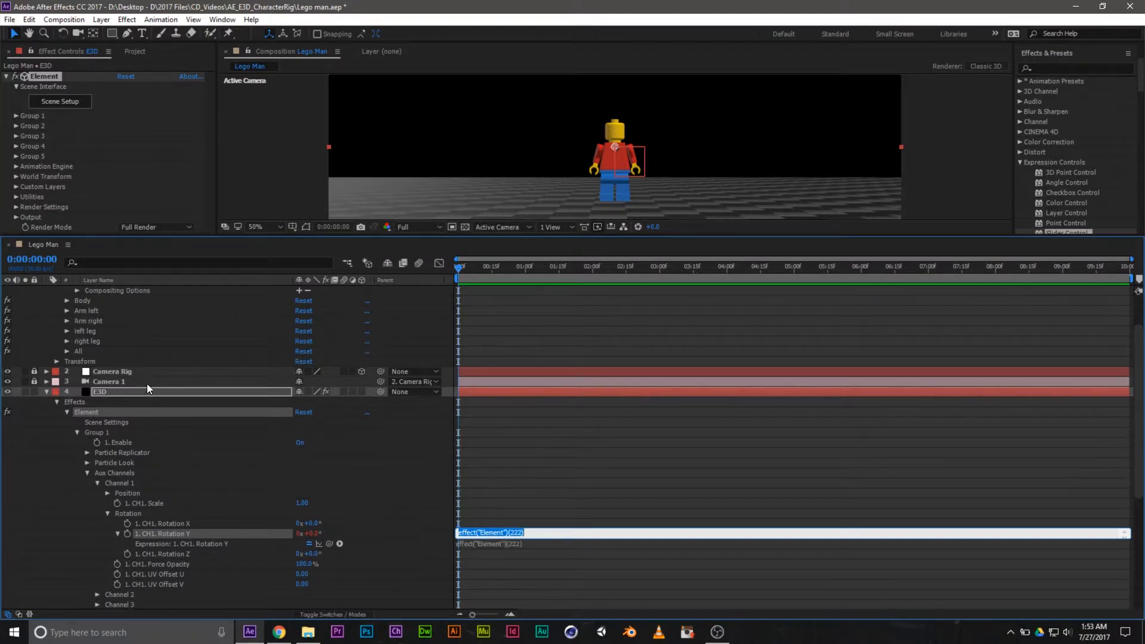
scroll(107, 349, "down", 1)
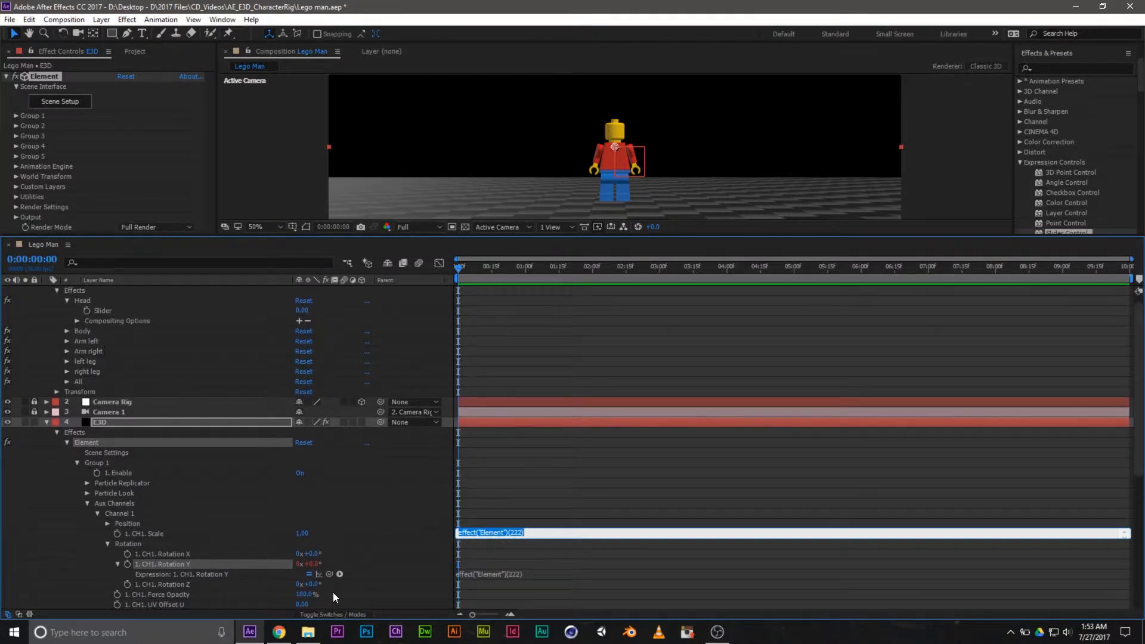
left_click_drag(329, 574, 106, 312)
scroll(128, 341, "up", 1)
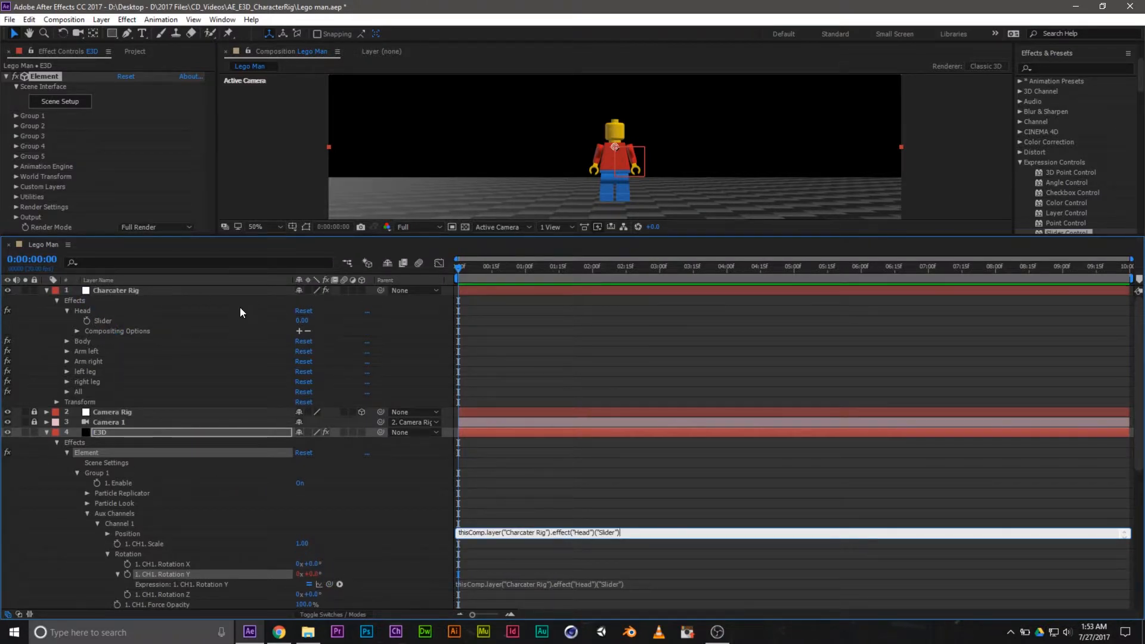
left_click(960, 190)
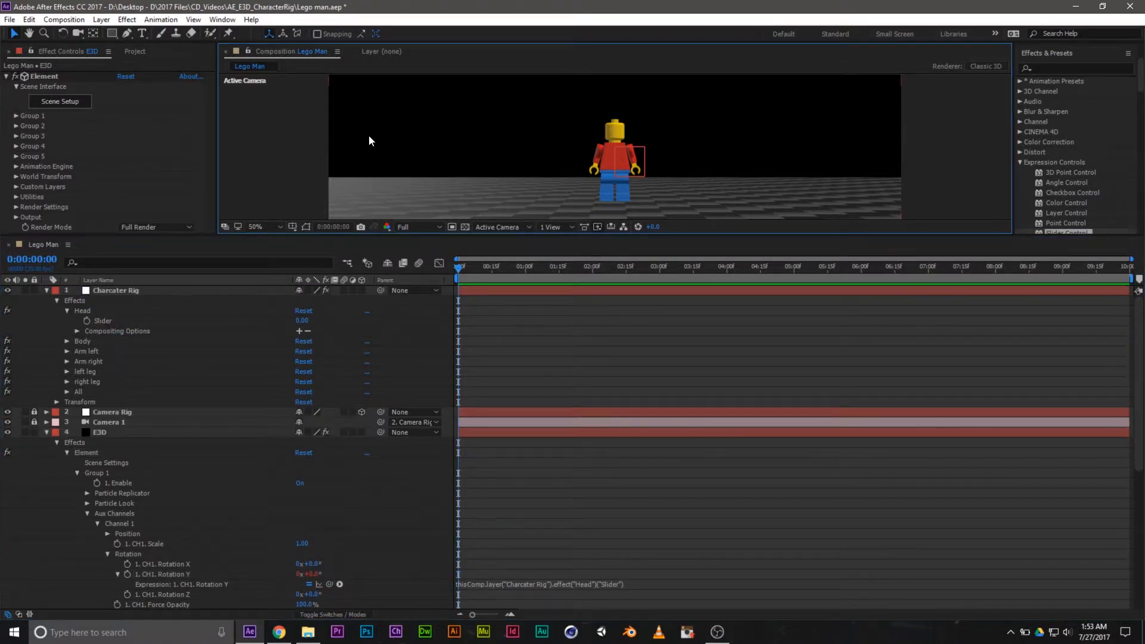
Step: Collapse Channel 1, expand Channel 2's Rotation values and try out its Rotation X, undoing the test change
scroll(214, 437, "down", 5)
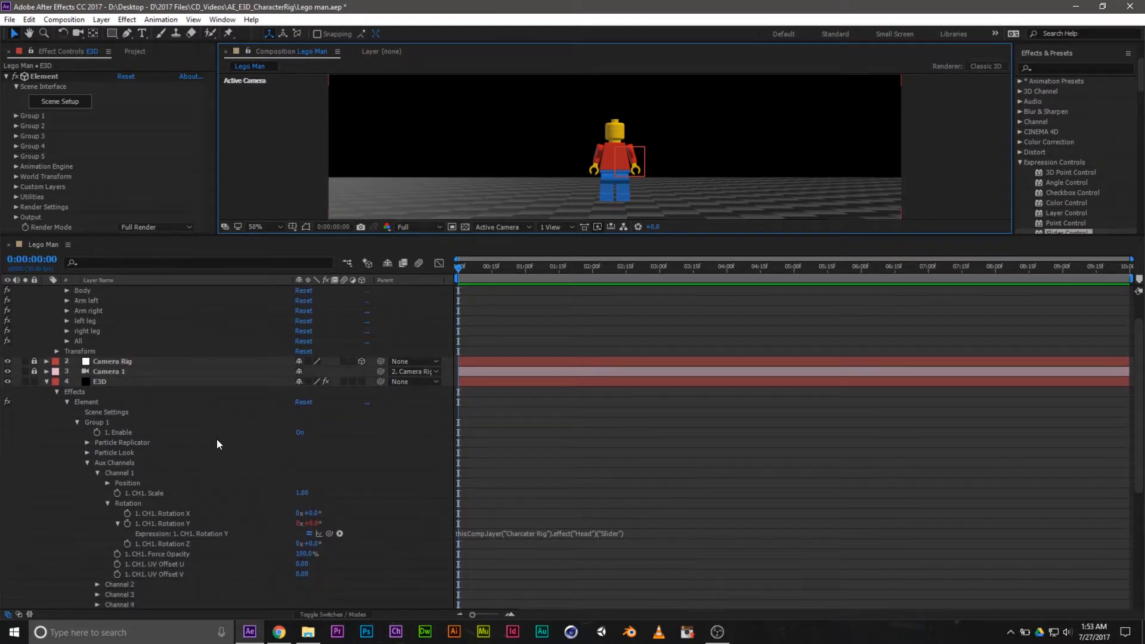
left_click(97, 534)
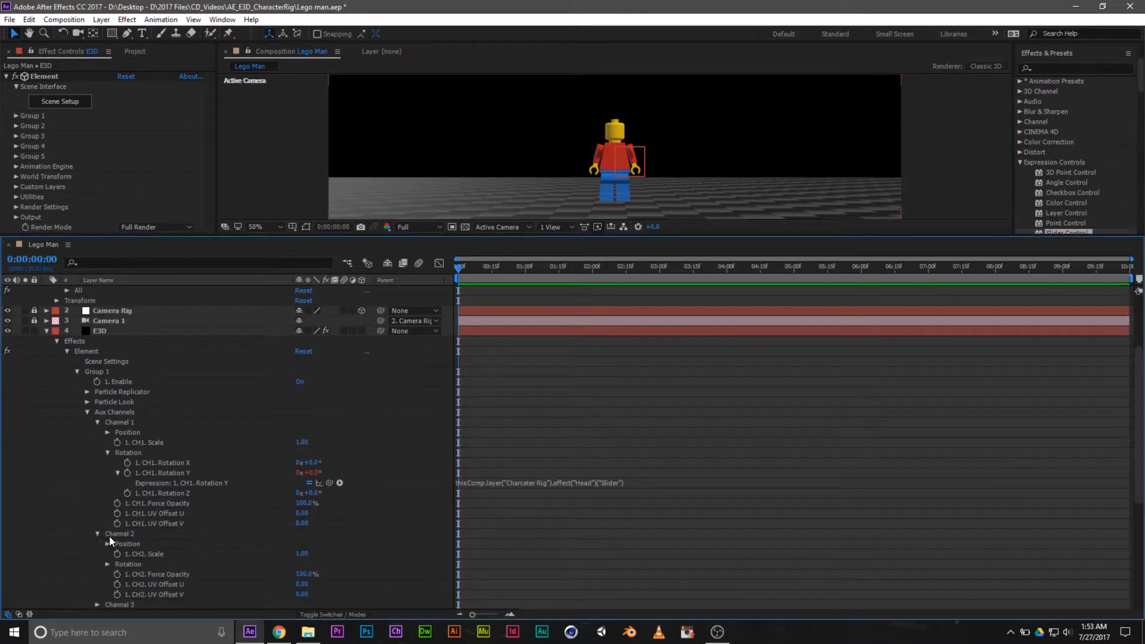
scroll(115, 482, "up", 1)
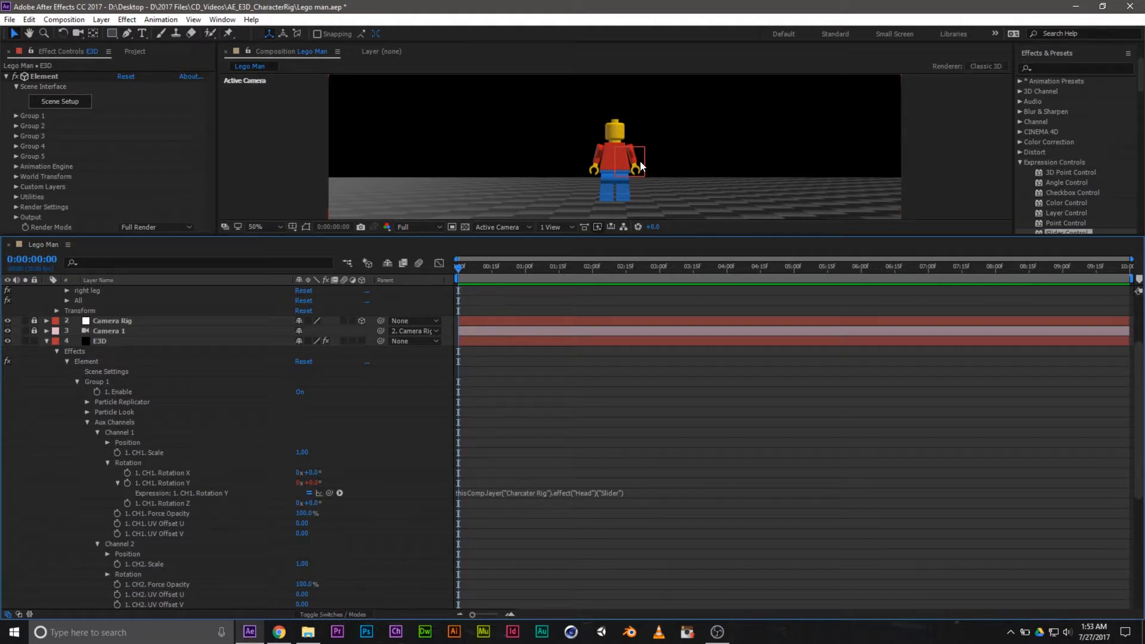
left_click(98, 434)
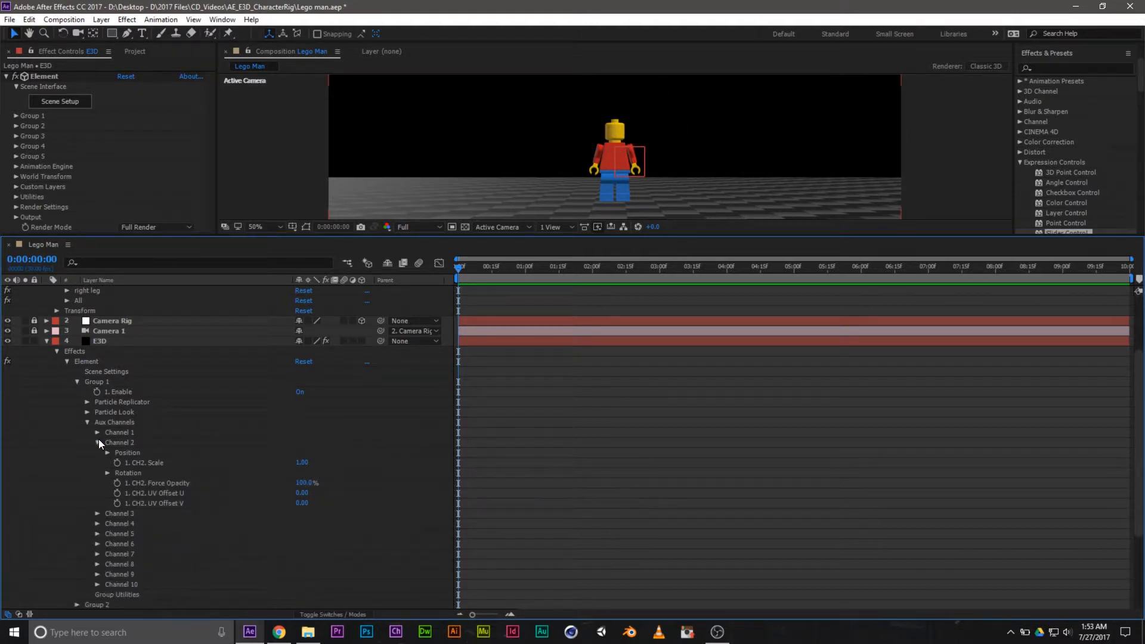
left_click(88, 422)
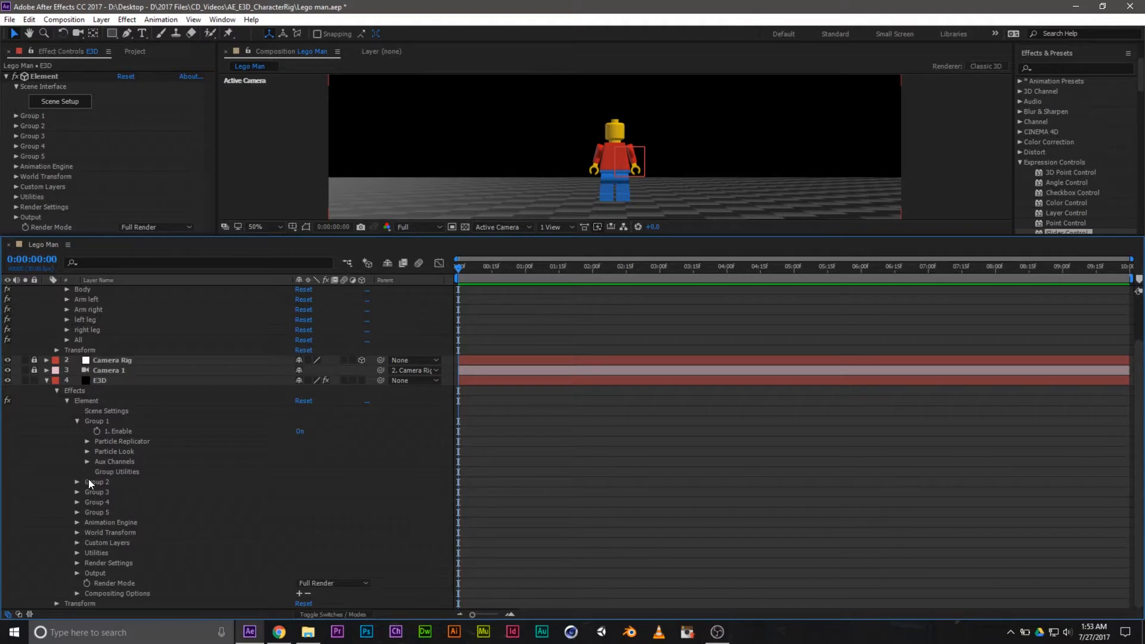
left_click(87, 461)
scroll(121, 466, "down", 2)
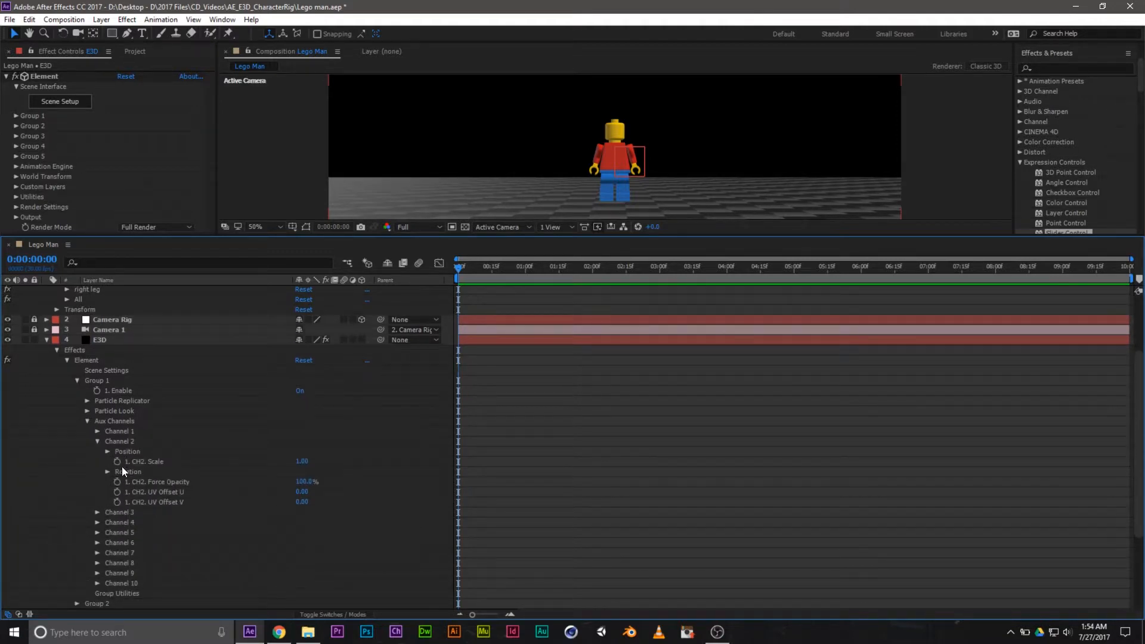
left_click(107, 472)
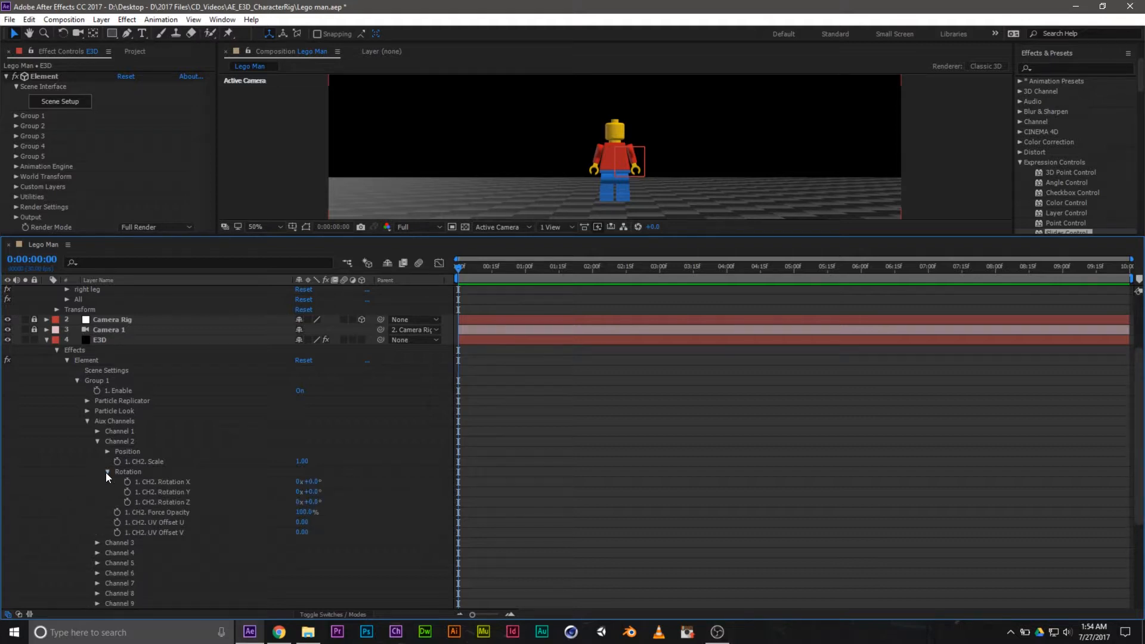
left_click_drag(310, 483, 343, 483)
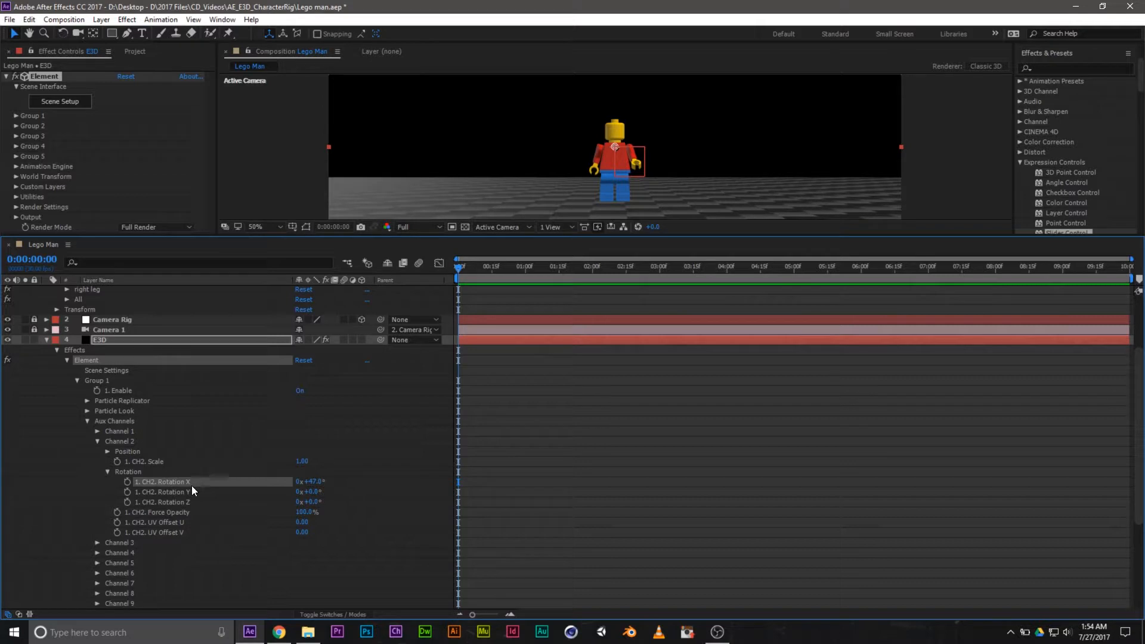
key("ctrl+z")
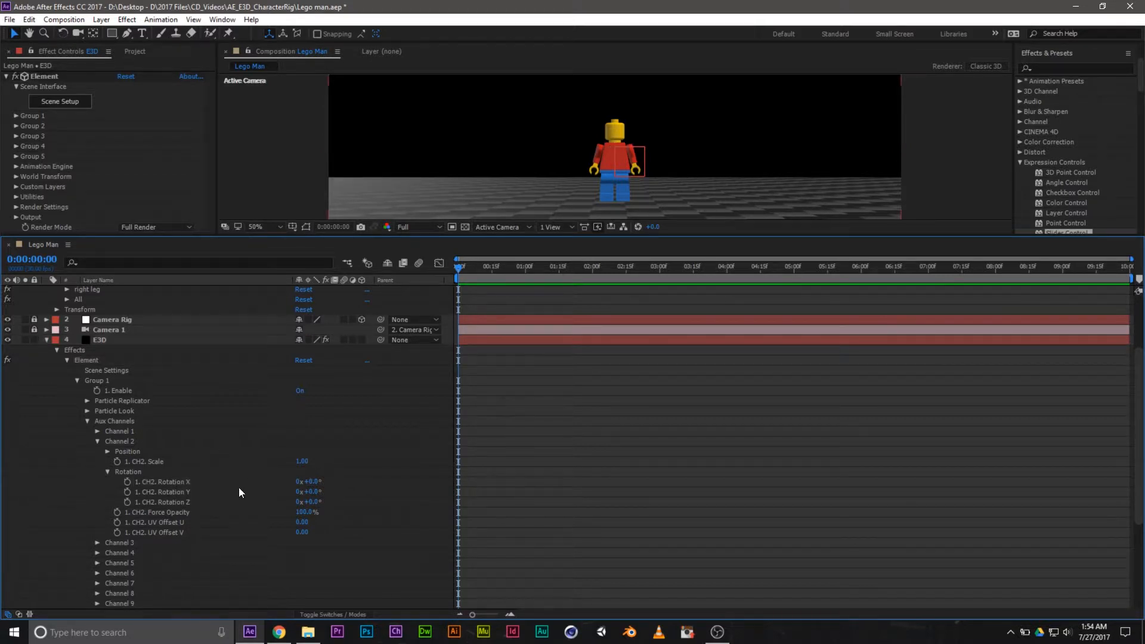
Step: Add an expression to Channel 2's Rotation X that links it to the Arm right slider on the Charcater Rig layer
left_click(128, 483, "alt")
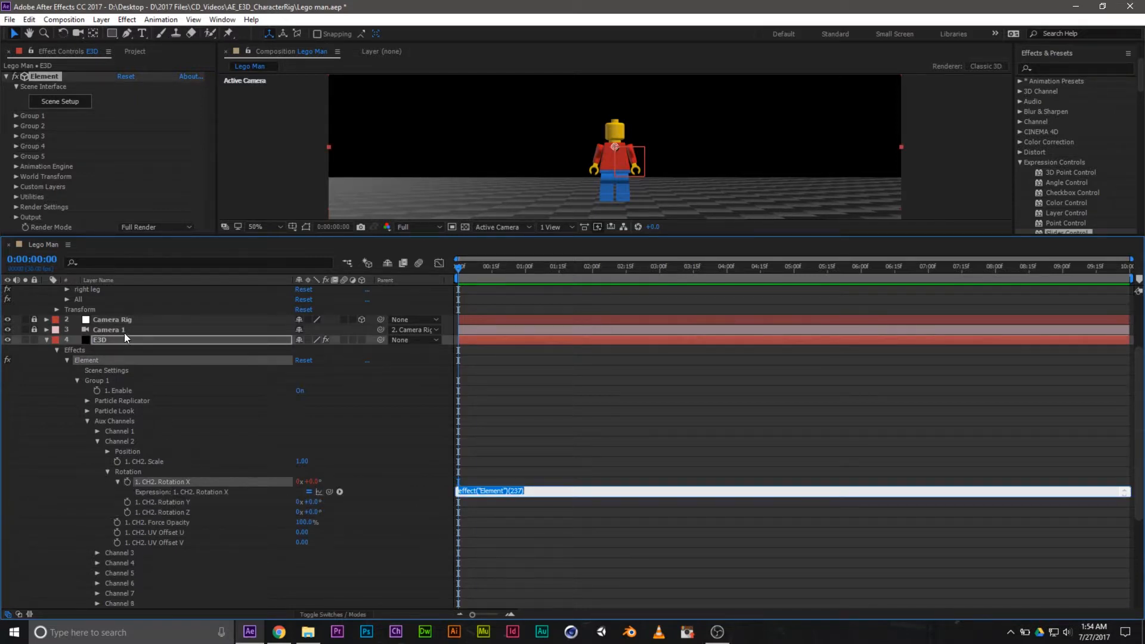
scroll(124, 334, "up", 5)
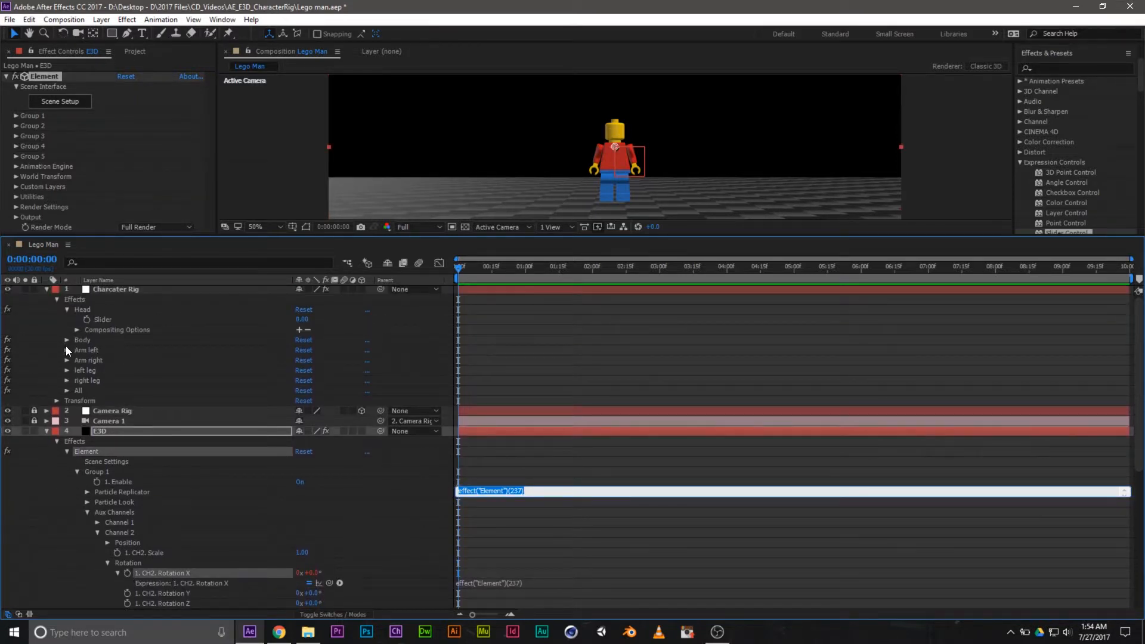
left_click(66, 360)
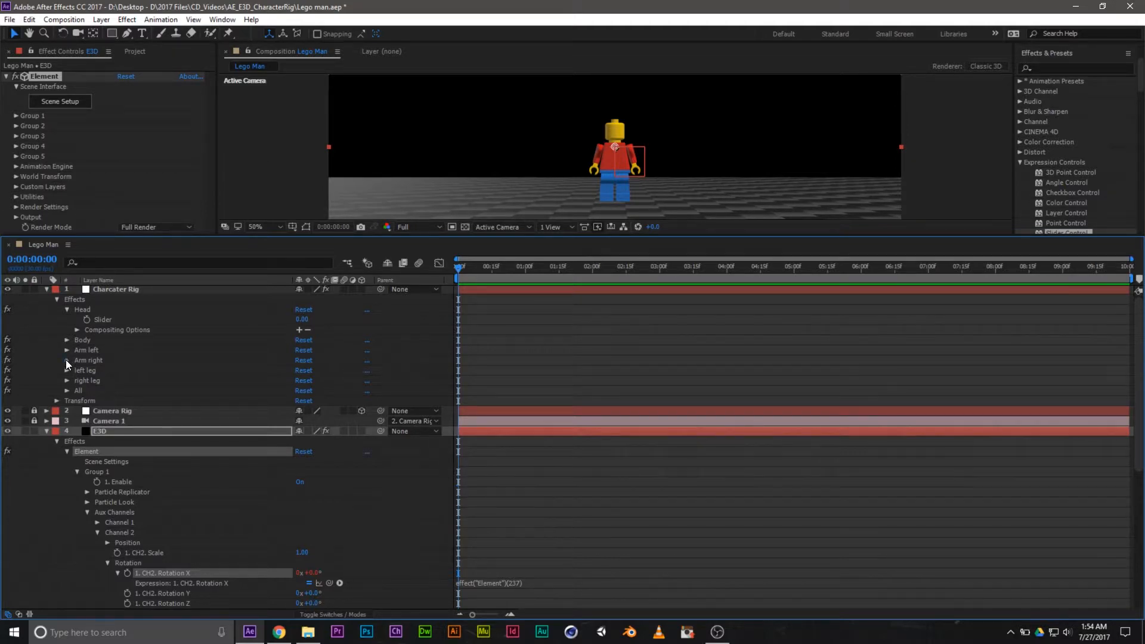
scroll(154, 361, "down", 2)
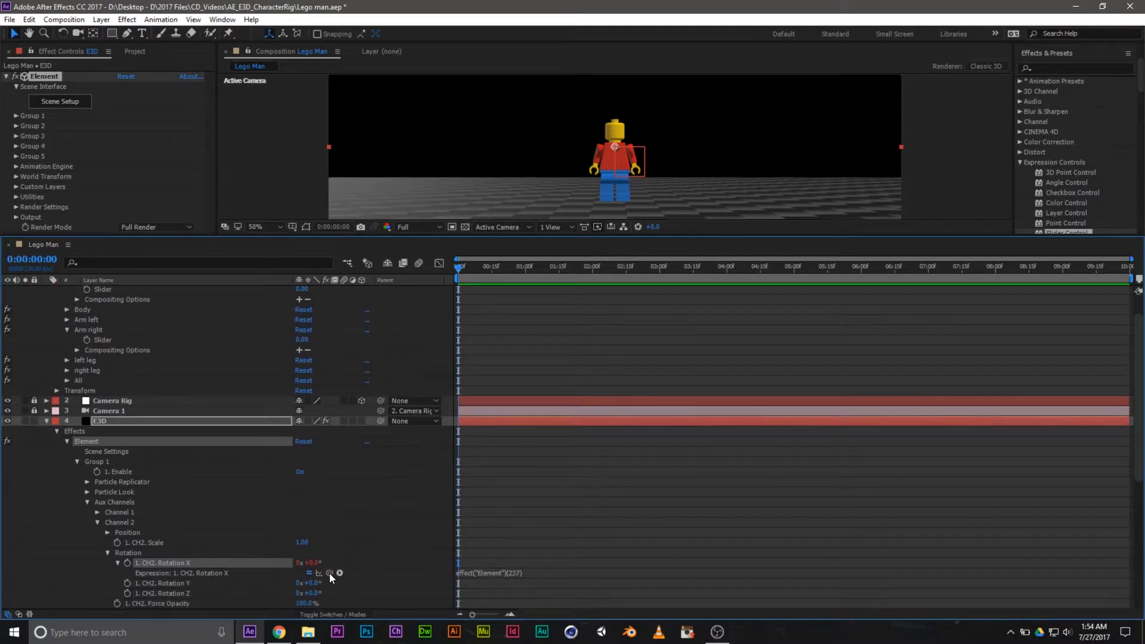
left_click_drag(329, 572, 112, 340)
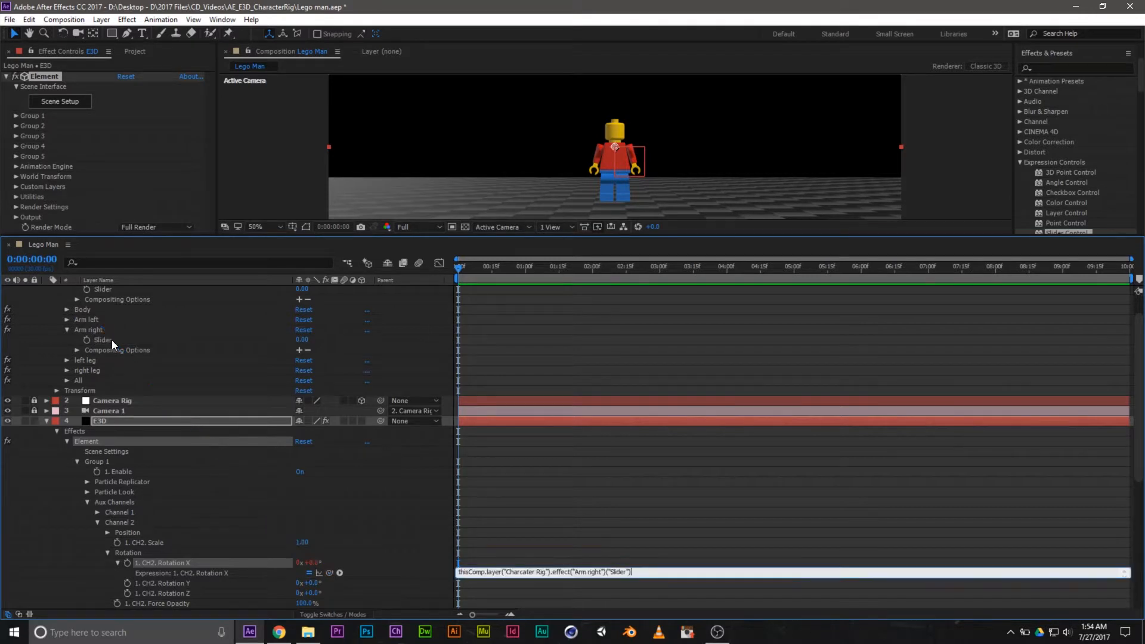
left_click(280, 179)
Step: Set the Charcater Rig layer's Arm right slider to about 67 and enlarge the composition view around the figure's arms
scroll(127, 324, "up", 2)
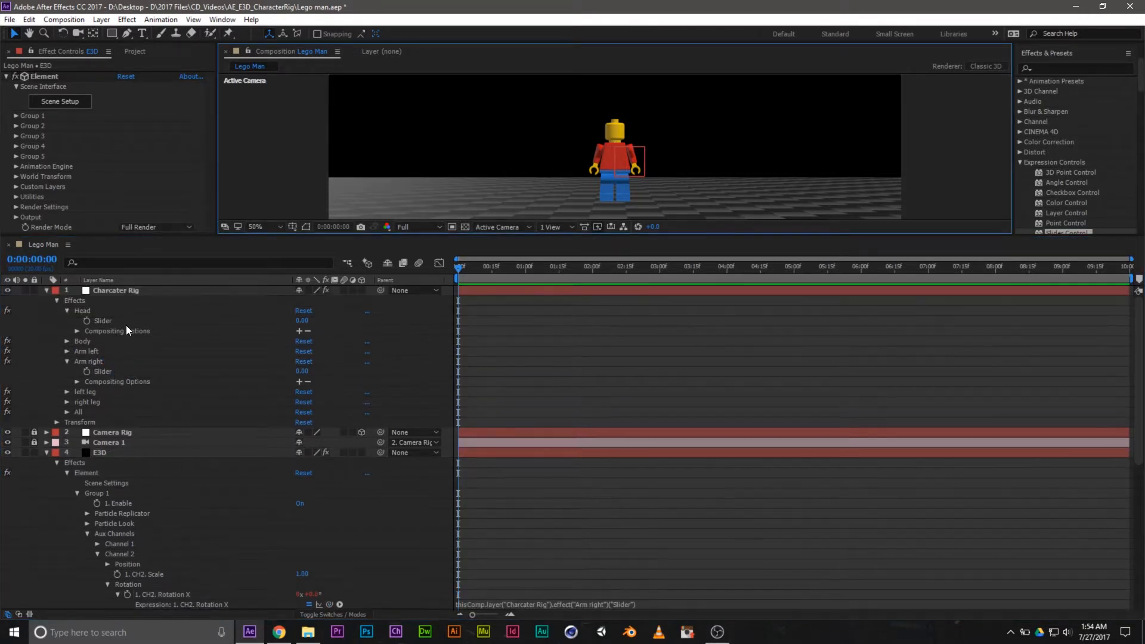
left_click(117, 291)
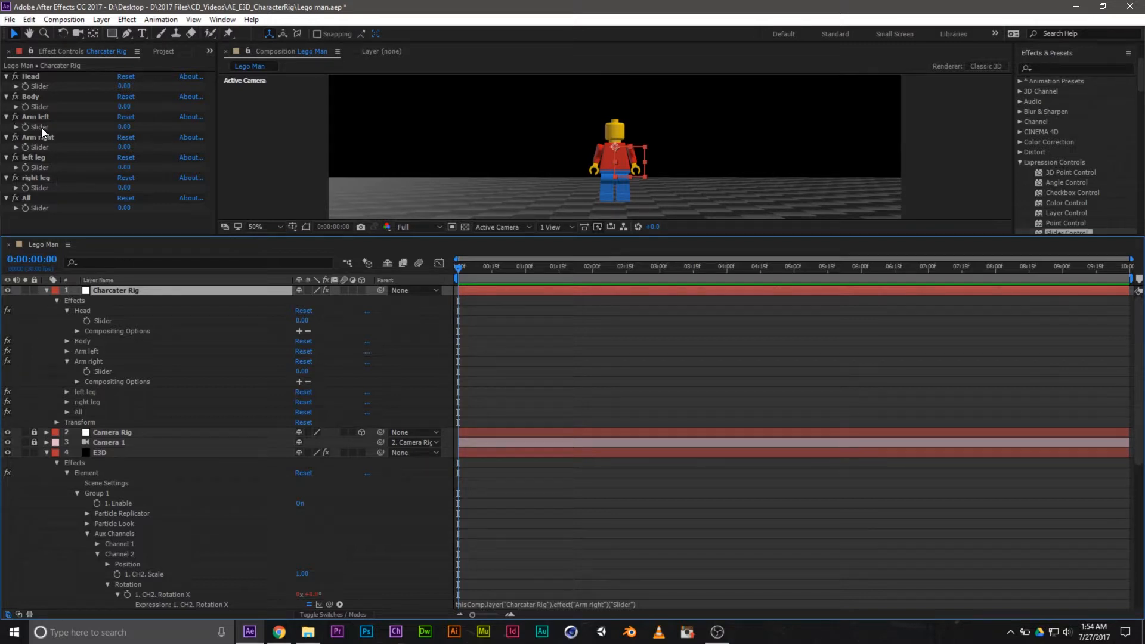
left_click(17, 148)
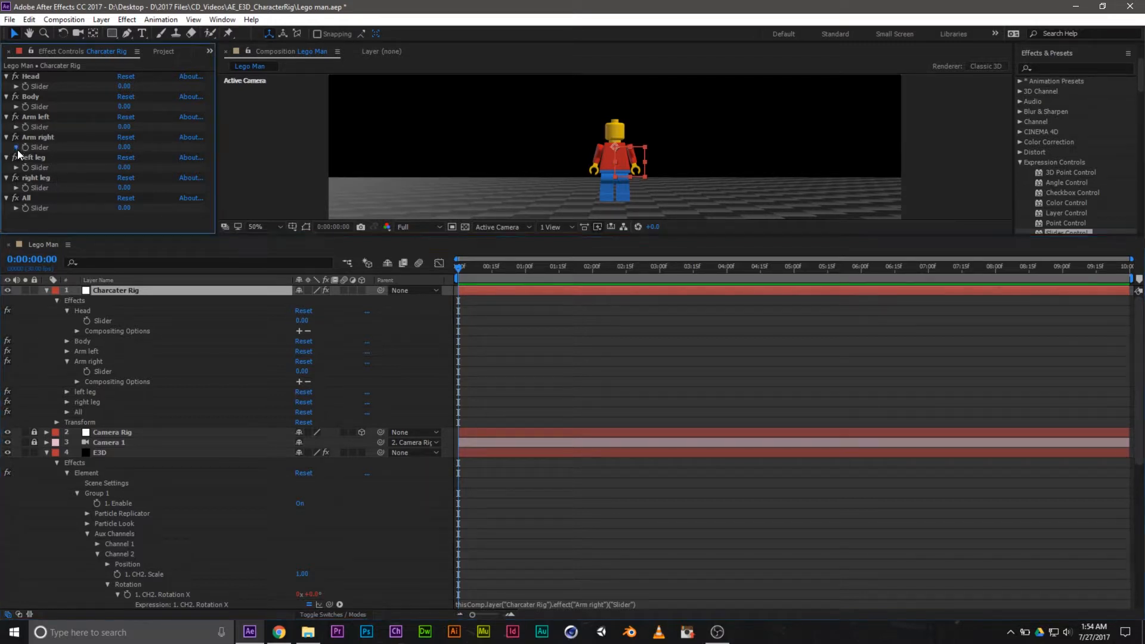
left_click_drag(33, 164, 140, 173)
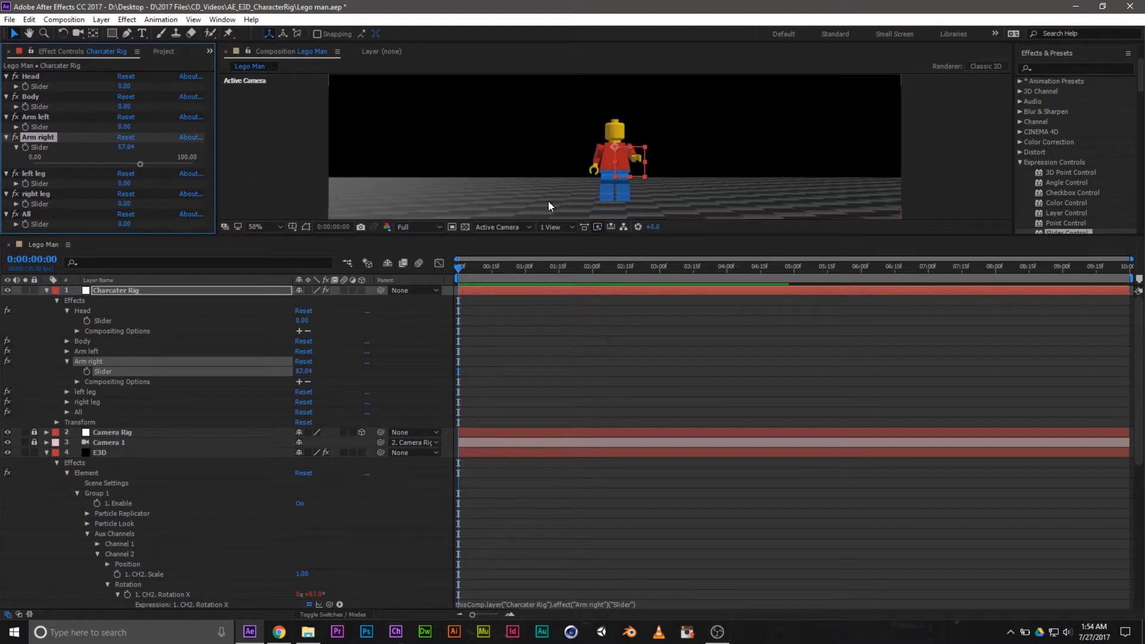
left_click_drag(634, 235, 650, 480)
scroll(649, 382, "up", 7)
scroll(649, 385, "down", 3)
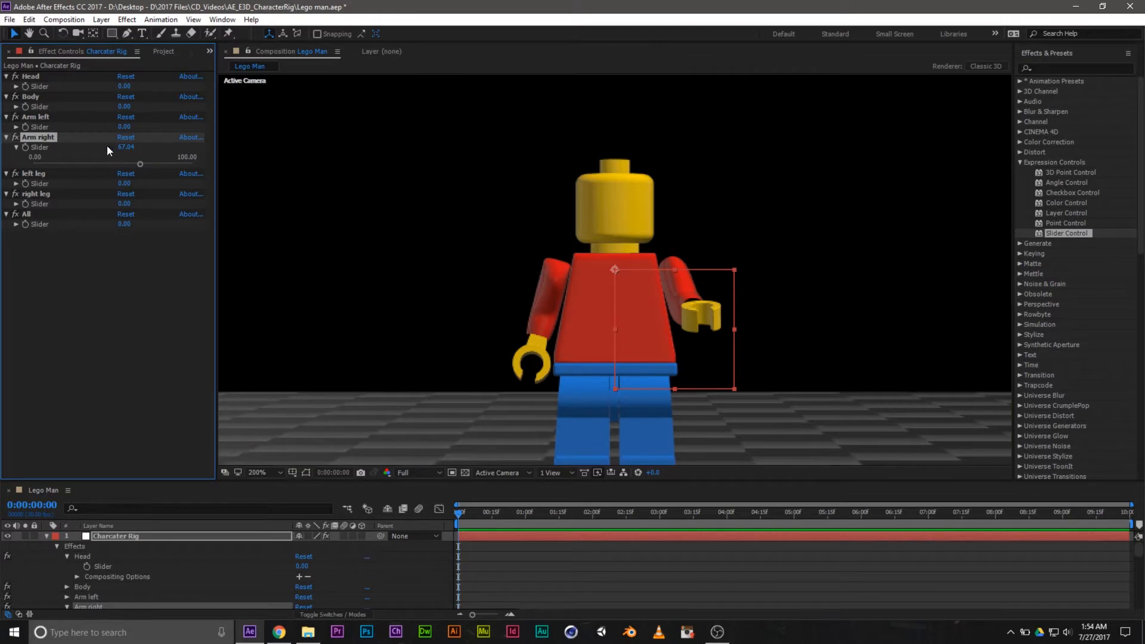
Step: Lower the Charcater Rig layer's Arm right slider to about 53 and give the timeline more room
mouse_move(136, 165)
left_mouse_down()
mouse_move(62, 163)
mouse_move(160, 169)
mouse_move(51, 164)
mouse_move(186, 166)
mouse_move(120, 156)
left_mouse_up()
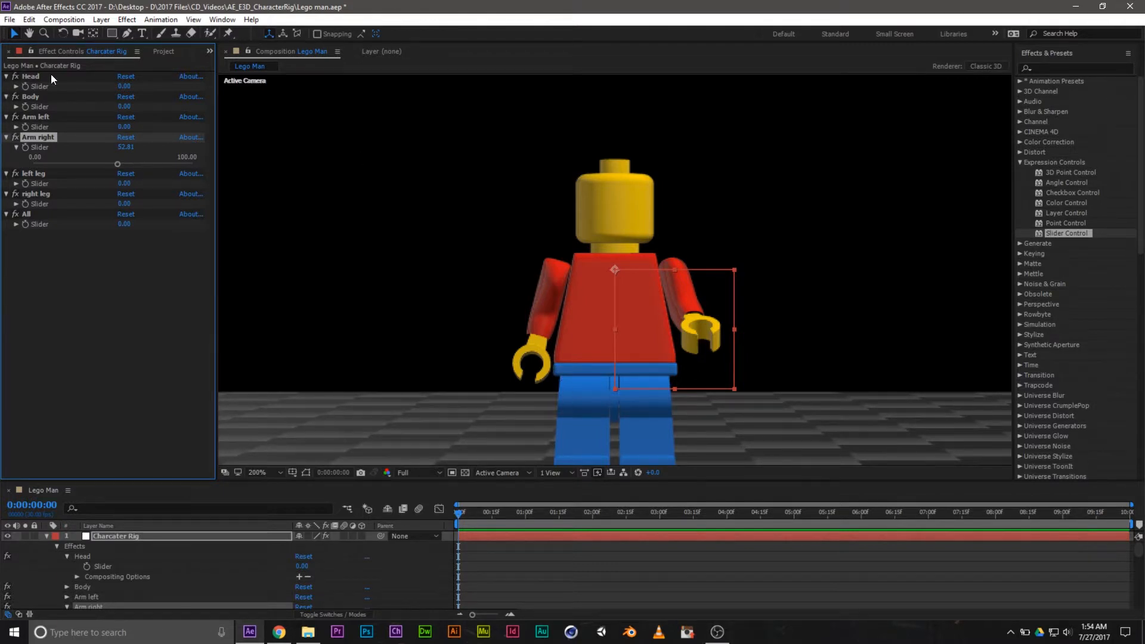
left_click_drag(370, 483, 370, 382)
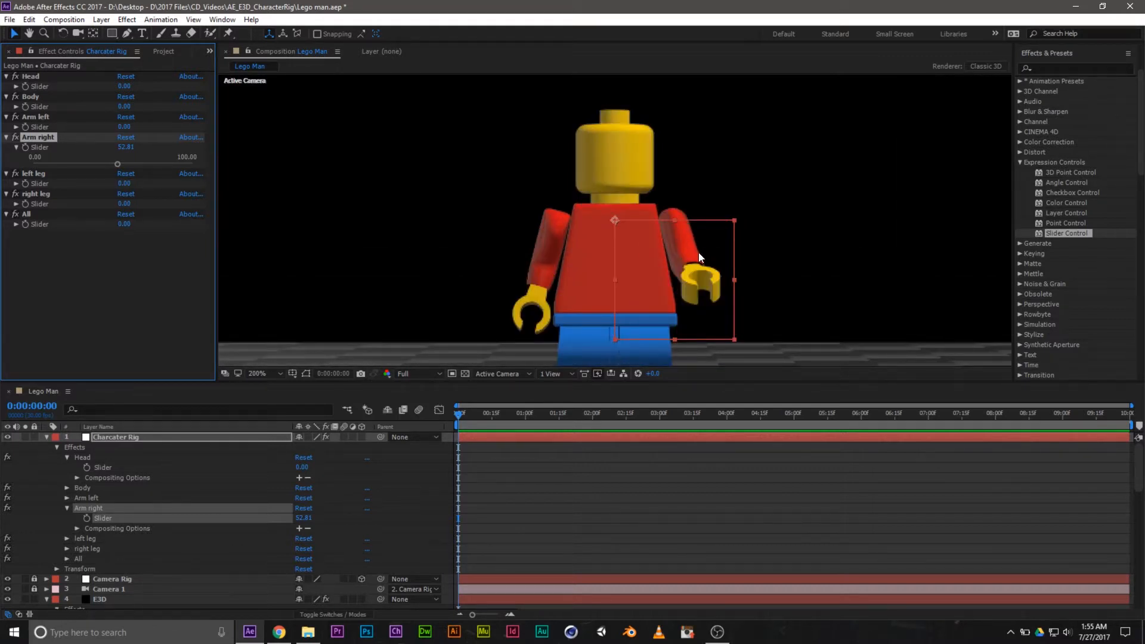
key("comma")
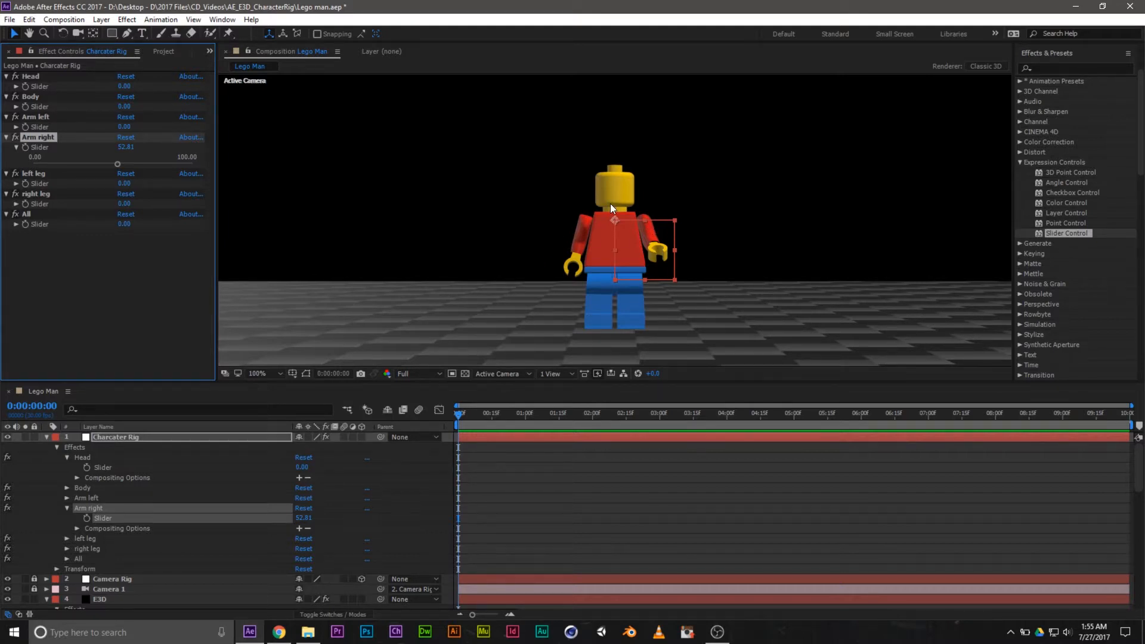
Step: Select the E3D layer, expand Channel 3 in its Aux Channels and collapse Channel 2
left_click(611, 186)
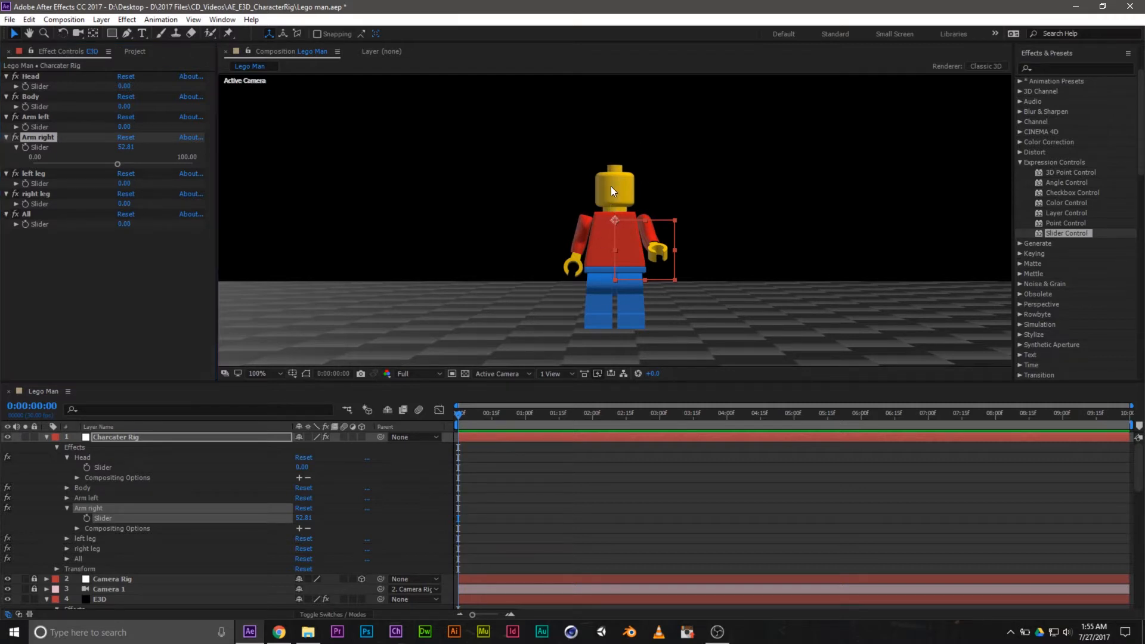
scroll(147, 499, "down", 8)
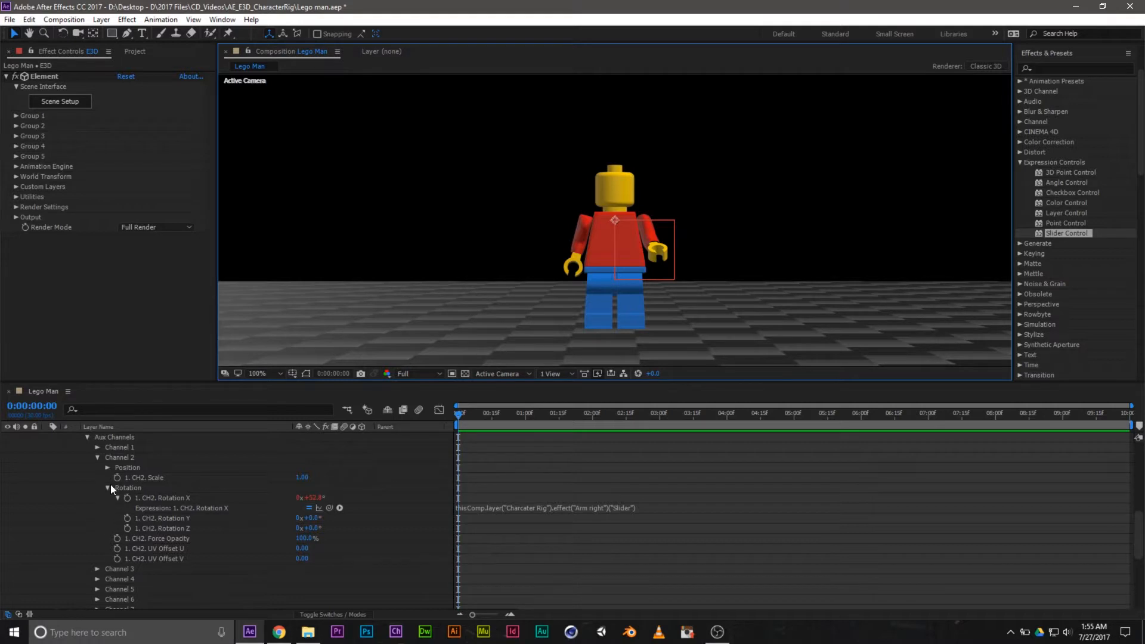
left_click(97, 570)
scroll(111, 558, "down", 3)
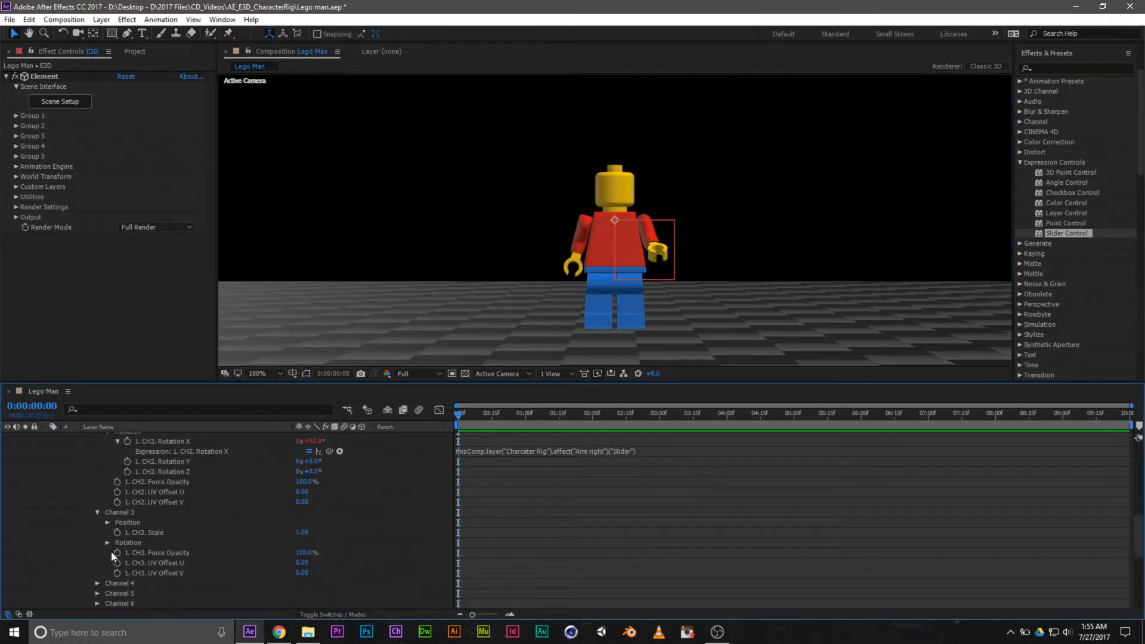
scroll(189, 496, "up", 4)
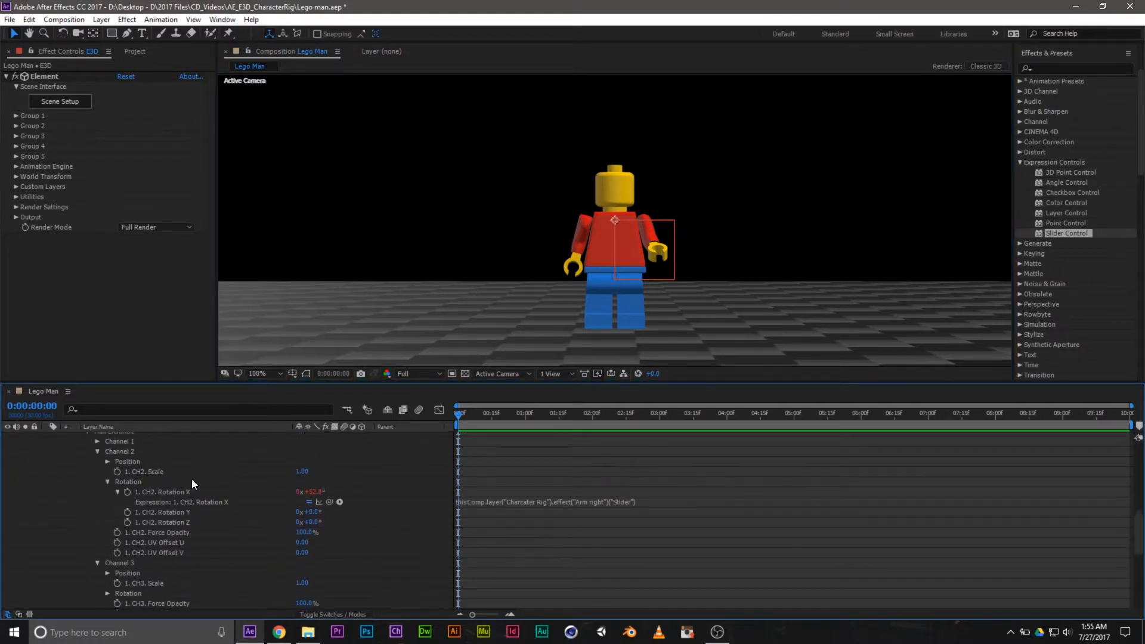
left_click(98, 482)
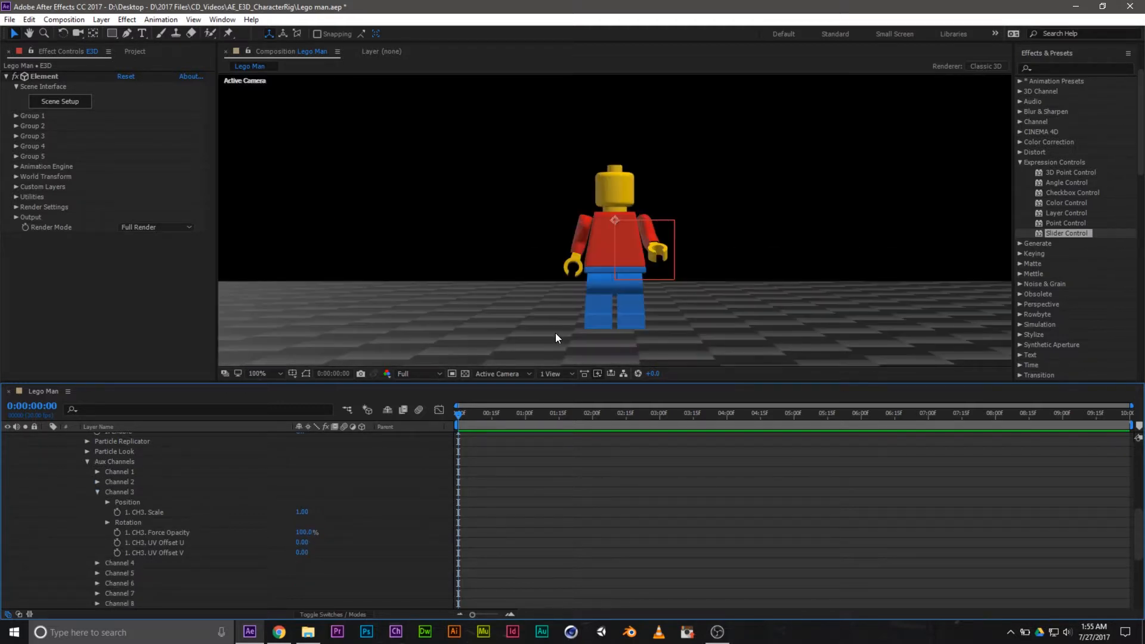
Step: Move the Charcater Rig layer below Camera 1, directly above the E3D layer
scroll(732, 288, "down", 2)
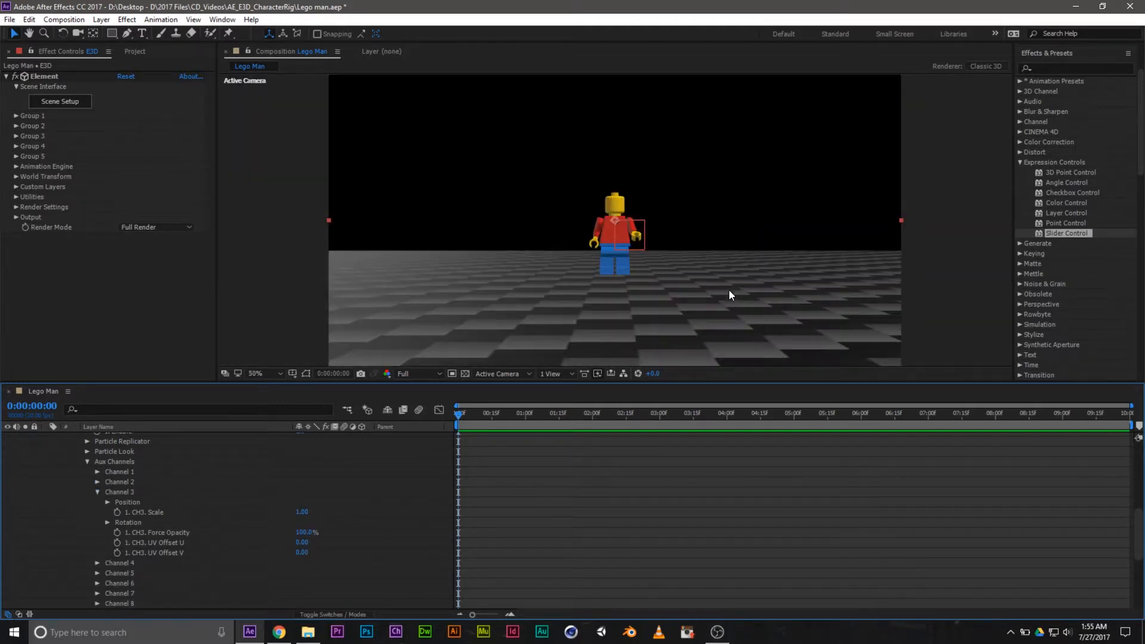
left_click_drag(659, 383, 658, 290)
scroll(51, 378, "up", 4)
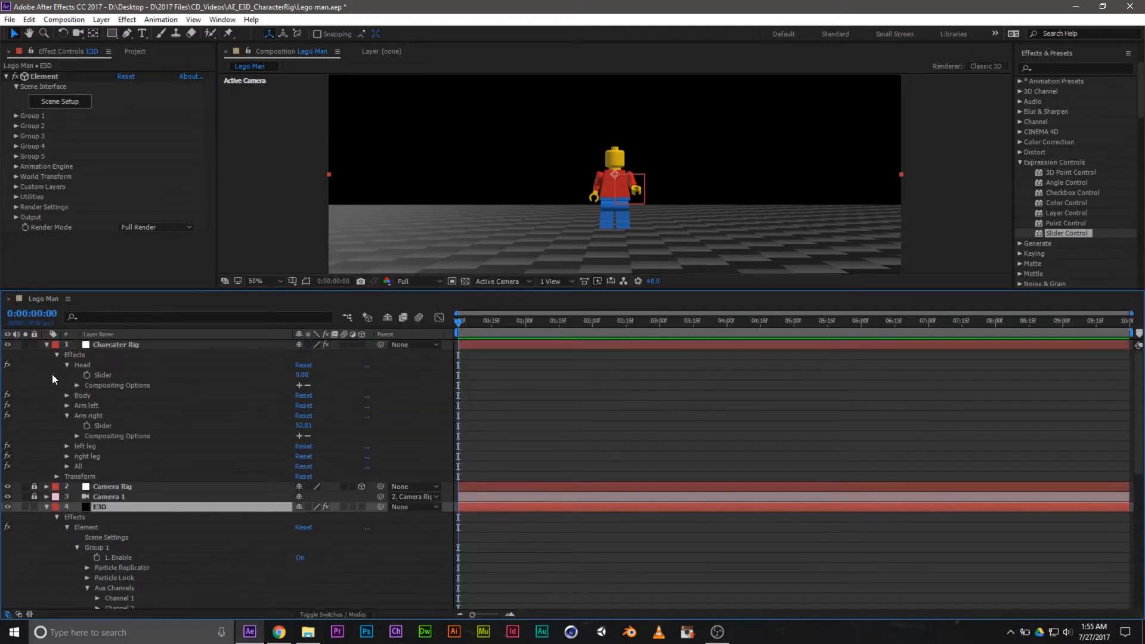
left_click_drag(107, 346, 188, 501)
Step: Add an expression to Channel 3's Rotation X that links it to the Arm right slider on the Charcater Rig layer
scroll(188, 505, "down", 4)
left_click(108, 553)
left_click(128, 563, "alt")
left_click_drag(330, 573, 103, 361)
Step: Collapse Channel 3, expand Channel 5's Rotation values and try out its Rotation Y, undoing the test change
scroll(72, 382, "down", 2)
left_click(97, 461)
left_click(97, 472)
left_click(107, 502)
left_click_drag(308, 523, 268, 533)
key("ctrl+z")
Step: Examine the aux channel assignments of the Left leg, Left hand and Torso models in Scene Setup
scroll(122, 477, "up", 1)
left_click(45, 77)
left_click(644, 192)
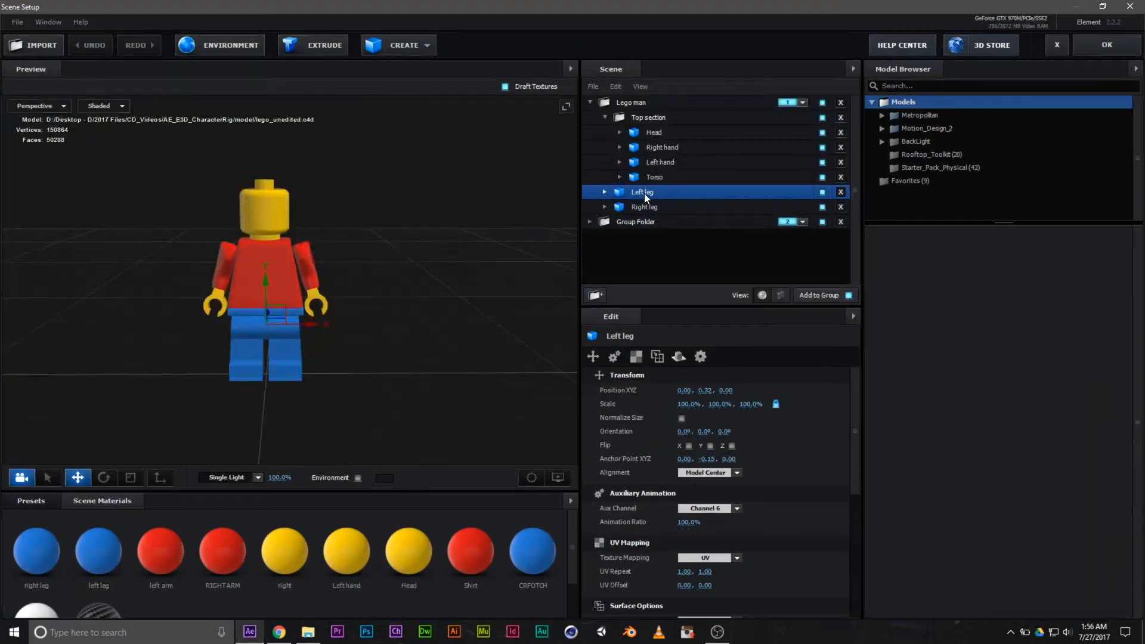
left_click(660, 162)
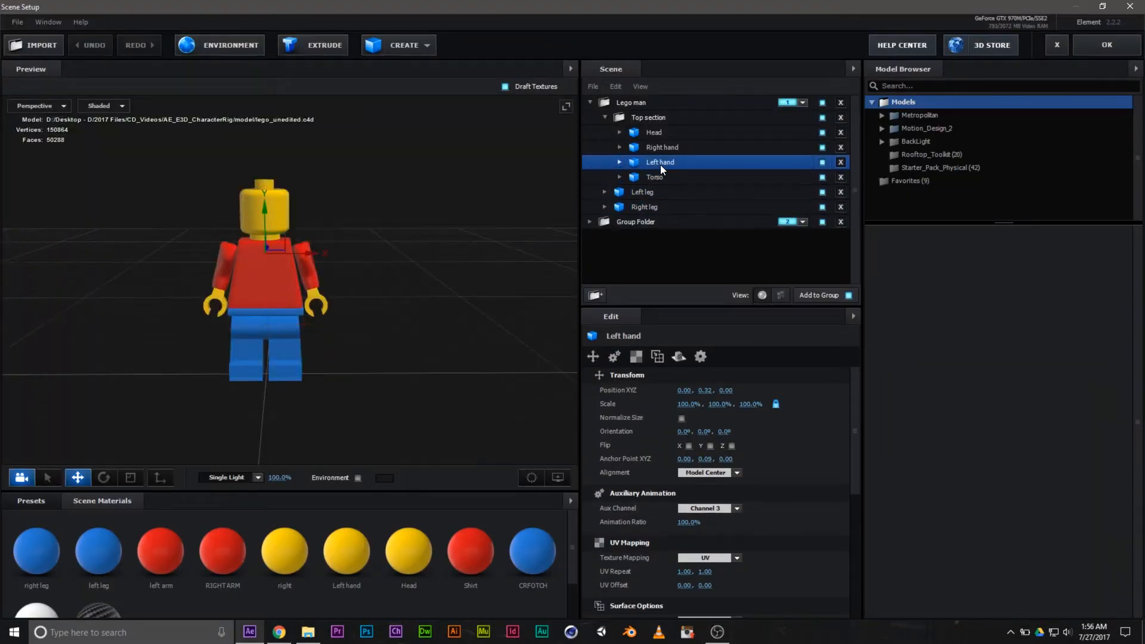
left_click(657, 177)
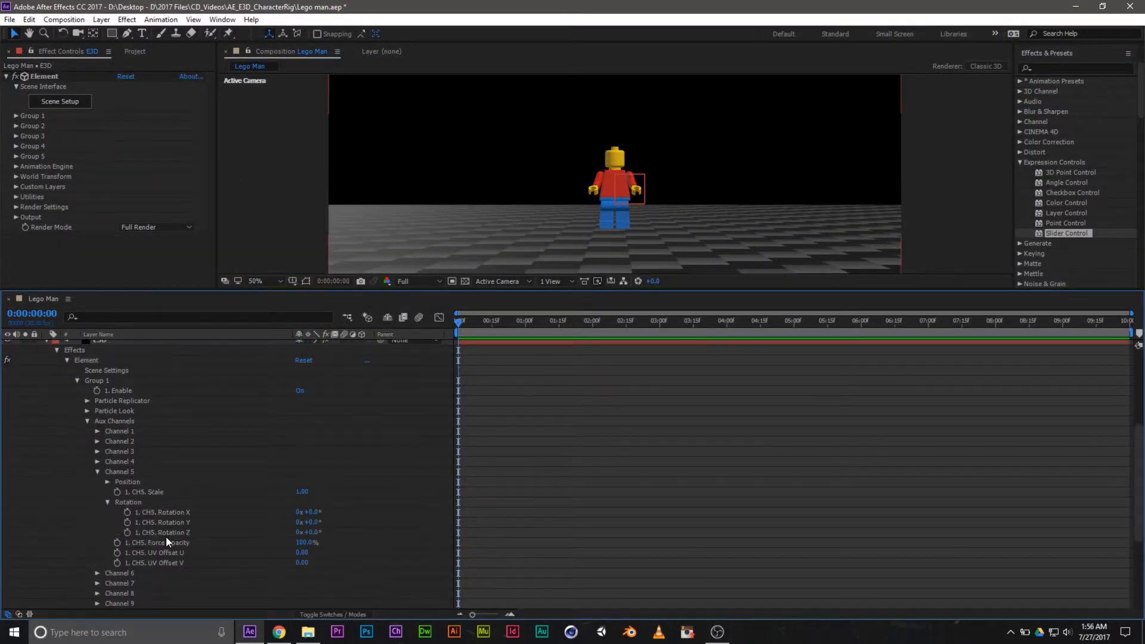
Step: Link Channel 5's Rotation X by expression to the Body slider on the Charcater Rig layer and collapse the channel
left_click(67, 406)
scroll(120, 418, "down", 4)
left_click_drag(319, 553, 138, 357)
left_click(117, 542)
left_click(97, 503)
Step: Expand Channel 6 and link its Rotation X by expression to the left leg slider on the Charcater Rig layer
scroll(97, 477, "down", 2)
left_click(97, 452)
left_click(106, 482)
left_click(127, 492, "alt")
scroll(108, 447, "up", 3)
left_click(67, 404)
scroll(66, 403, "down", 2)
left_click_drag(329, 601, 108, 412)
Step: Add an expression to Channel 7's rotation that links it to the right leg slider on the Charcater Rig layer
scroll(137, 448, "down", 3)
scroll(160, 474, "down", 2)
left_click(128, 584, "alt")
left_click_drag(329, 584, 130, 420)
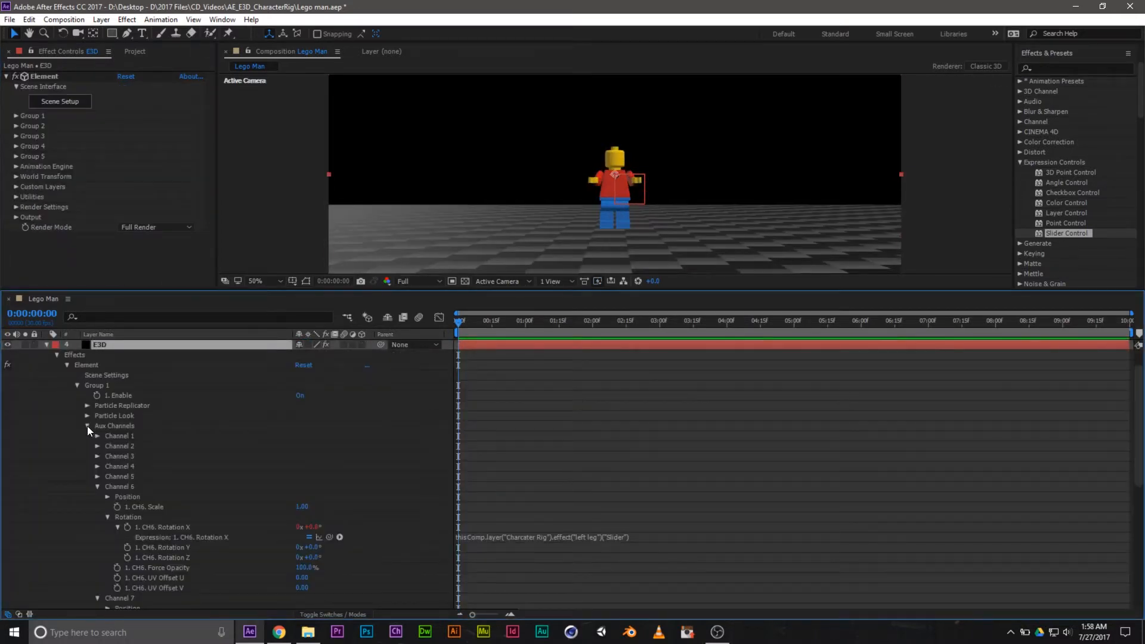
Step: Check the rotation values of Channels 5, 4 and 3 under Aux Channels and try out Channel 3's Rotation Y
left_click(87, 426)
left_click(88, 455)
scroll(102, 418, "down", 5)
scroll(103, 395, "up", 3)
scroll(109, 444, "down", 1)
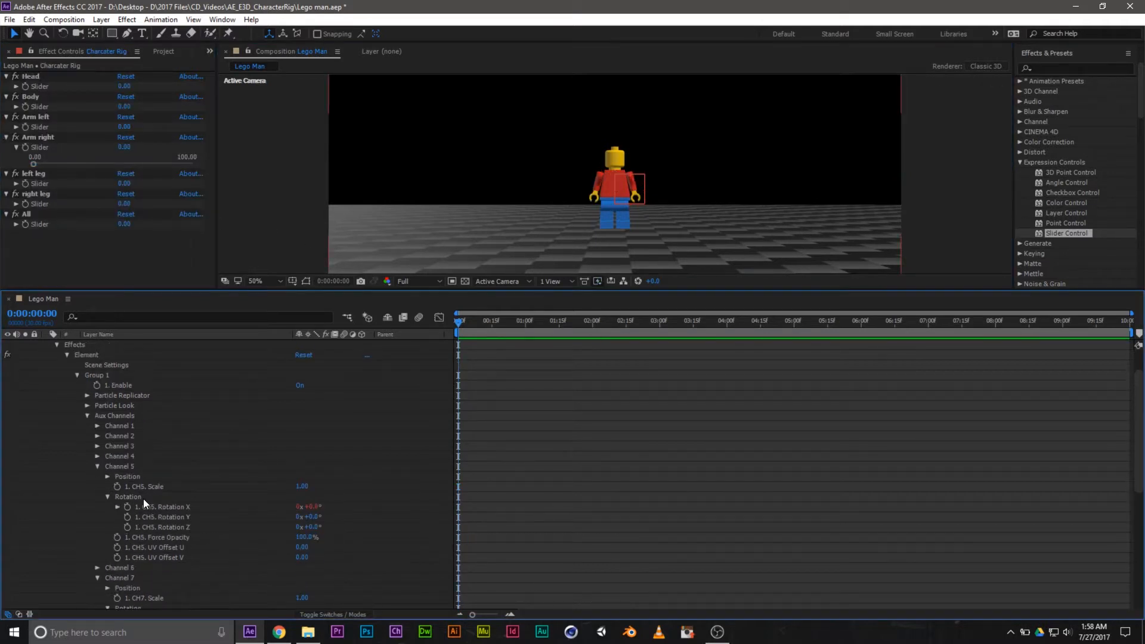
left_click(143, 505)
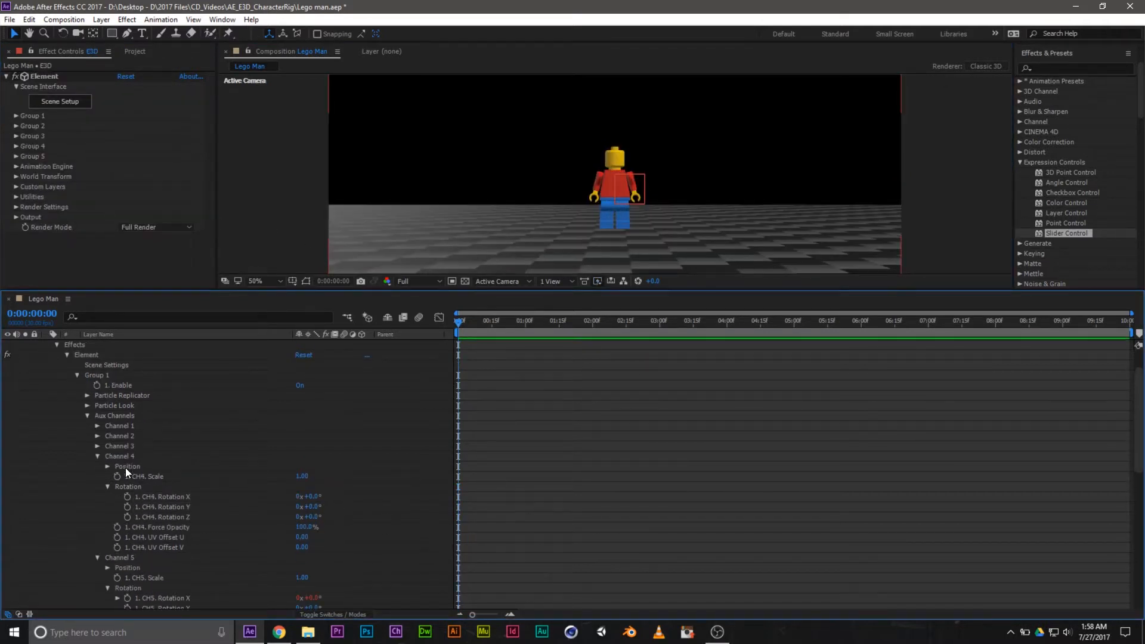
left_click_drag(309, 507, 310, 497)
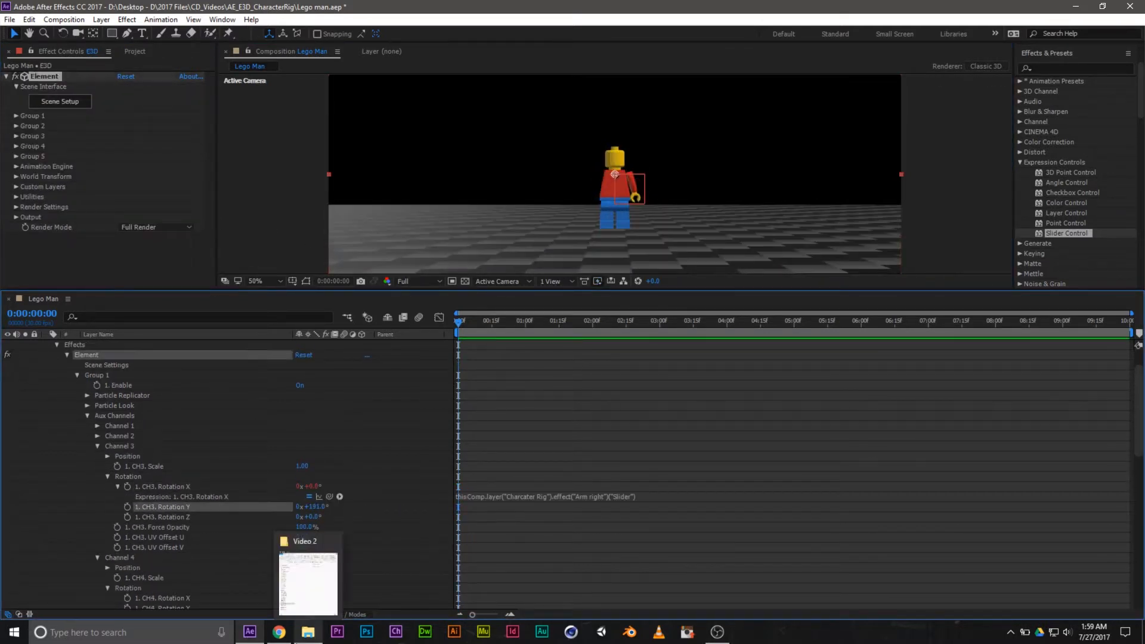
Step: Relink Channel 3's Rotation X expression to the Arm left slider on the Charcater Rig layer
scroll(226, 491, "up", 2)
left_click(46, 365)
scroll(69, 441, "down", 2)
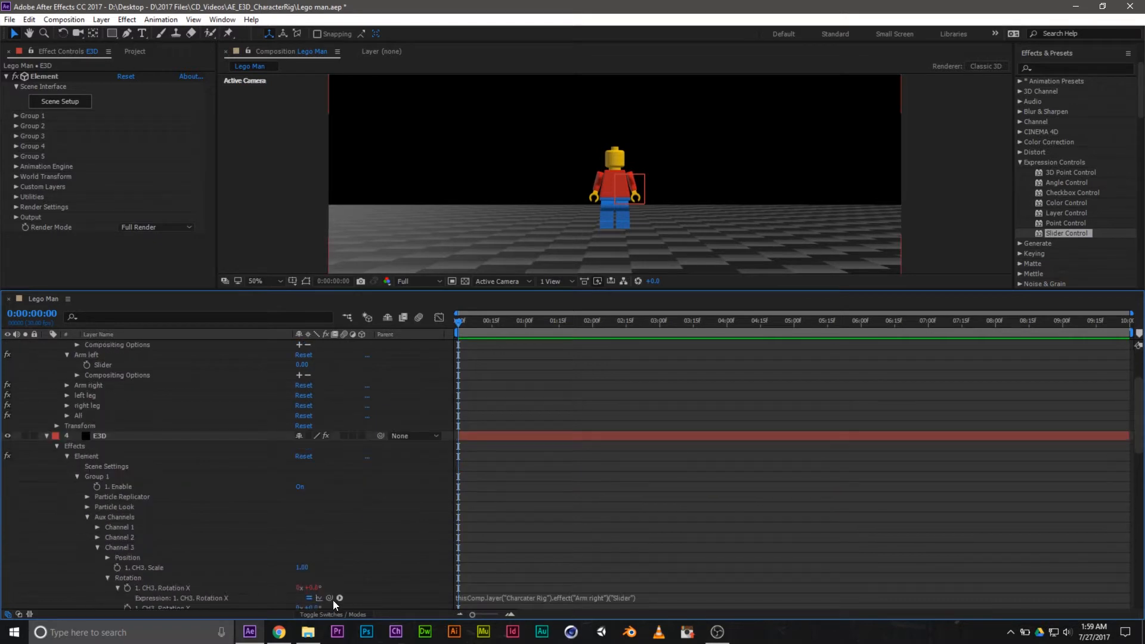
scroll(123, 522, "down", 3)
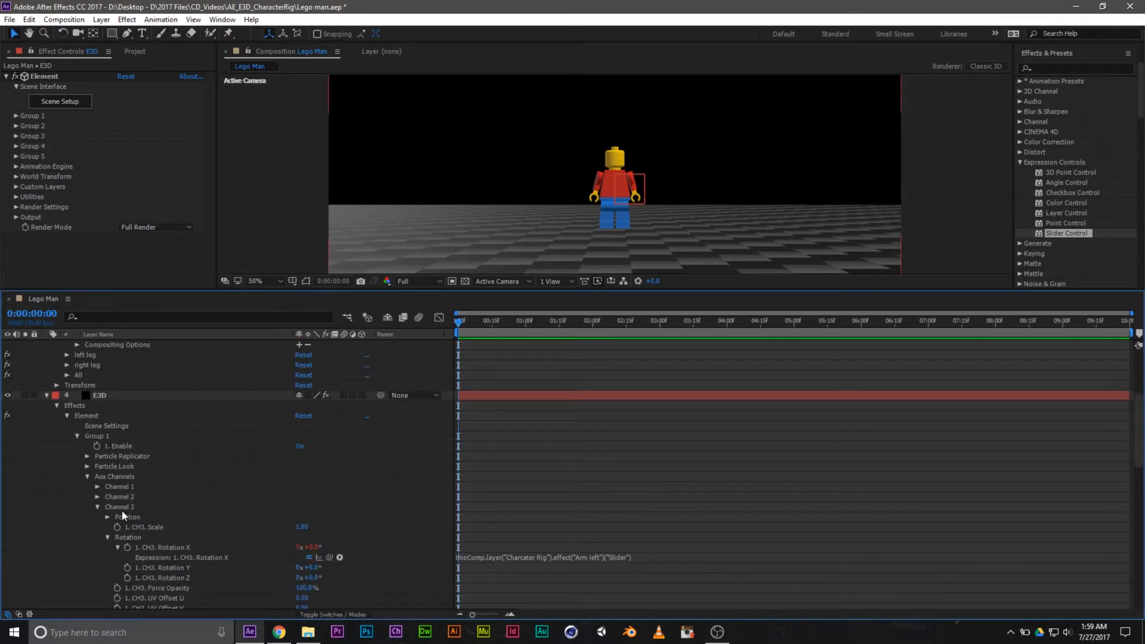
left_click_drag(329, 547, 144, 346)
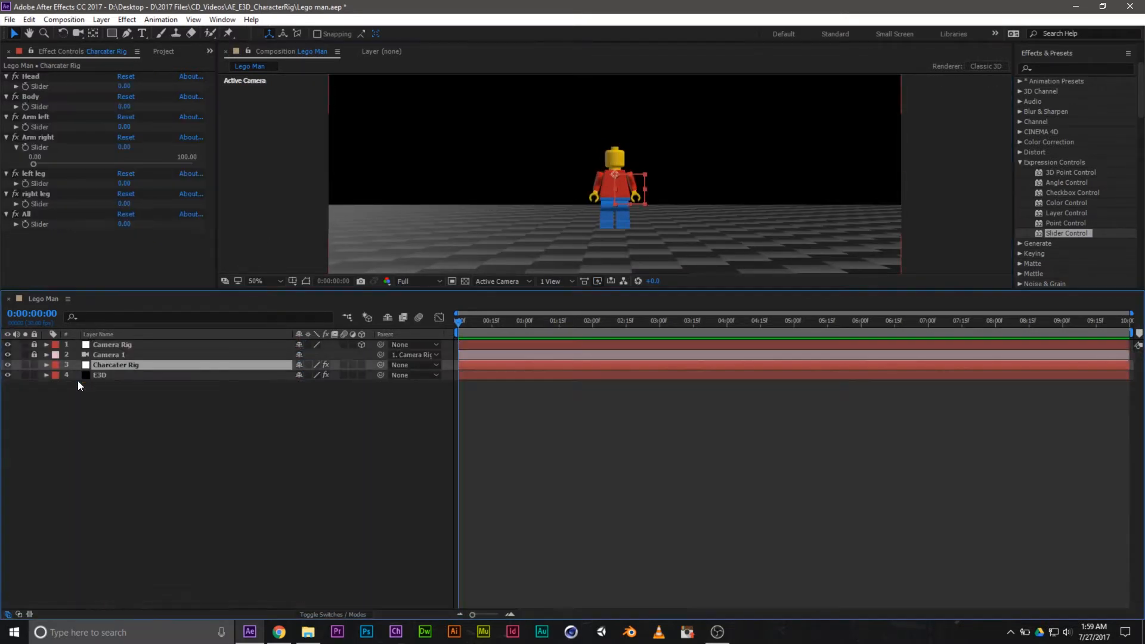
Step: Add an expression to the rotation in Group 1's Particle Replicator for linking it to the Charcater Rig layer's All slider
left_click(16, 225)
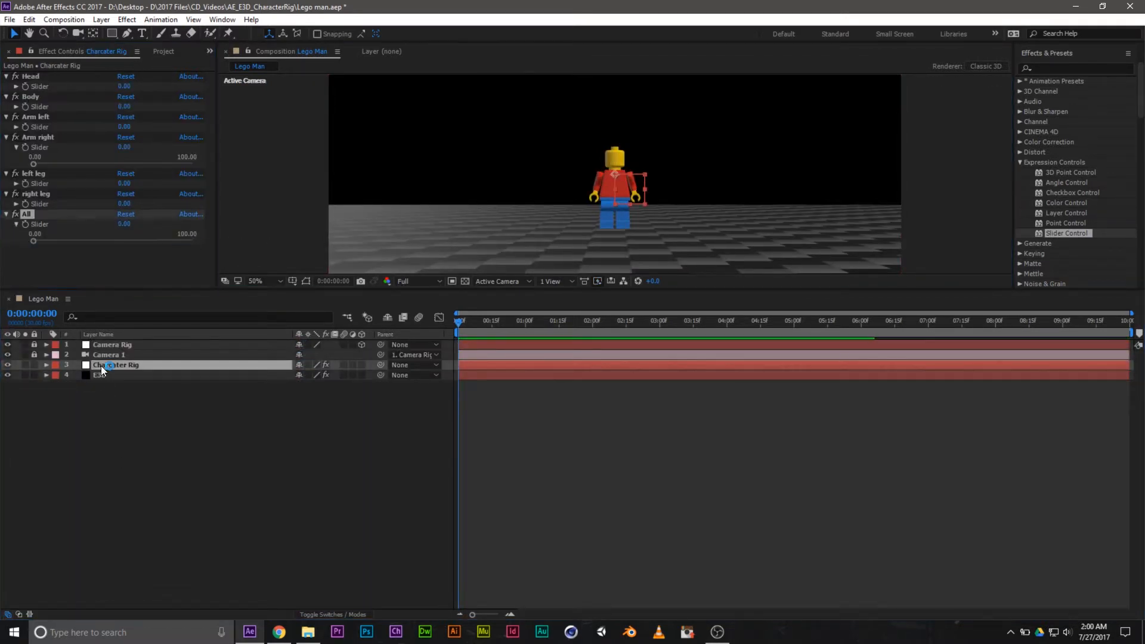
left_click(46, 375)
scroll(119, 454, "down", 1)
left_click(128, 477, "alt")
scroll(92, 431, "up", 1)
left_click(87, 455)
left_click(87, 436)
left_click(98, 487)
left_click_drag(307, 496, 108, 367)
key("ctrl+z")
left_click(107, 507, "alt")
left_click(46, 365)
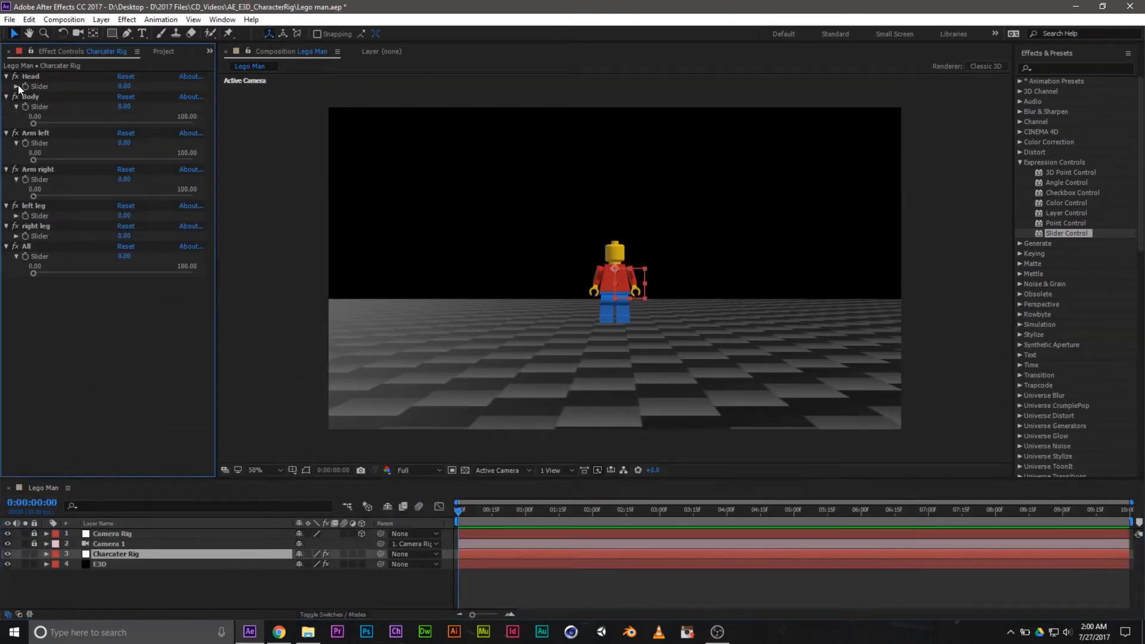
Step: Expand all slider controls of the Charcater Rig layer and deselect the layer
left_click(17, 86, "ctrl")
left_click(266, 345)
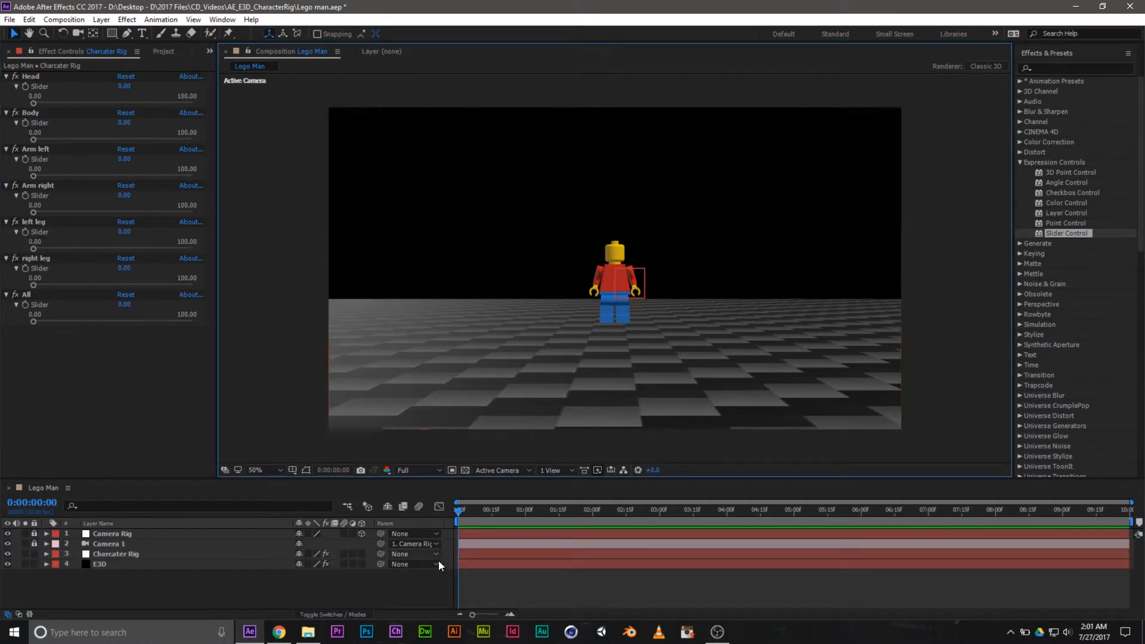
left_click(583, 524)
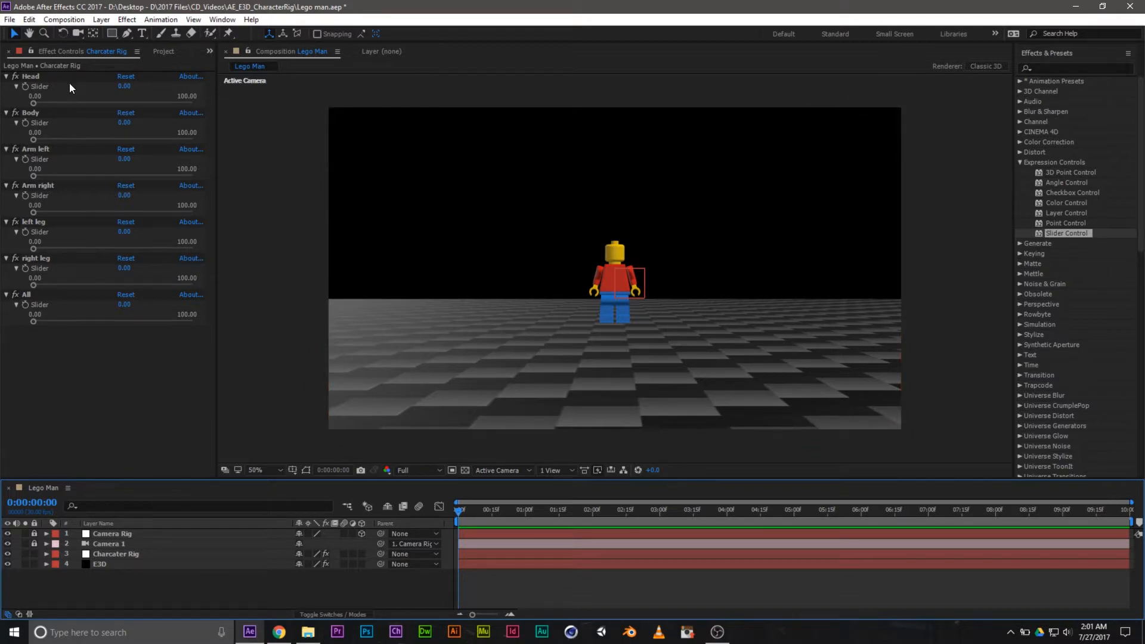
Step: Try out the Body, All, leg and Arm right sliders of the Charcater Rig layer, returning each to 0
mouse_move(35, 137)
left_mouse_down()
mouse_move(153, 143)
mouse_move(38, 144)
left_mouse_up()
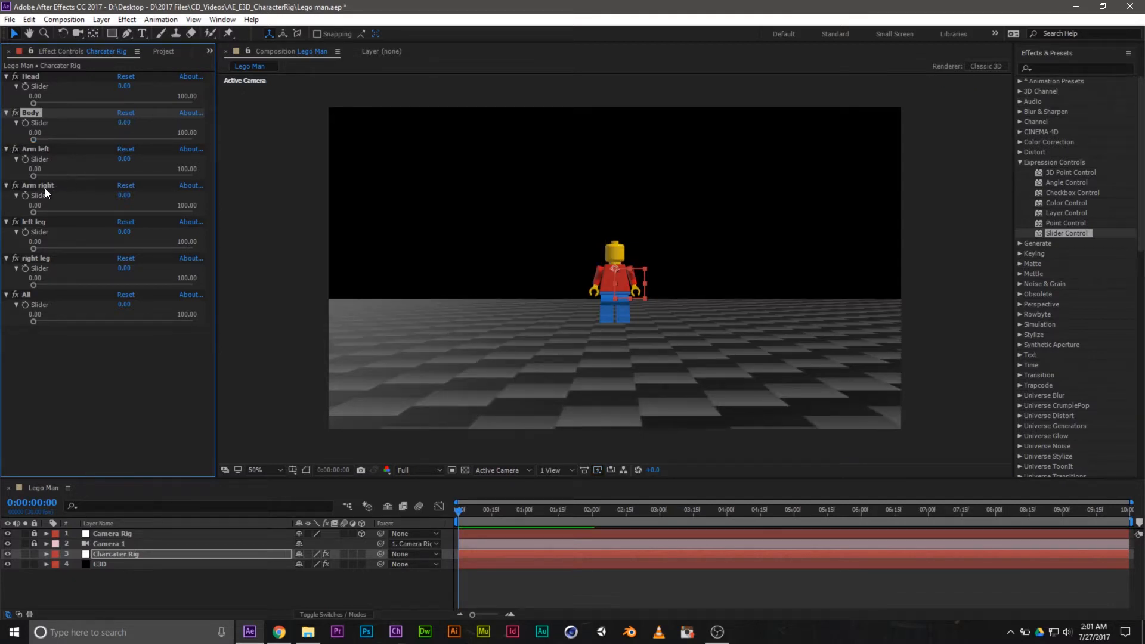
mouse_move(33, 323)
left_mouse_down()
mouse_move(103, 322)
mouse_move(15, 322)
left_mouse_up()
left_click_drag(35, 285, 4, 249)
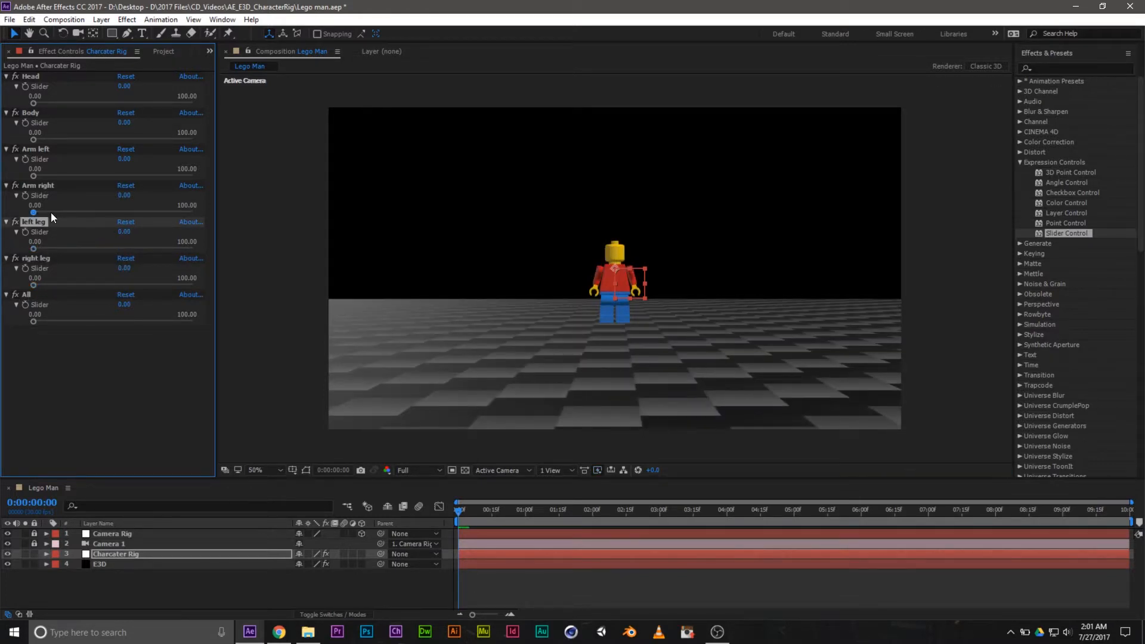
left_click_drag(31, 213, 3, 180)
Step: Set the Charcater Rig layer's Body slider to about 41.57 and inspect the torso up close
left_click_drag(34, 141, 99, 145)
scroll(629, 284, "up", 4)
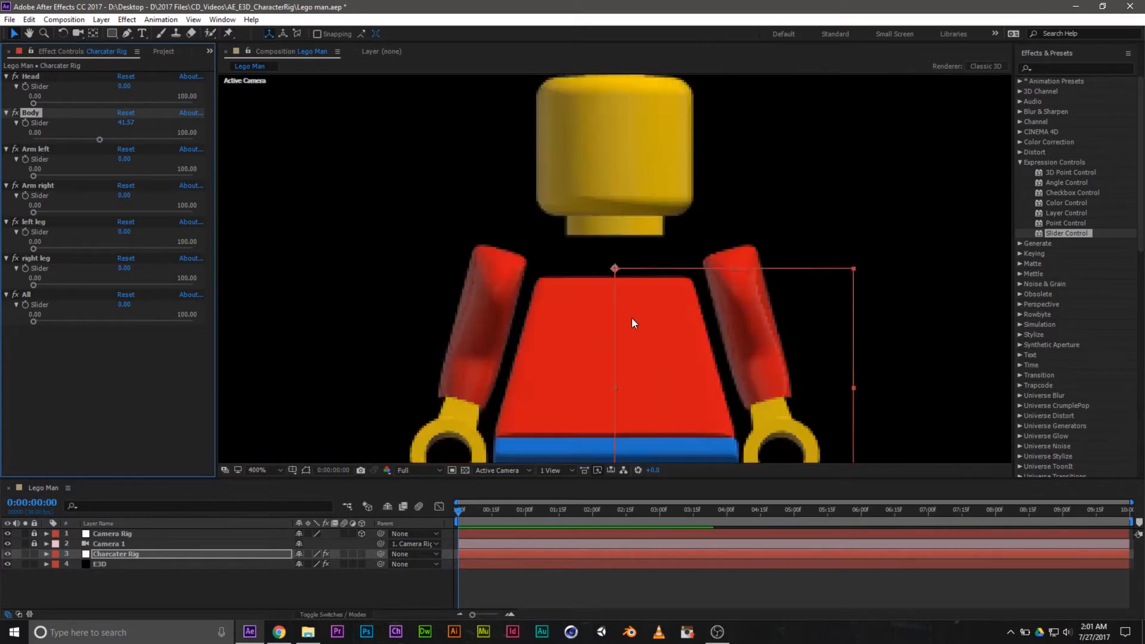
scroll(631, 318, "down", 4)
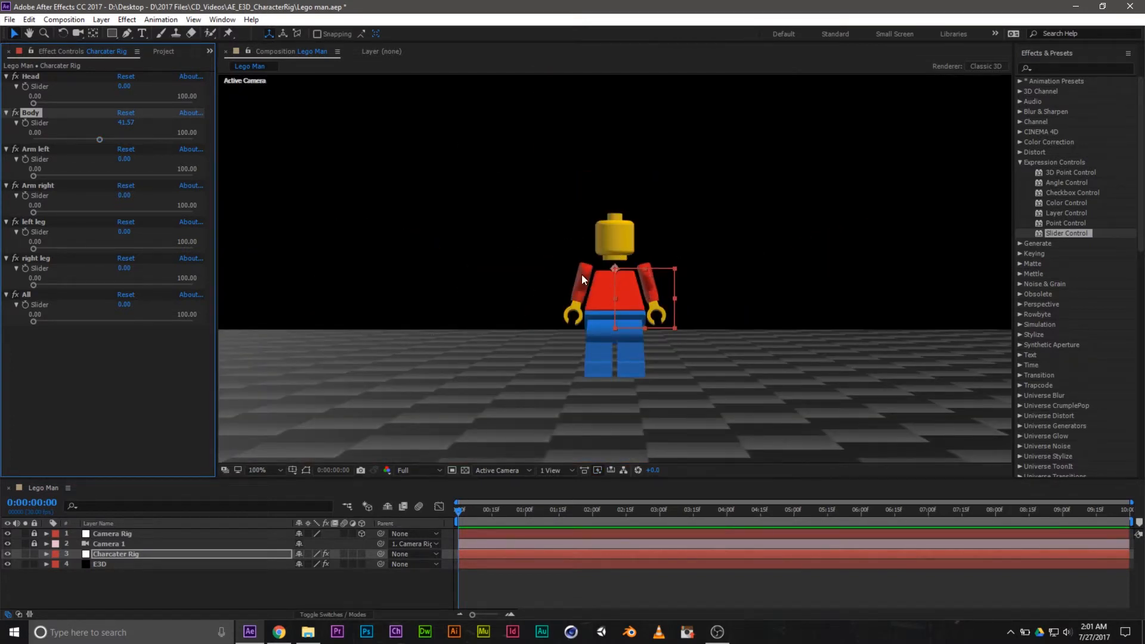
Step: Open the E3D layer's Scene Setup and examine the Top section group by toggling its visibility and viewing its aux channel options
left_click(113, 565)
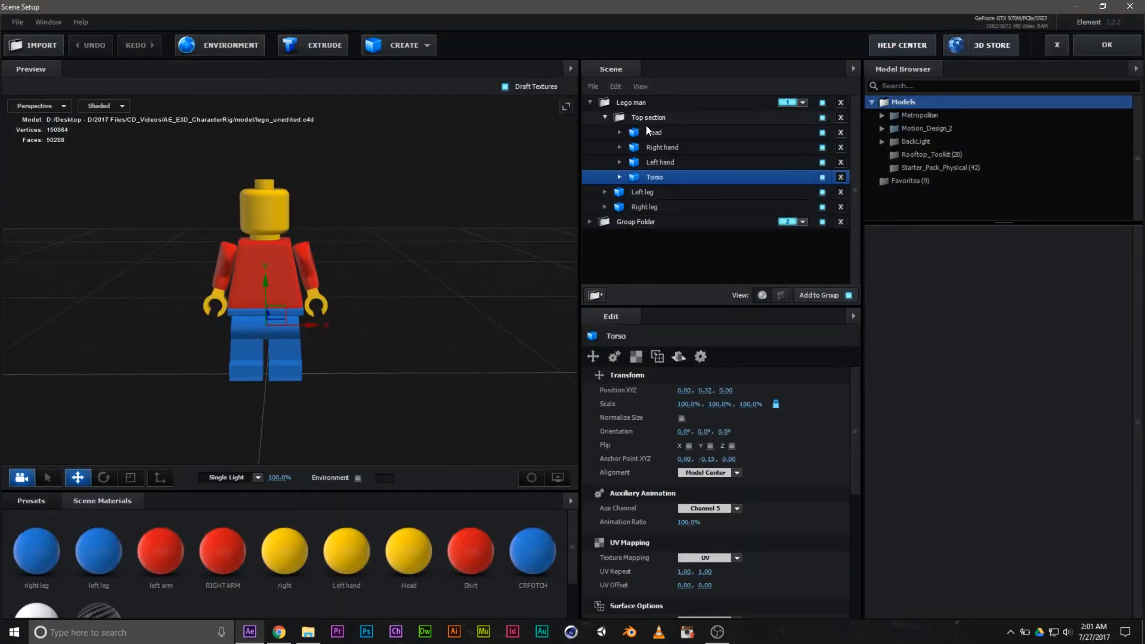
left_click(649, 118)
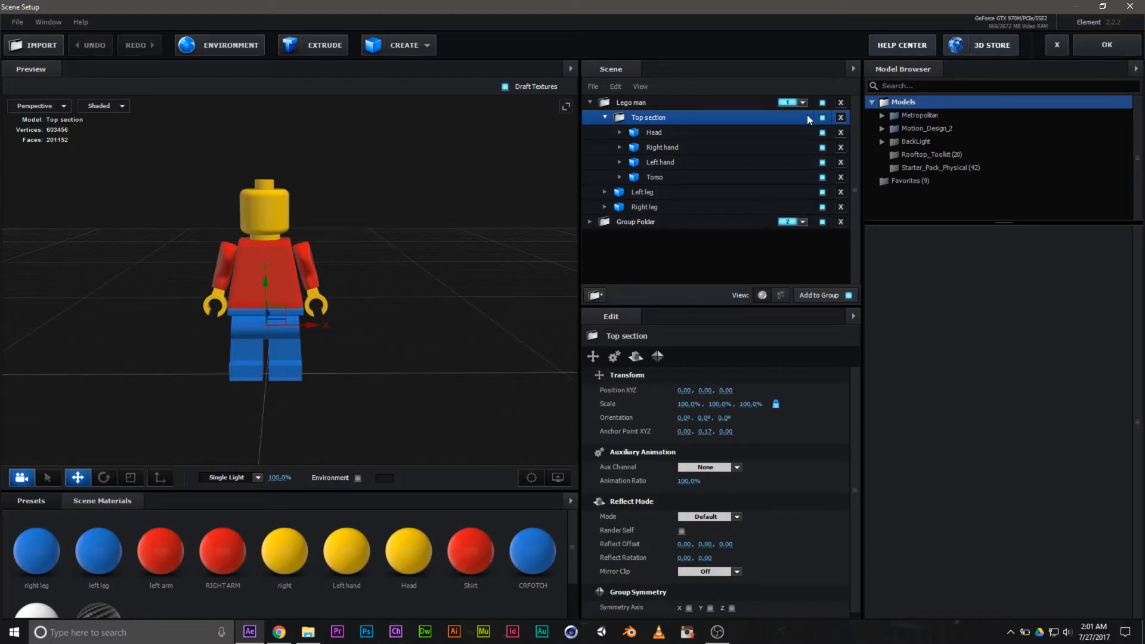
left_click(825, 118)
left_click(826, 118)
left_click(826, 118)
left_click(826, 119)
scroll(702, 471, "down", 1)
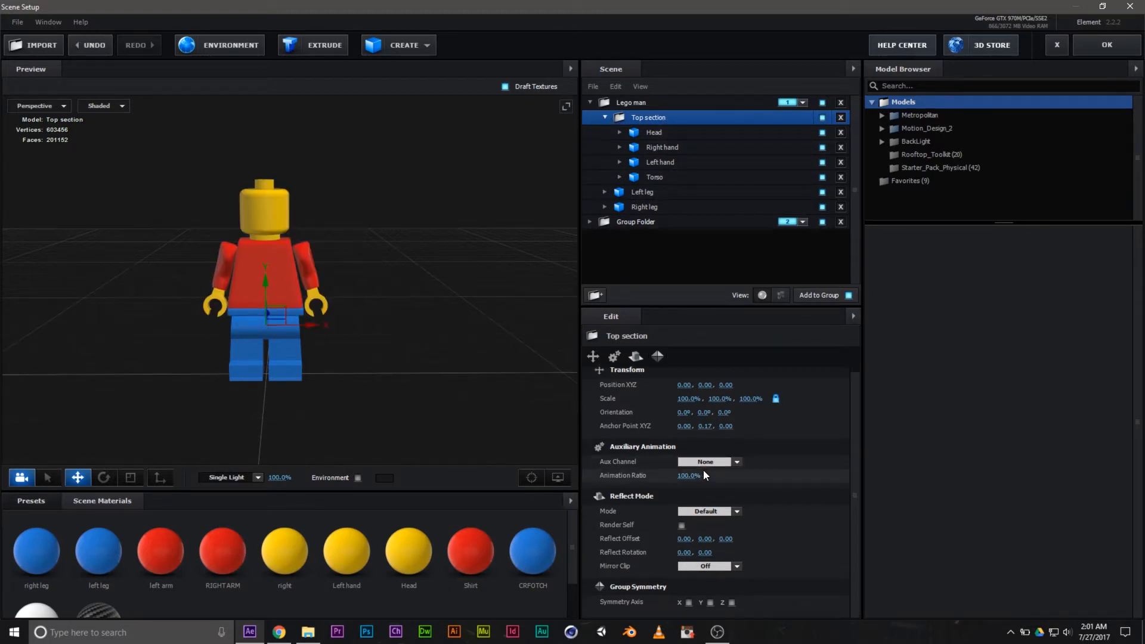
left_click(726, 462)
left_click(738, 57)
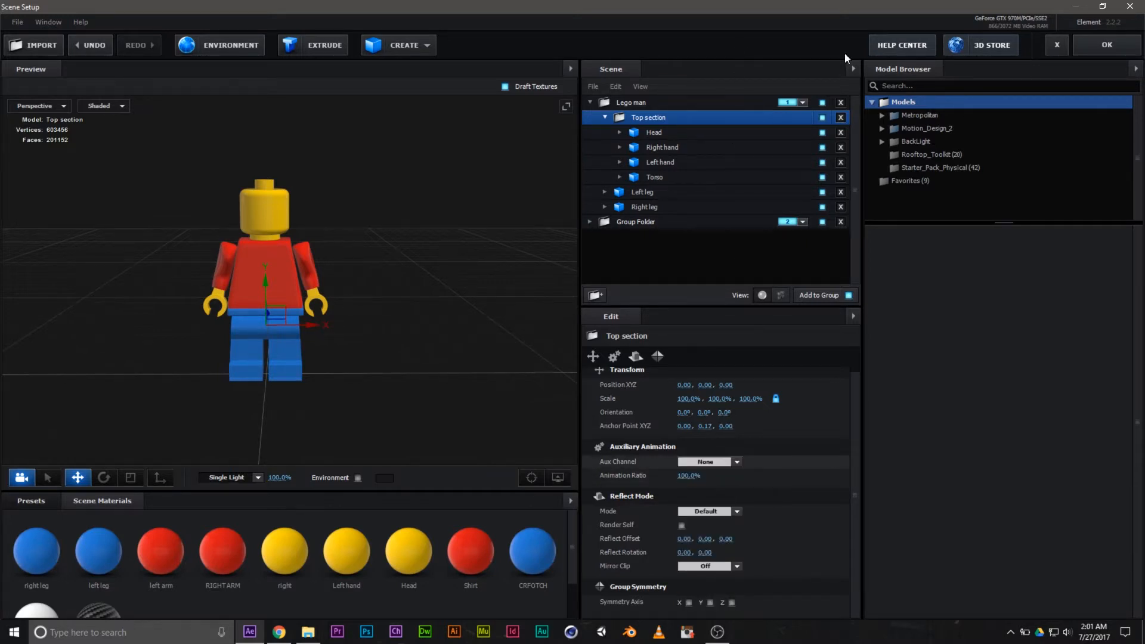
Step: Set the Torso model's Aux Channel to None
left_click(654, 178)
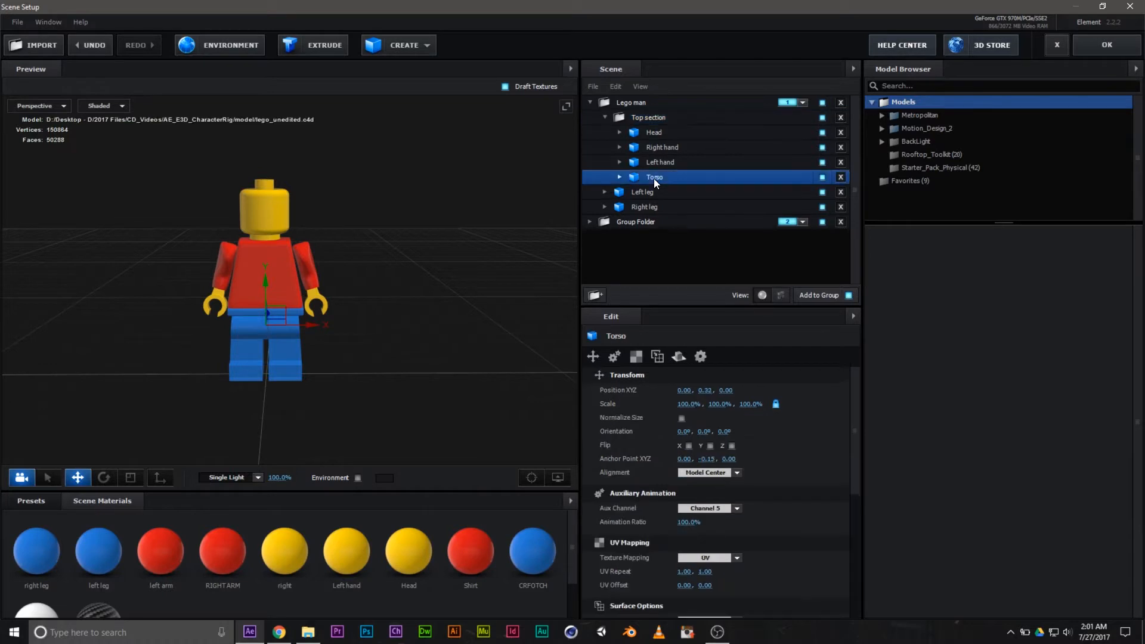
left_click(718, 506)
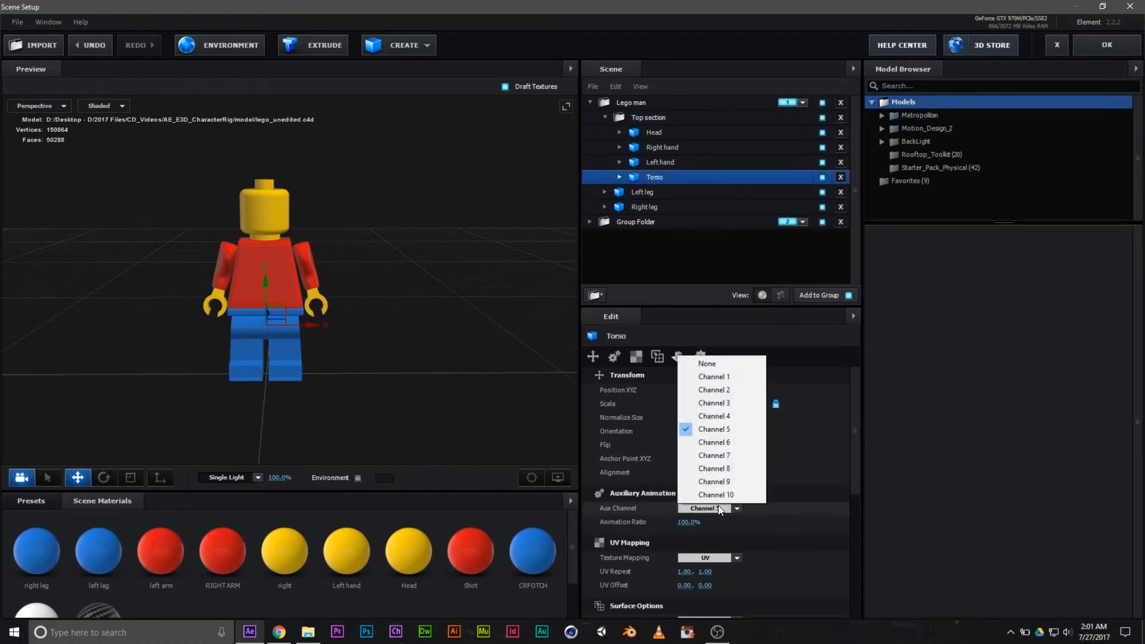
left_click(715, 365)
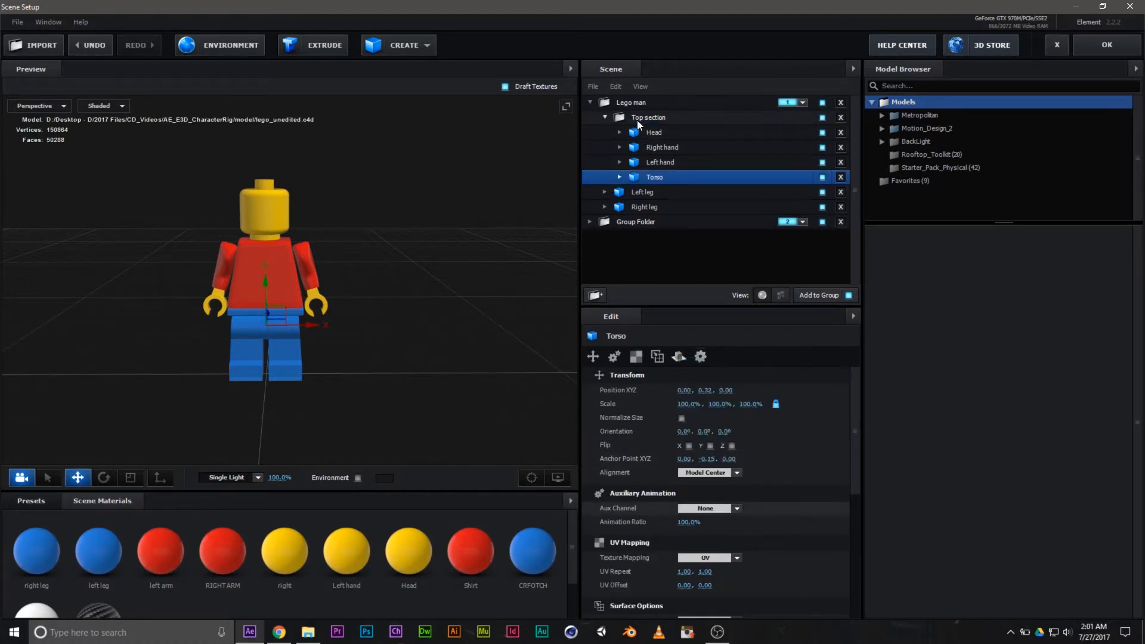
Step: Assign the Top section group to Aux Channel 5 and apply the scene setup
left_click(649, 118)
left_click(711, 464)
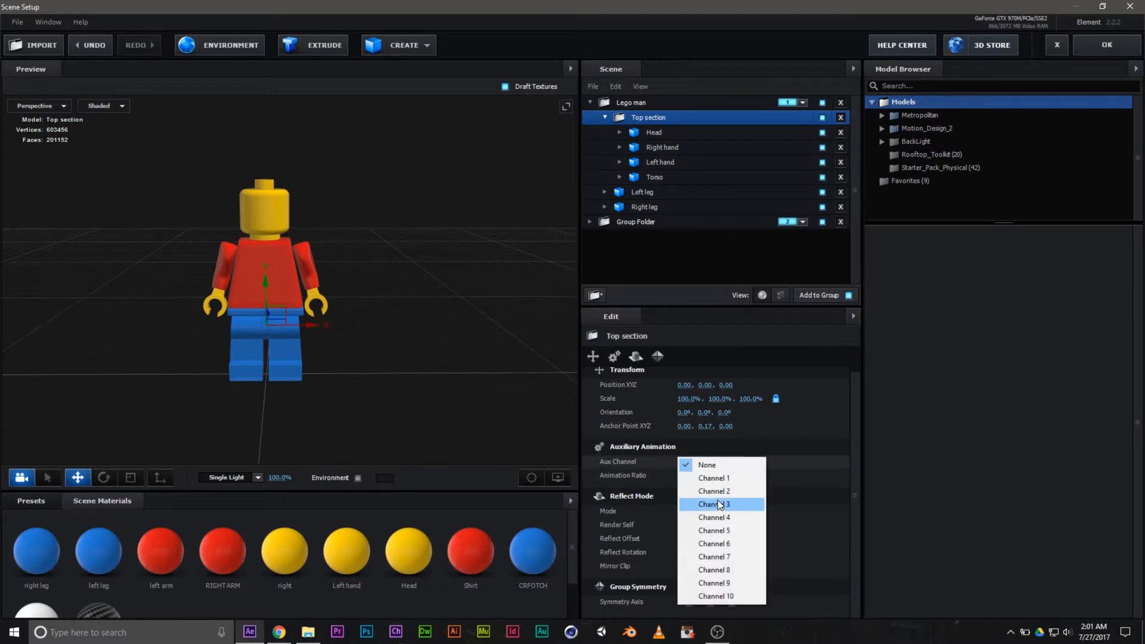
left_click(720, 530)
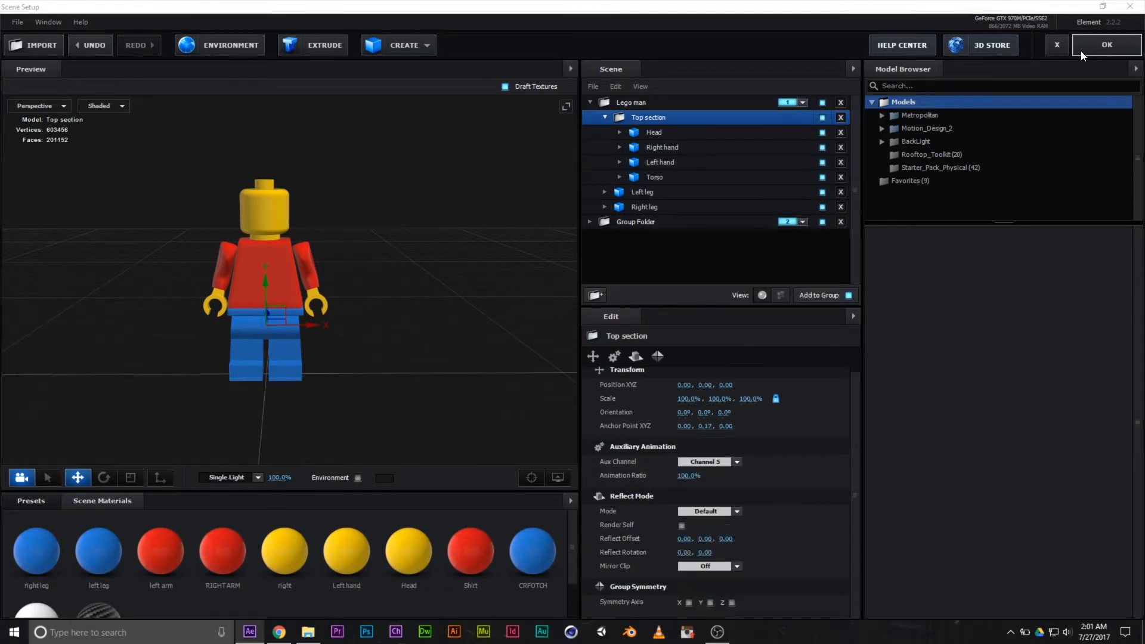
left_click(1093, 52)
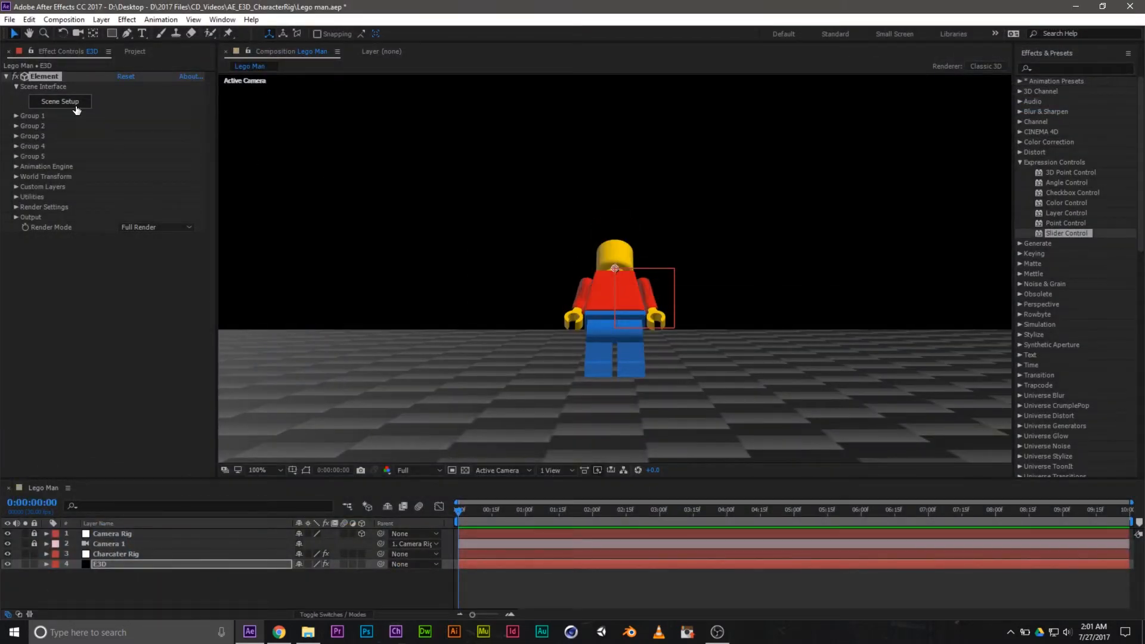
Step: Return the Charcater Rig layer's Body slider to 0
left_click(106, 554)
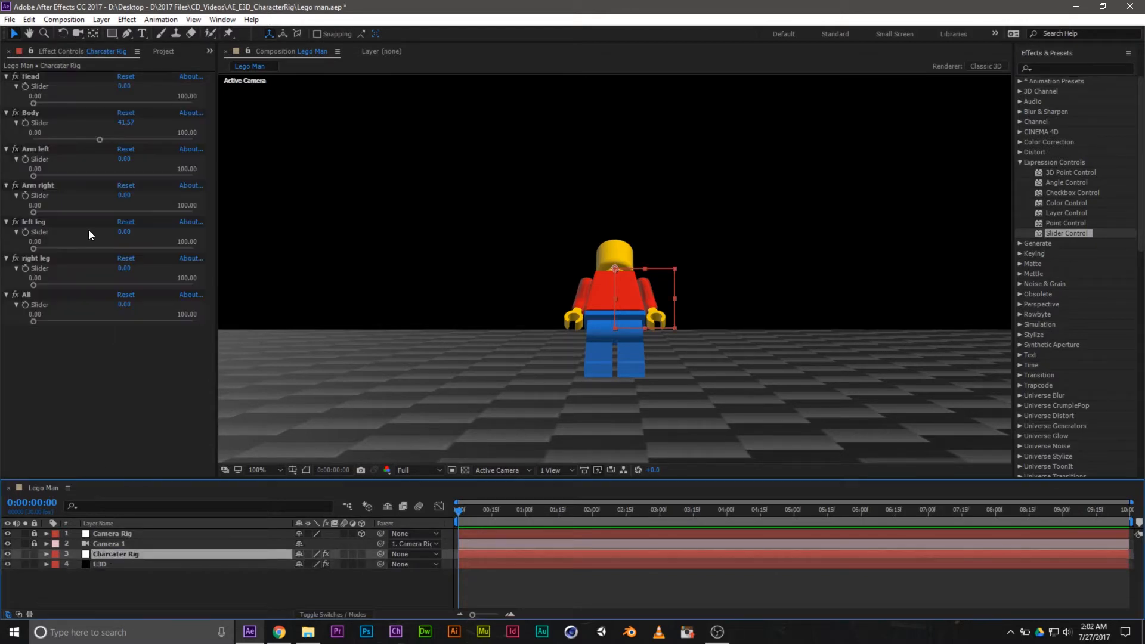
left_click_drag(99, 141, 0, 137)
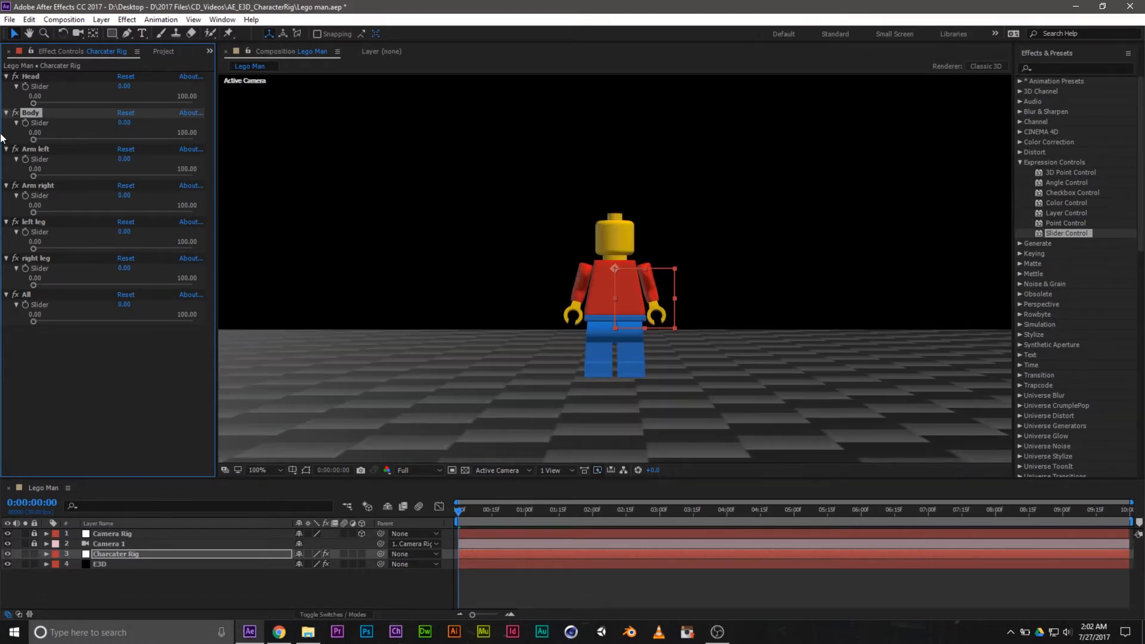
left_click(138, 414)
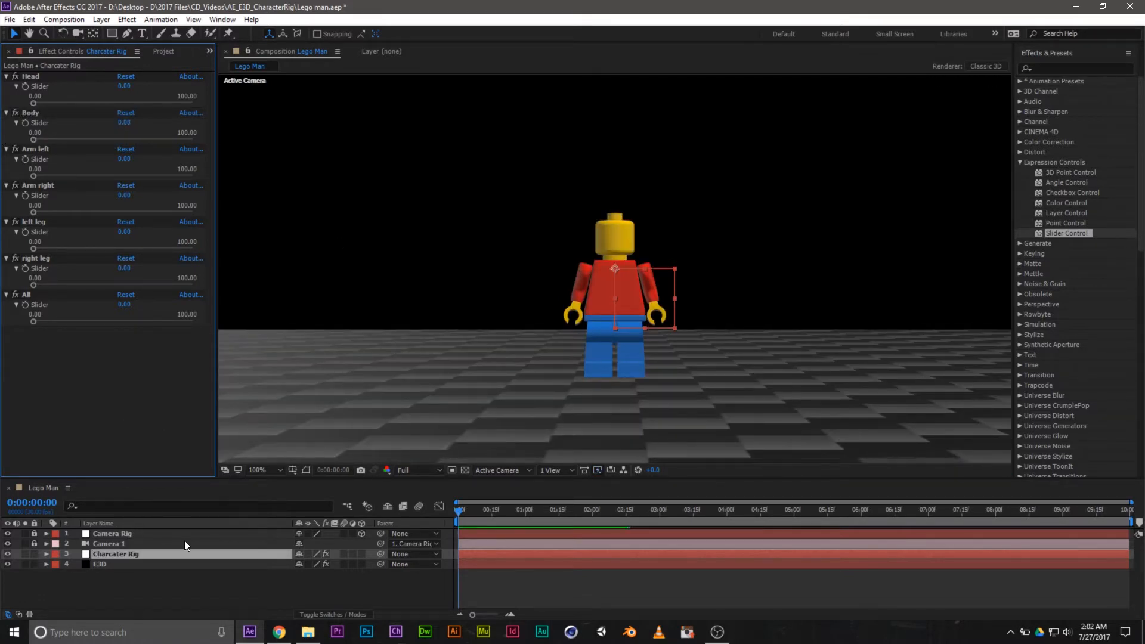
Step: Enlarge the timeline area and expand the Charcater Rig layer's head, body, arm and leg effects to expose their sliders
left_click(46, 554)
left_click_drag(500, 478, 493, 333)
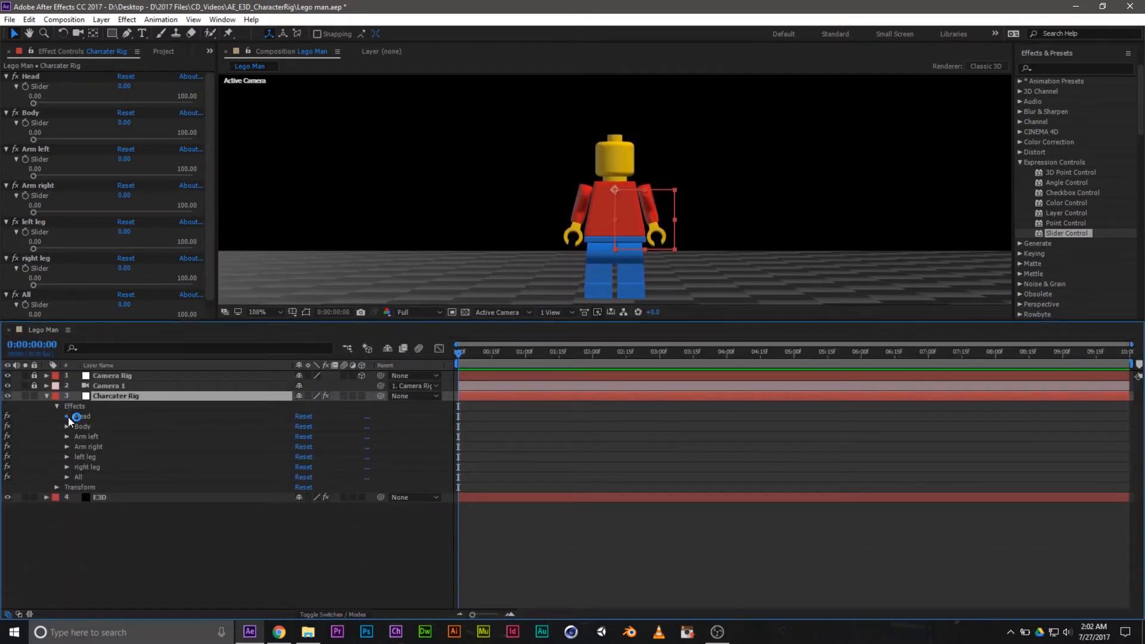
left_click(67, 416)
left_click(68, 448)
left_click(66, 477)
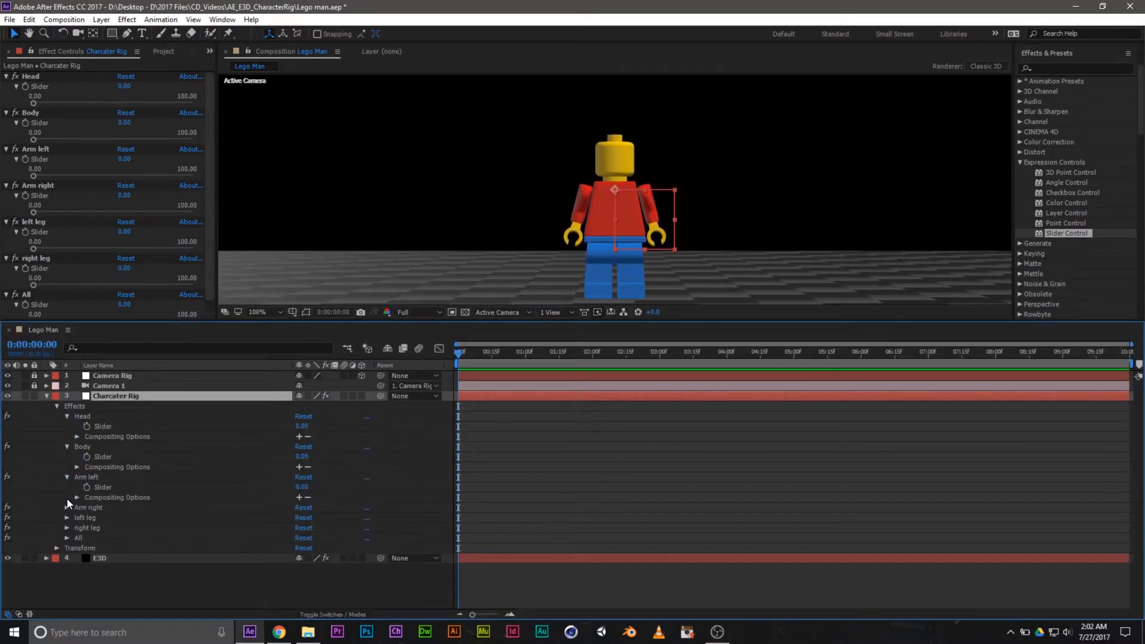
left_click(67, 507)
left_click(67, 548)
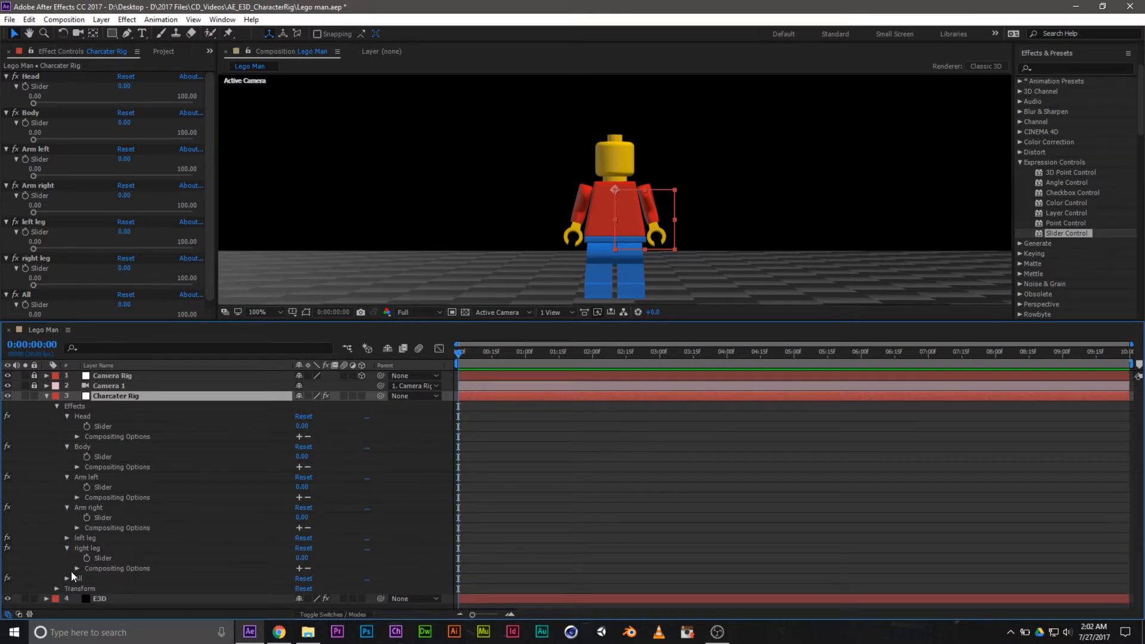
left_click(67, 539)
scroll(124, 540, "down", 1)
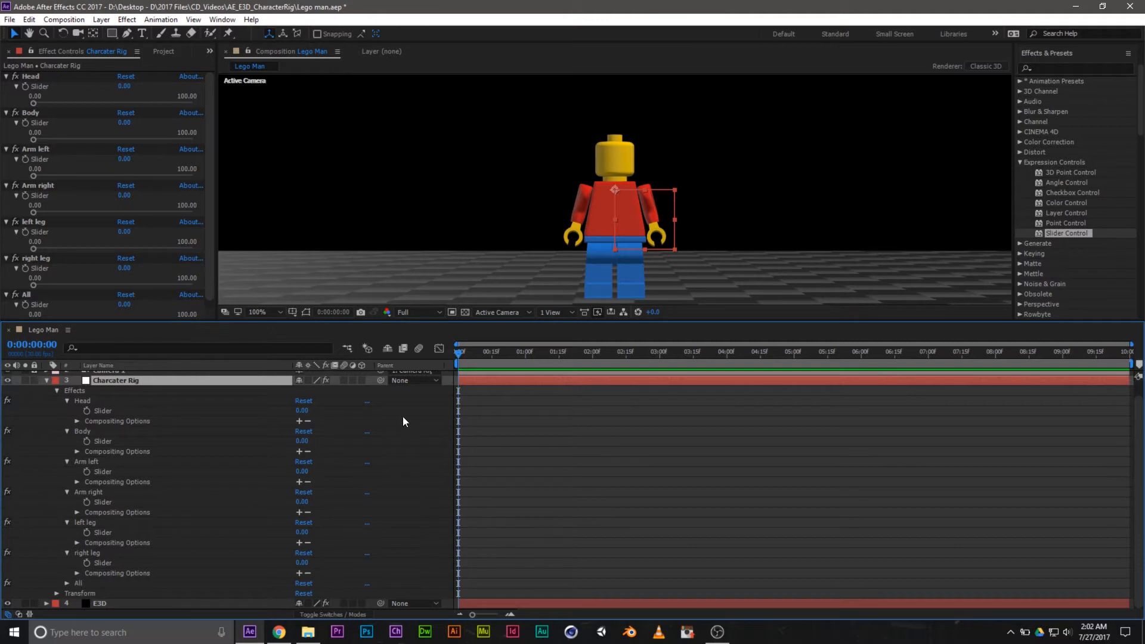
Step: Enable keyframing at 0:00:00:00 for the Head, Body, Arm left, Arm right, left leg and right leg sliders
left_click(87, 411)
left_click(86, 441)
left_click(86, 472)
left_click(86, 502)
left_click(87, 532)
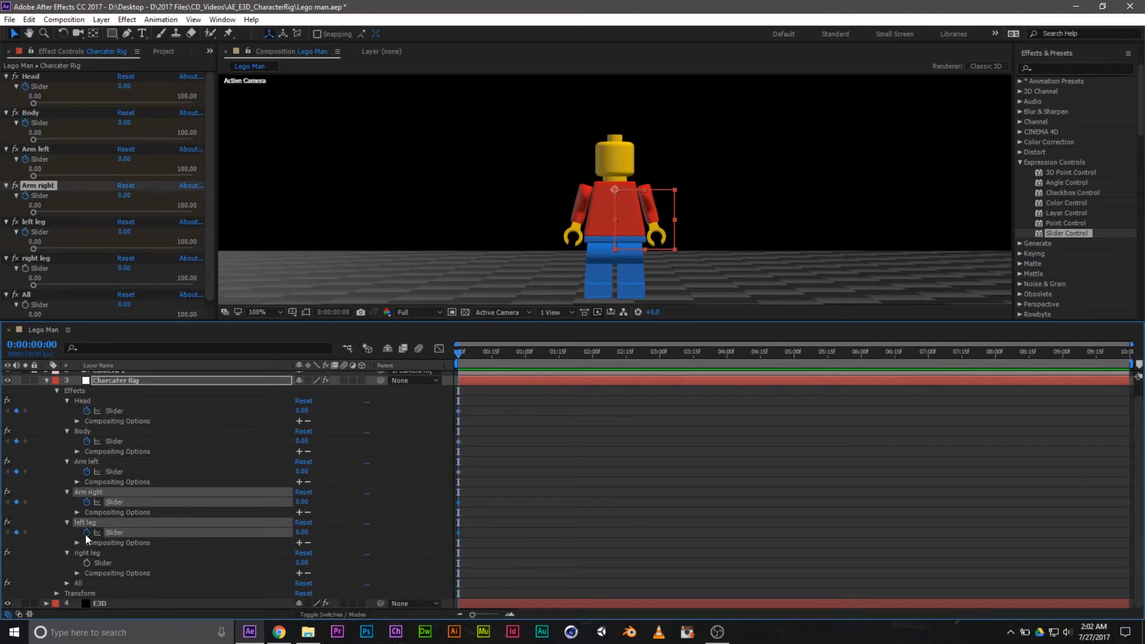
left_click(86, 563)
Step: Keyframe the left leg slider at 50 at 0:00:00:15
left_click_drag(475, 358, 492, 363)
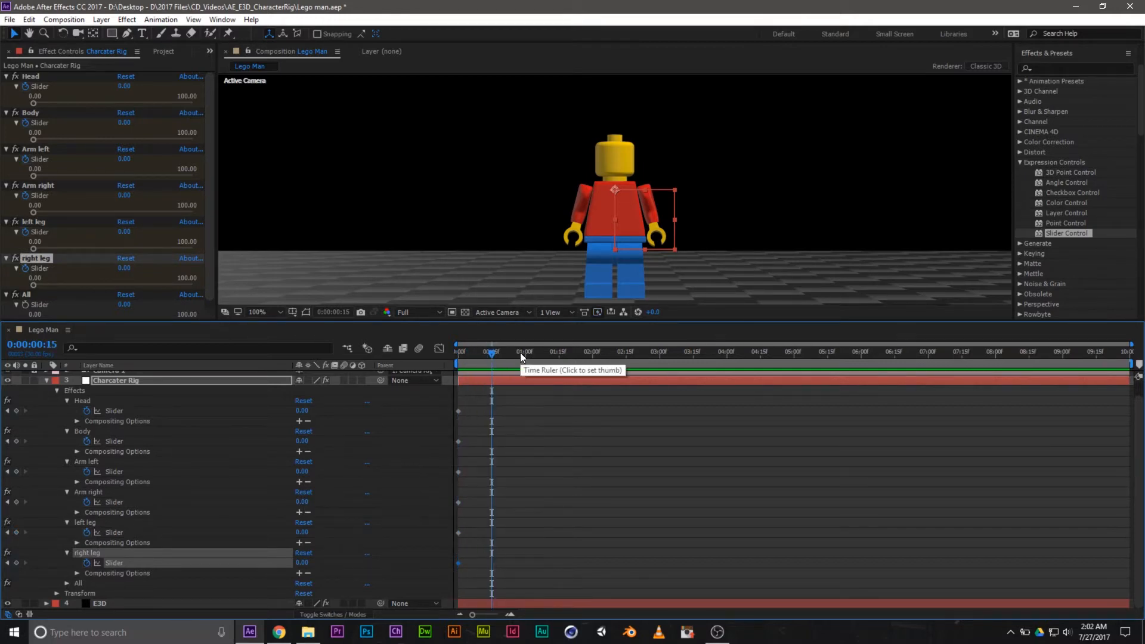
left_click_drag(563, 320, 563, 335)
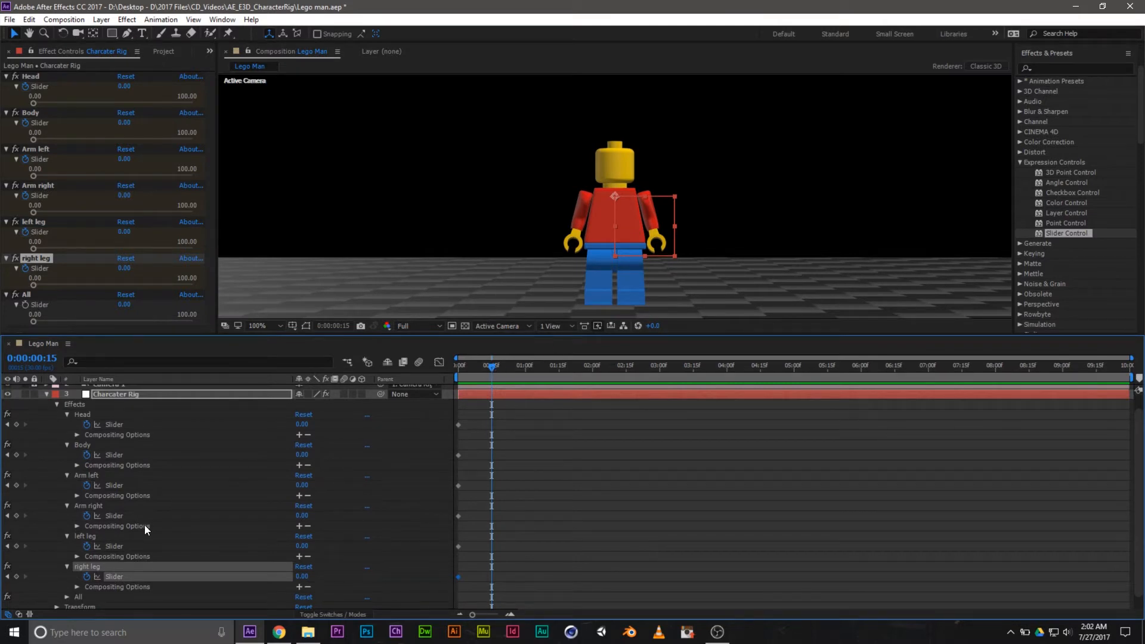
left_click(180, 536)
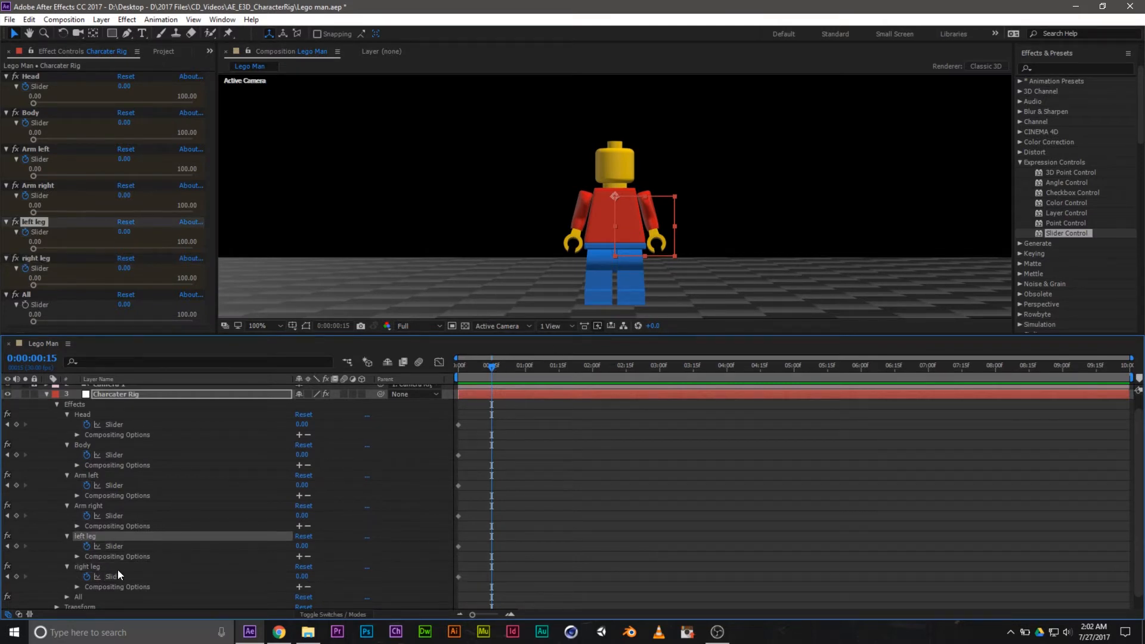
left_click(302, 546)
type("50")
key("Return")
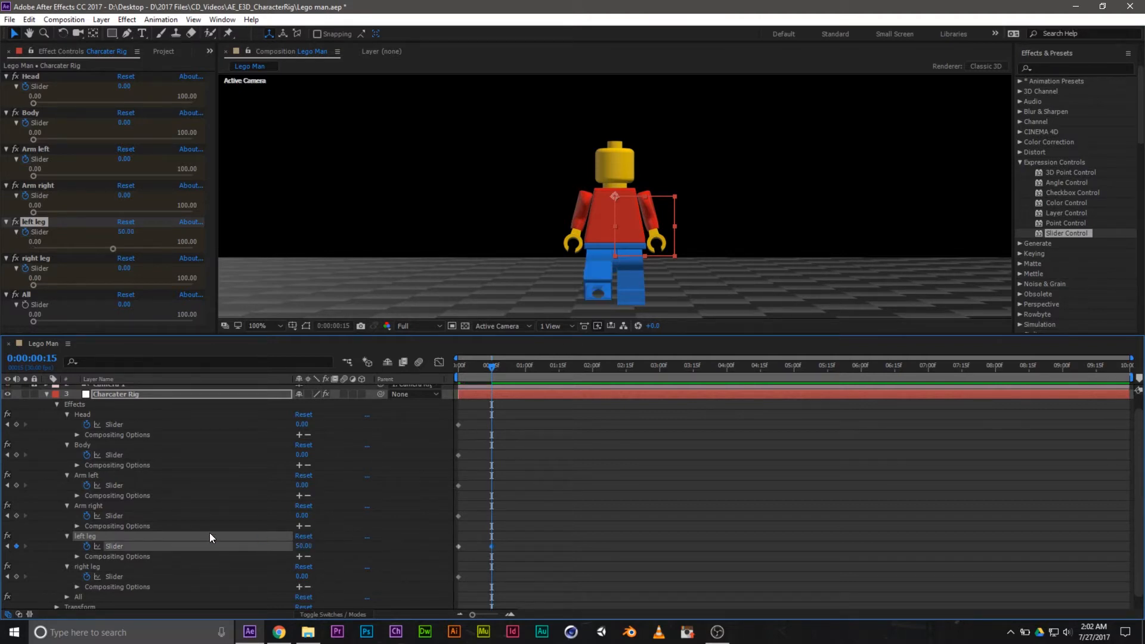
Step: Keyframe the right leg slider at -50 at 0:00:00:15
left_click(111, 577)
left_click(302, 576)
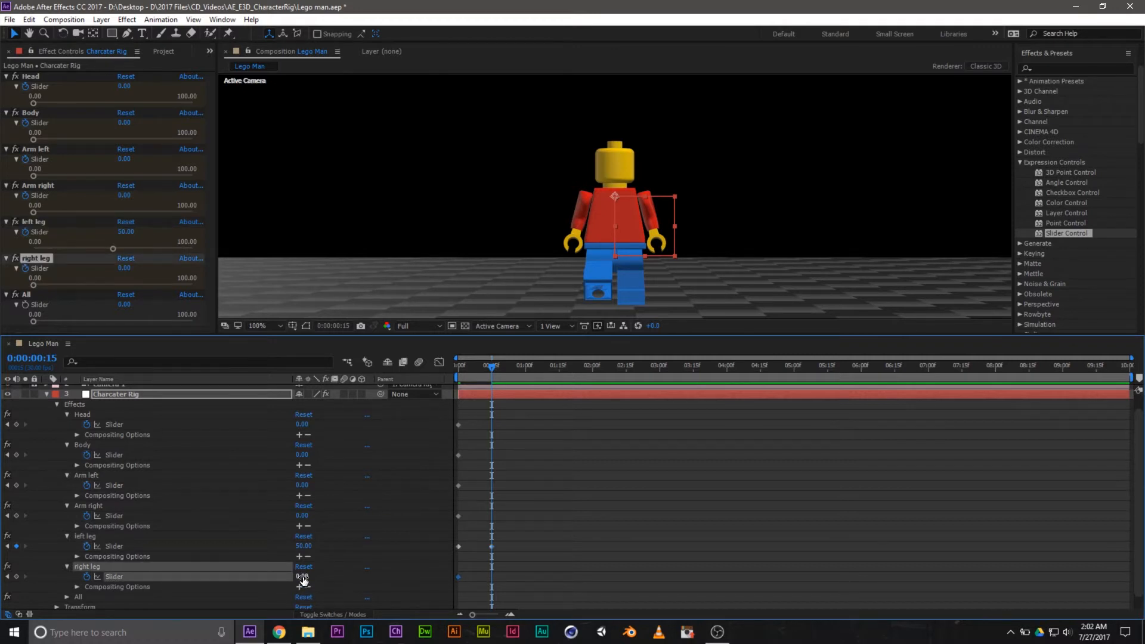
type("-50")
key("Return")
Step: At 0:00:01:01, keyframe the right leg slider at 50 and the left leg slider at -50
left_click_drag(492, 367, 526, 362)
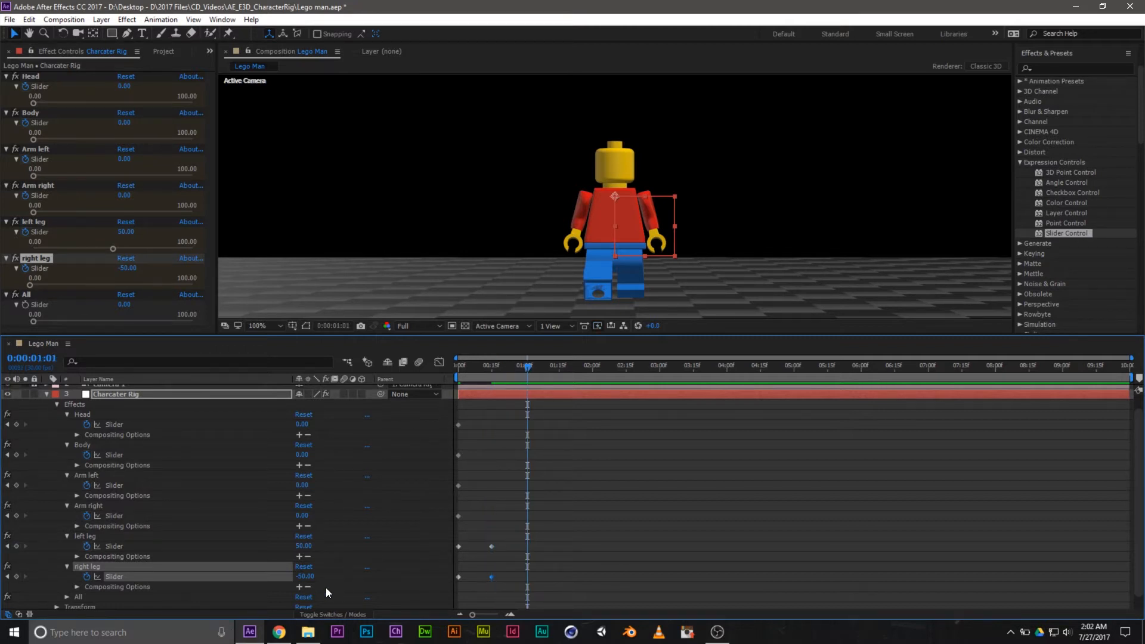
left_click(304, 577)
type("50")
key("Return")
left_click(304, 546)
type("-50")
key("Return")
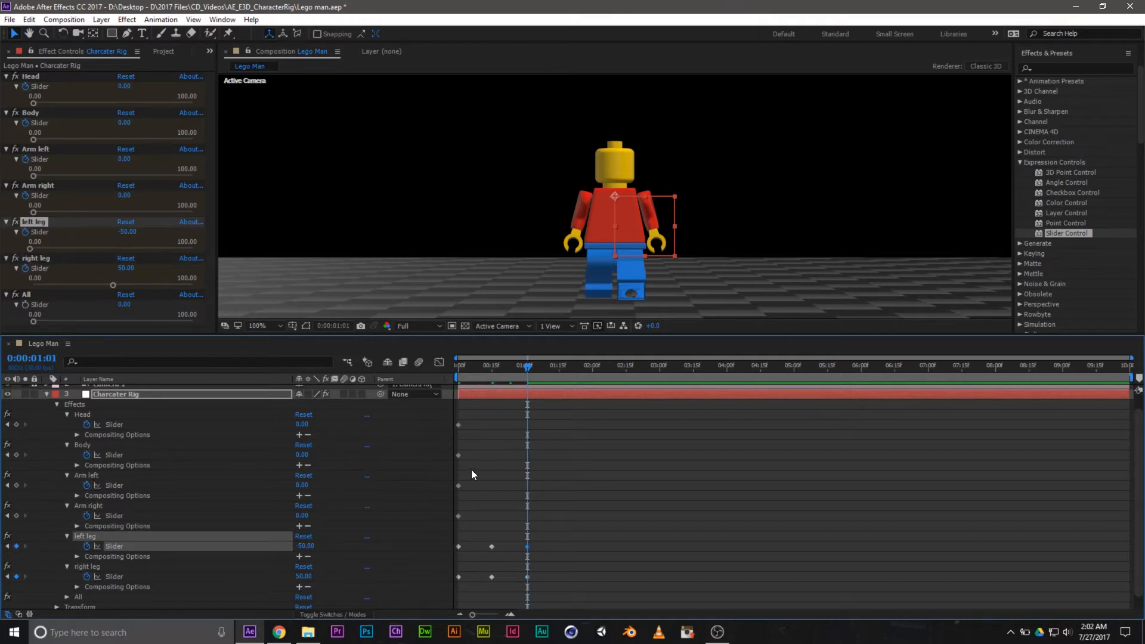
Step: Play back the first leg swing from the start of the composition
left_click_drag(532, 370, 445, 382)
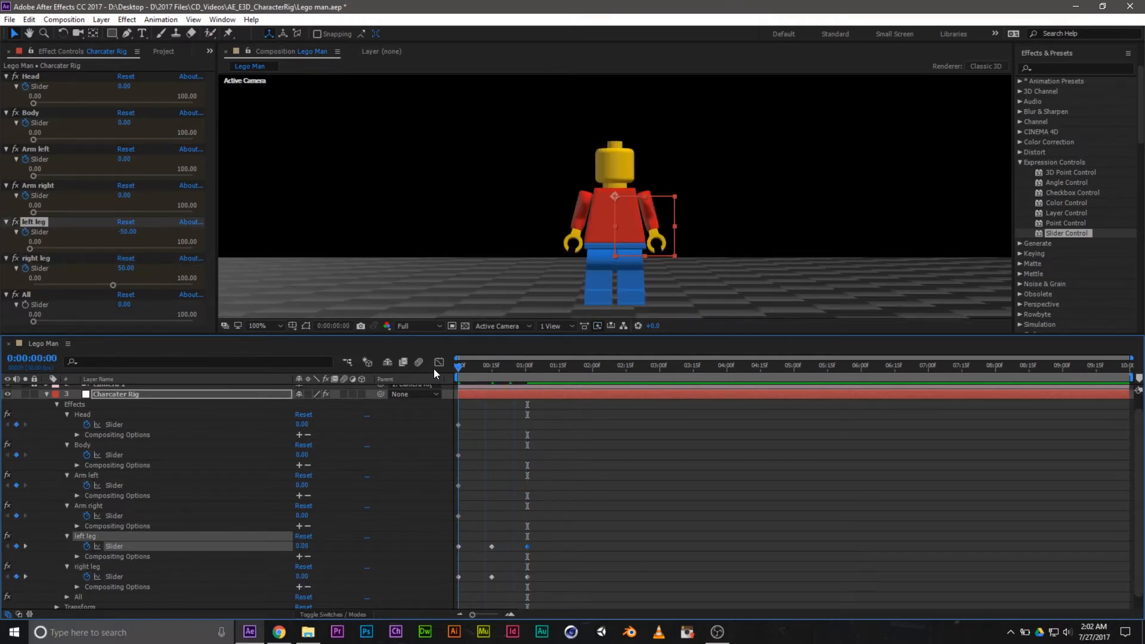
key("space")
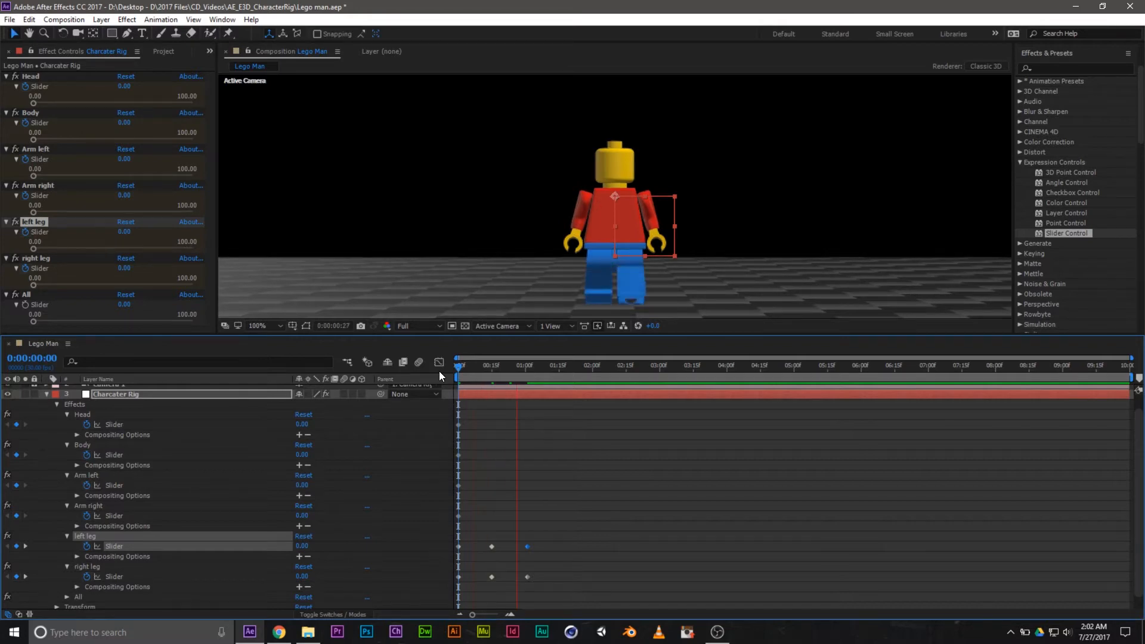
mouse_move(489, 379)
left_mouse_down()
mouse_move(424, 371)
mouse_move(497, 379)
left_mouse_up()
Step: Duplicate the second and third keyframes of both leg sliders at one-second intervals, with the last copy starting at 0:00:05:15
left_click_drag(544, 521, 484, 594)
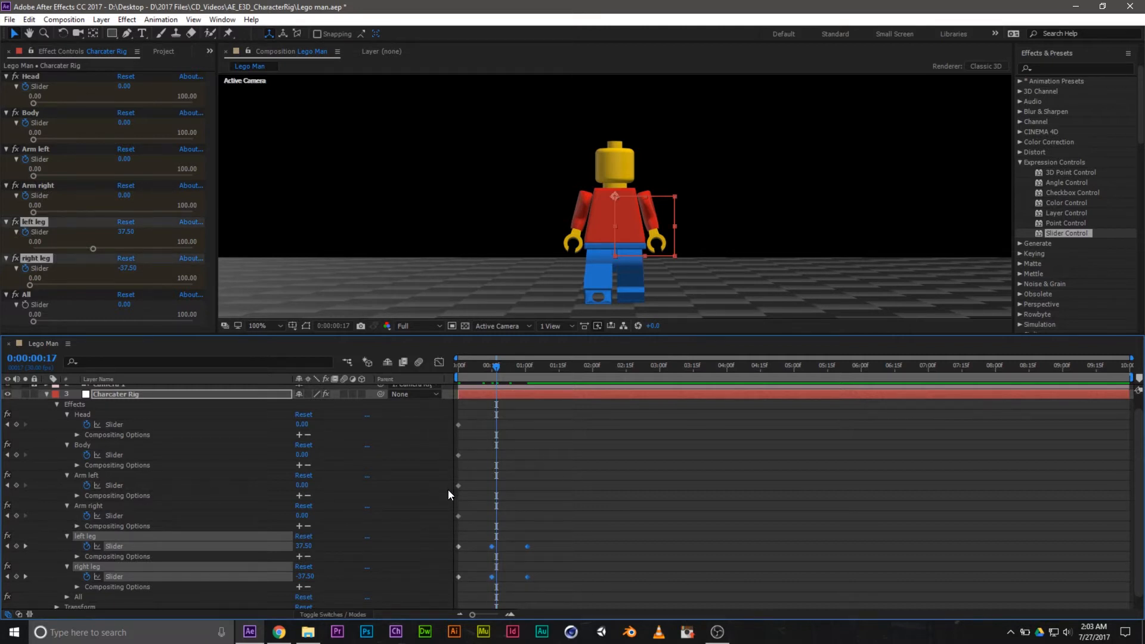
left_click_drag(528, 374, 828, 373)
key("ctrl+v")
key("ctrl+v")
key("ctrl+v")
key("ctrl+v")
key("ctrl+v")
Step: Preview the repeated leg cycle from the beginning of the composition
key("Home")
key("space")
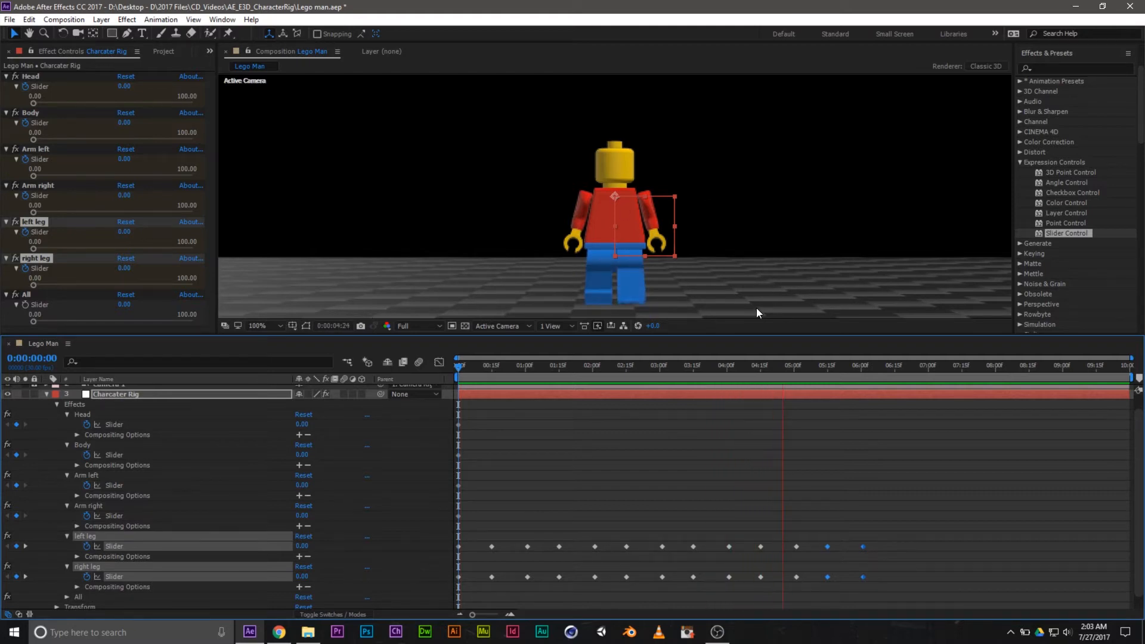
key("space")
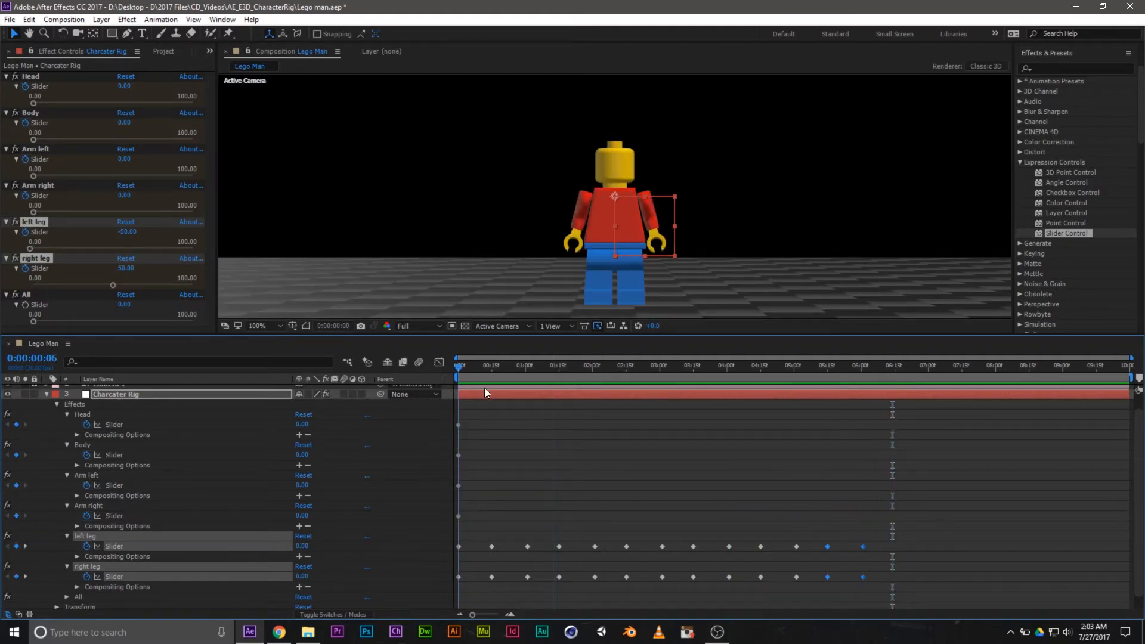
Step: Keyframe the Arm left slider at -50 at 0:00:00:15
key("k")
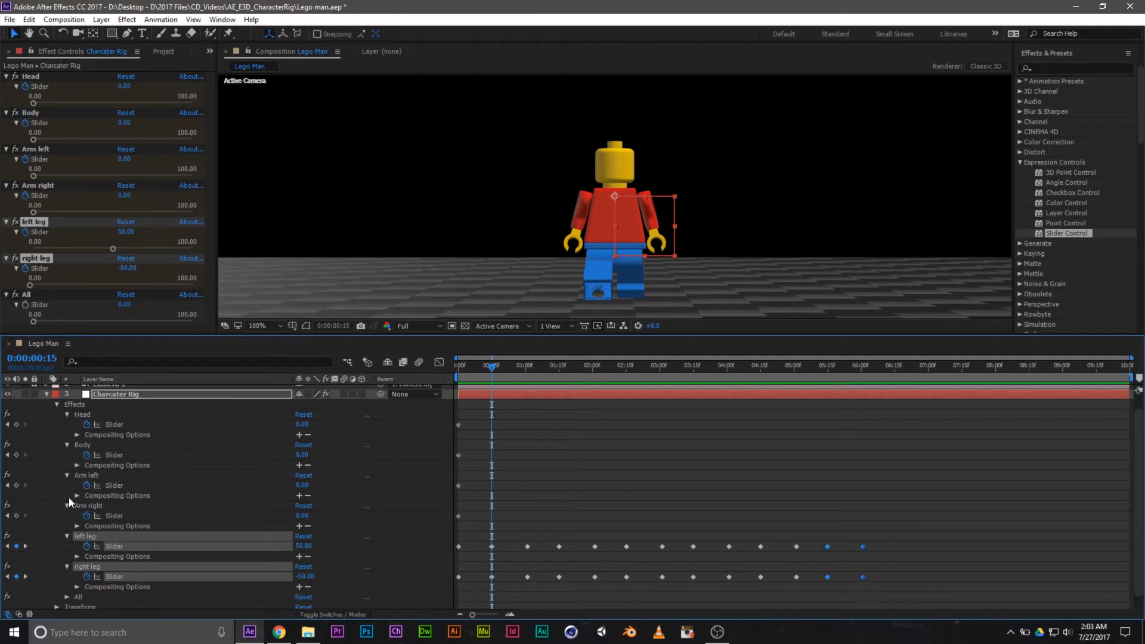
left_click(96, 478)
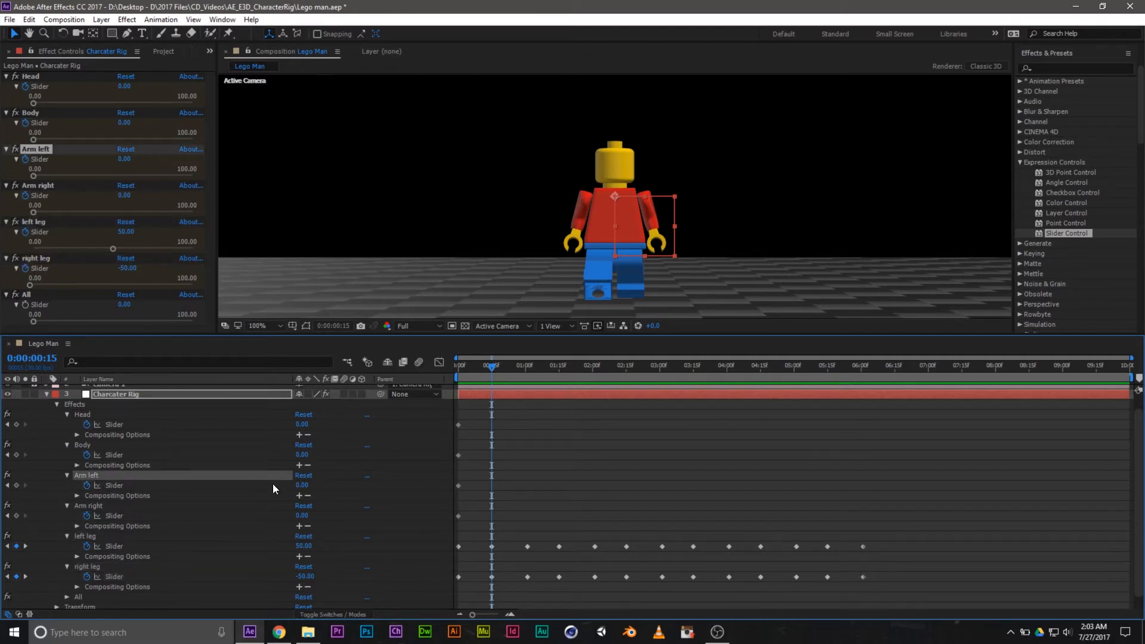
mouse_move(306, 489)
left_mouse_down()
mouse_move(263, 487)
mouse_move(302, 487)
left_mouse_up()
left_click(303, 485)
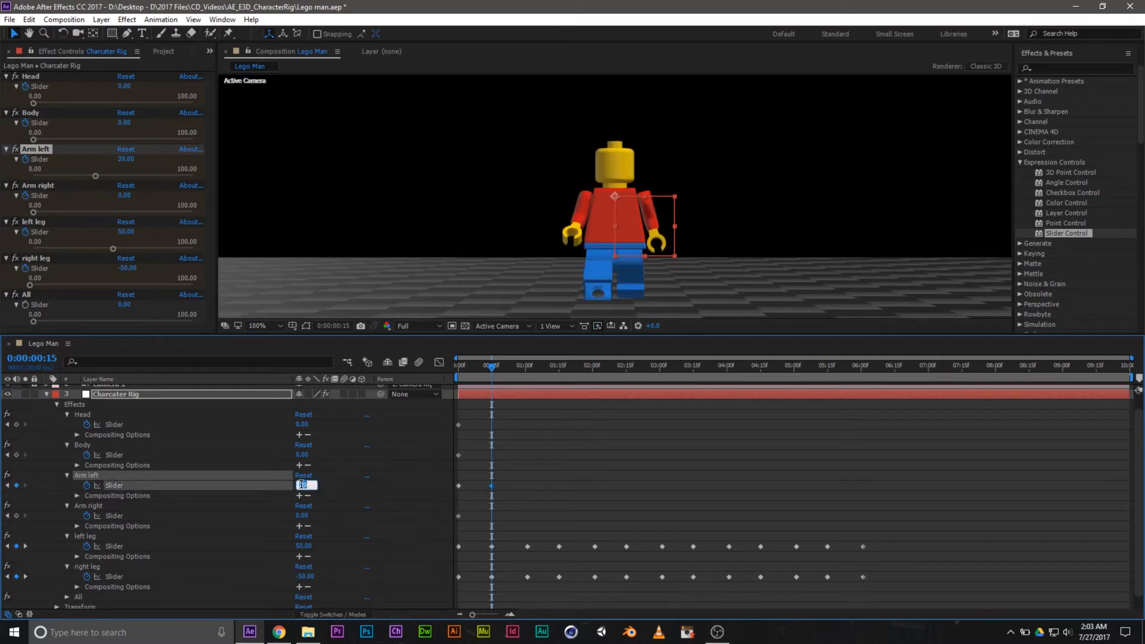
type("-")
type("50")
key("Return")
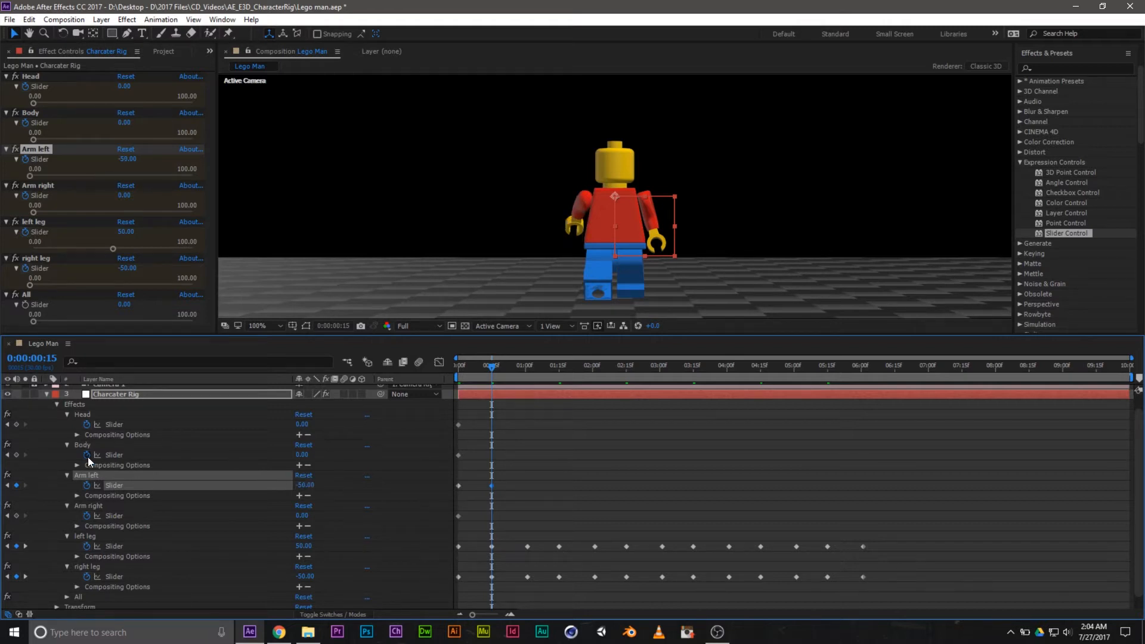
Step: Keyframe the Arm right slider at 50 at 0:00:00:15
left_click(113, 516)
left_click(302, 515)
type("50")
key("Return")
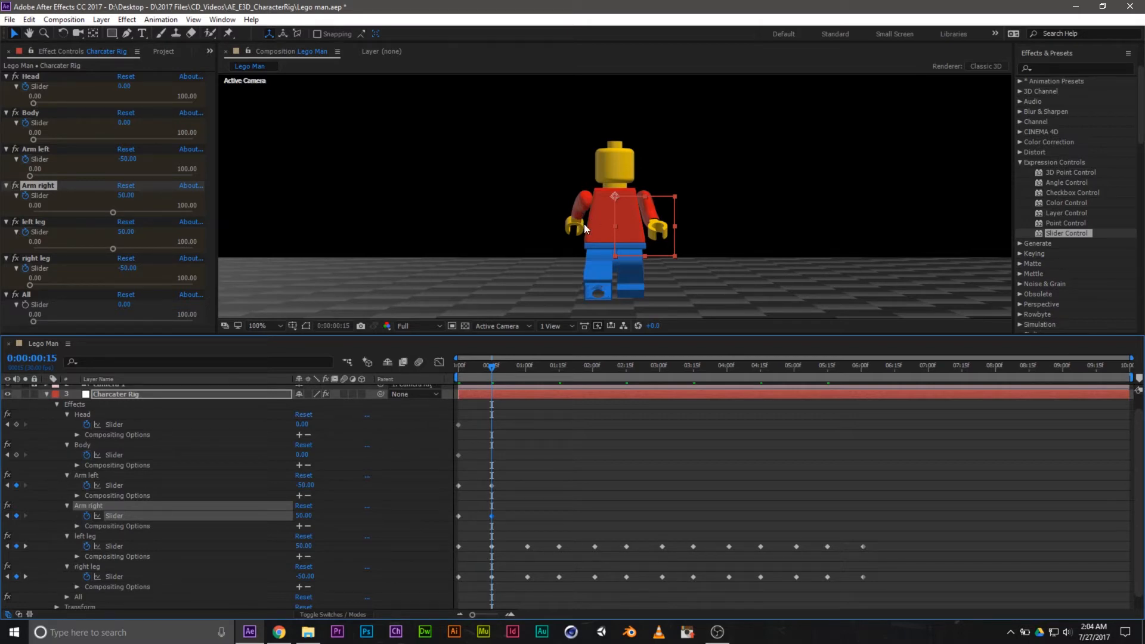
Step: At 0:00:01:01, keyframe the Arm right slider at -50 and the Arm left slider at 50
left_click_drag(500, 371, 528, 372)
left_click(307, 514)
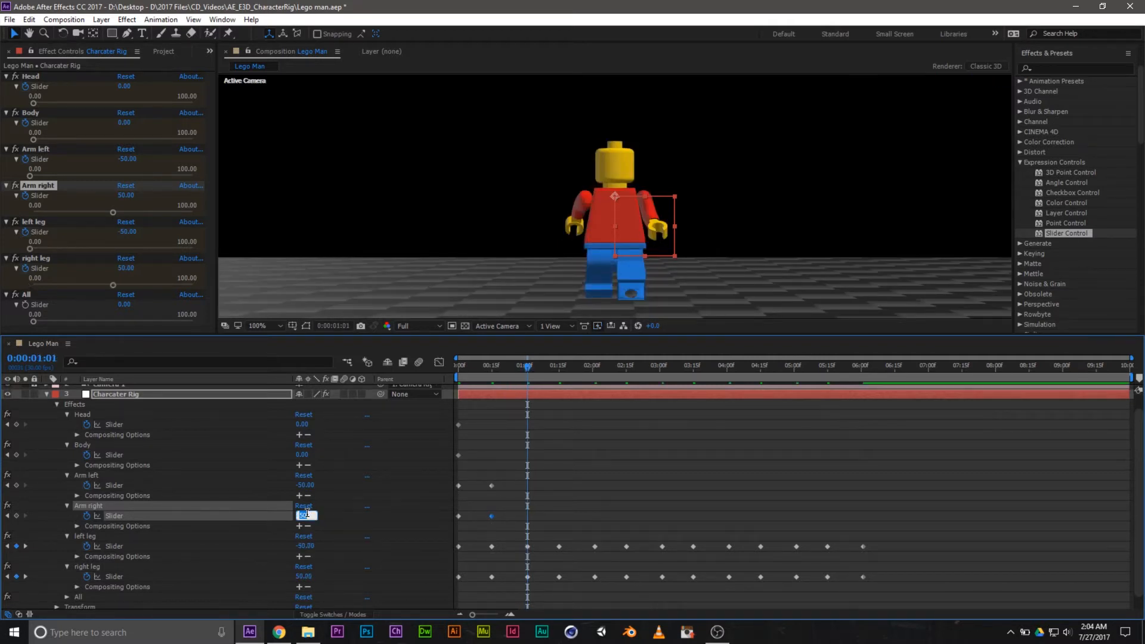
type("-50")
key("Return")
left_click(304, 485)
type("50")
key("Return")
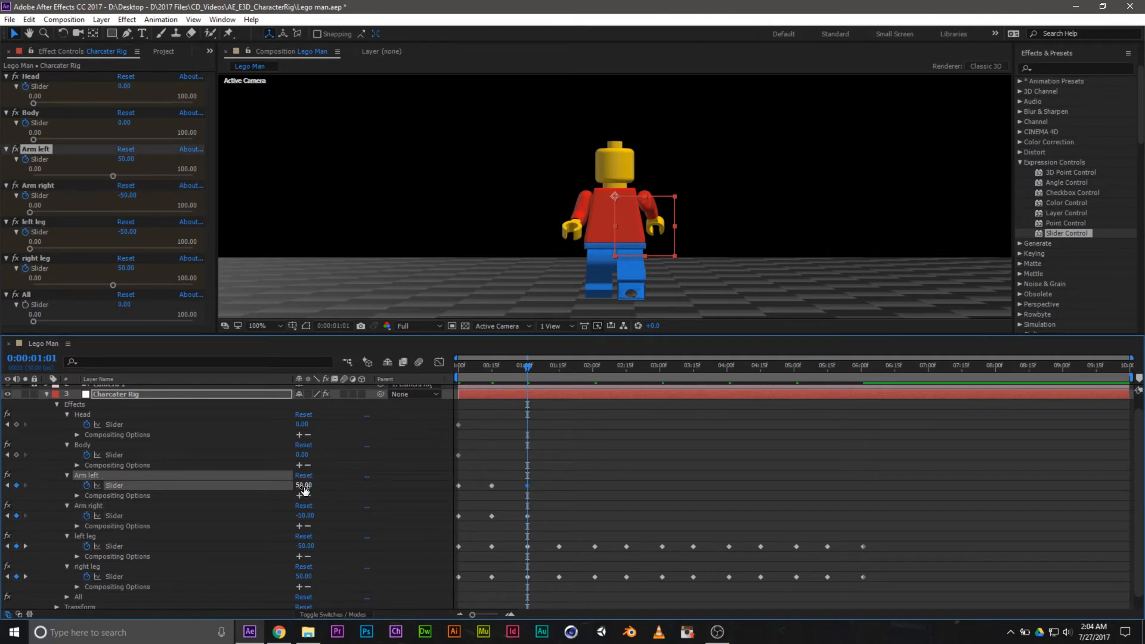
Step: Duplicate the second and third keyframes of both arm sliders every second up to a copy starting at 0:00:05:15, and preview the walk
left_click_drag(545, 451, 482, 529)
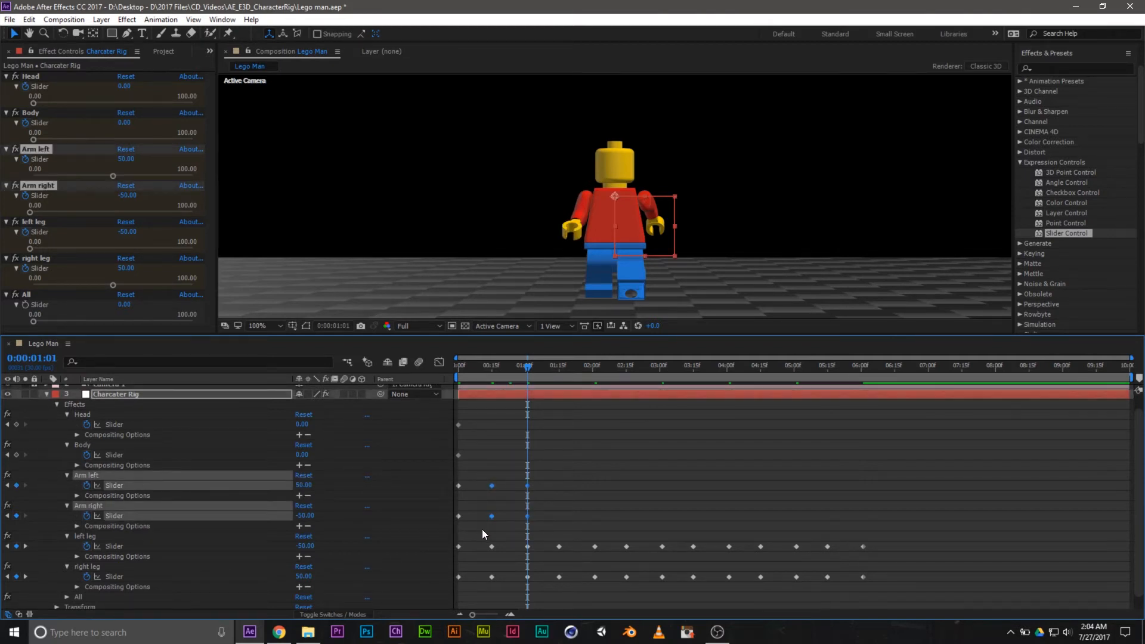
left_click_drag(567, 374, 693, 377)
key("ctrl+v")
key("ctrl+v")
key("ctrl+v")
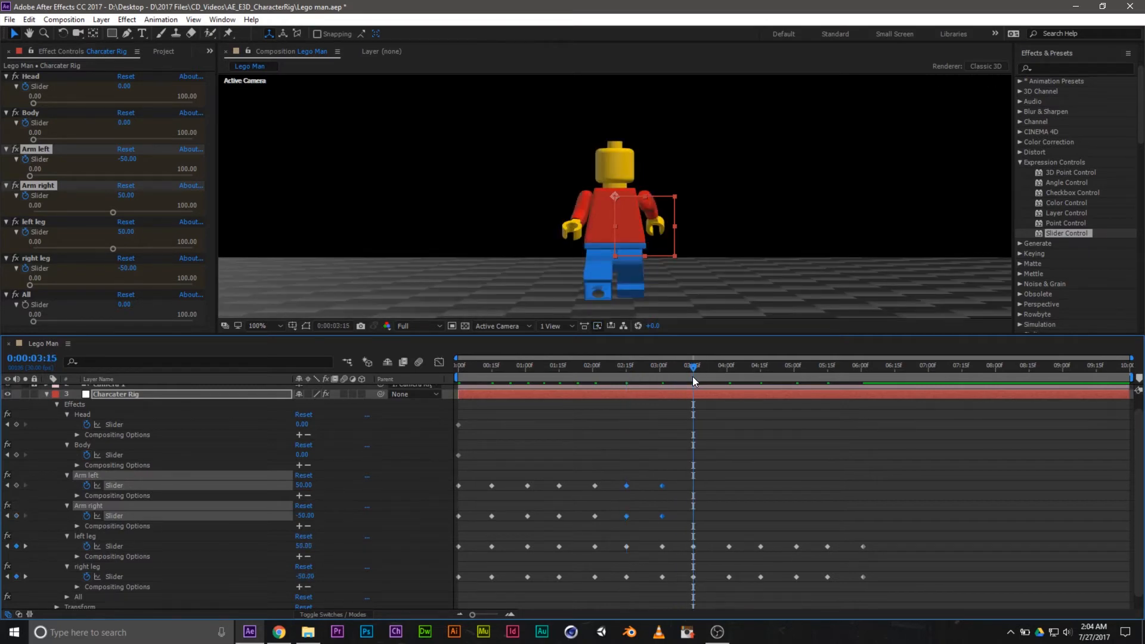
left_click(754, 367)
left_click_drag(764, 378, 762, 378)
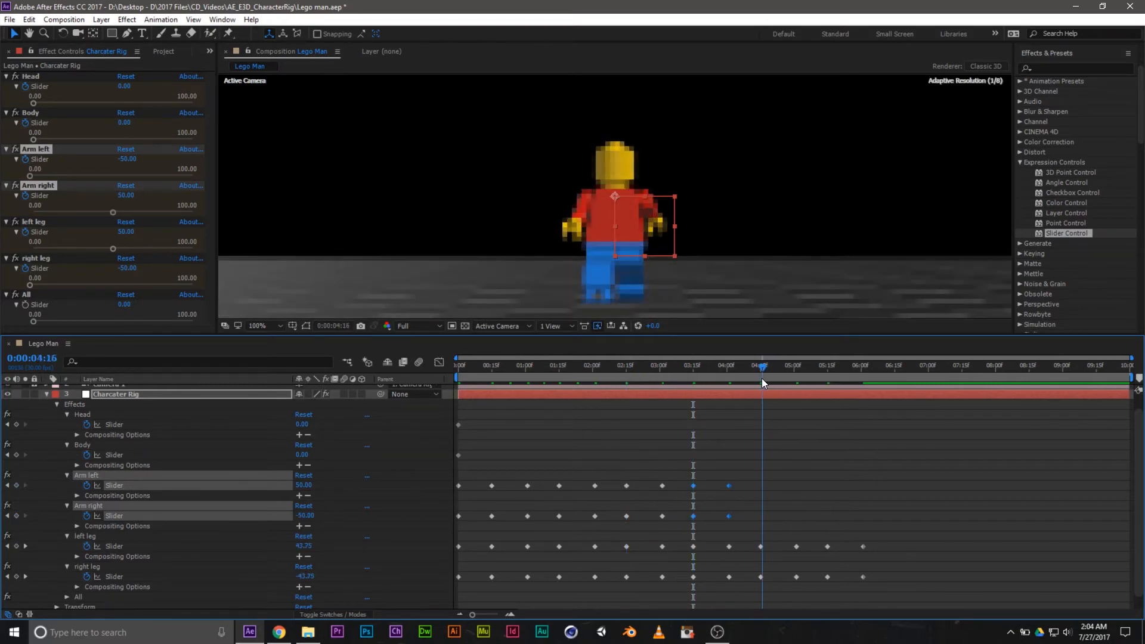
key("ctrl+v")
left_click_drag(832, 378, 828, 376)
key("ctrl+v")
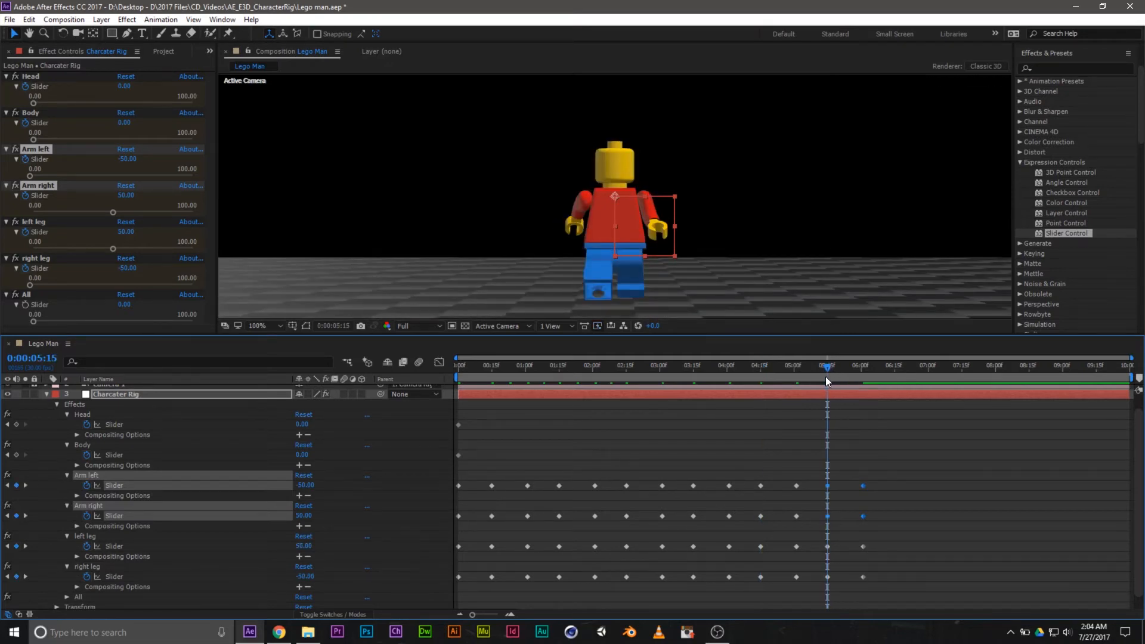
key("Home")
key("space")
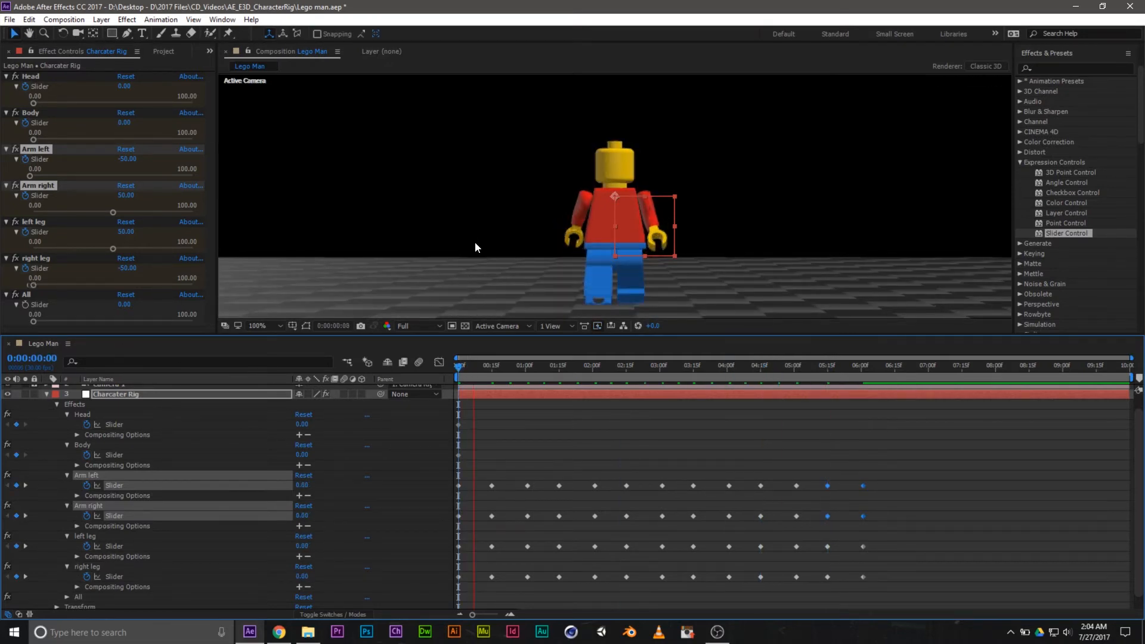
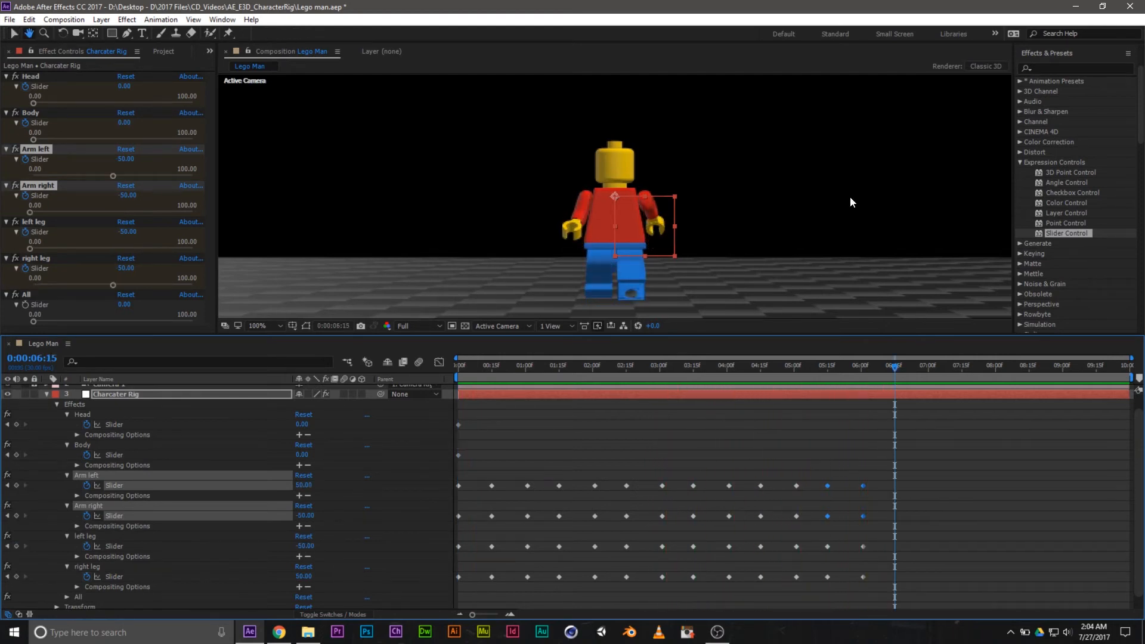
Step: Try keyframing the Body slider of the Charcater Rig layer at 0:00:00:11
left_click(748, 382)
left_click_drag(748, 379, 483, 384)
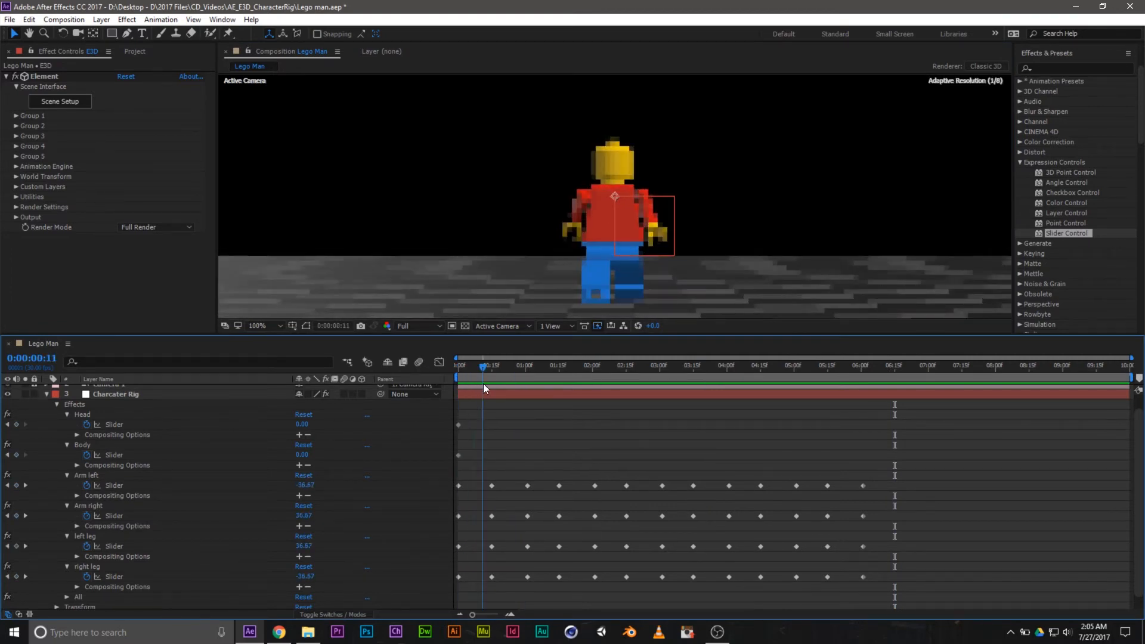
scroll(136, 540, "down", 1)
scroll(135, 542, "up", 1)
left_click(115, 399)
left_click_drag(33, 141, 5, 141)
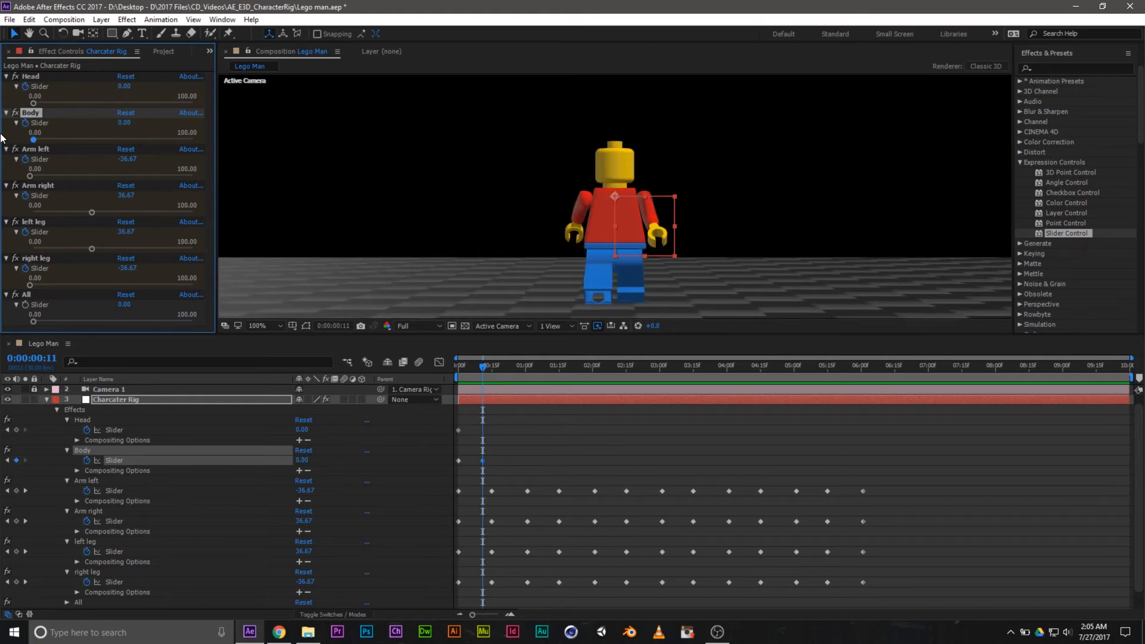
Step: Keyframe the Body slider at 30 at 0:00:01:01
left_click_drag(493, 370, 527, 370)
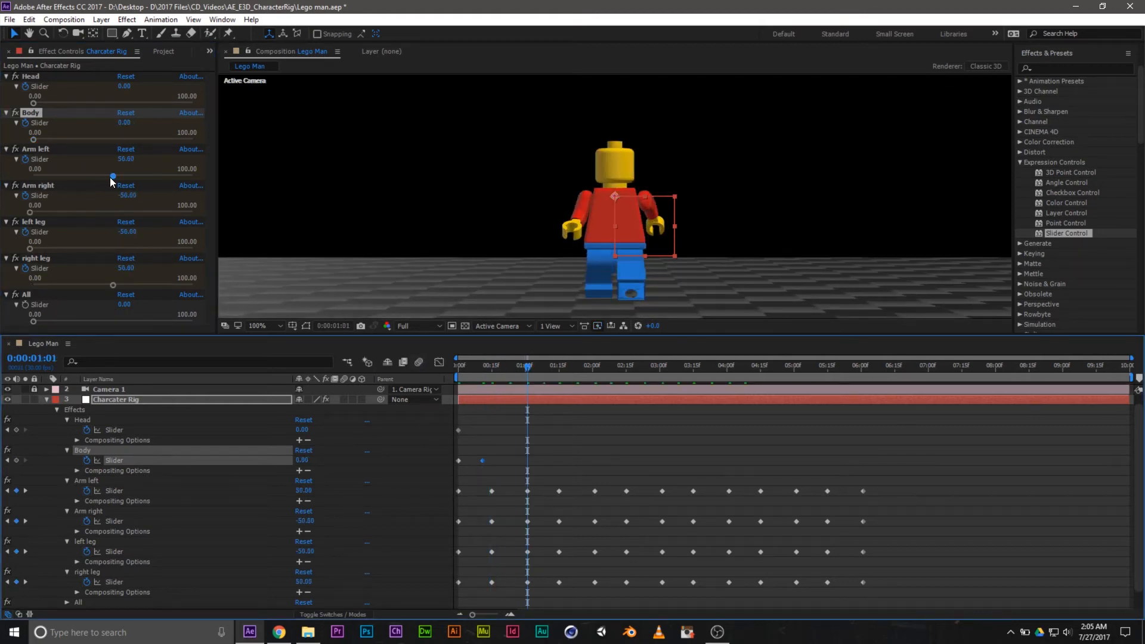
left_click_drag(110, 176, 113, 144)
key("ctrl+z")
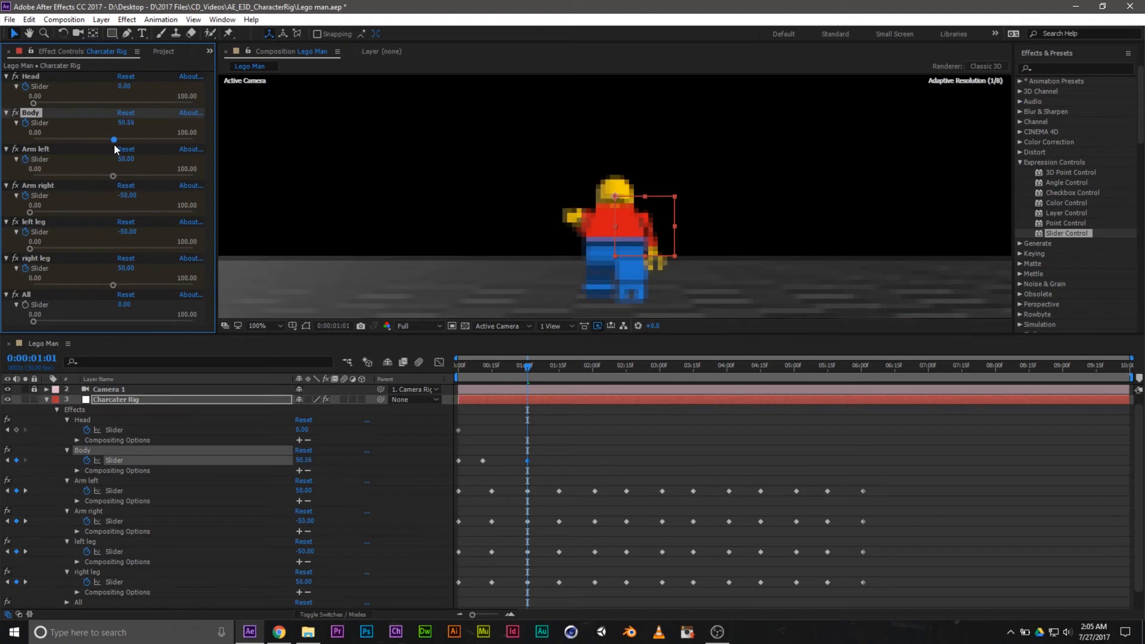
left_click(127, 122)
type("30")
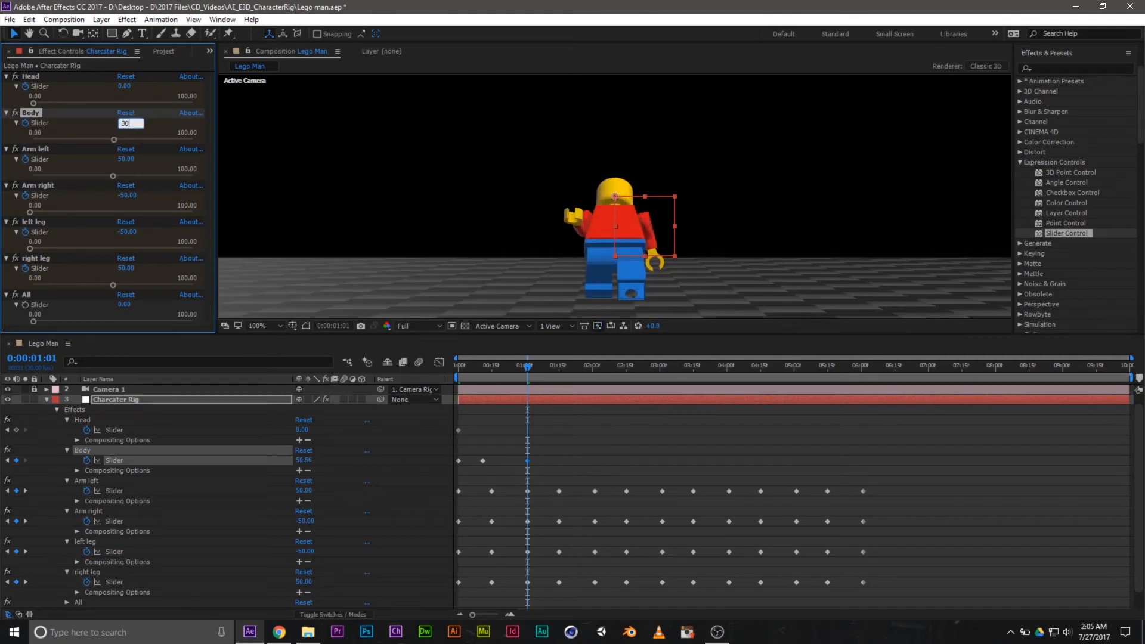
key("Return")
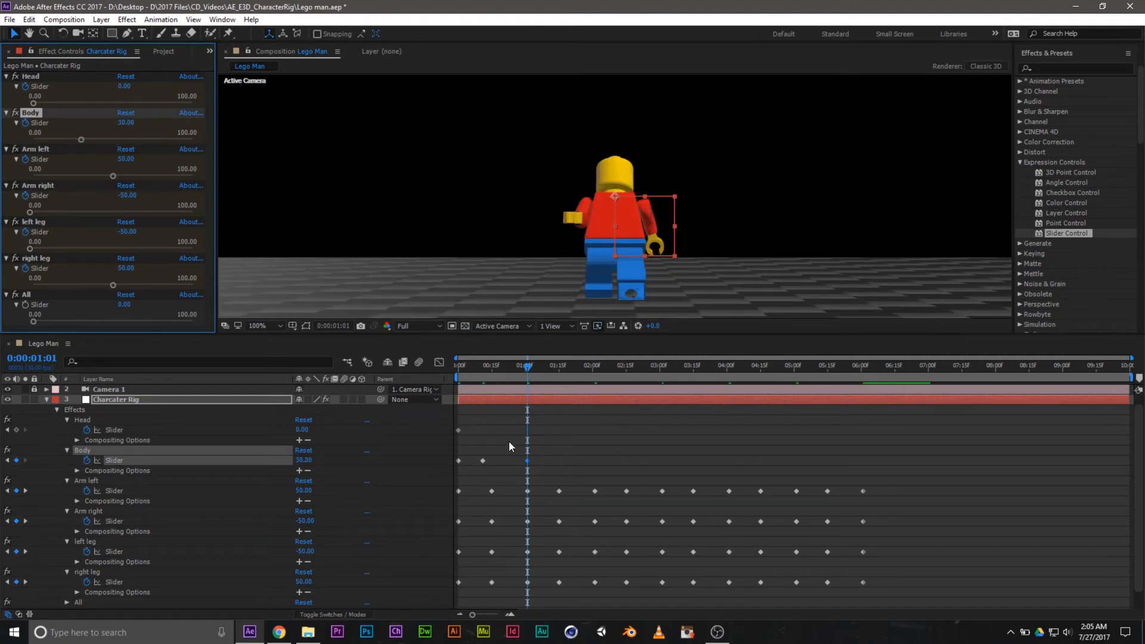
Step: Delete the stray Body slider keyframe at 0:00:00:11 and preview the motion from the start
left_click(484, 460)
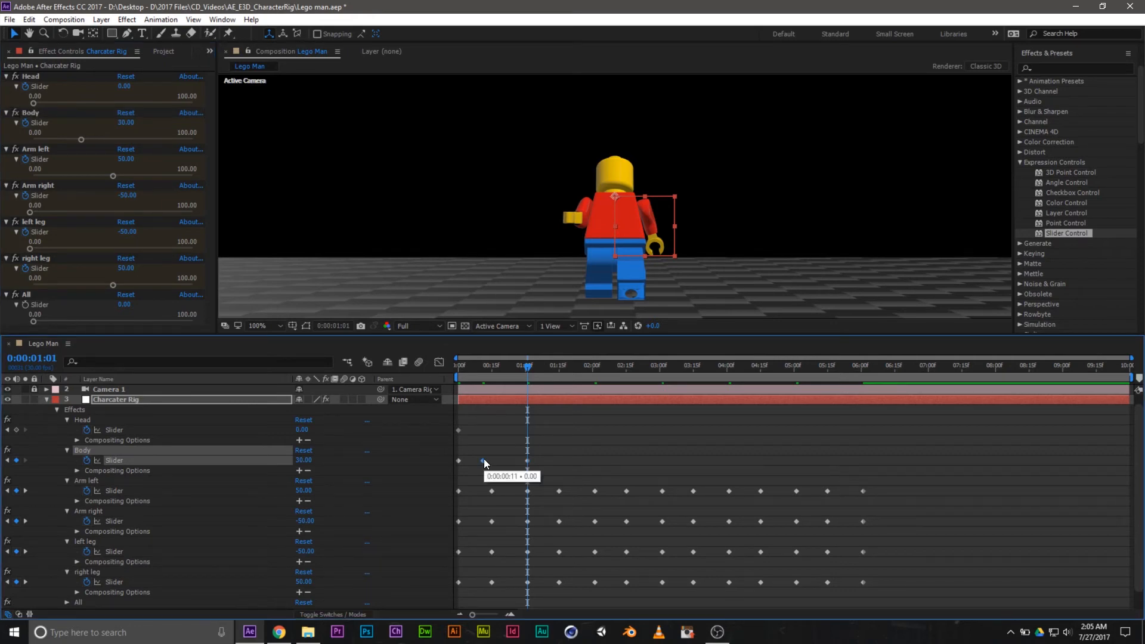
key("Delete")
left_click_drag(508, 367, 323, 348)
key("space")
key("space")
Step: Keyframe the Body slider at -30 at 0:00:02:01
left_click_drag(550, 376, 595, 376)
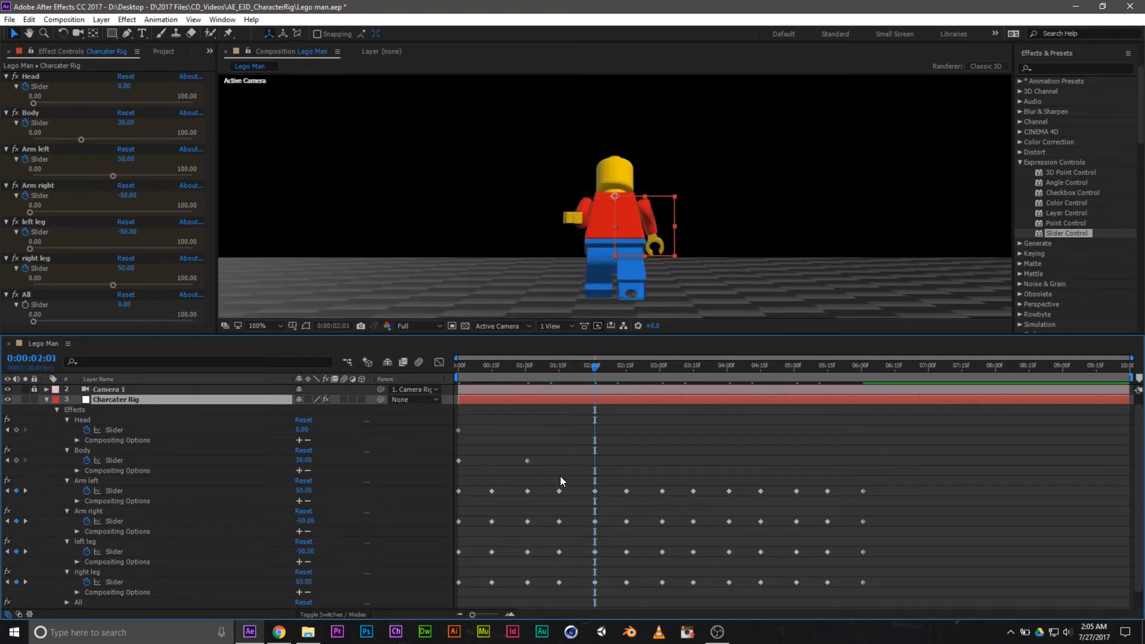
left_click(126, 124)
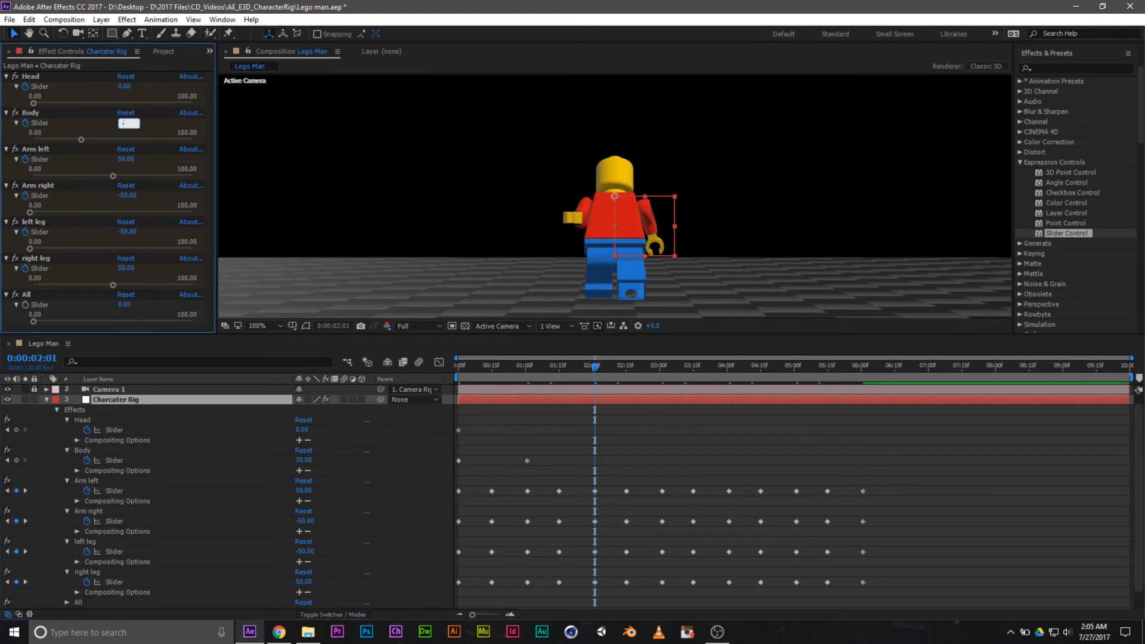
type("-30")
key("Return")
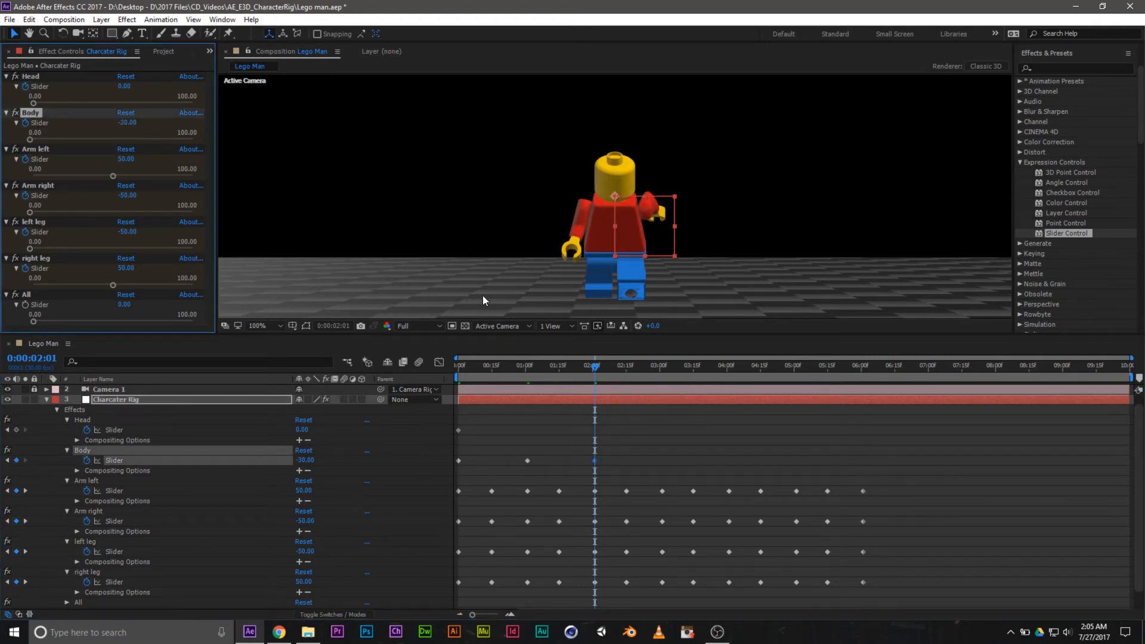
Step: Duplicate the Body slider's 30 and -30 keyframes to start at 0:00:03:01 and 0:00:05:01, and preview the walk
left_click_drag(620, 441, 522, 473)
left_click(662, 370)
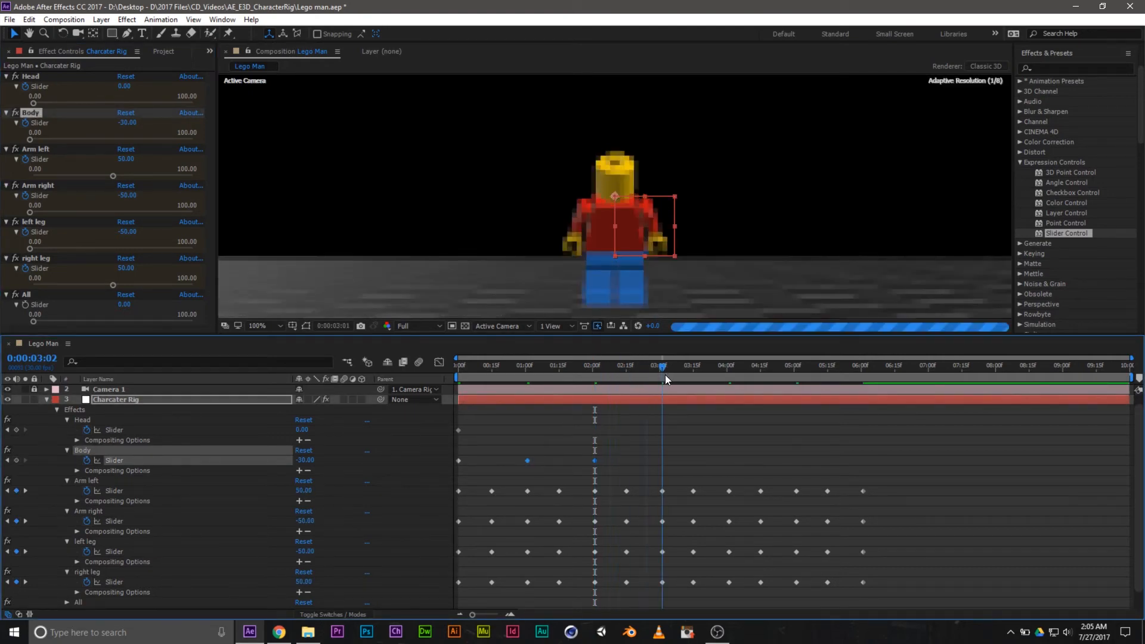
key("ctrl+v")
left_click_drag(709, 366, 798, 377)
key("ctrl+v")
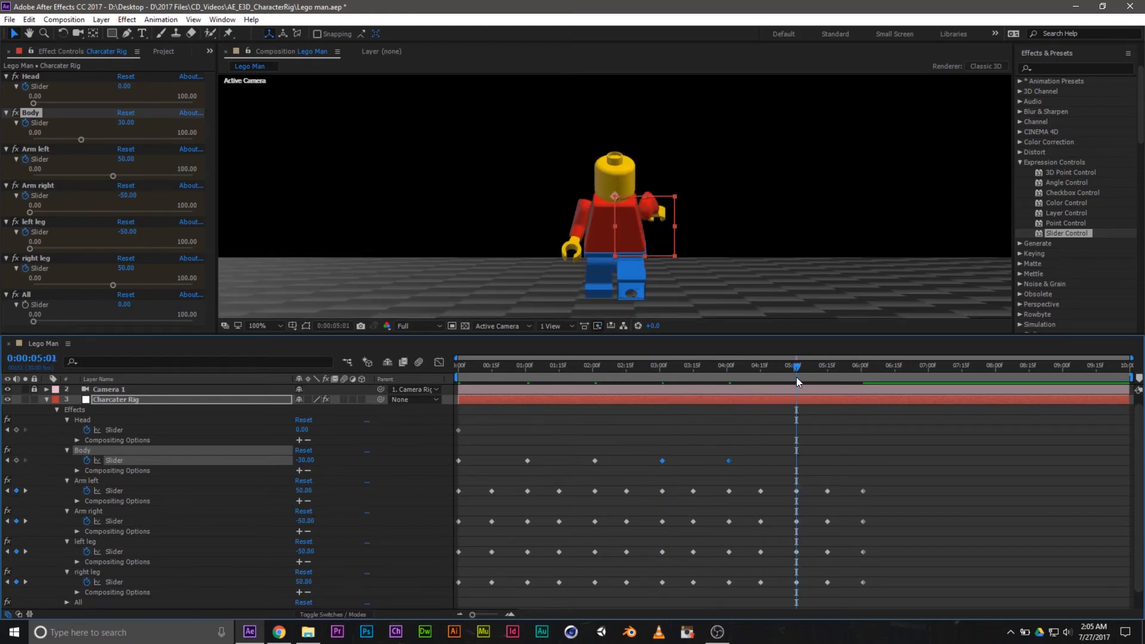
key("space")
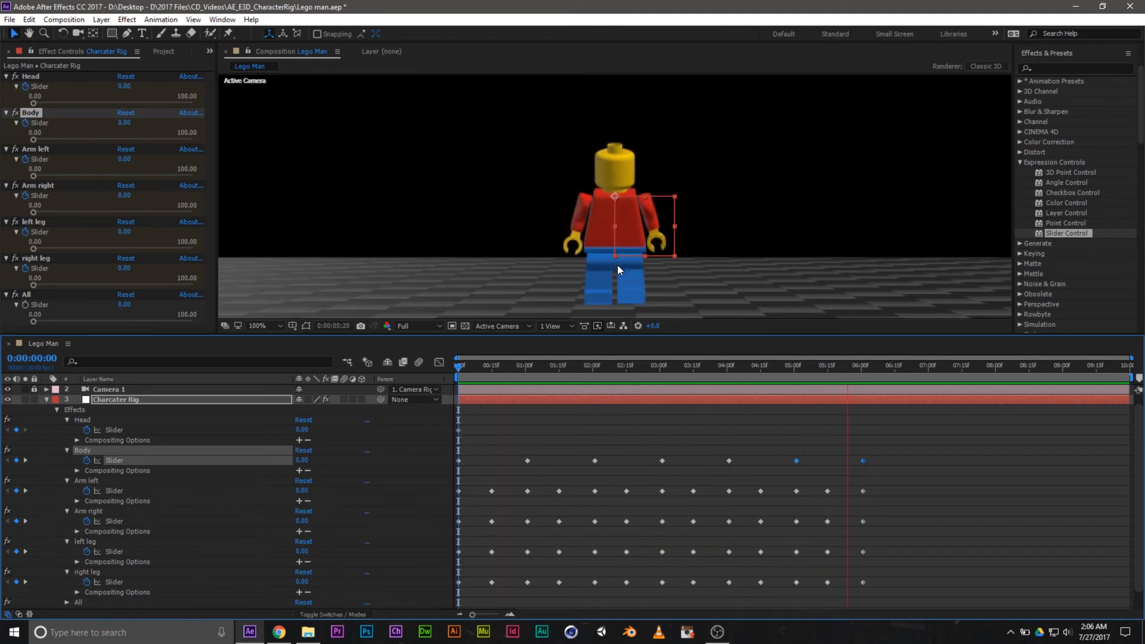
left_click_drag(812, 374, 564, 378)
key("Home")
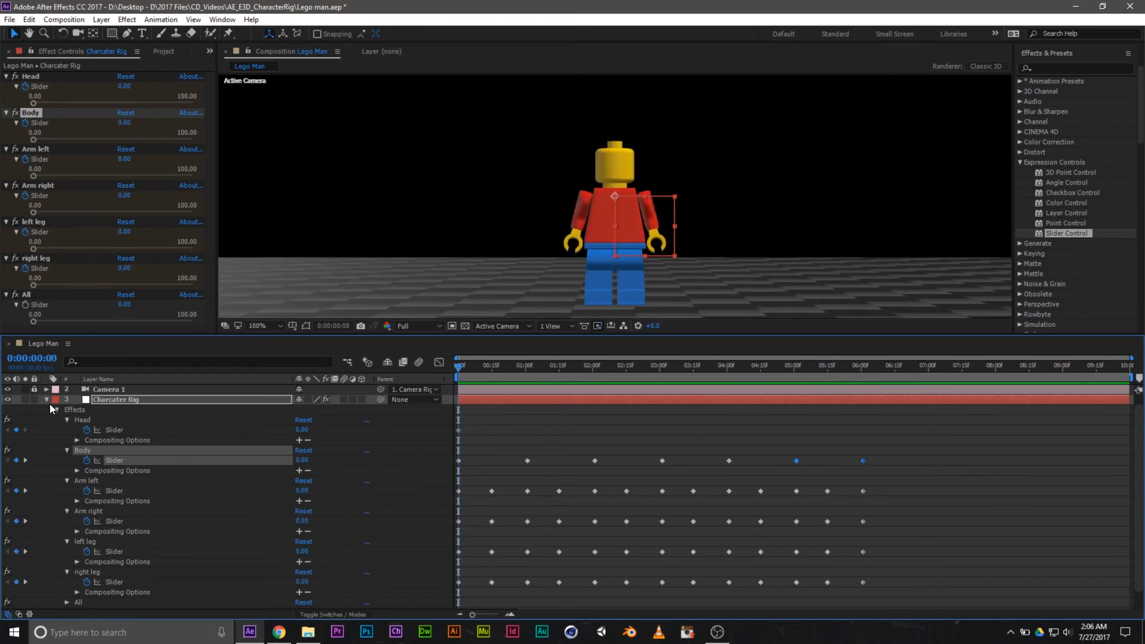
Step: Keyframe Group 1's Particle Replicator Position Z on the E3D layer at 0 at 0:00:06:00
left_click(48, 400)
left_click(98, 422)
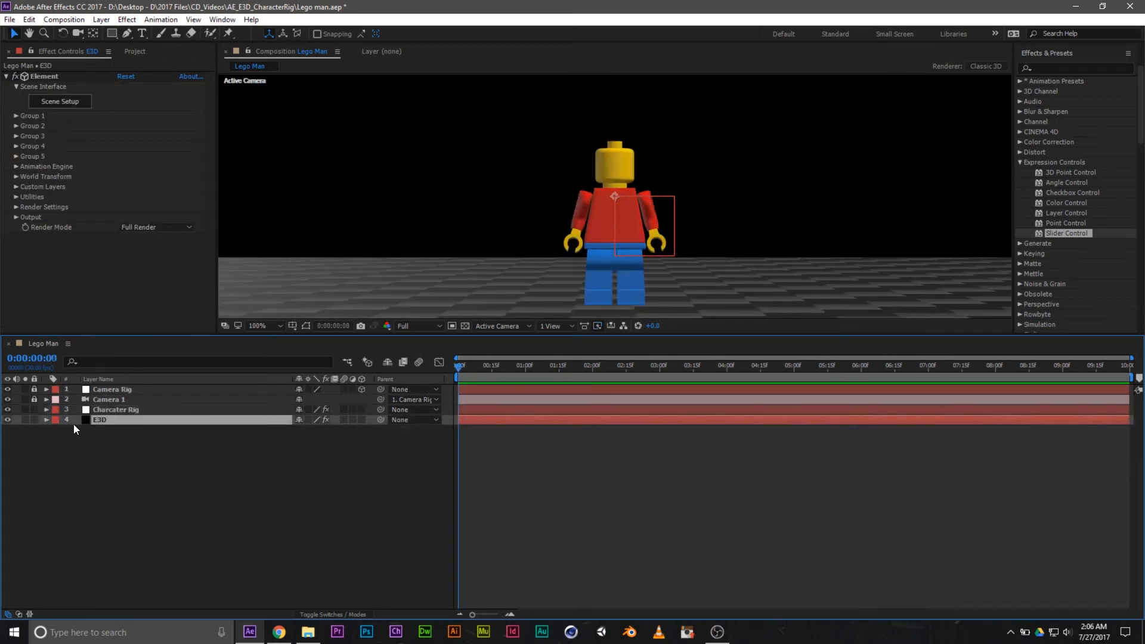
left_click(47, 419)
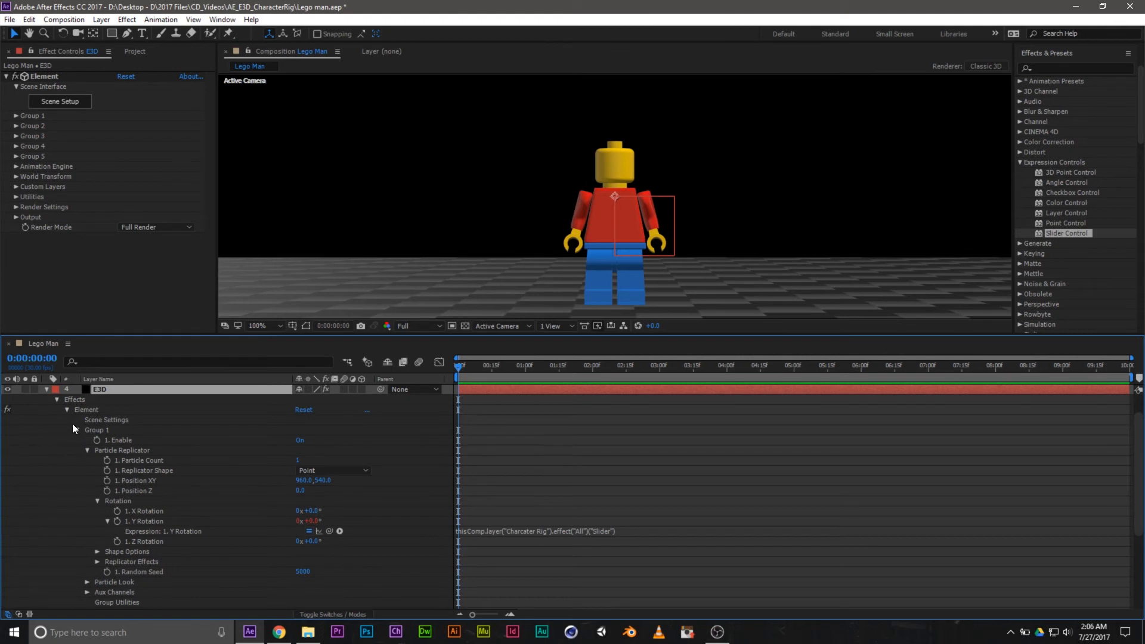
key("ctrl+shift+a")
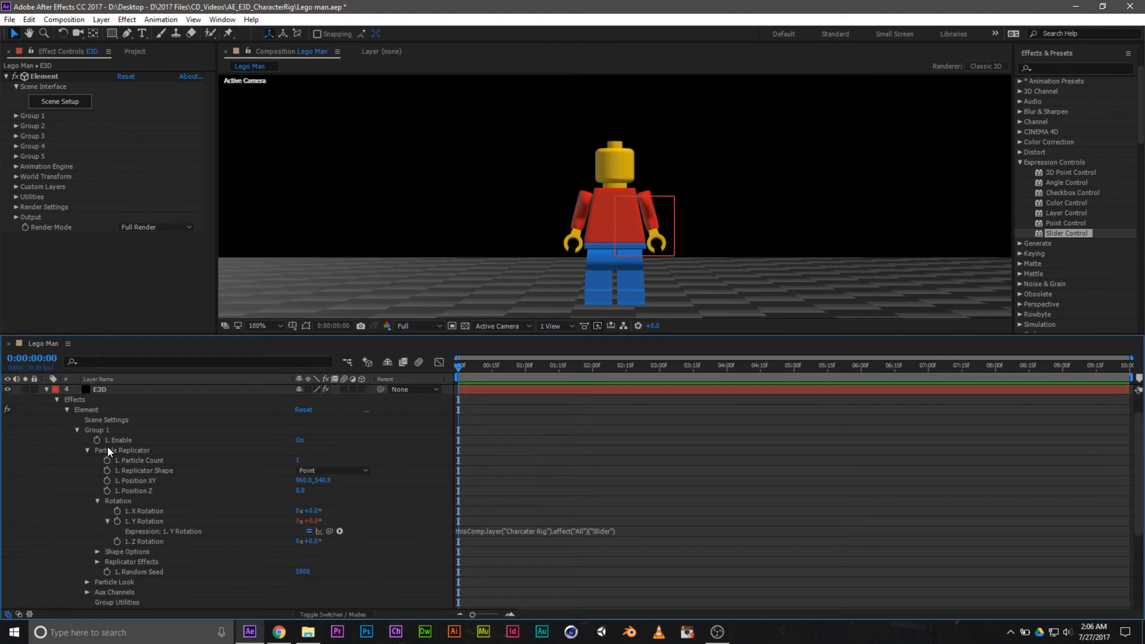
left_click(89, 451)
left_click(88, 452)
scroll(64, 522, "down", 1)
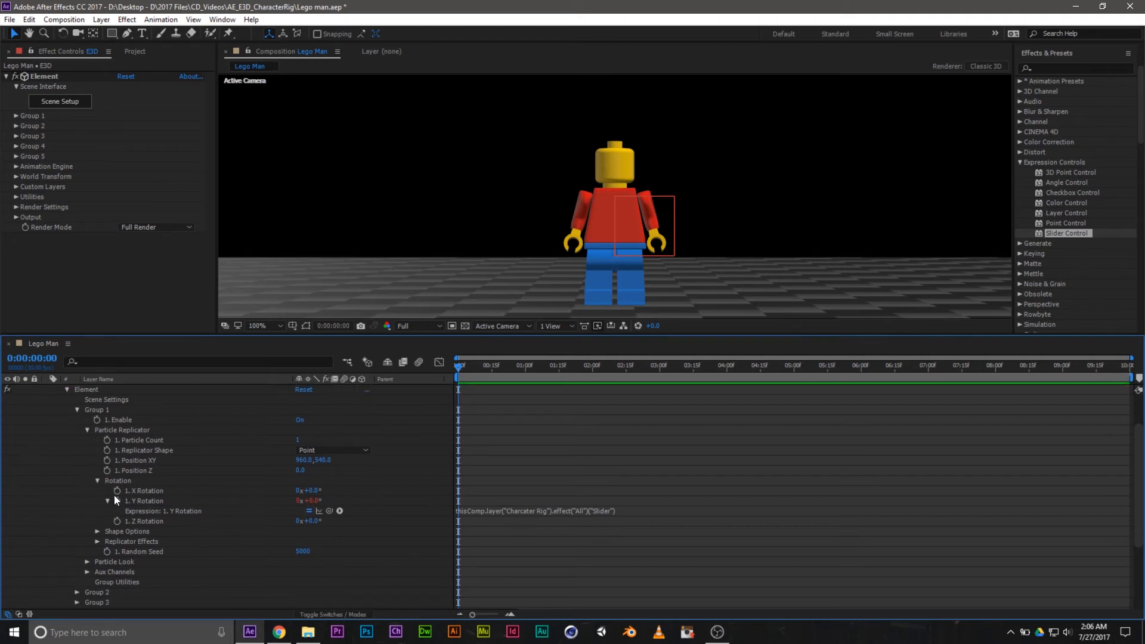
left_click(139, 472)
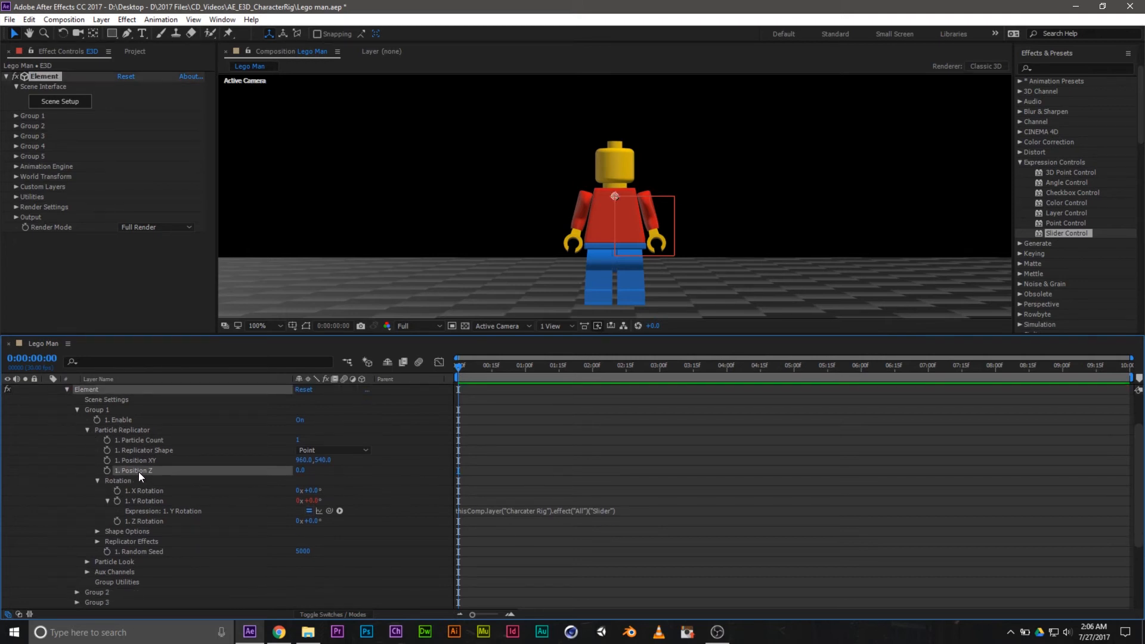
left_click_drag(477, 375, 862, 393)
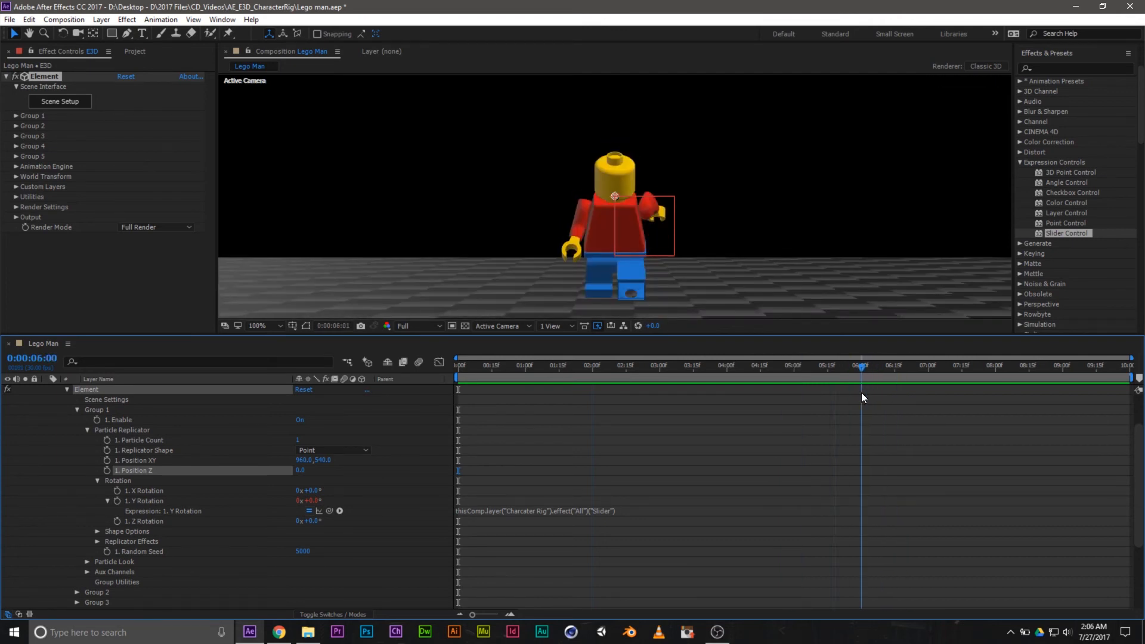
left_click(107, 472)
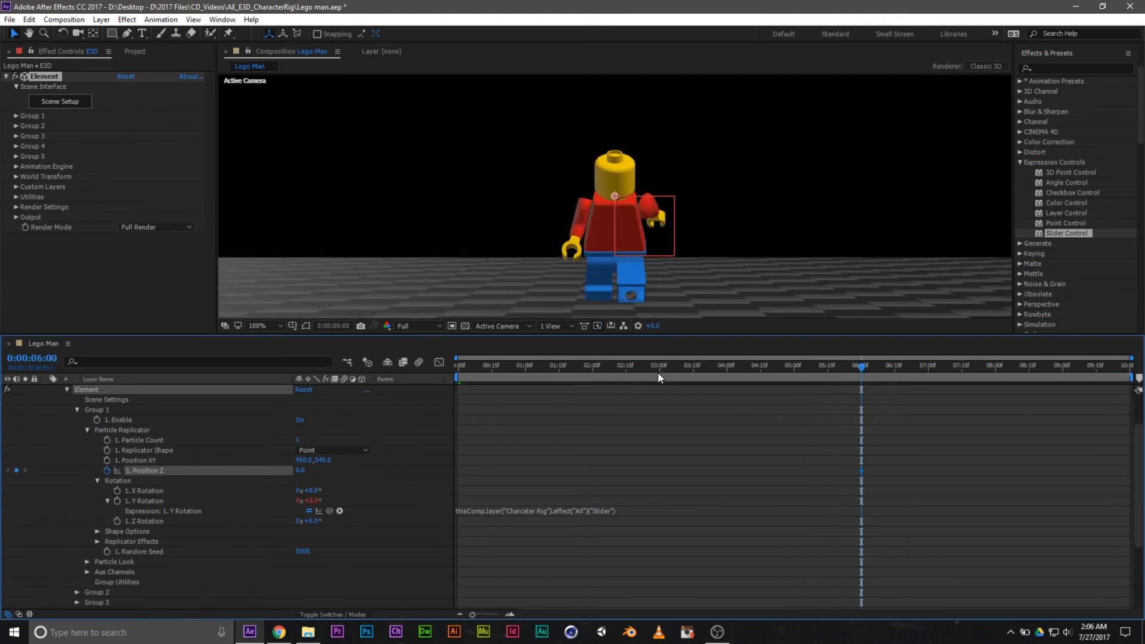
Step: Keyframe Group 1's Position Z at 450 at 0:00:00:00 and preview the forward walk
key("Home")
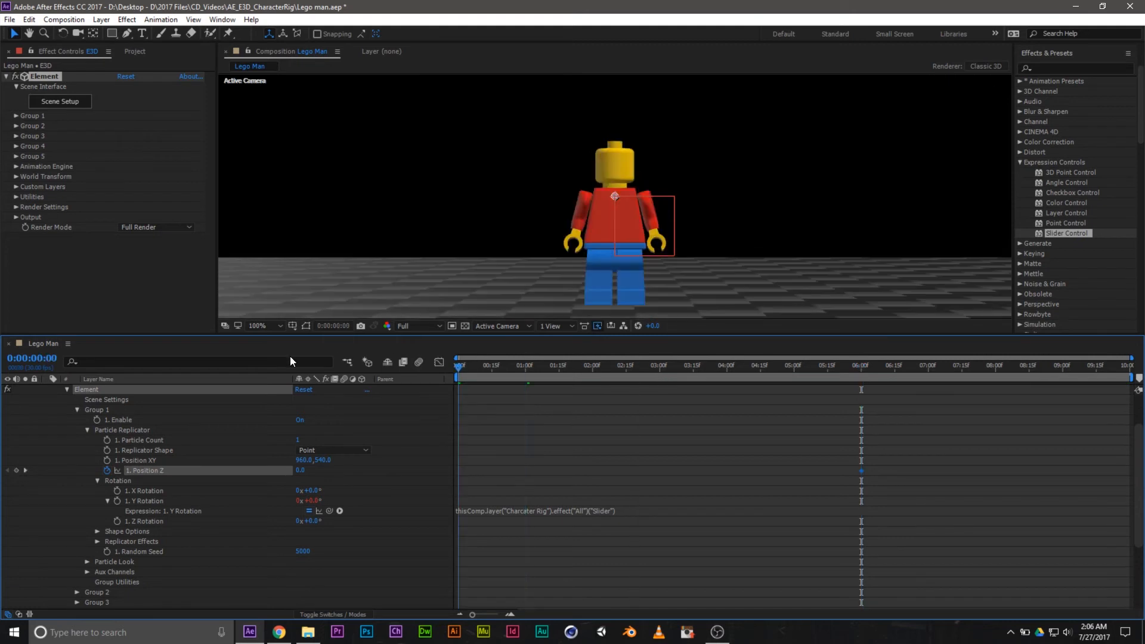
left_click_drag(300, 472, 338, 469)
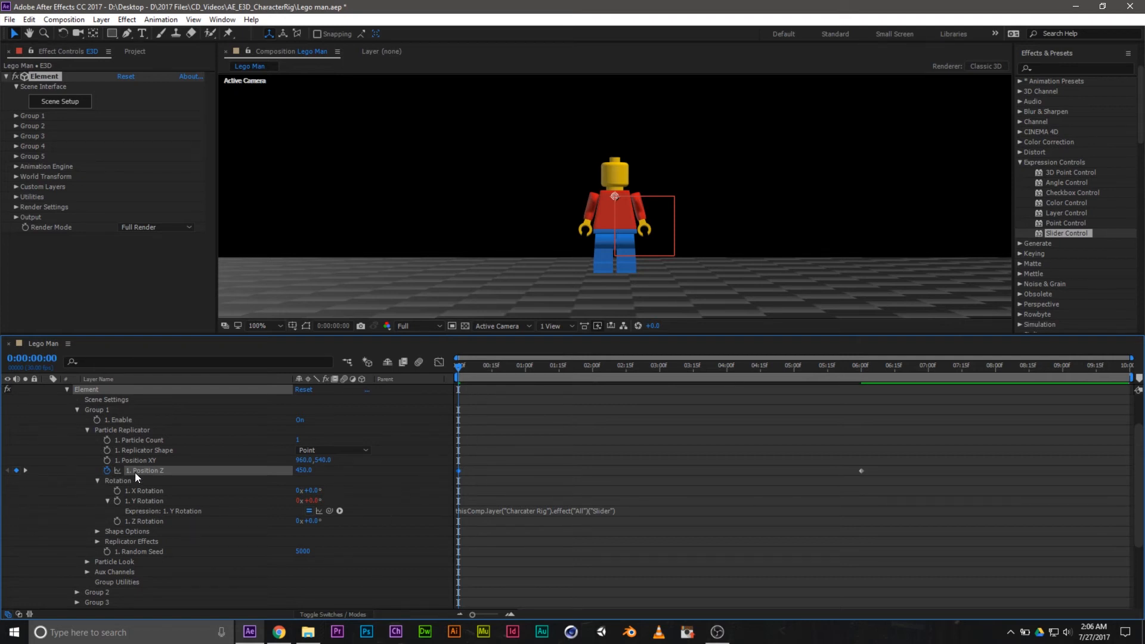
key("space")
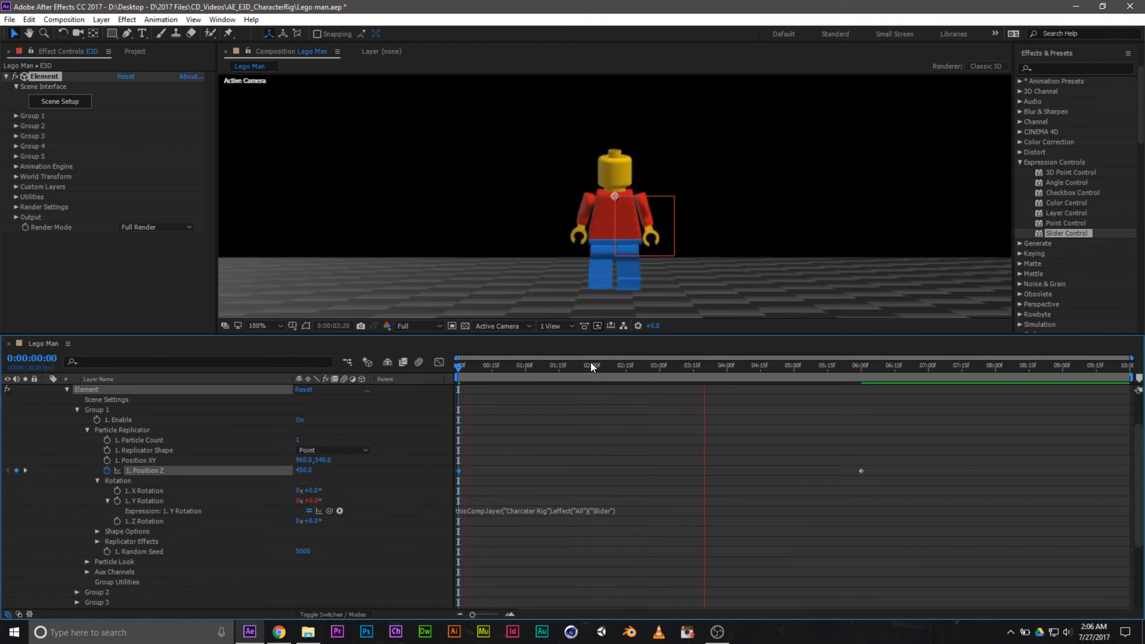
key("space")
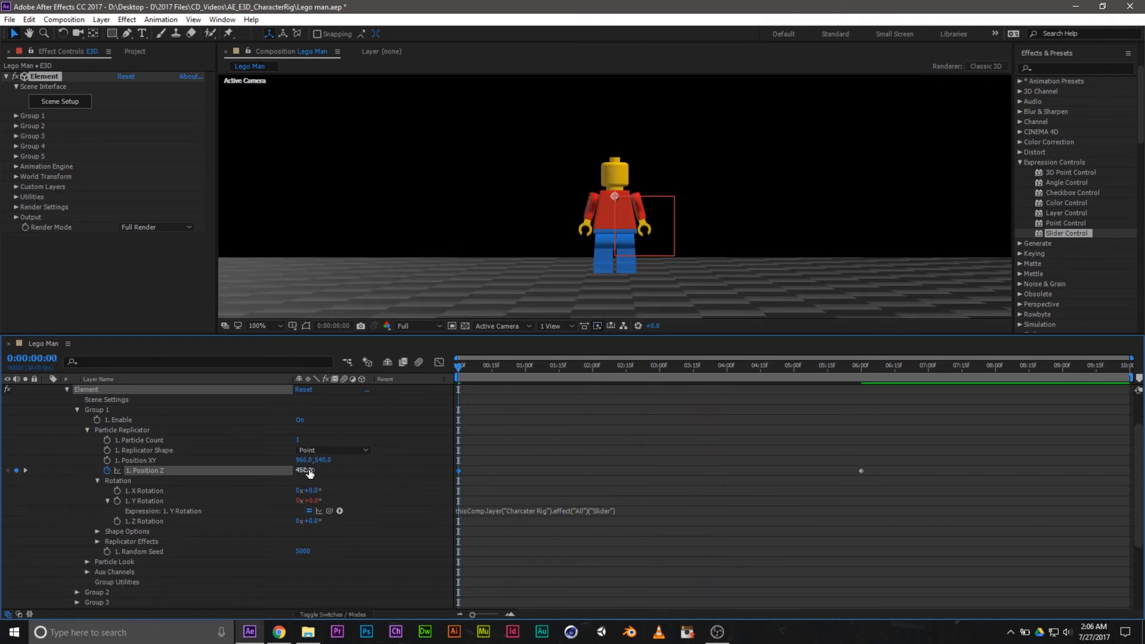
Step: Try a Position Z of 210 for the first keyframe and preview the walk
left_click_drag(301, 470, 295, 470)
key("space")
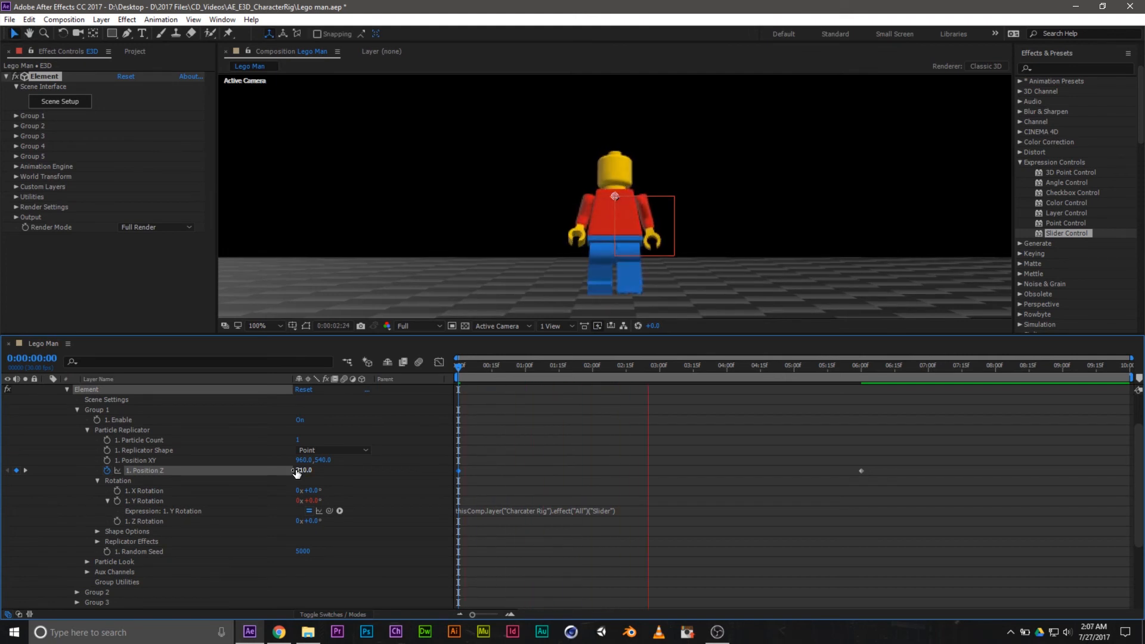
key("space")
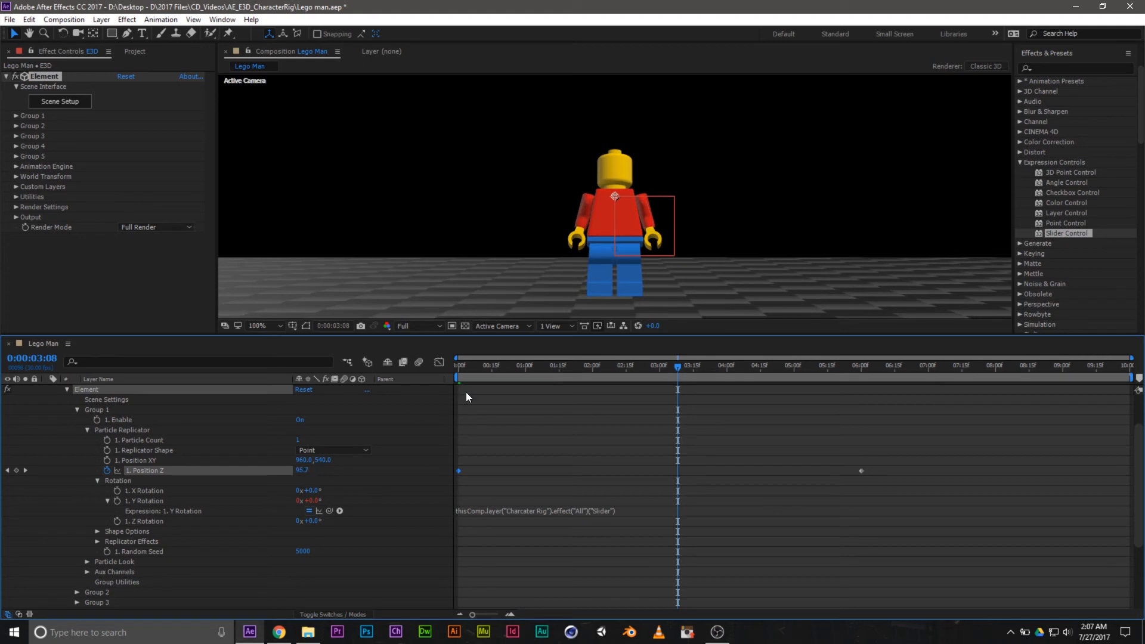
Step: Set the Position Z keyframe at 0:00:00:00 to 450, preview the walk, and move the current time to 0:00:06:00
left_click_drag(489, 366, 457, 367)
left_click_drag(302, 472, 320, 472)
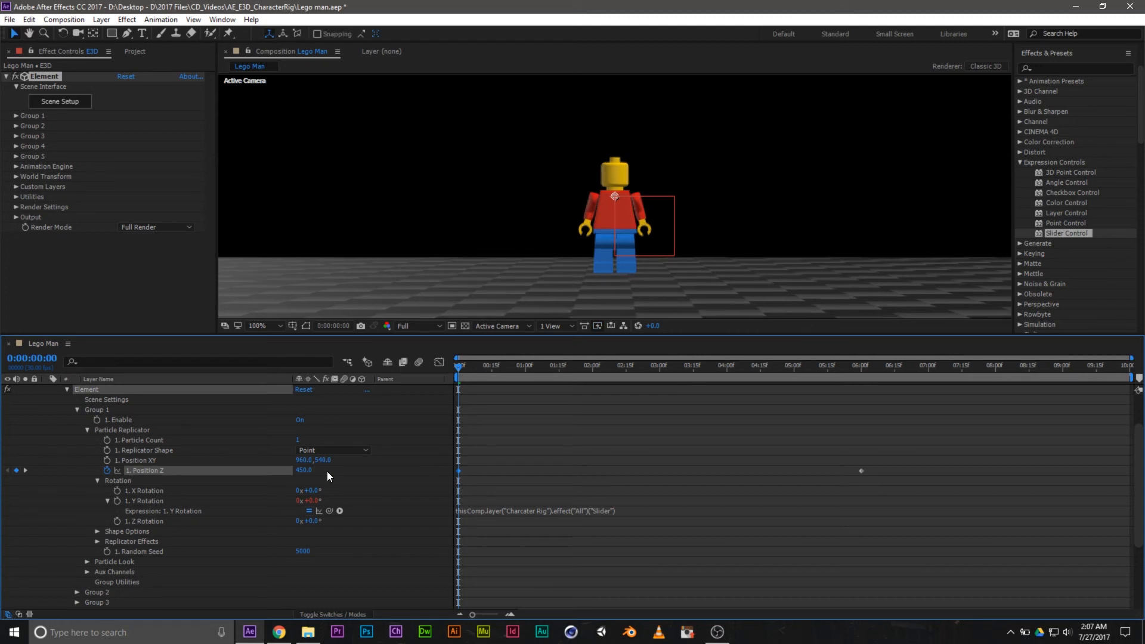
key("space")
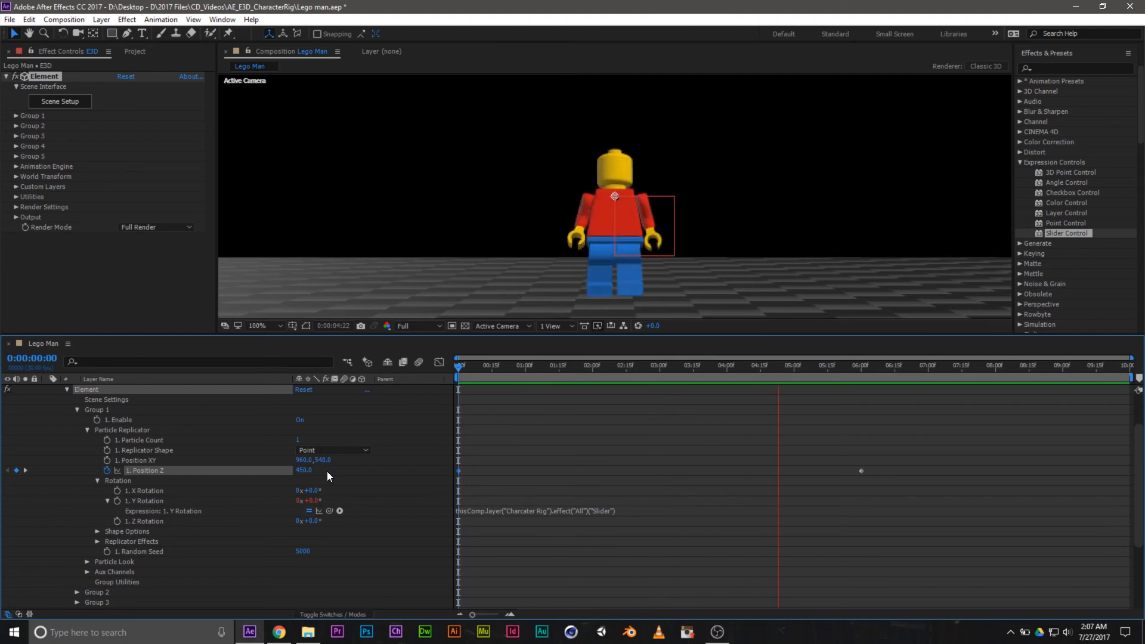
key("space")
left_click(905, 361)
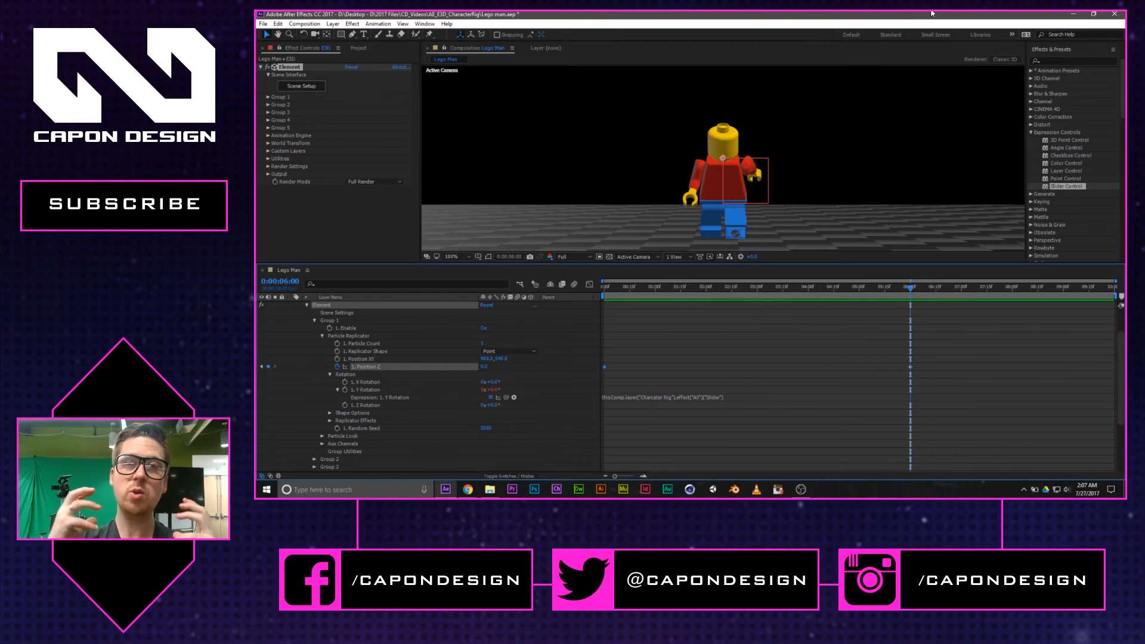